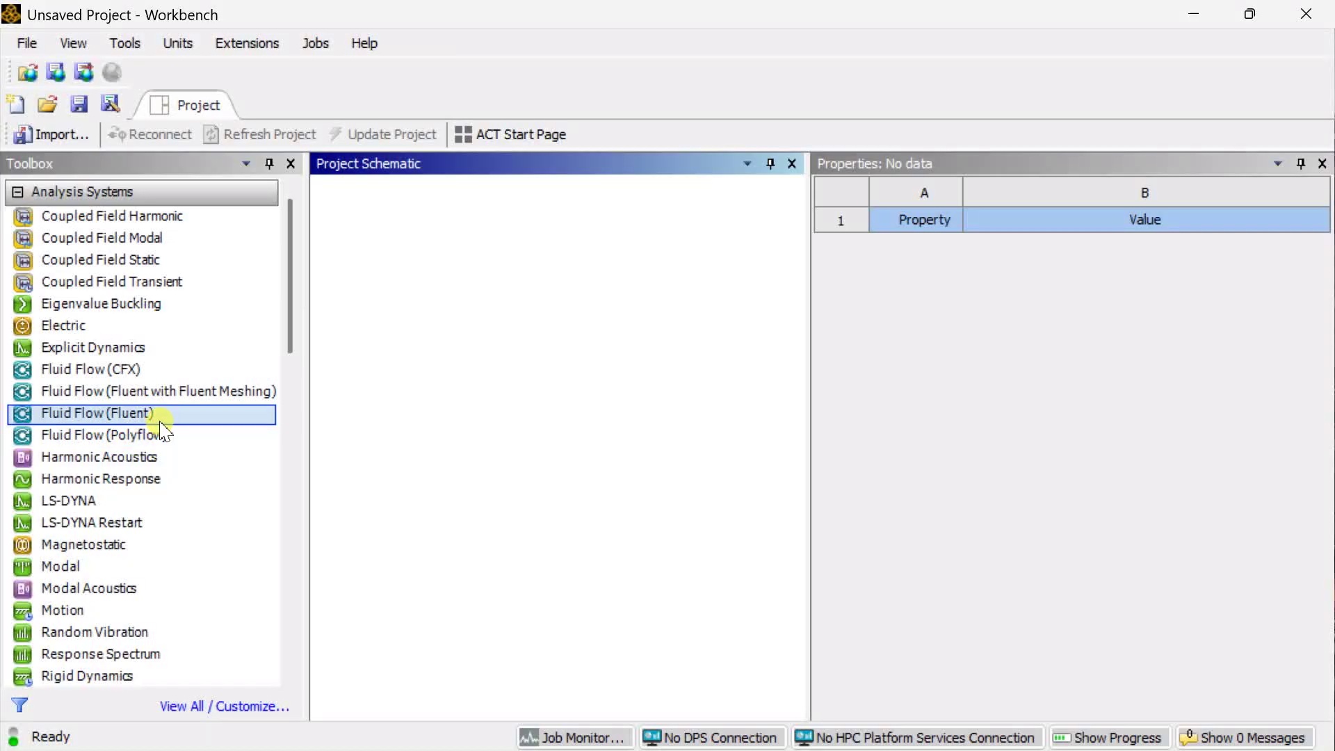
Add a Fluid Flow (Fluent) system to the project schematic and open its geometry in DesignModeler
drag(161, 422, 404, 290)
click(431, 292)
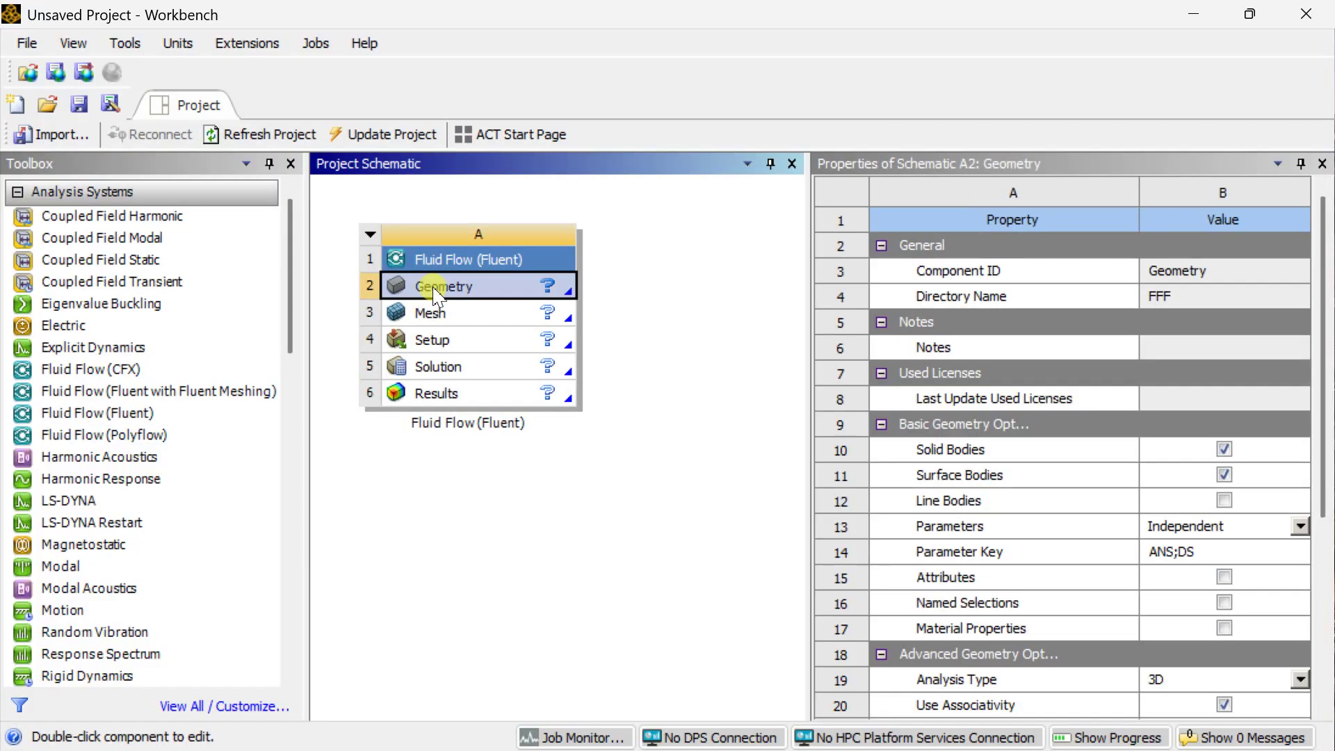
right_click(434, 288)
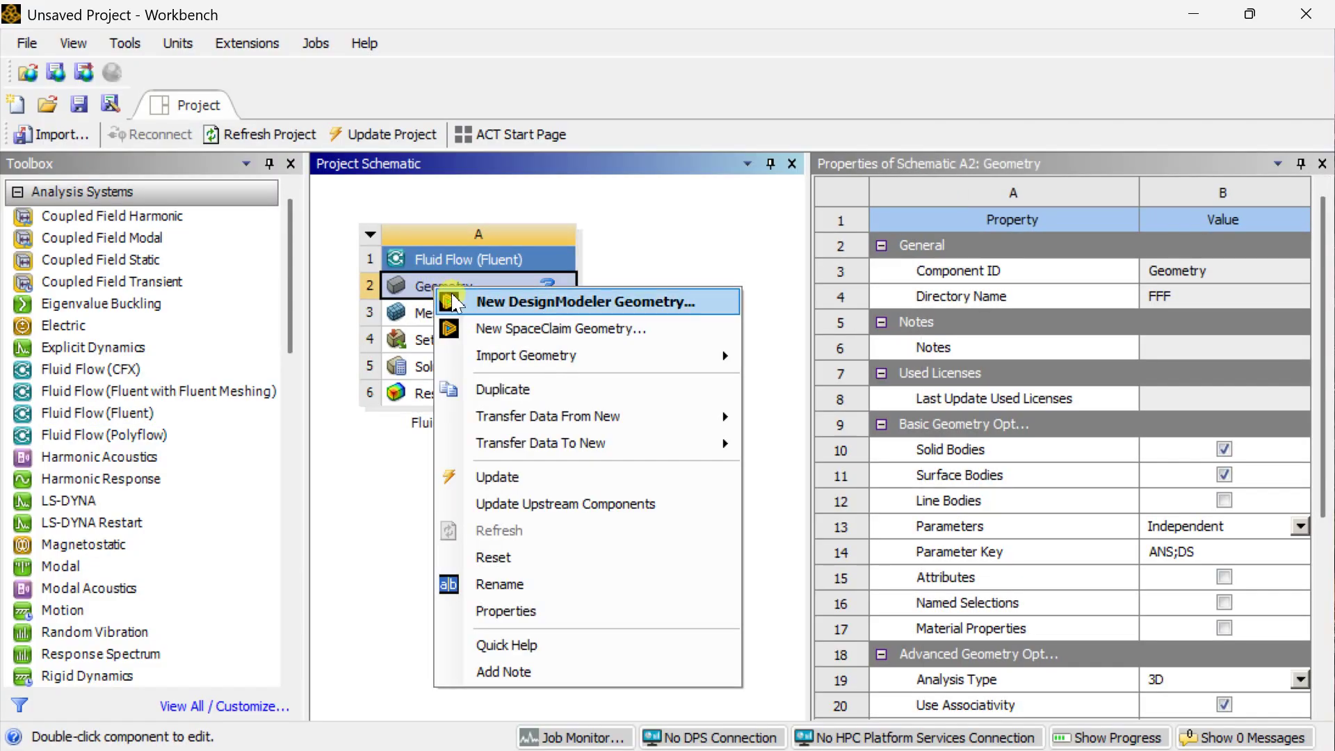
click(495, 304)
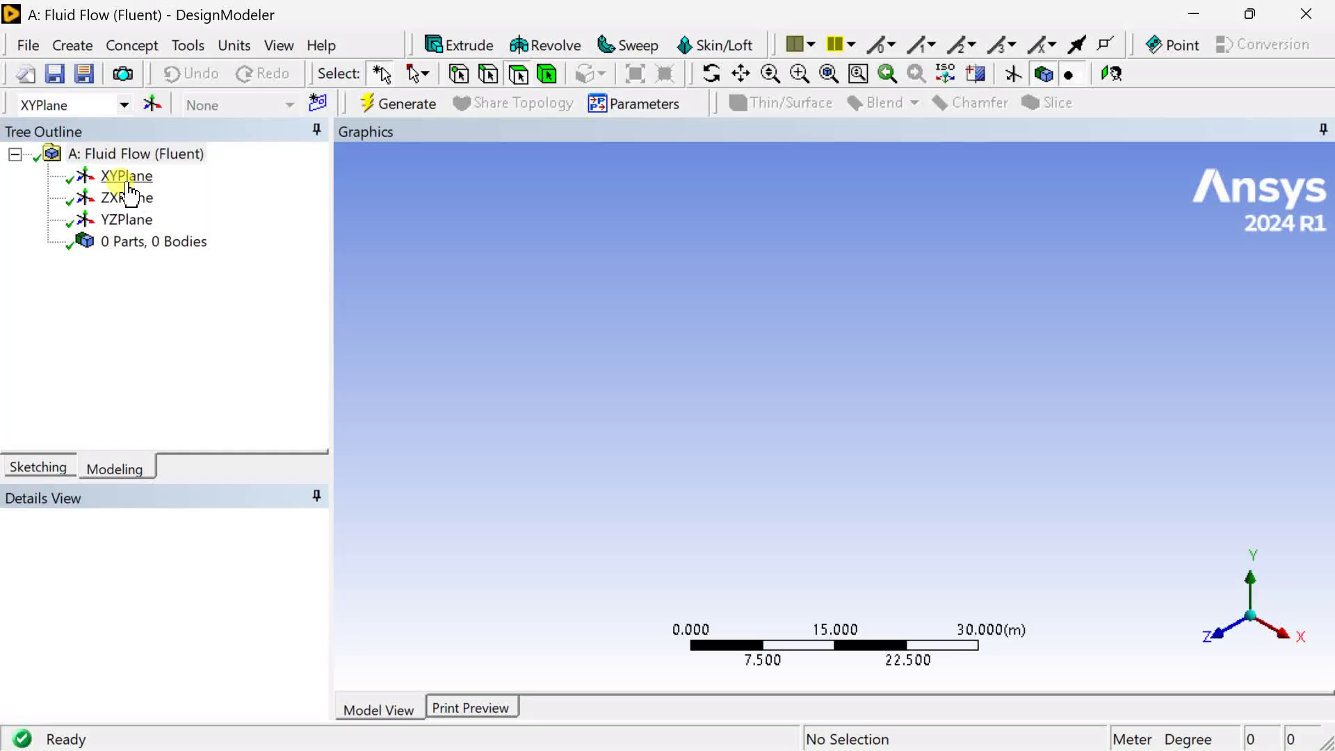
Sketch a two-segment polyline on the XY plane: about 13.3 m up the Y axis from the origin, then about 16.9 m obliquely toward +X
click(122, 180)
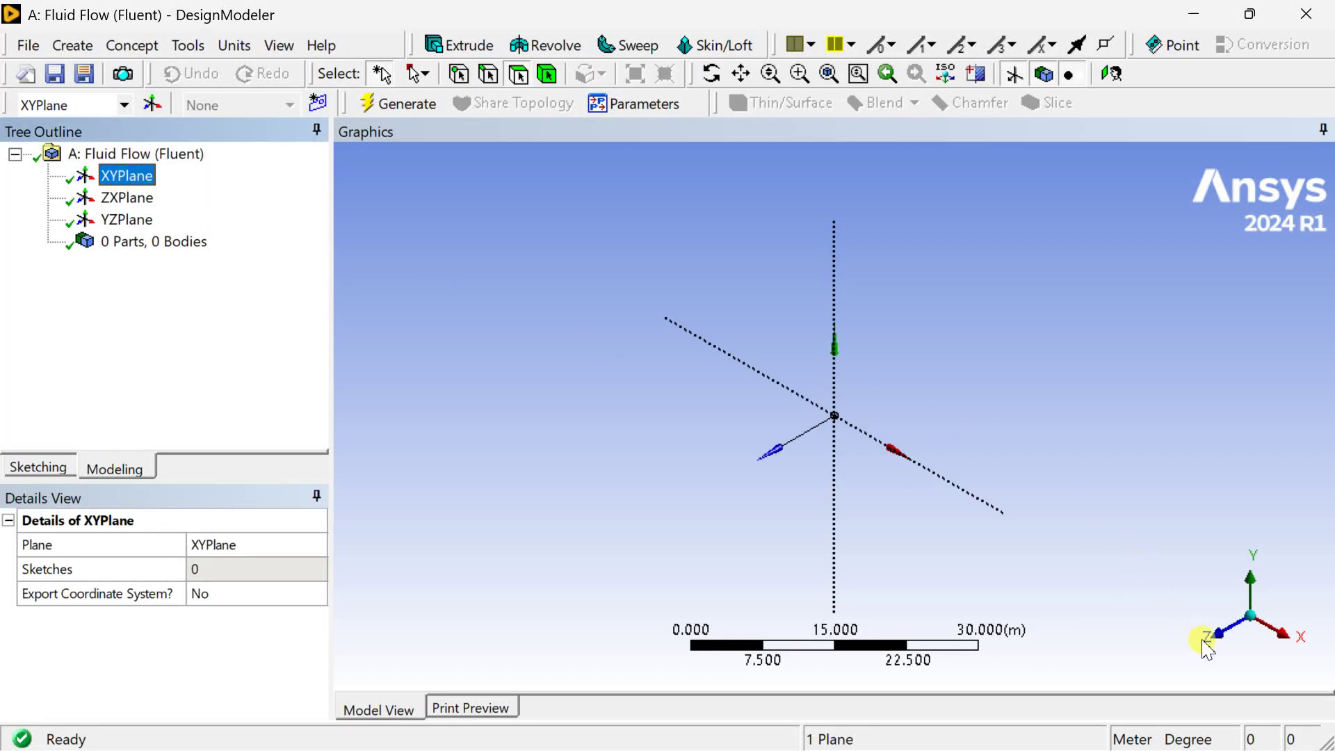
click(1210, 645)
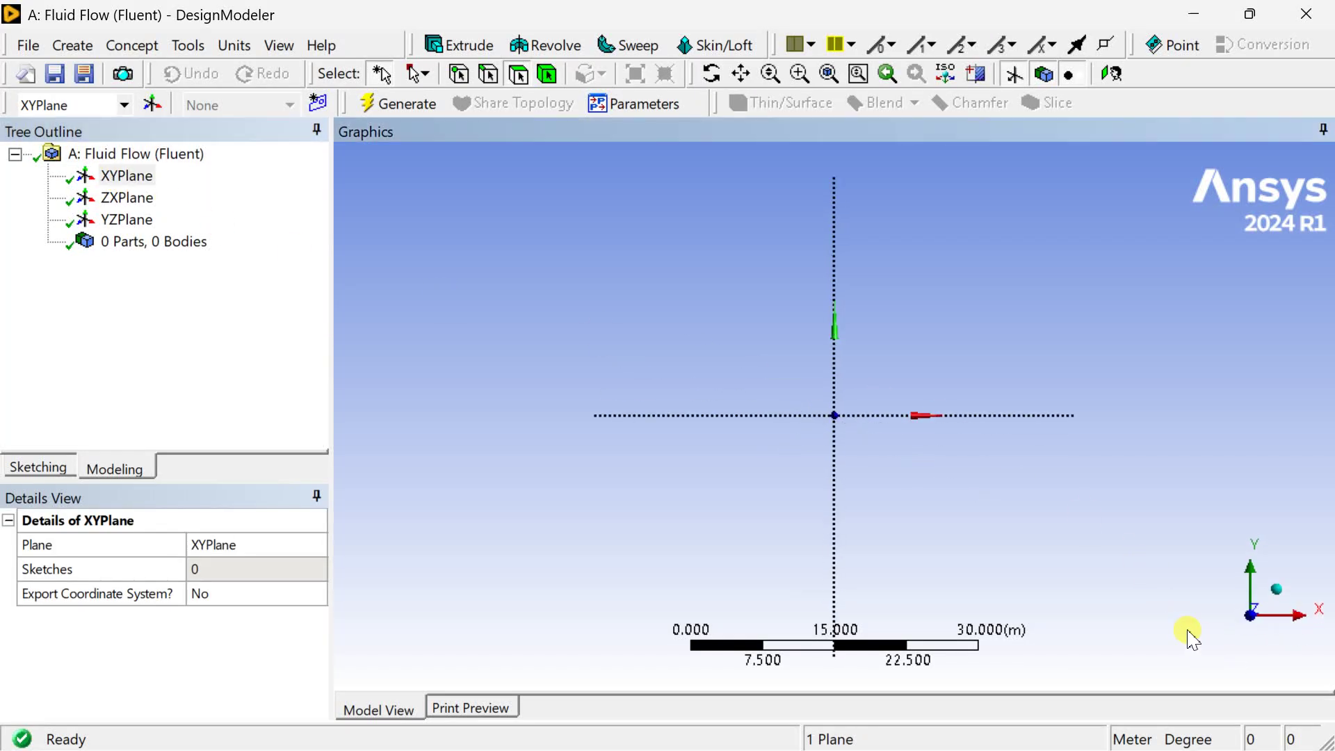
click(71, 471)
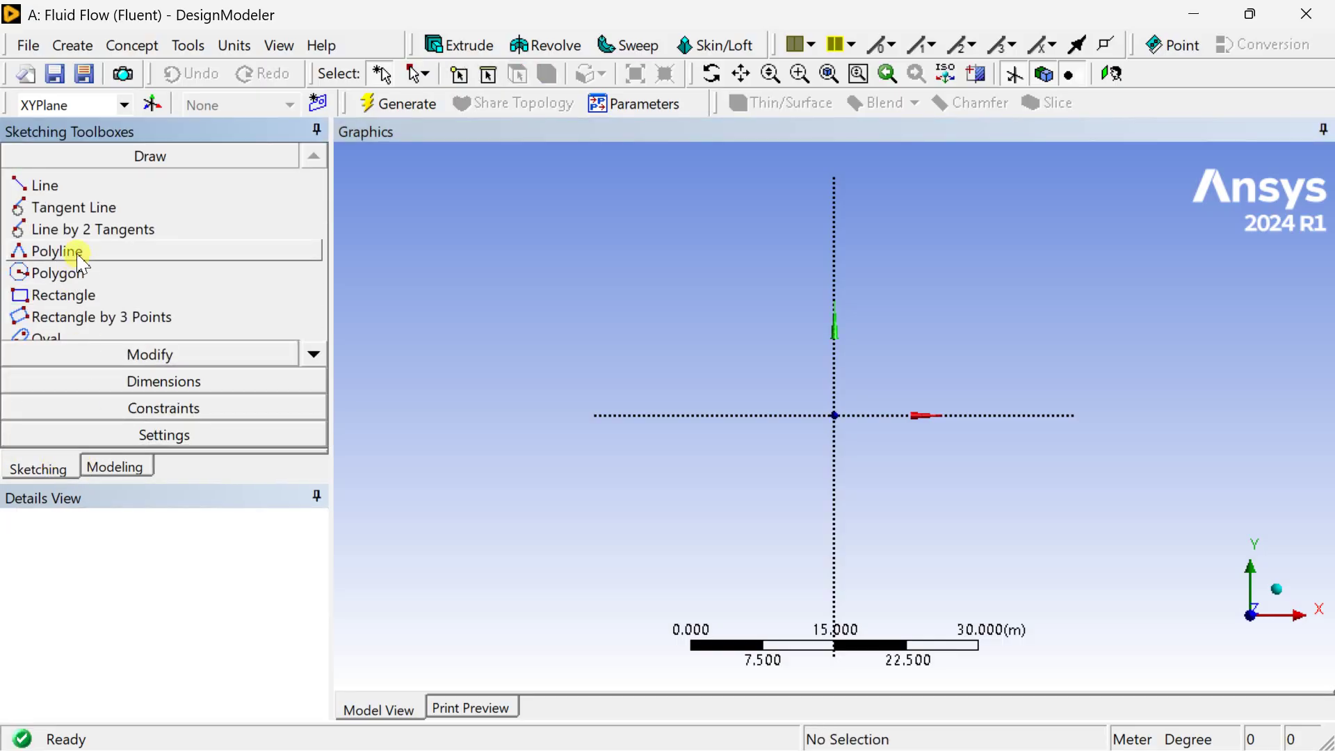
click(78, 253)
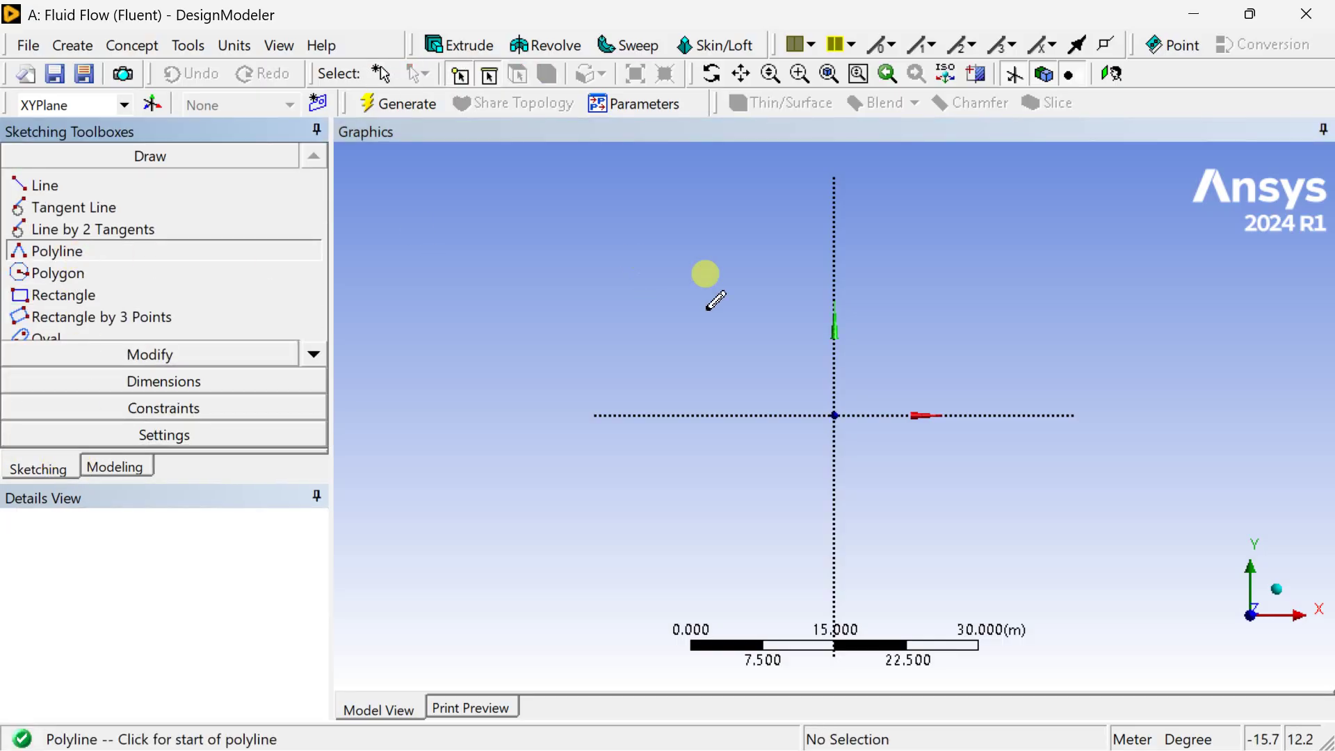
click(834, 415)
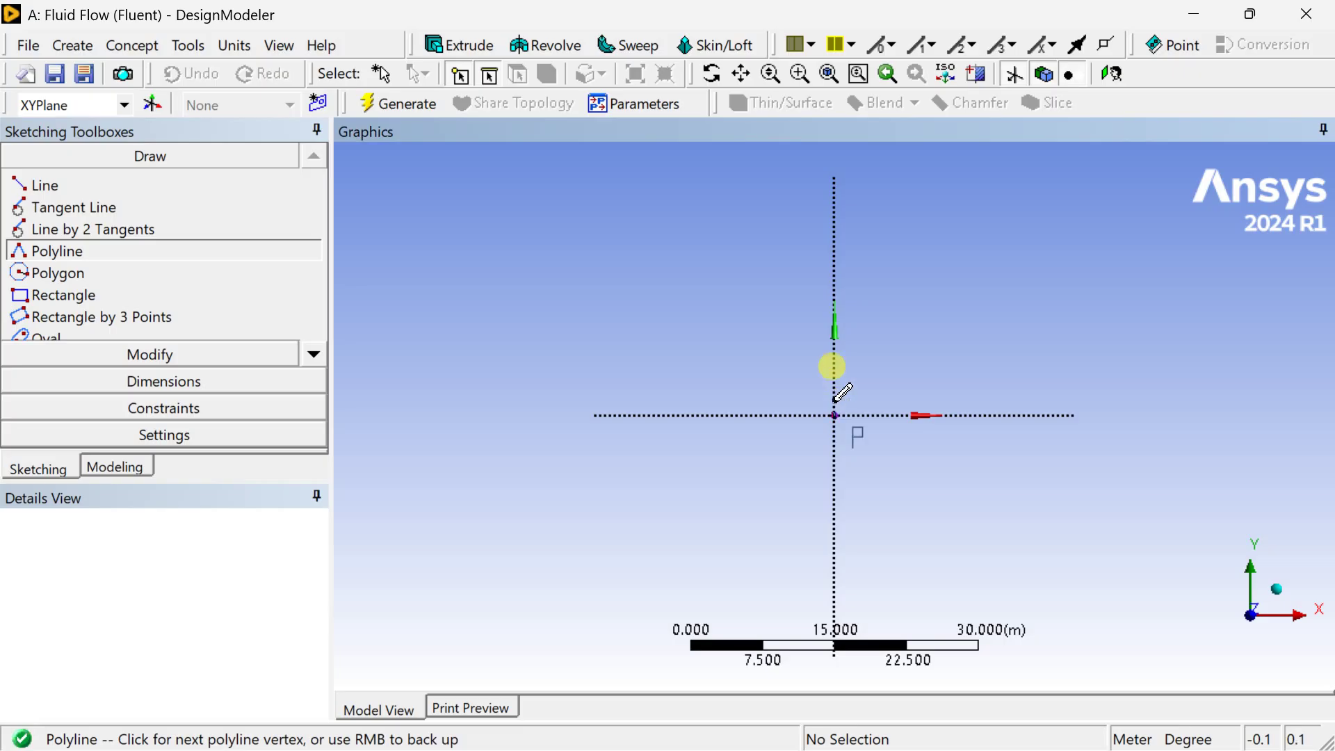
click(835, 287)
click(977, 208)
right_click(985, 214)
click(1017, 227)
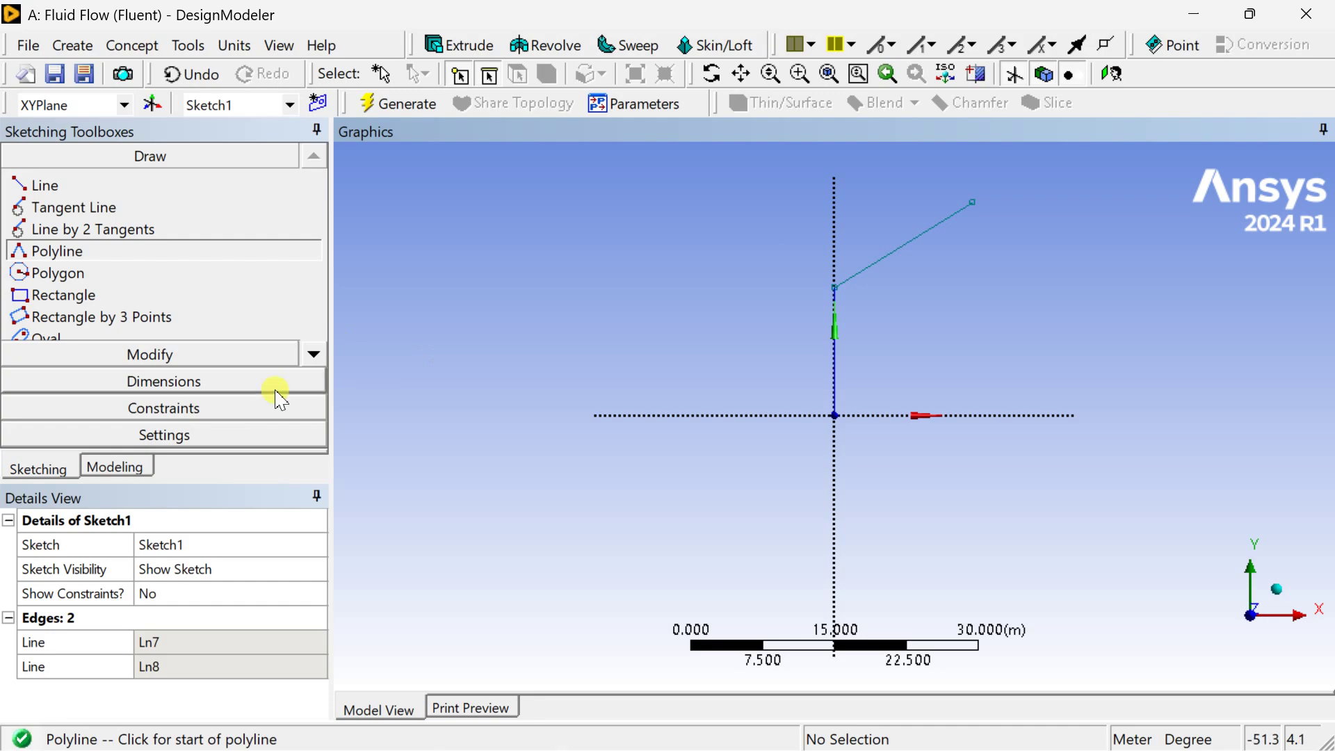
Add general dimensions for the lengths of the vertical line and the inclined line
click(189, 383)
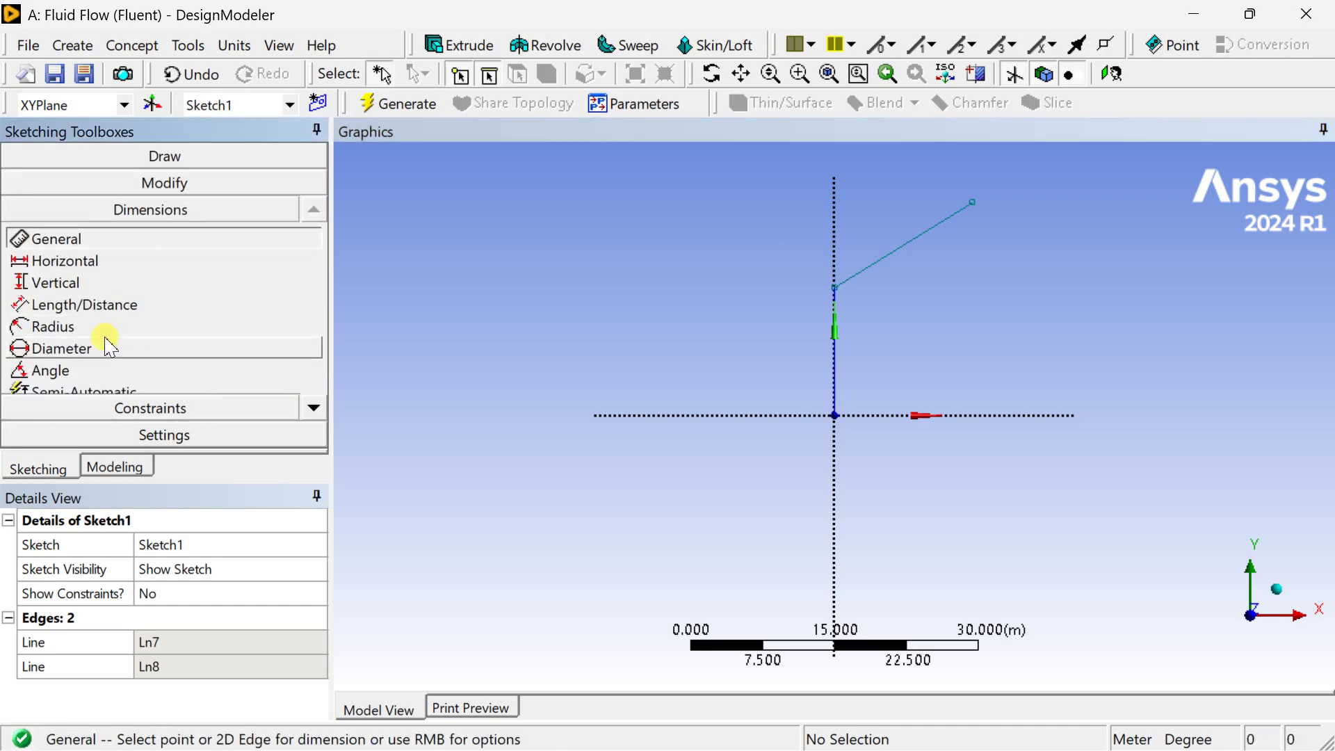
click(313, 409)
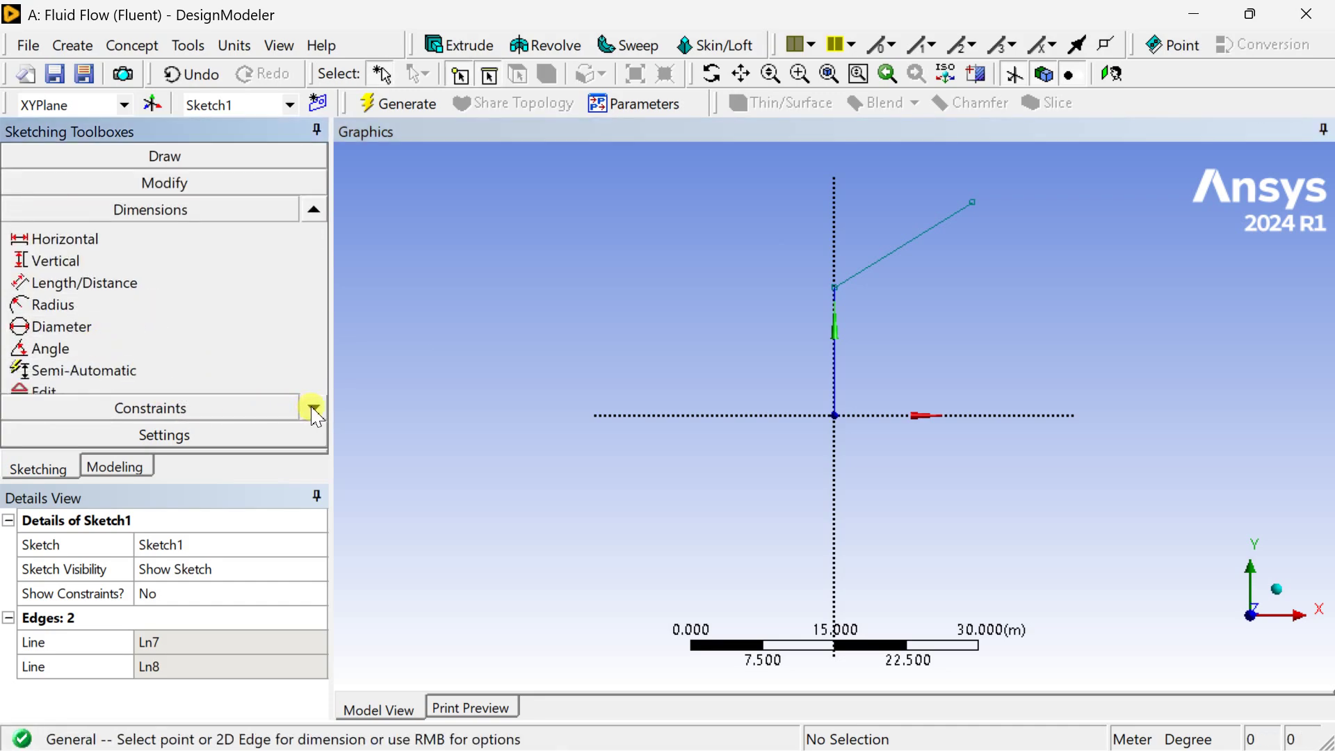
click(313, 408)
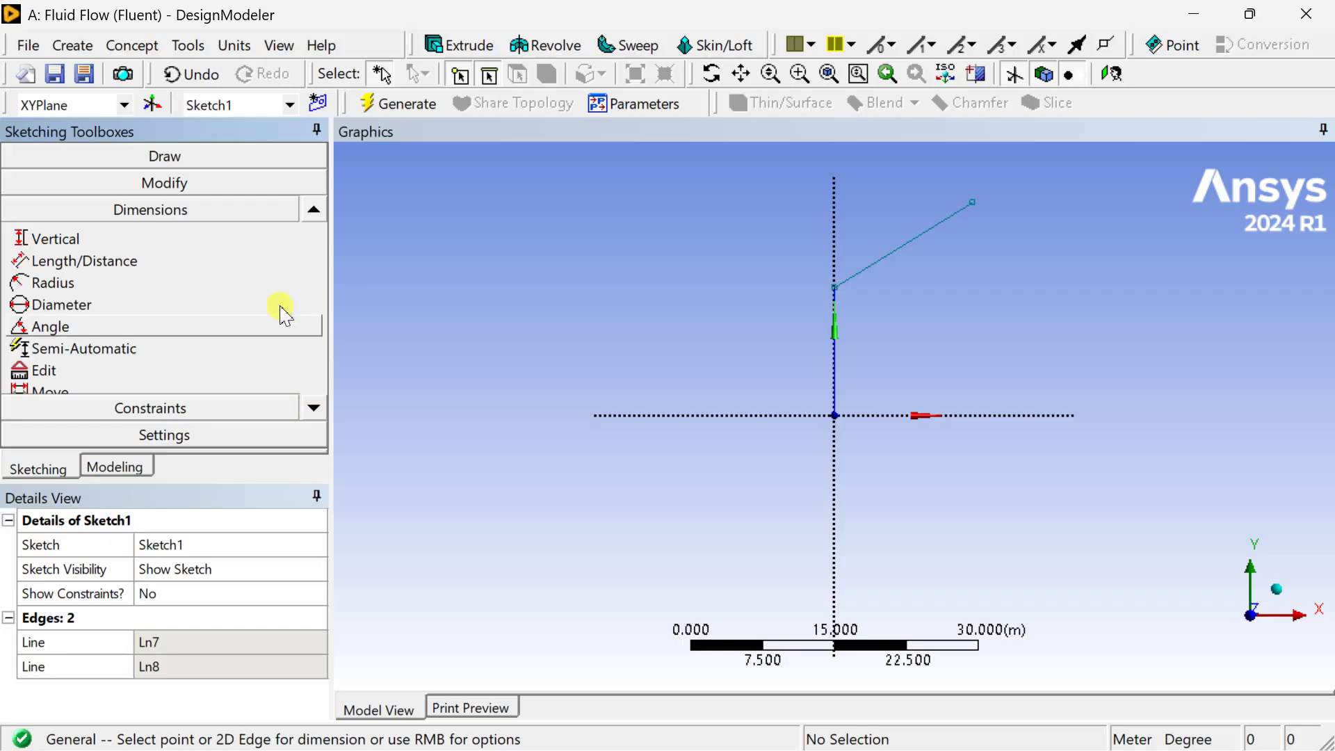
double_click(314, 211)
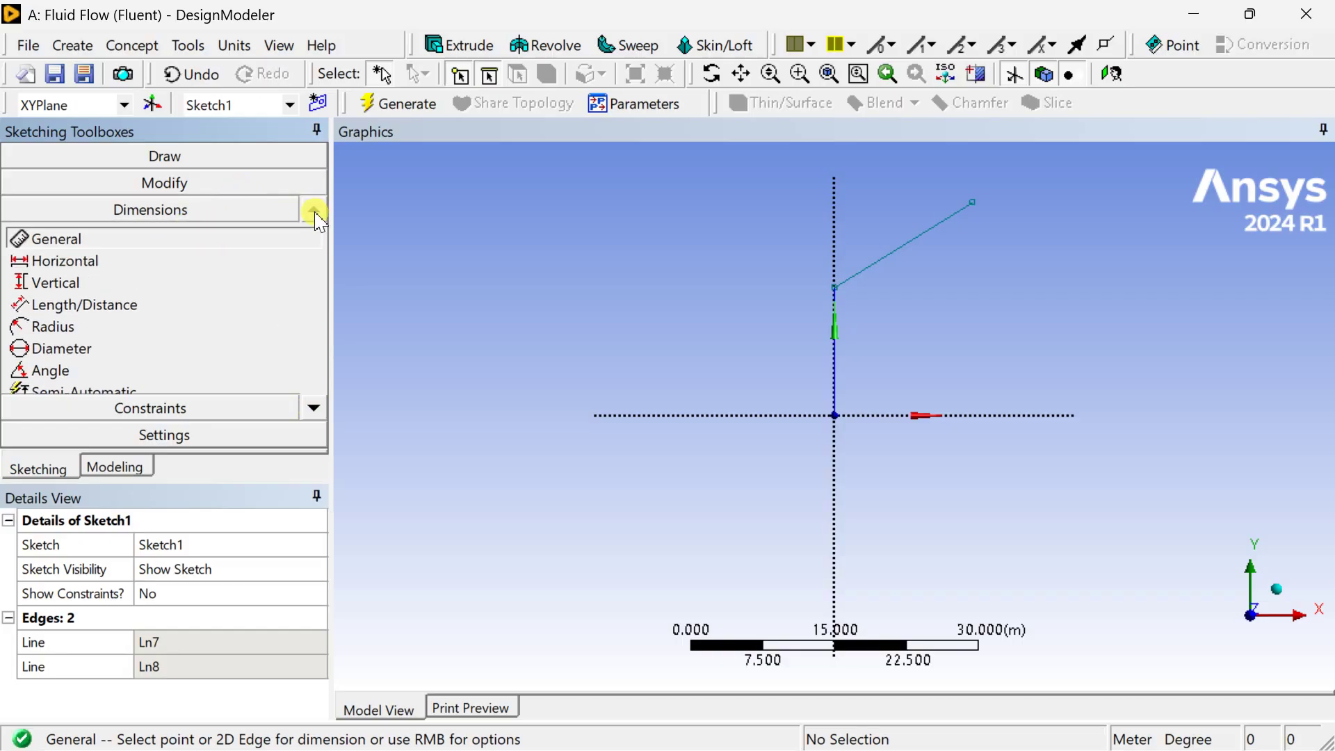
click(835, 362)
click(796, 351)
click(908, 242)
click(919, 274)
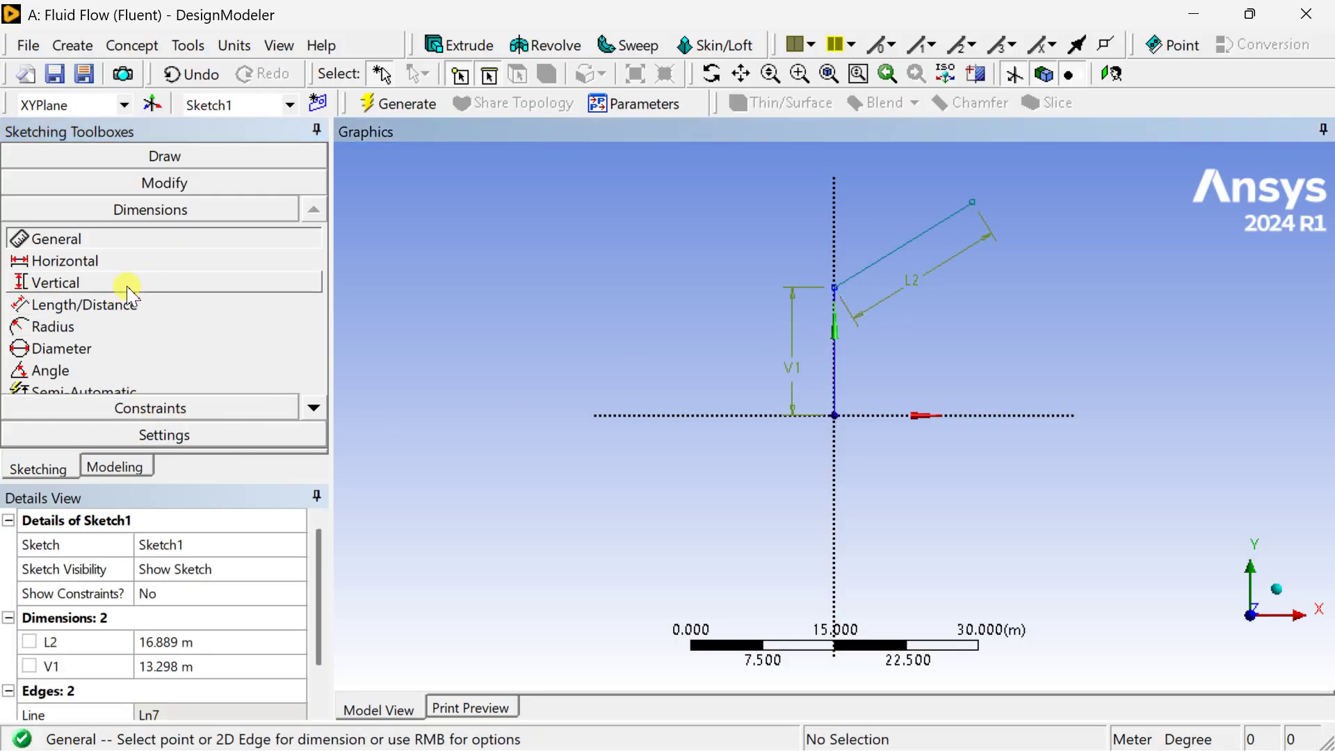
Add an angle dimension between the vertical line and the inclined line
click(120, 375)
click(834, 346)
click(880, 258)
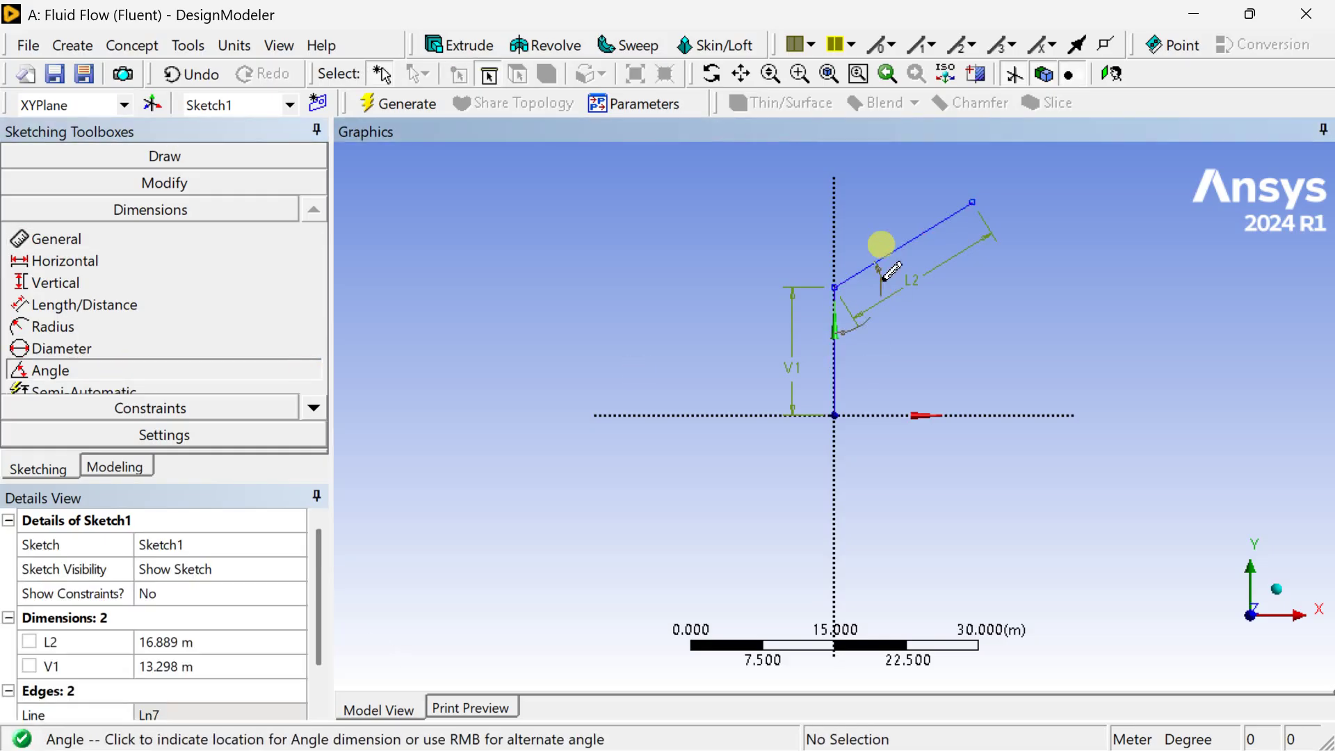
click(890, 334)
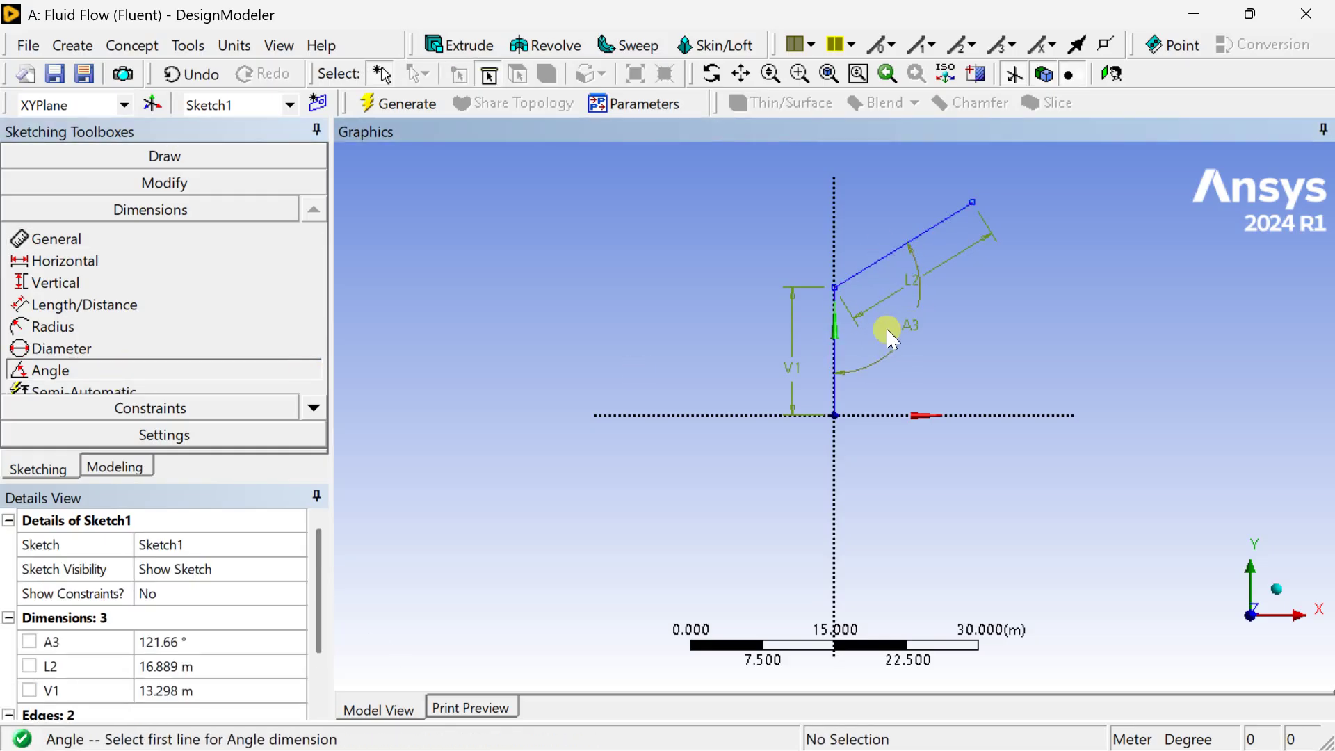
Set the angle between the two sketch lines to 120°
click(245, 641)
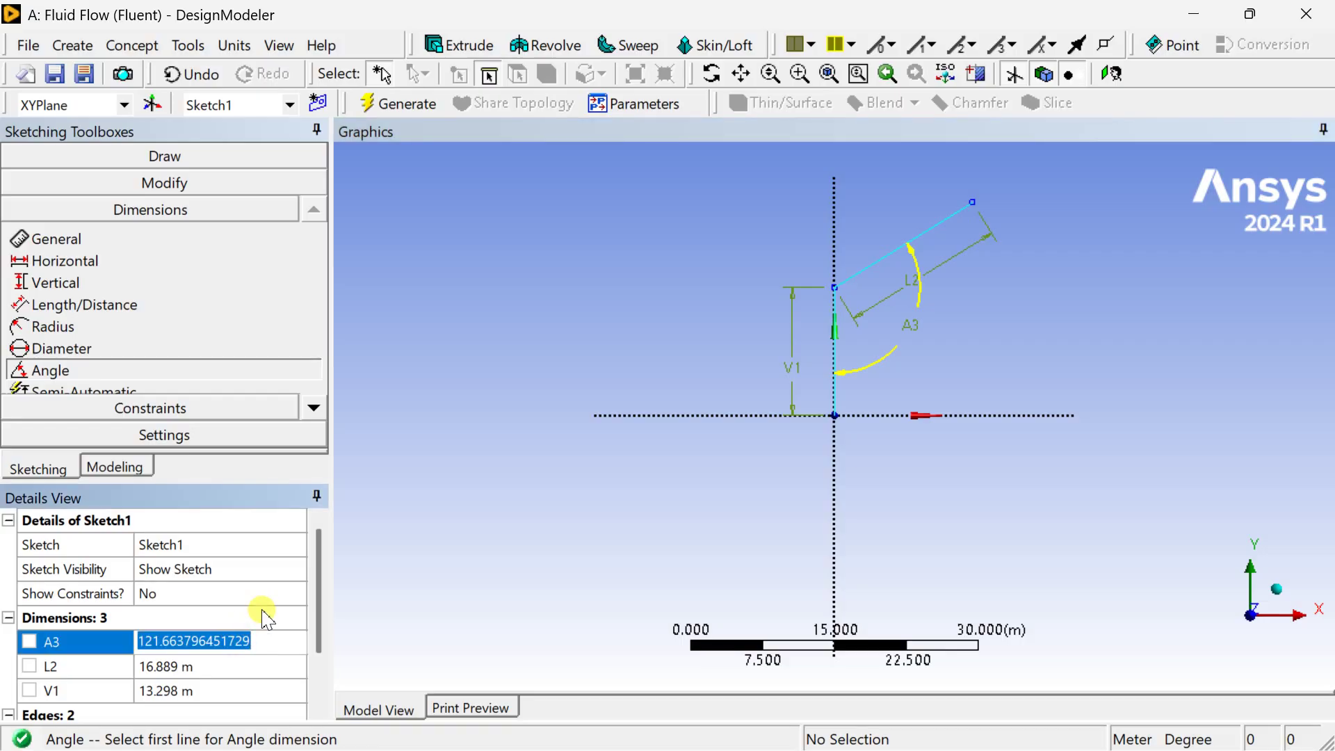
text(130)
key(Return)
Set the lengths of the inclined line and the vertical line to 15 m each
click(247, 666)
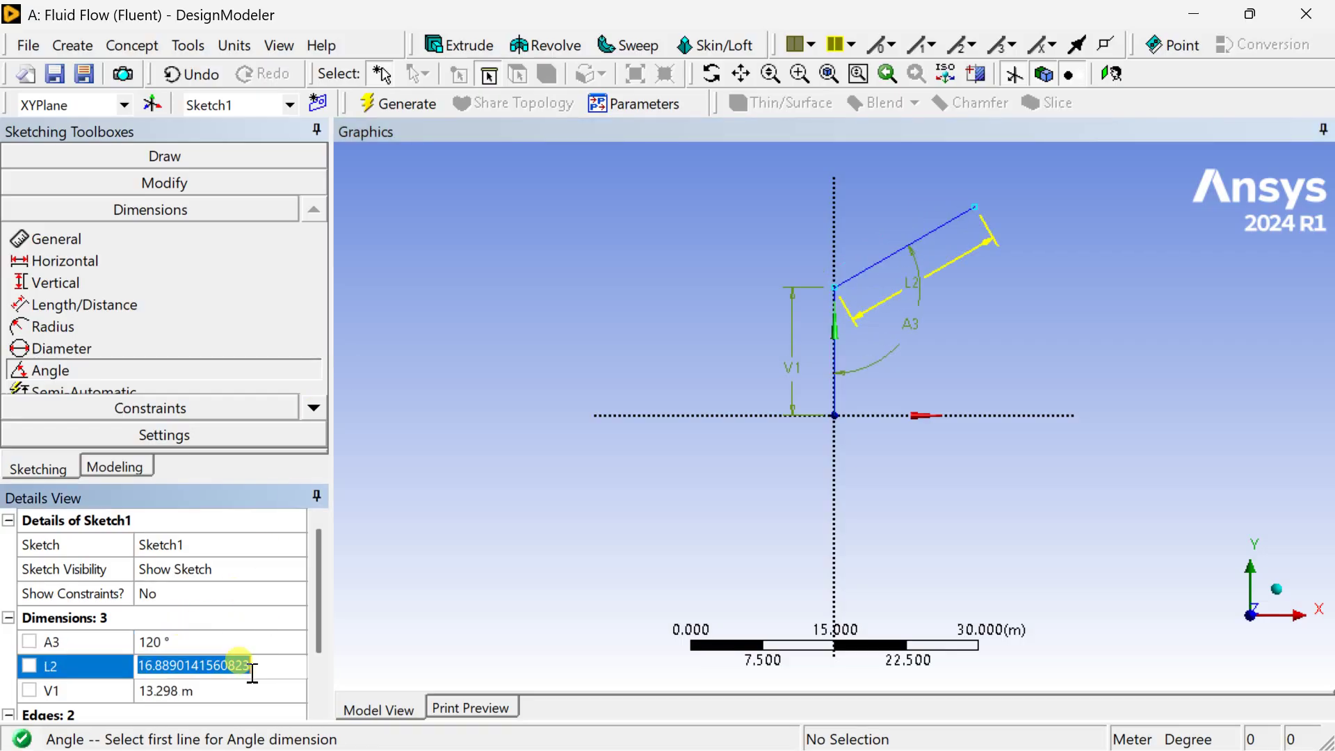
text(15)
key(Return)
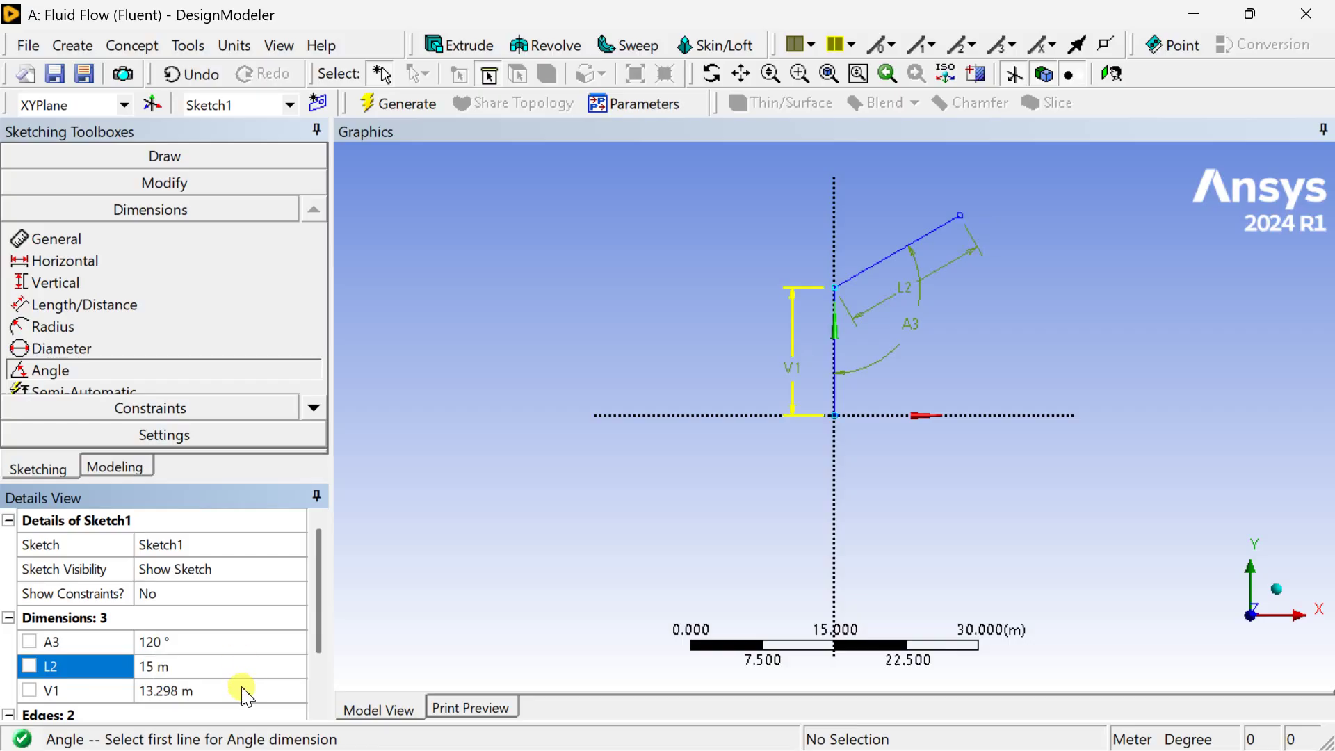
click(244, 688)
text(15)
key(Return)
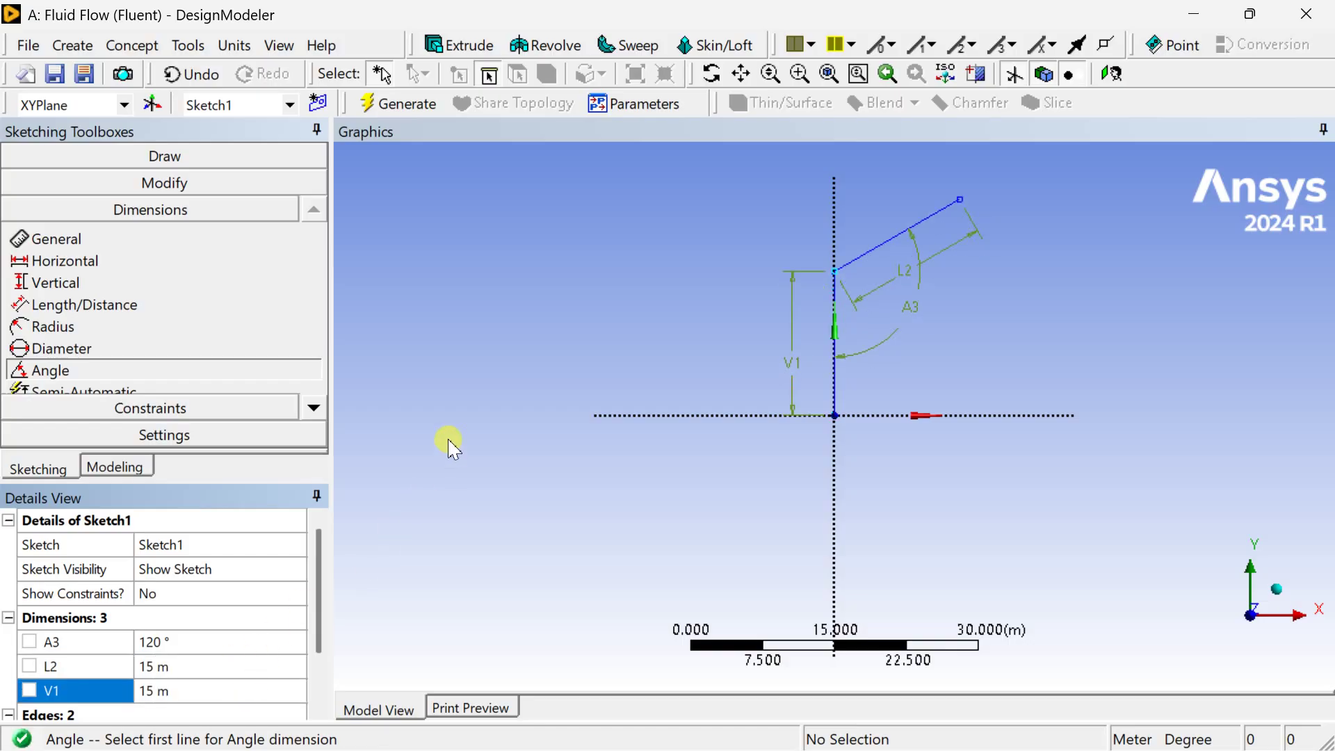
Set the angle between the two sketch lines to 130° and generate the model
click(190, 640)
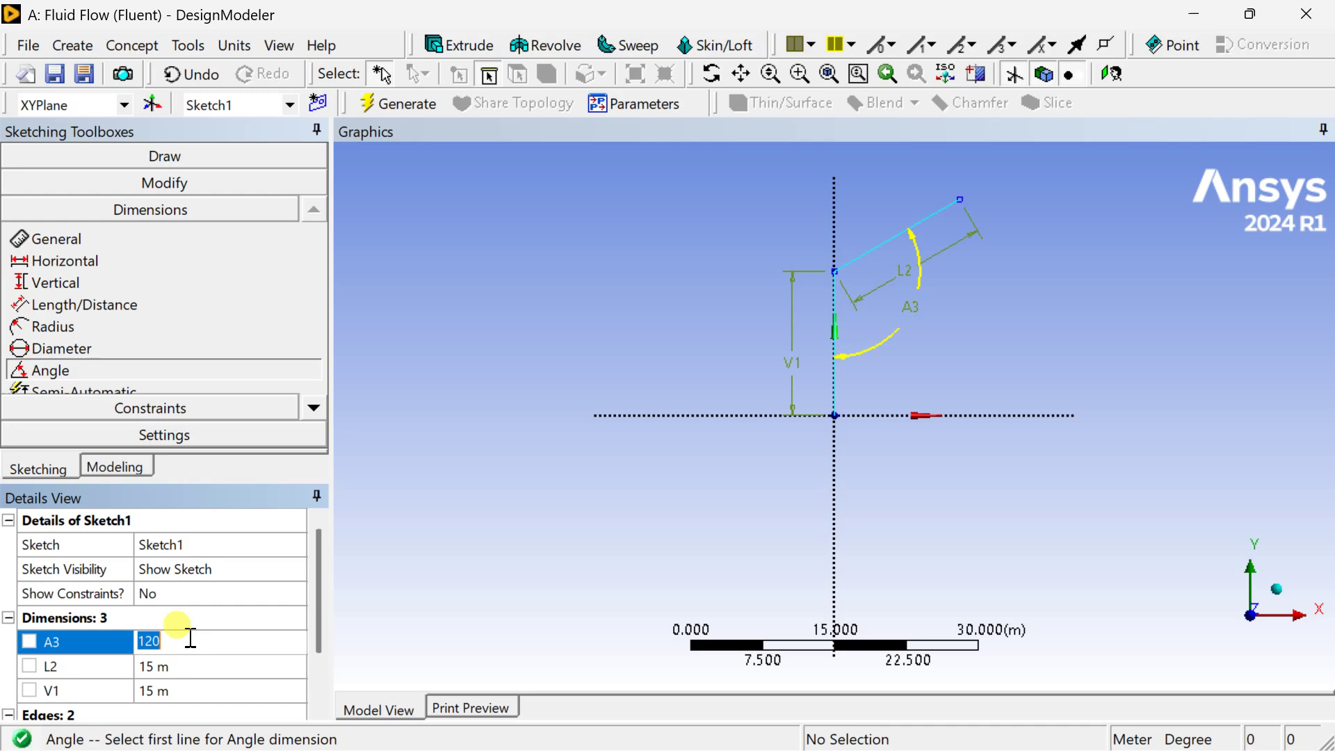
text(130)
key(Return)
click(387, 104)
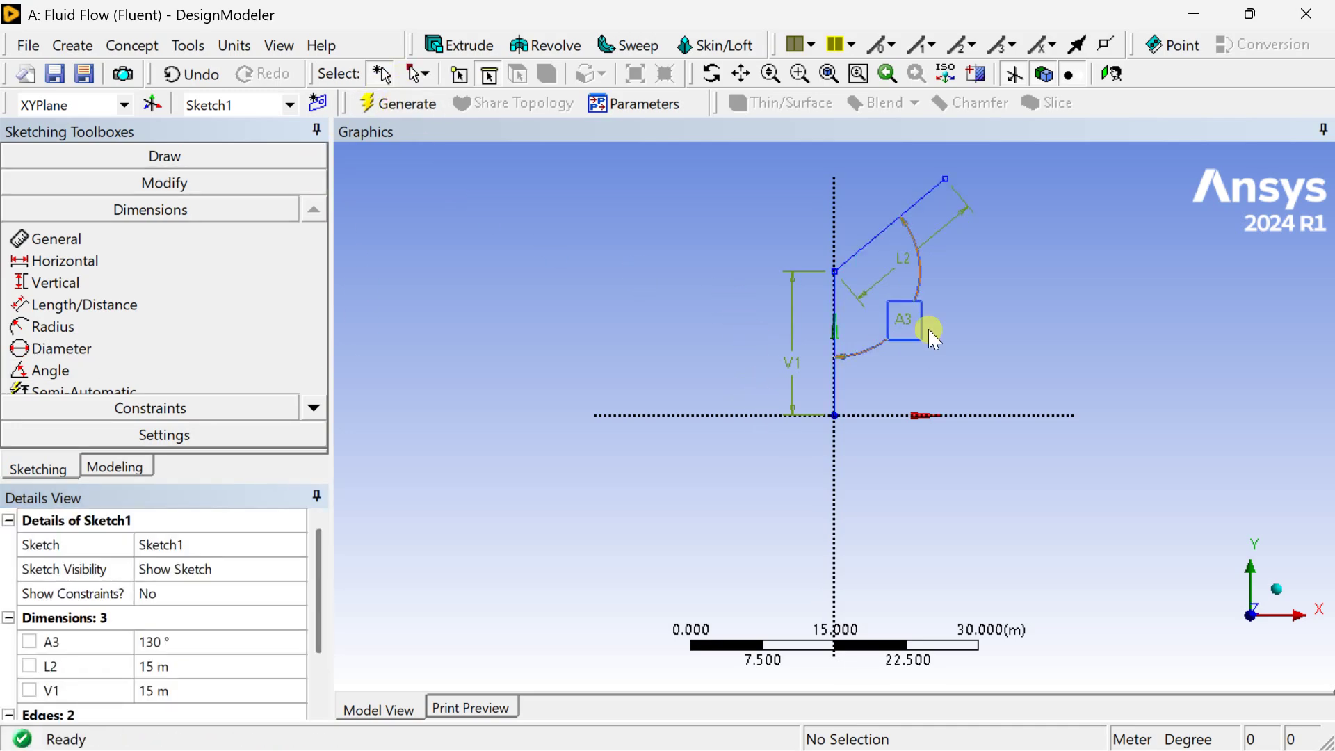
Fillet the corner between the vertical and inclined lines with a 3 m radius and generate the model
scroll(967, 393, down, 3)
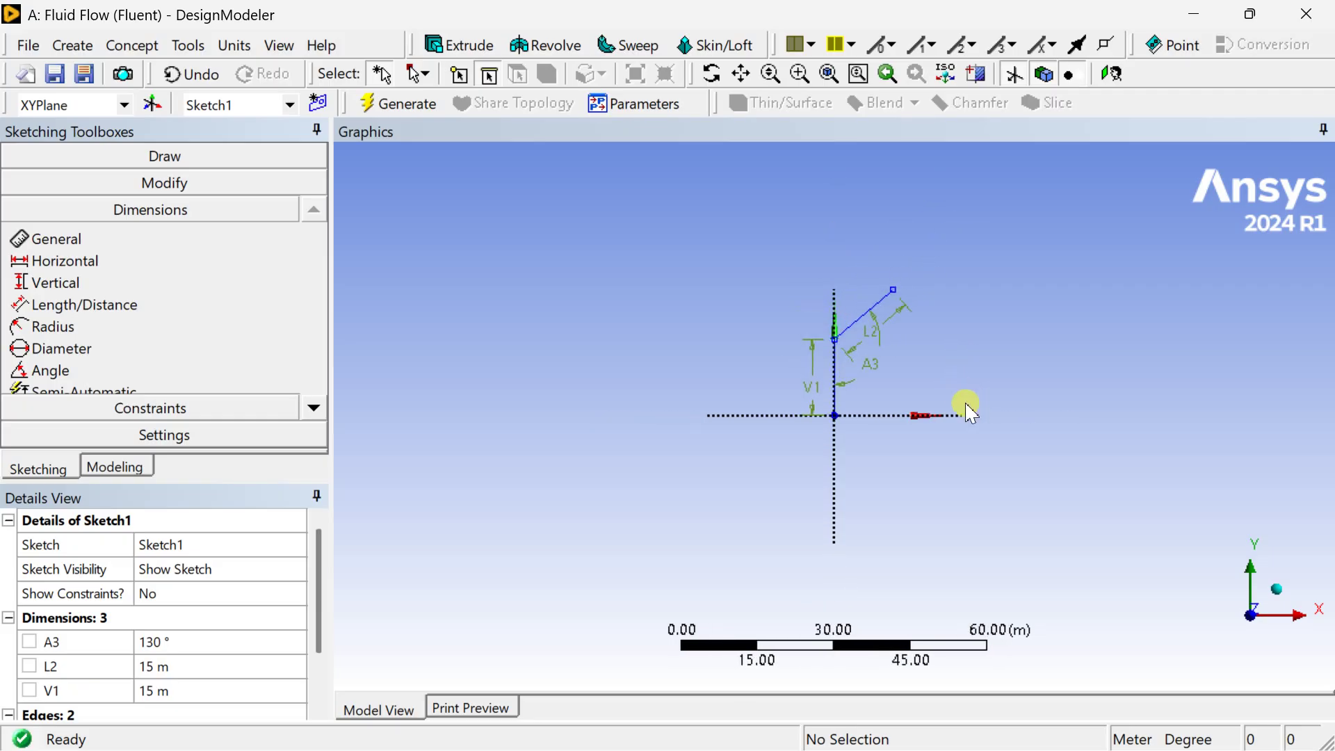
scroll(1182, 515, up, 1)
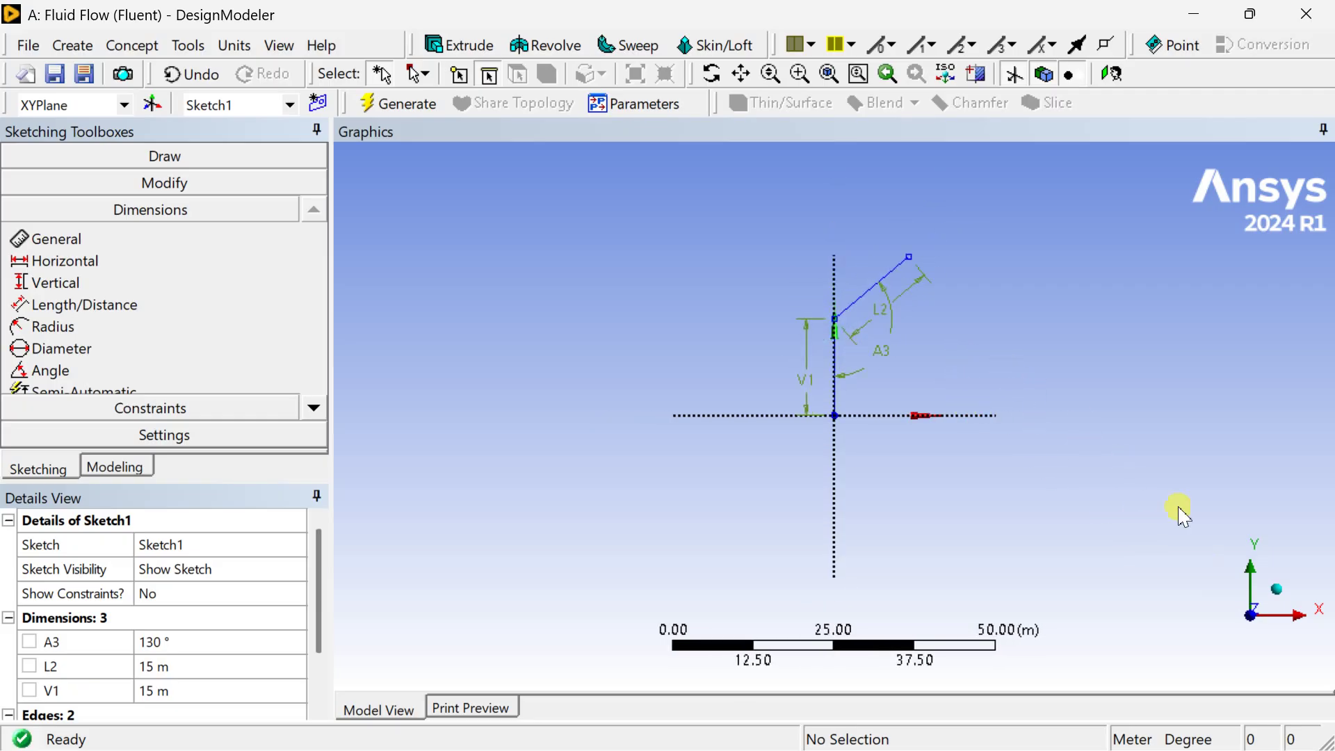
click(1277, 595)
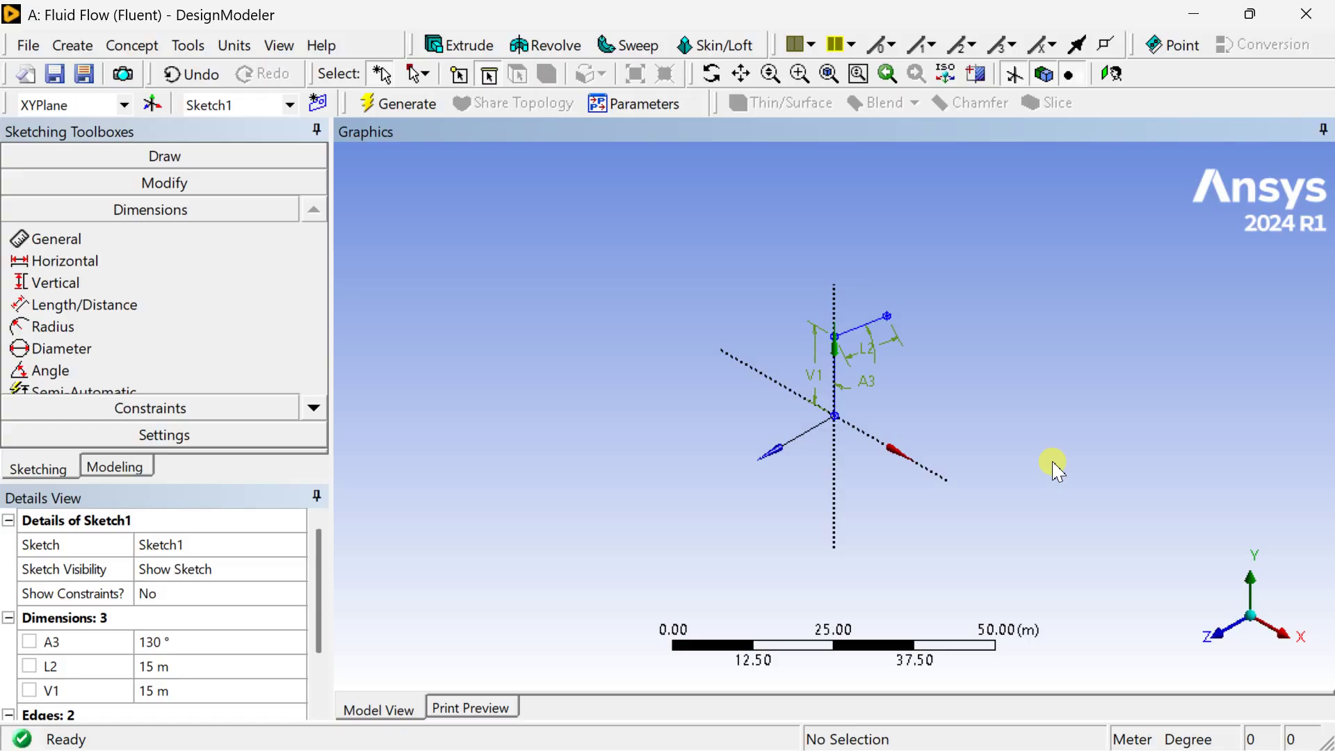
scroll(1035, 438, up, 3)
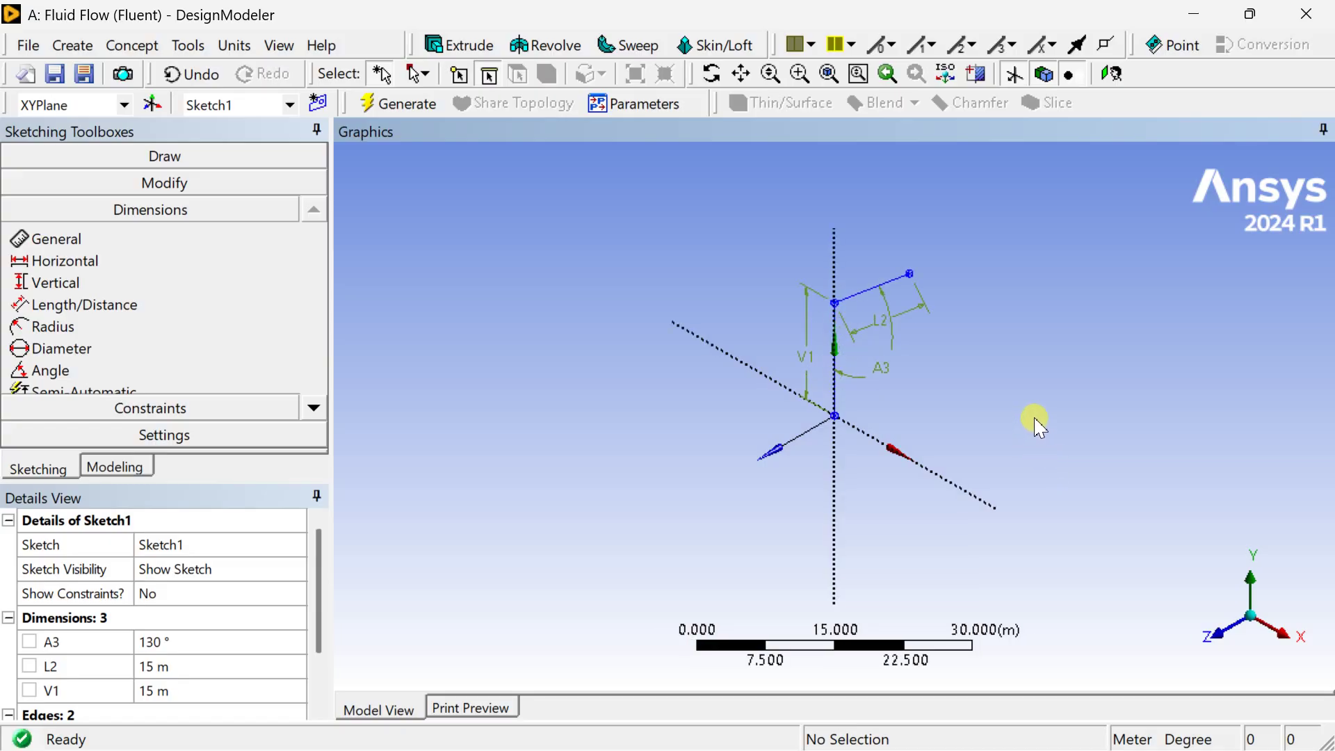
click(1211, 635)
mouse_move(888, 322)
ctrl+middle_down()
mouse_move(843, 452)
mouse_move(844, 411)
ctrl+middle_up()
scroll(860, 480, up, 2)
scroll(861, 480, up, 2)
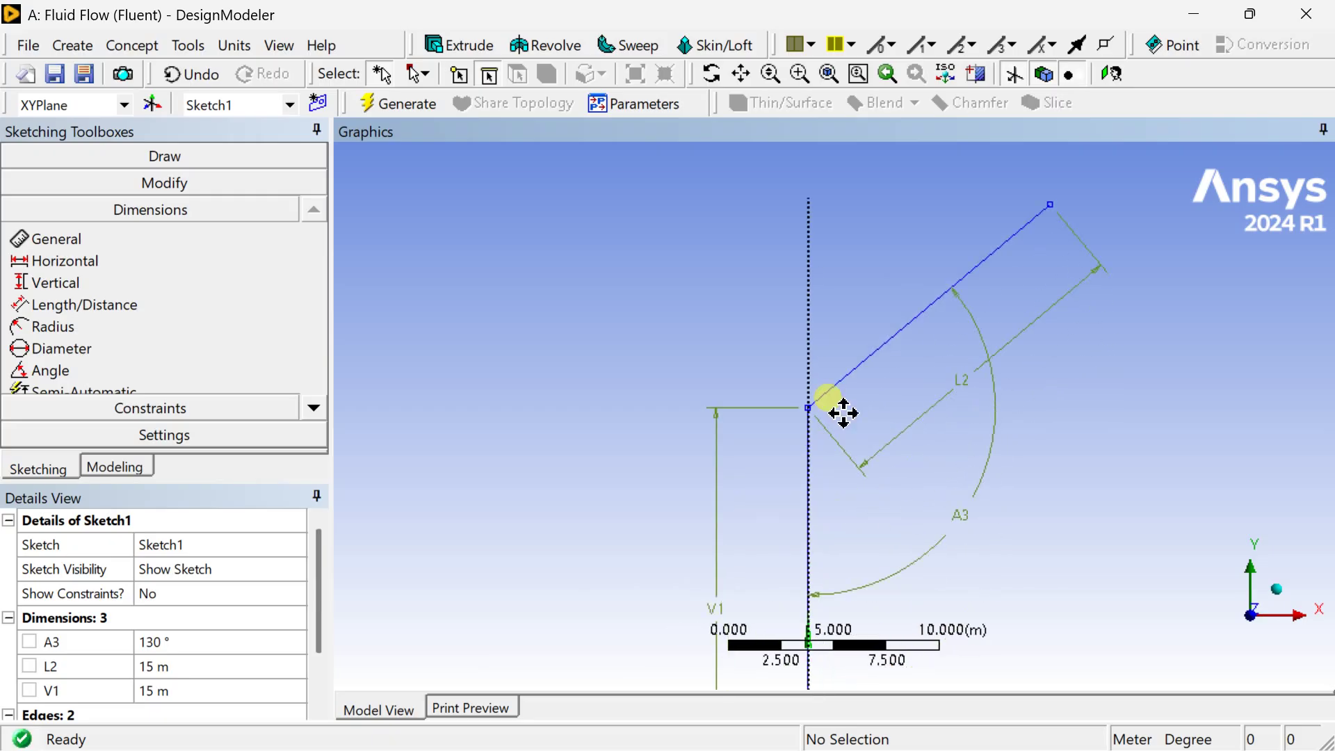
click(169, 187)
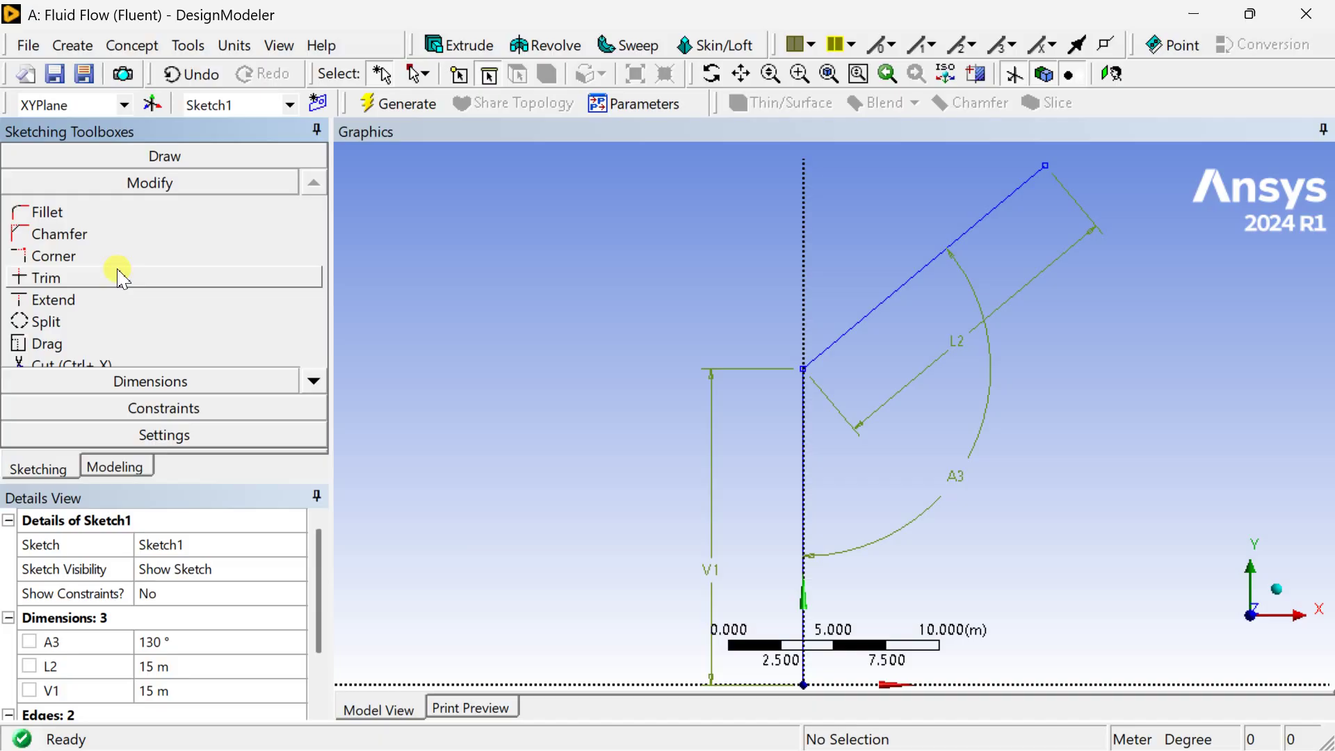
click(142, 214)
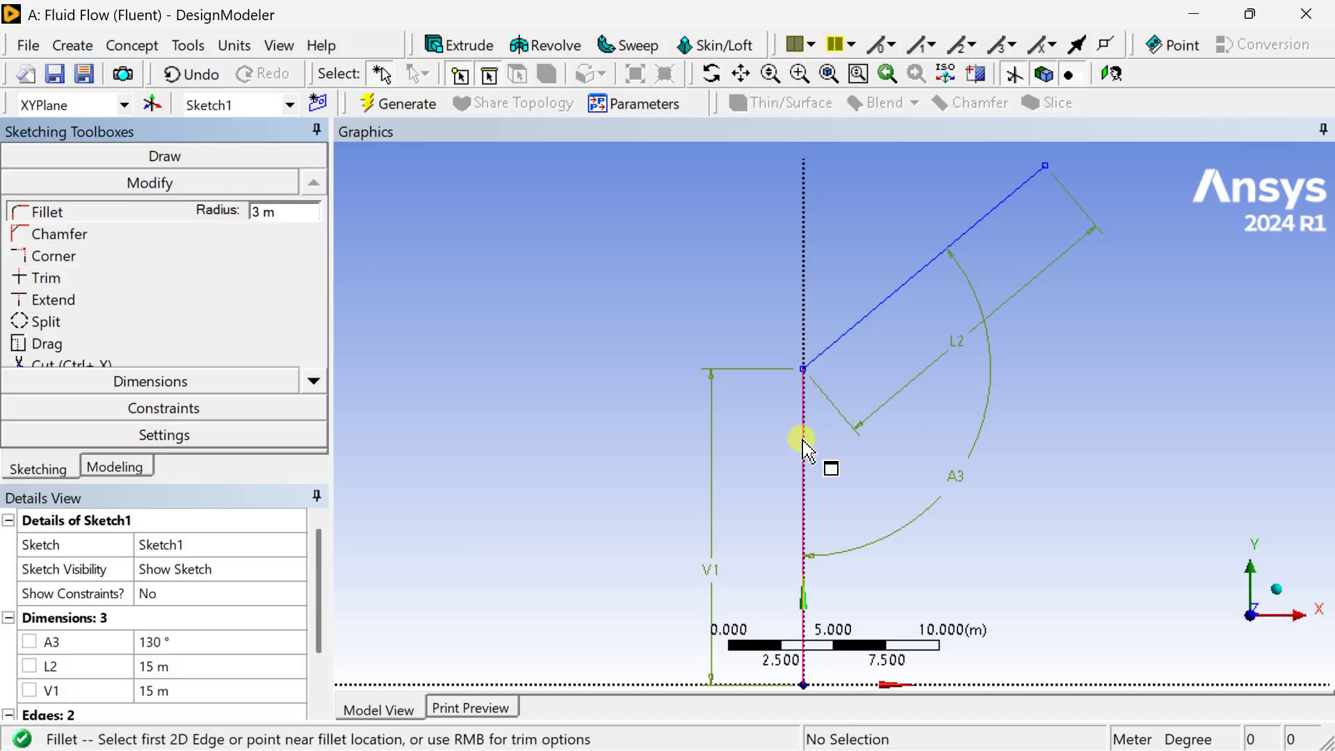
click(846, 328)
click(846, 327)
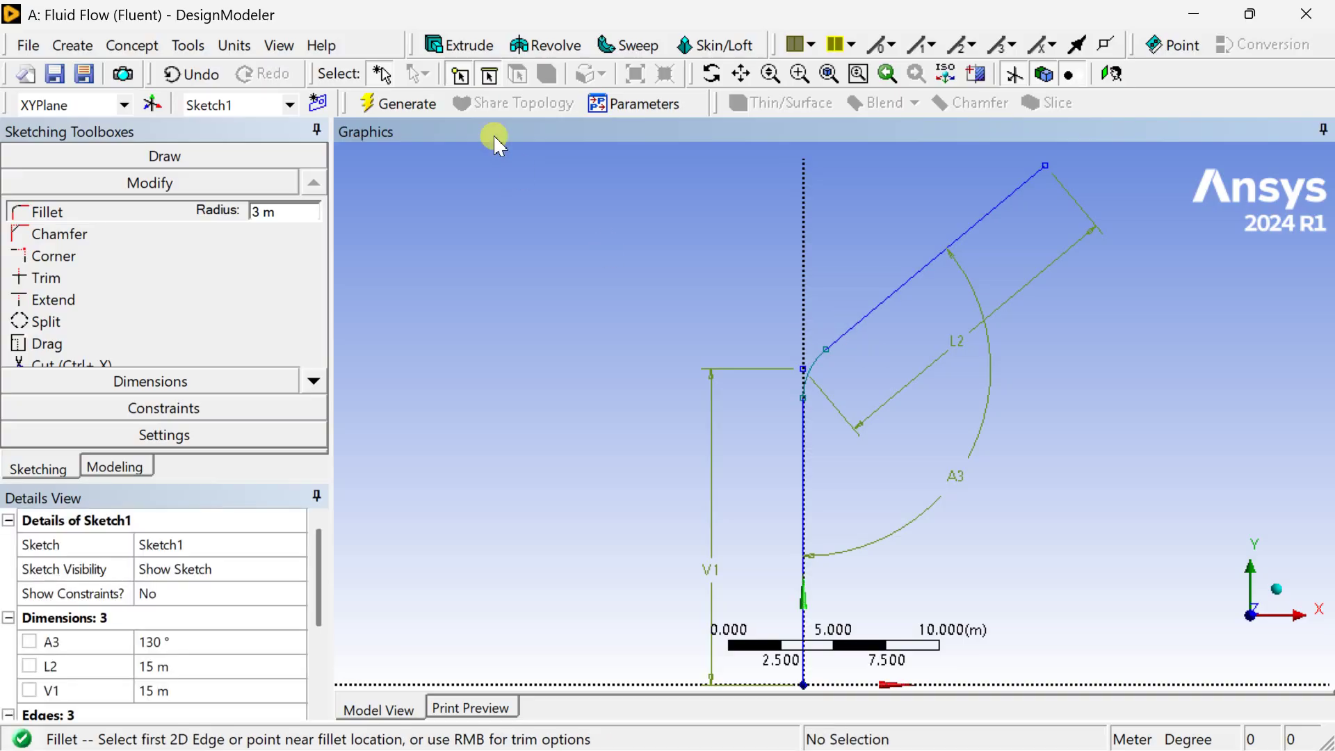
click(397, 104)
Set the filleted line sketch under the XY plane to always show
scroll(796, 390, down, 4)
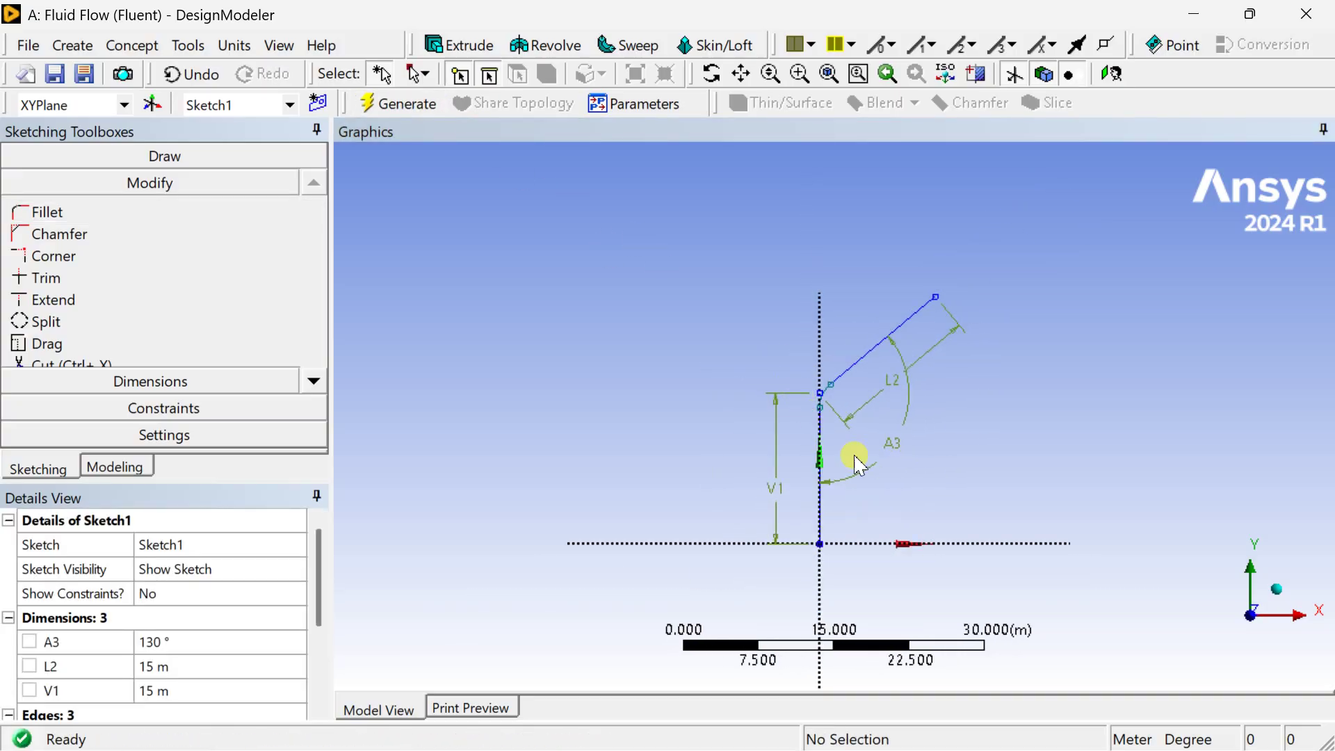
click(1271, 605)
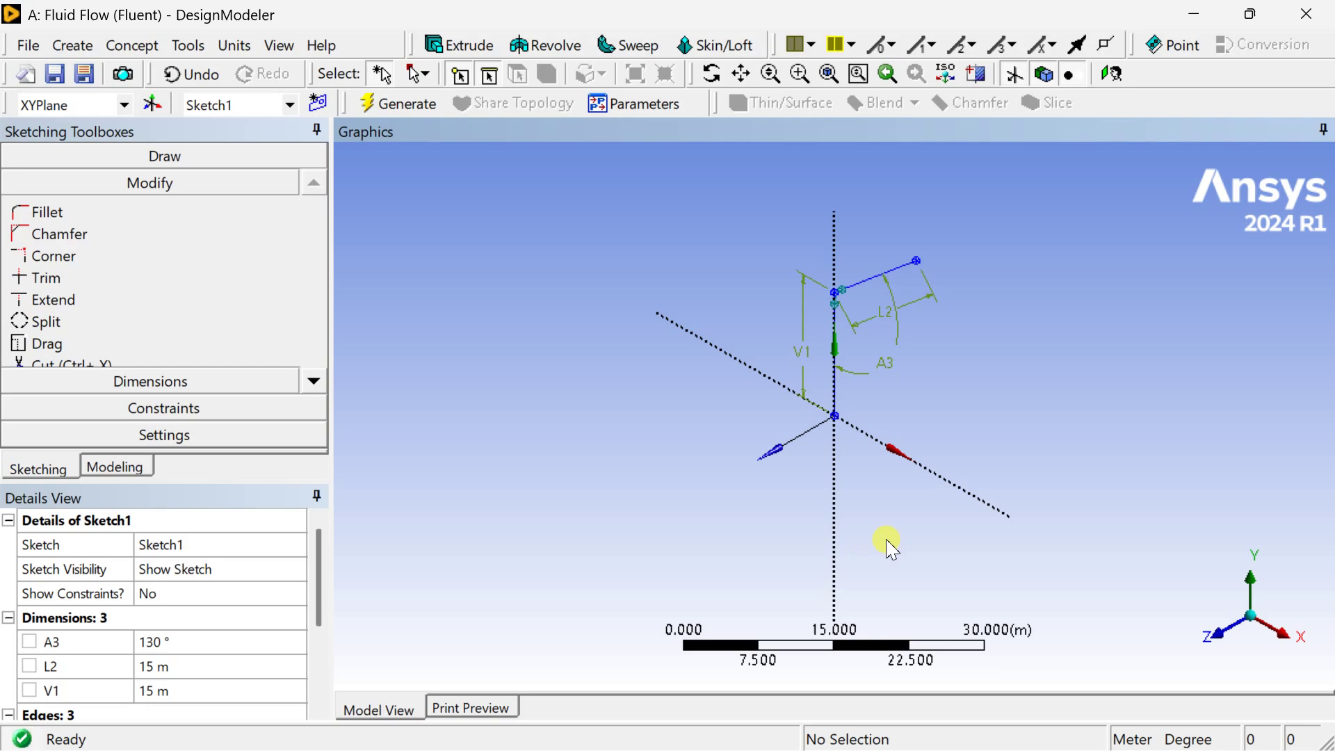
click(116, 469)
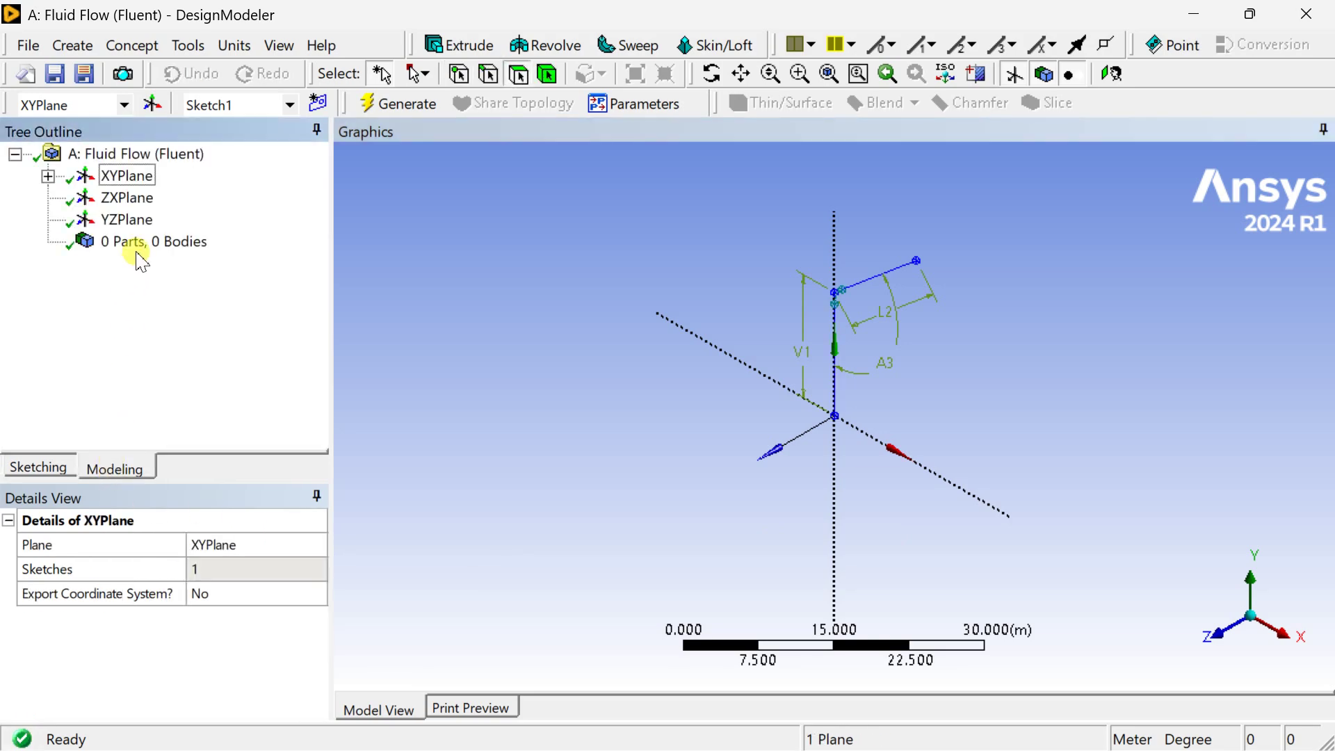
click(132, 199)
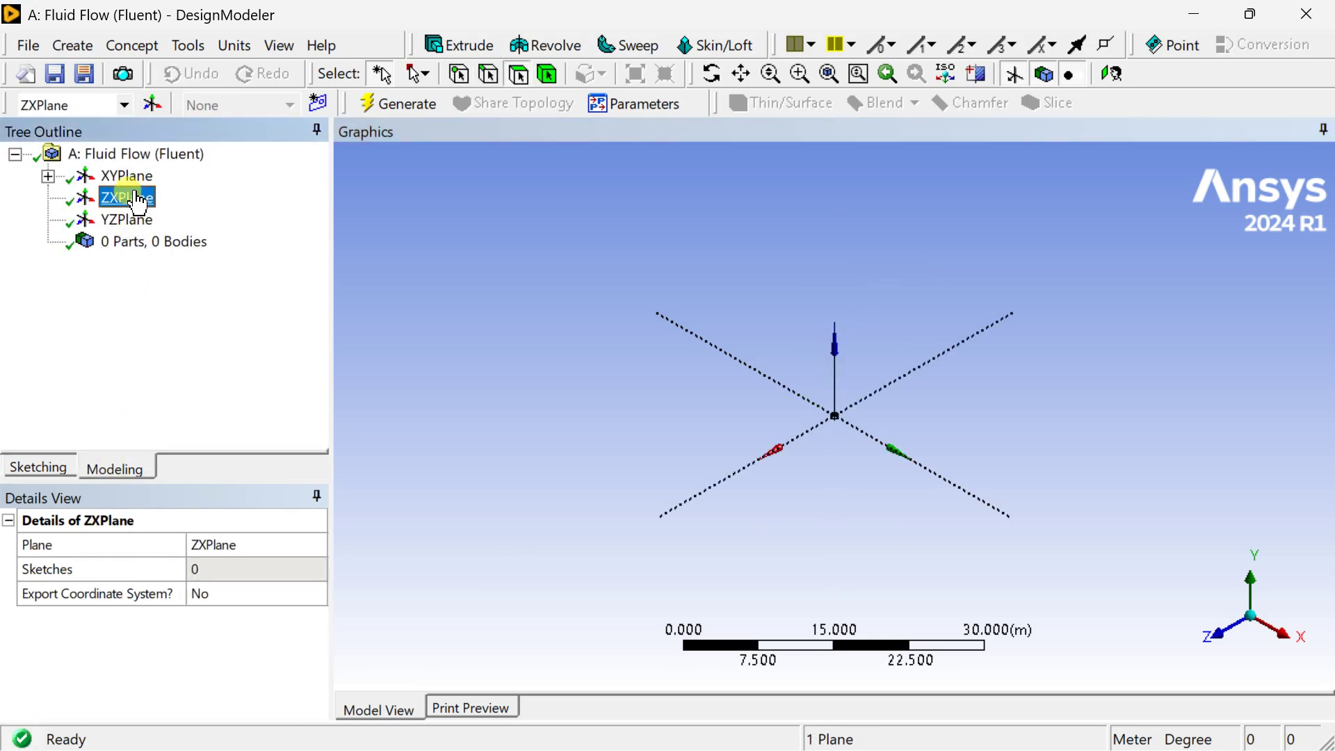
click(47, 176)
click(142, 197)
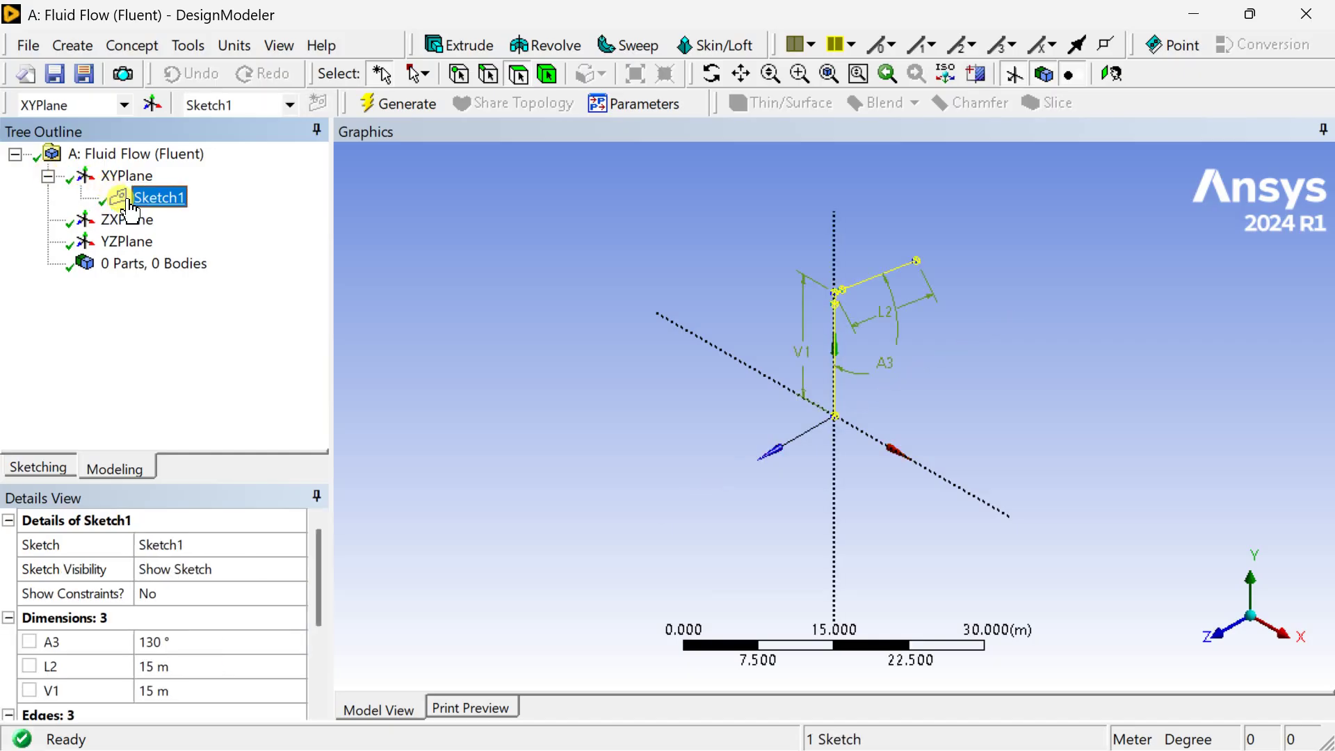
right_click(128, 202)
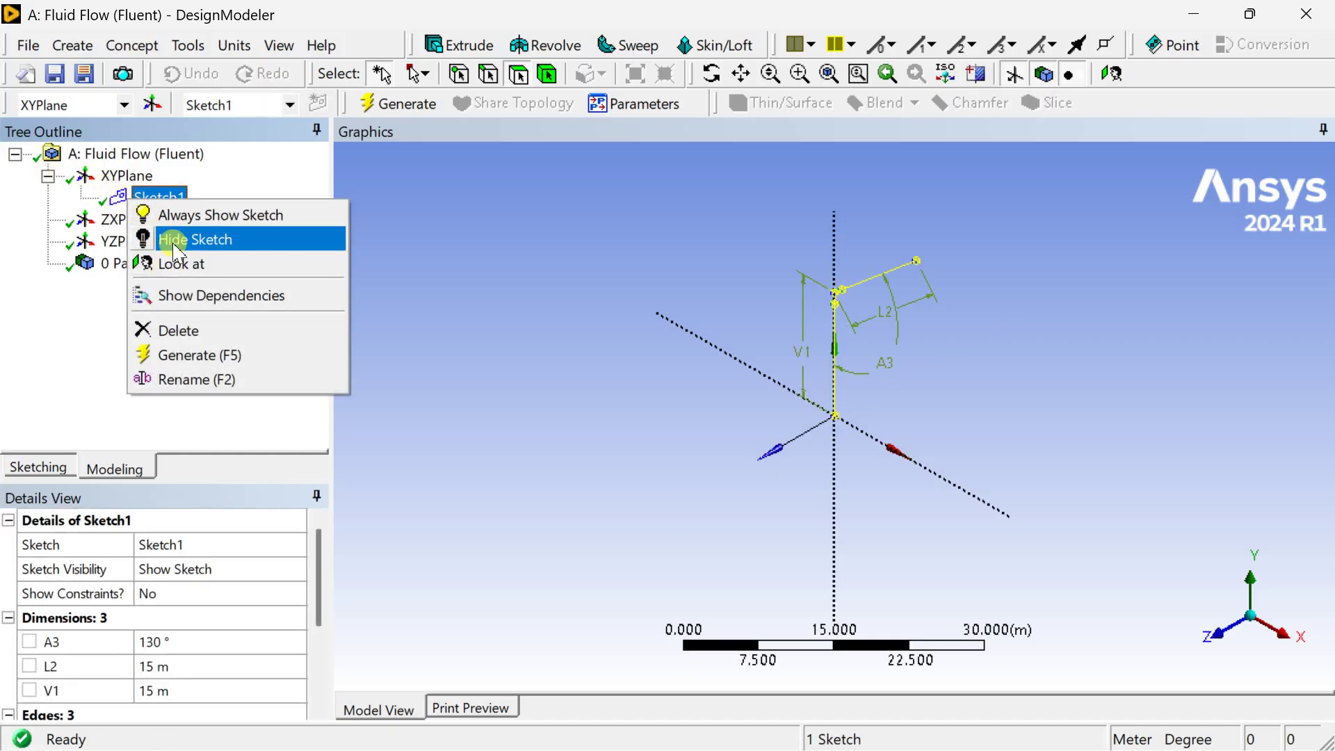
click(186, 217)
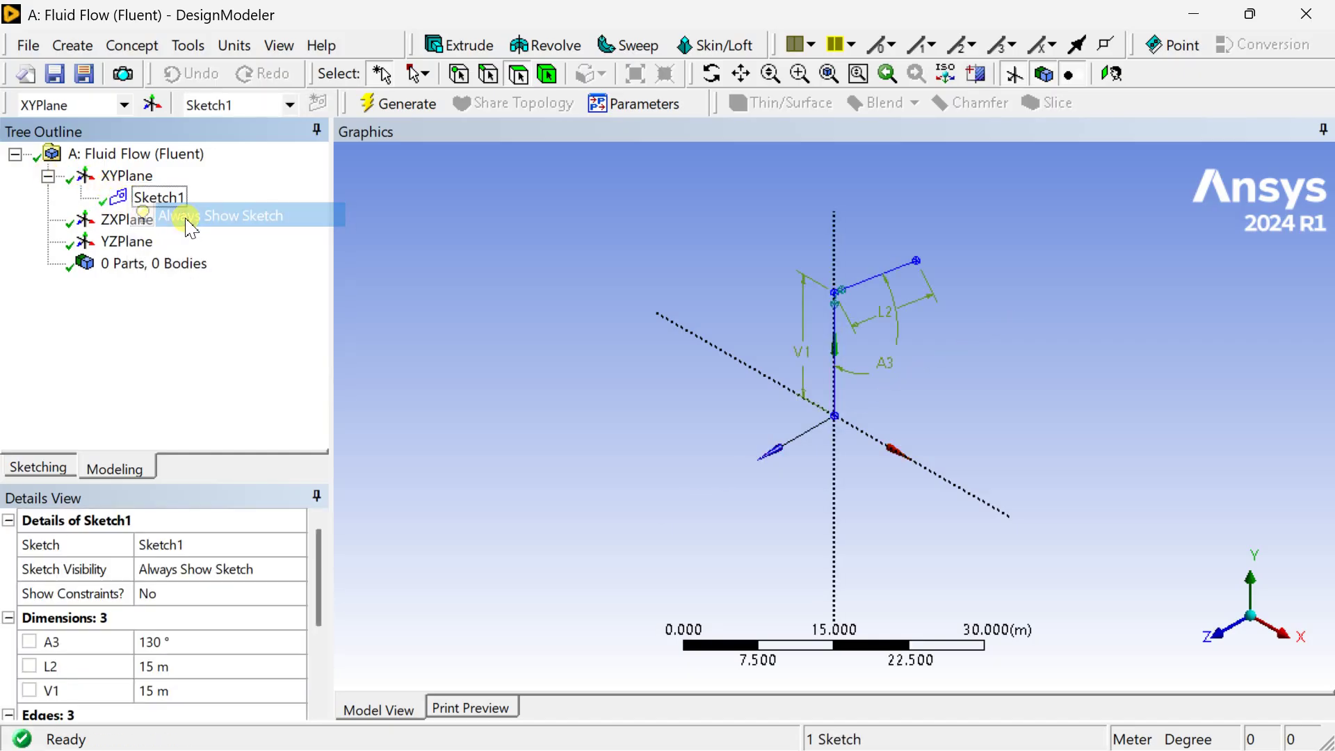
Sketch a circle about 1.27 m in diameter centred on the origin of the ZX plane
click(127, 242)
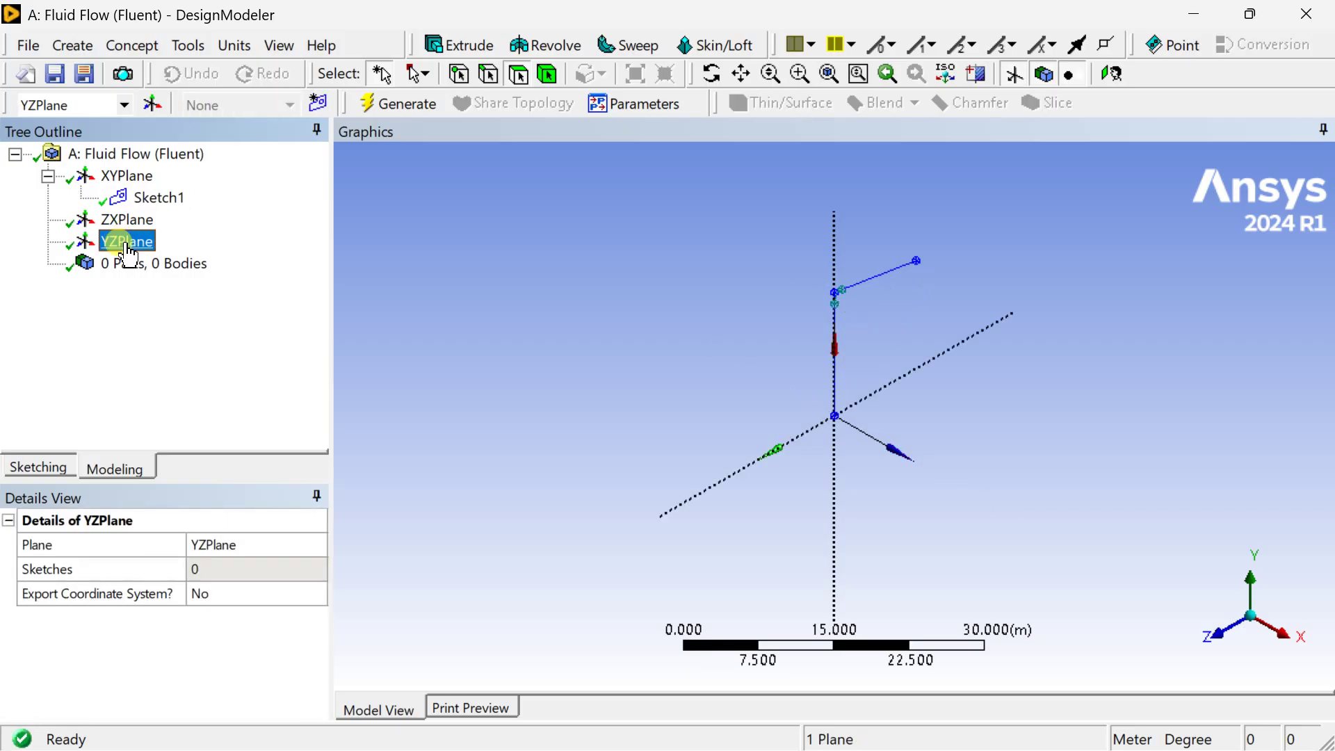
click(128, 220)
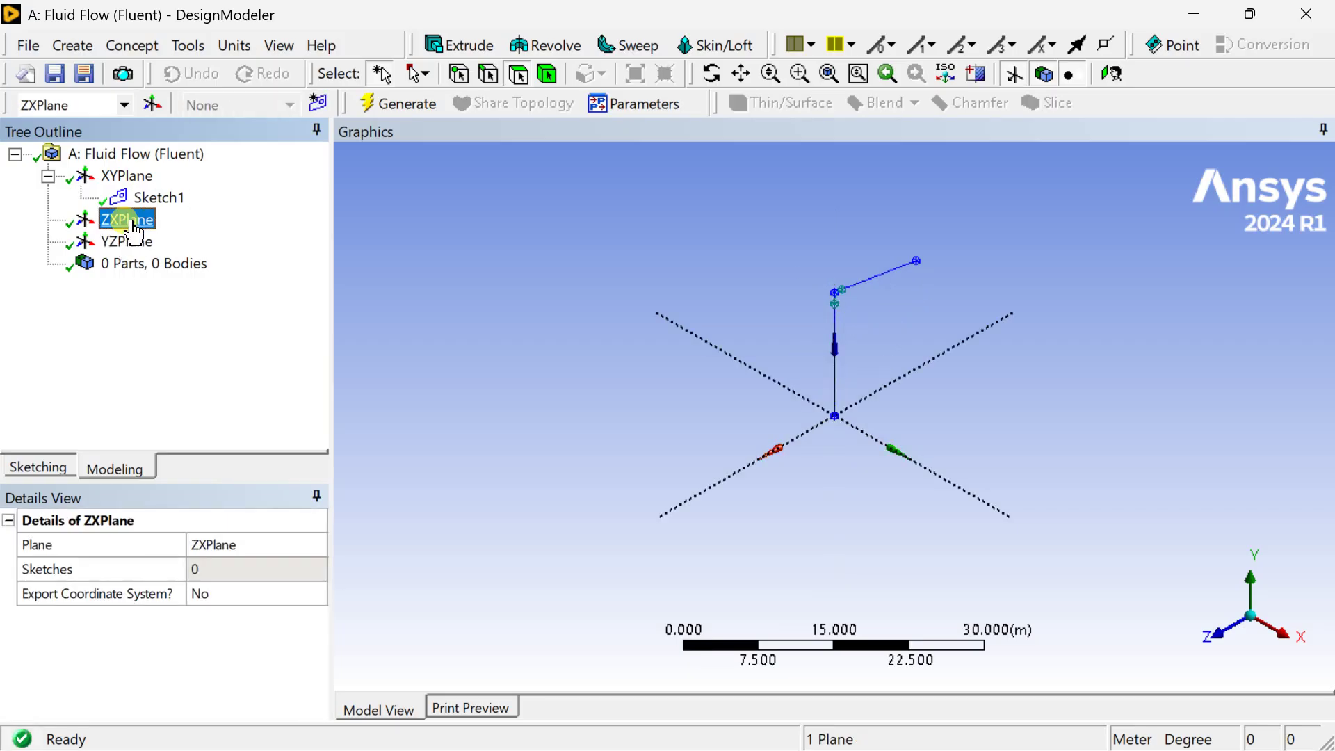
right_click(134, 231)
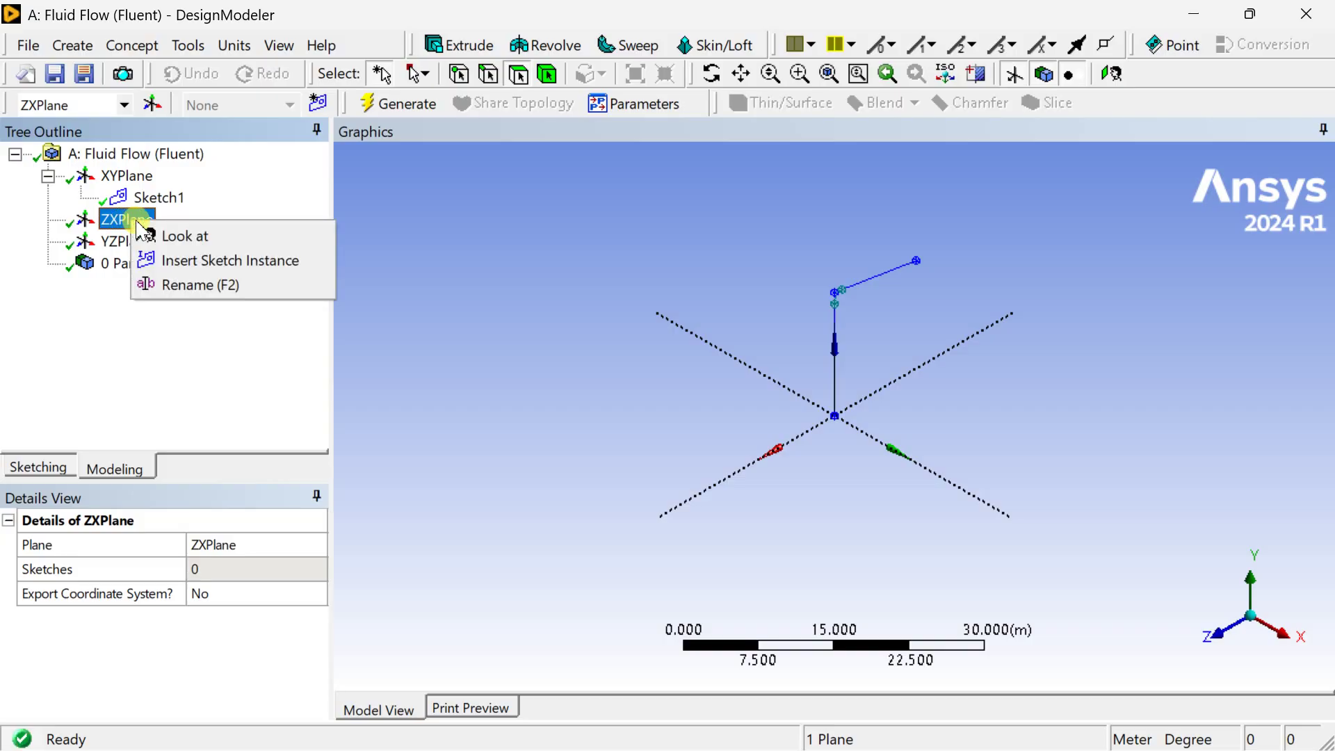
click(162, 237)
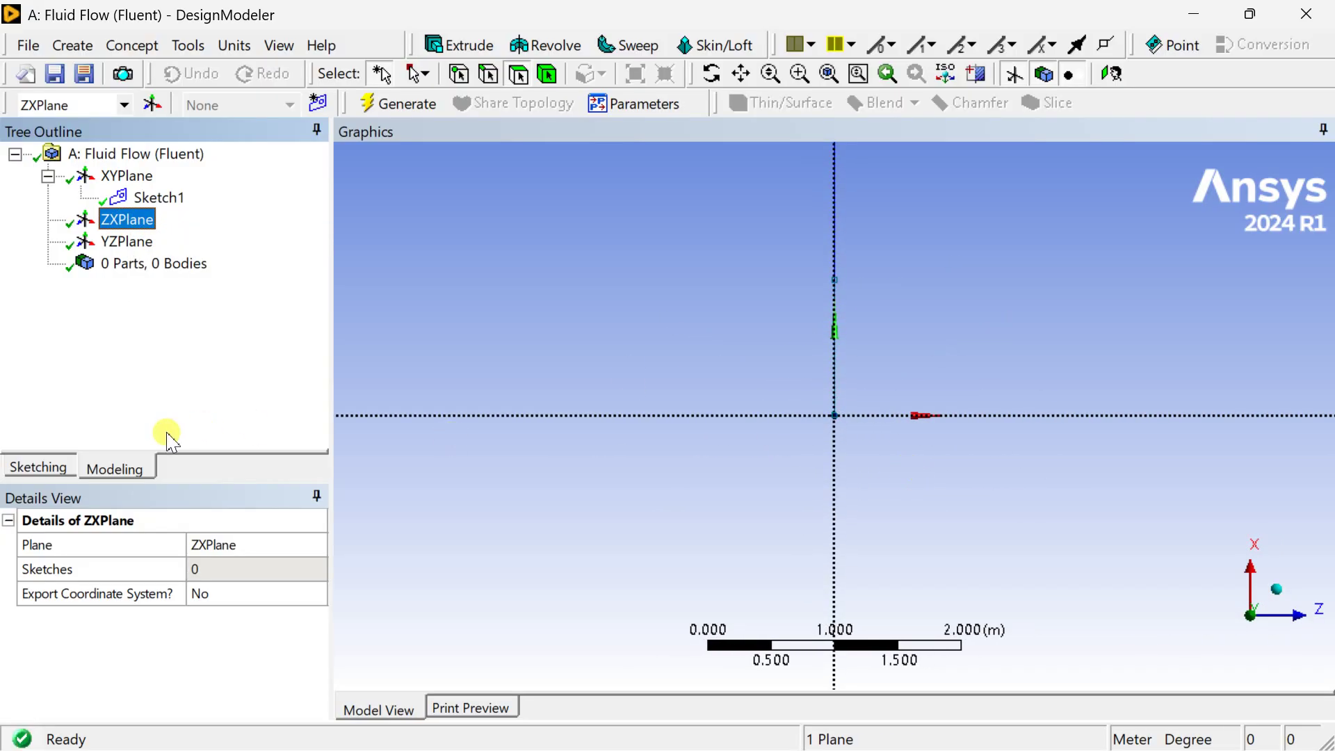
click(43, 470)
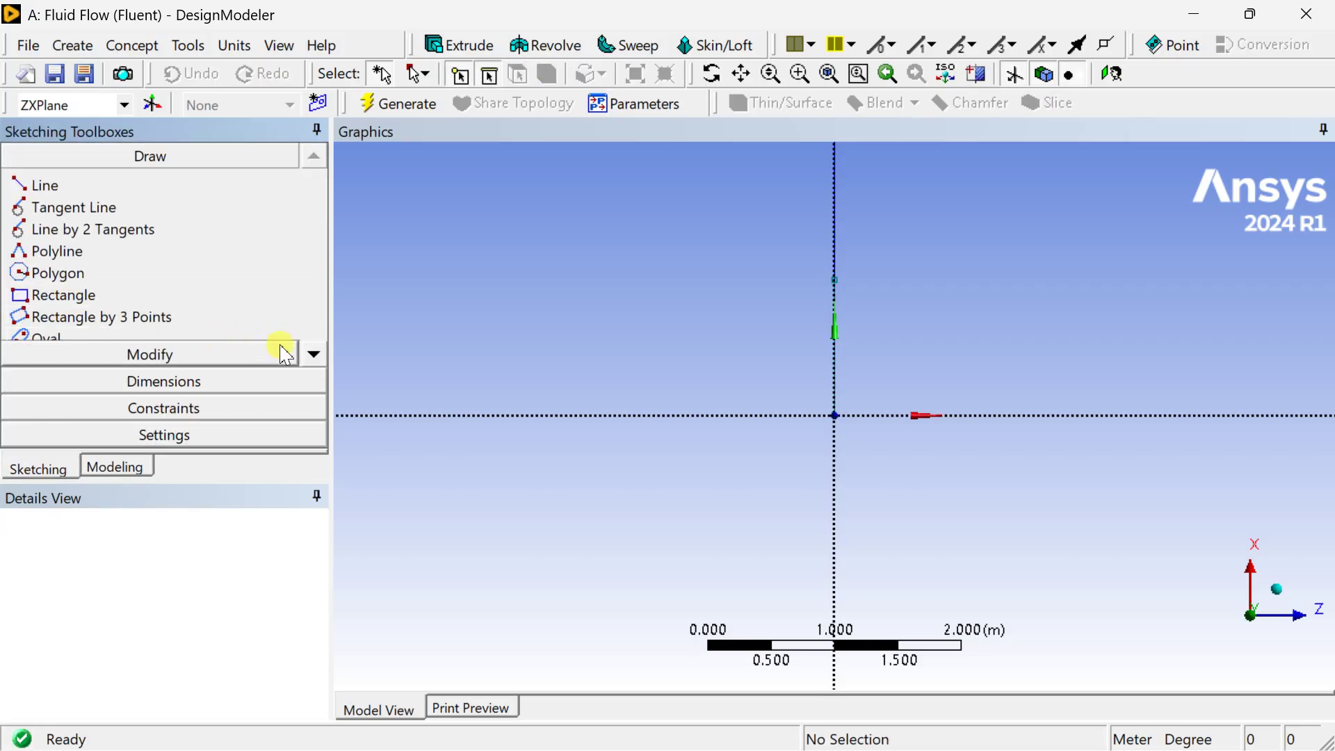
click(314, 356)
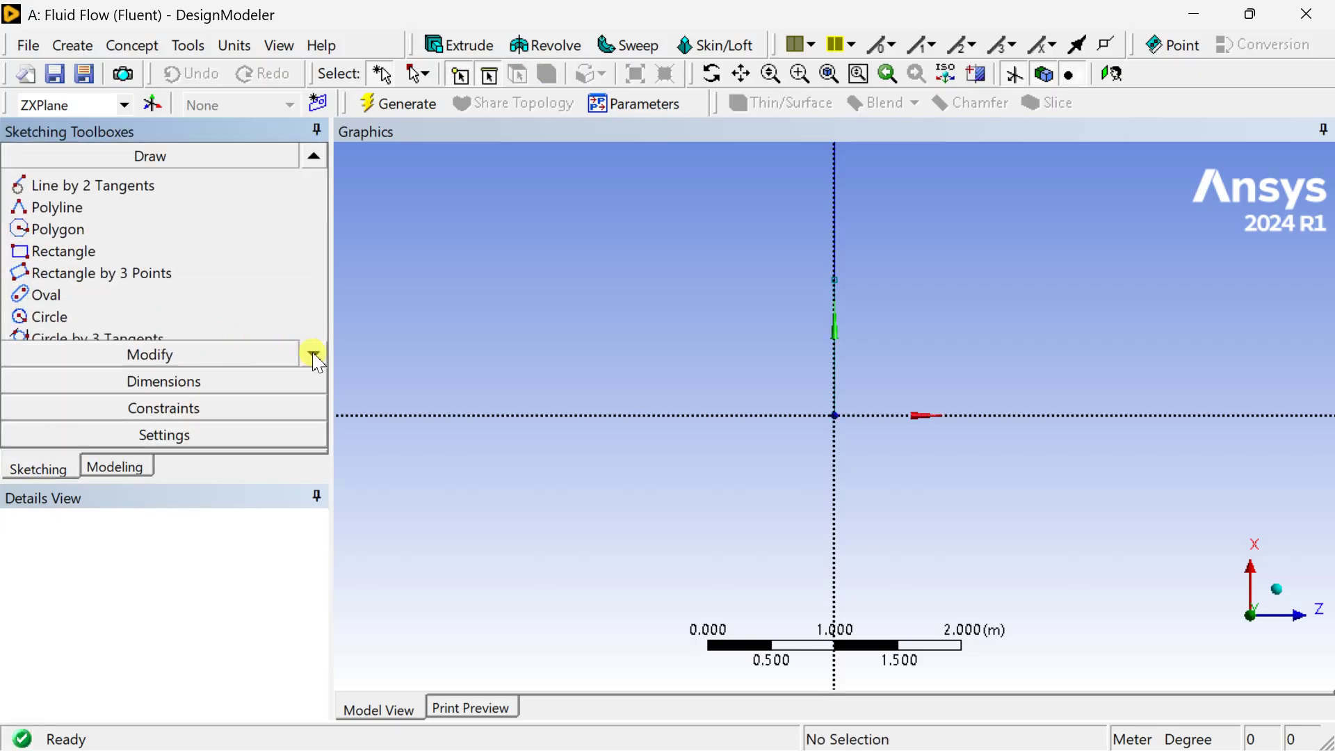
click(125, 316)
click(835, 416)
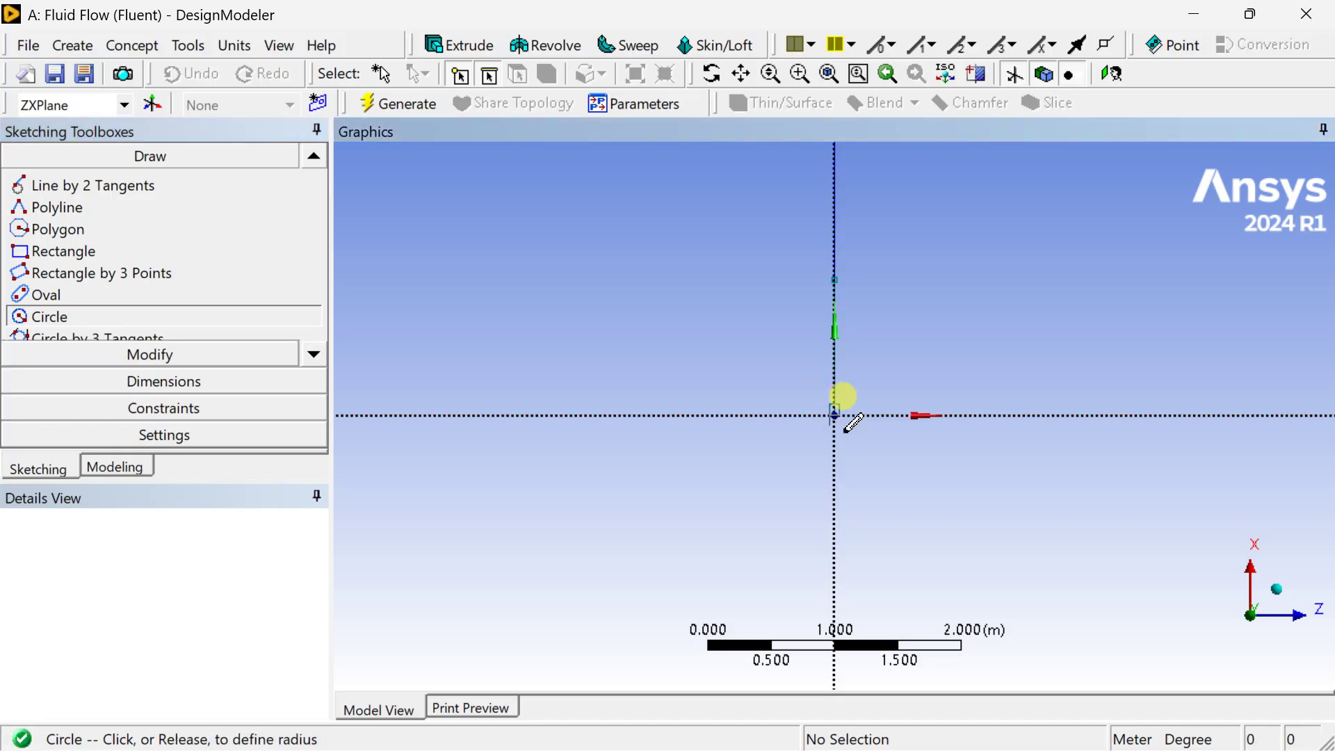
click(904, 448)
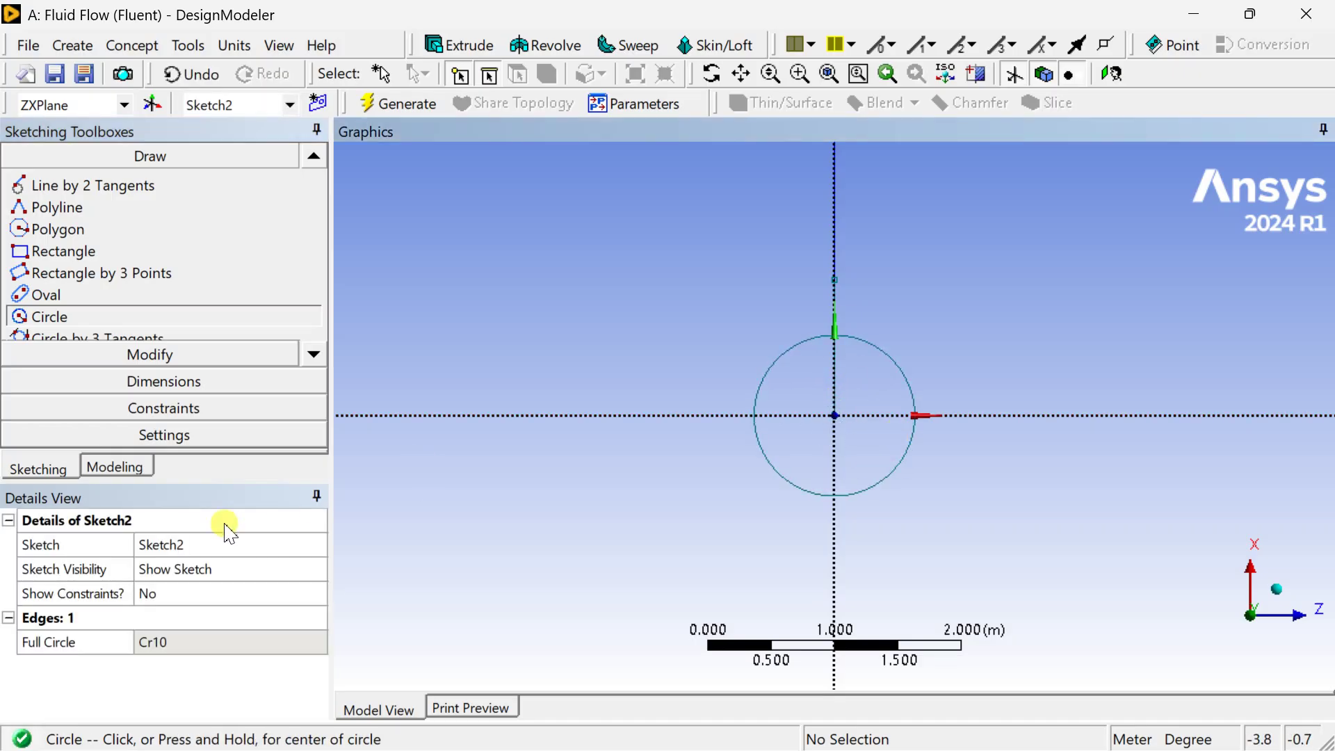
Dimension the circle's diameter, set it to 0.5 m and generate the model
click(205, 383)
click(759, 387)
click(730, 345)
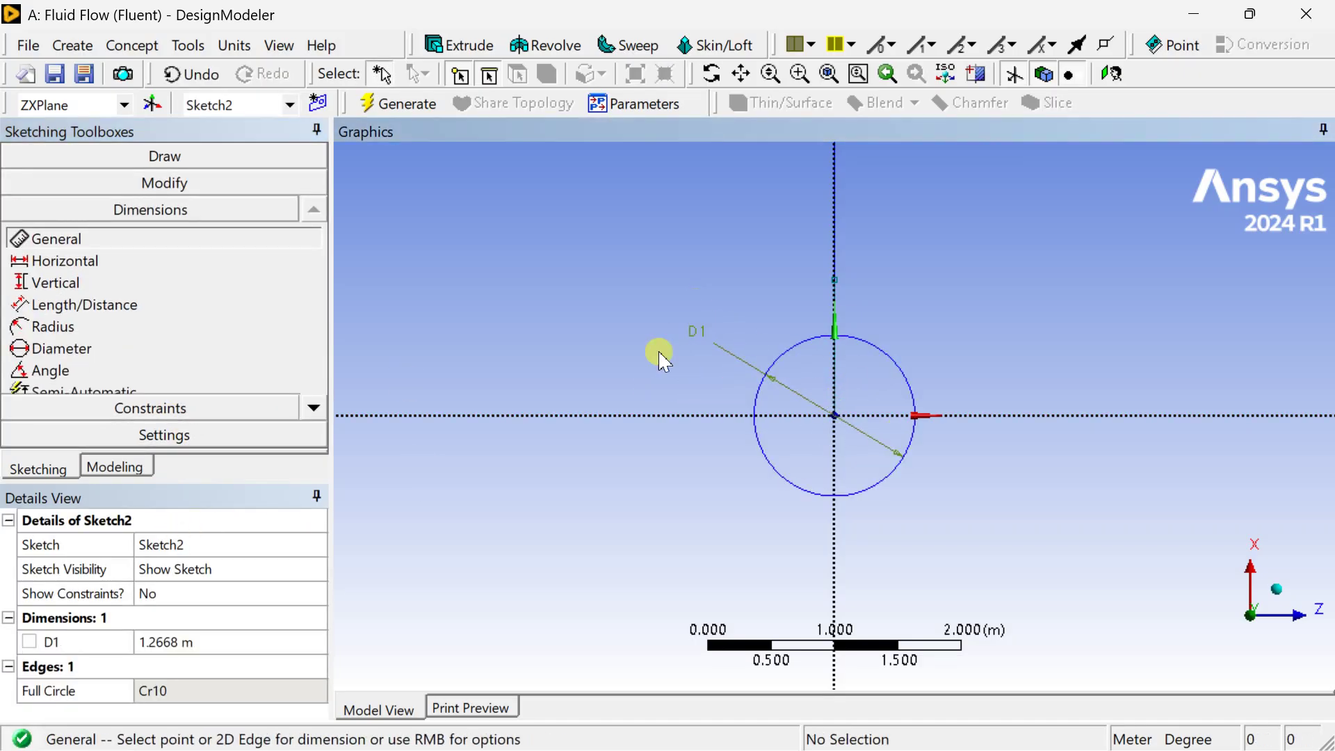
click(239, 640)
text(0)
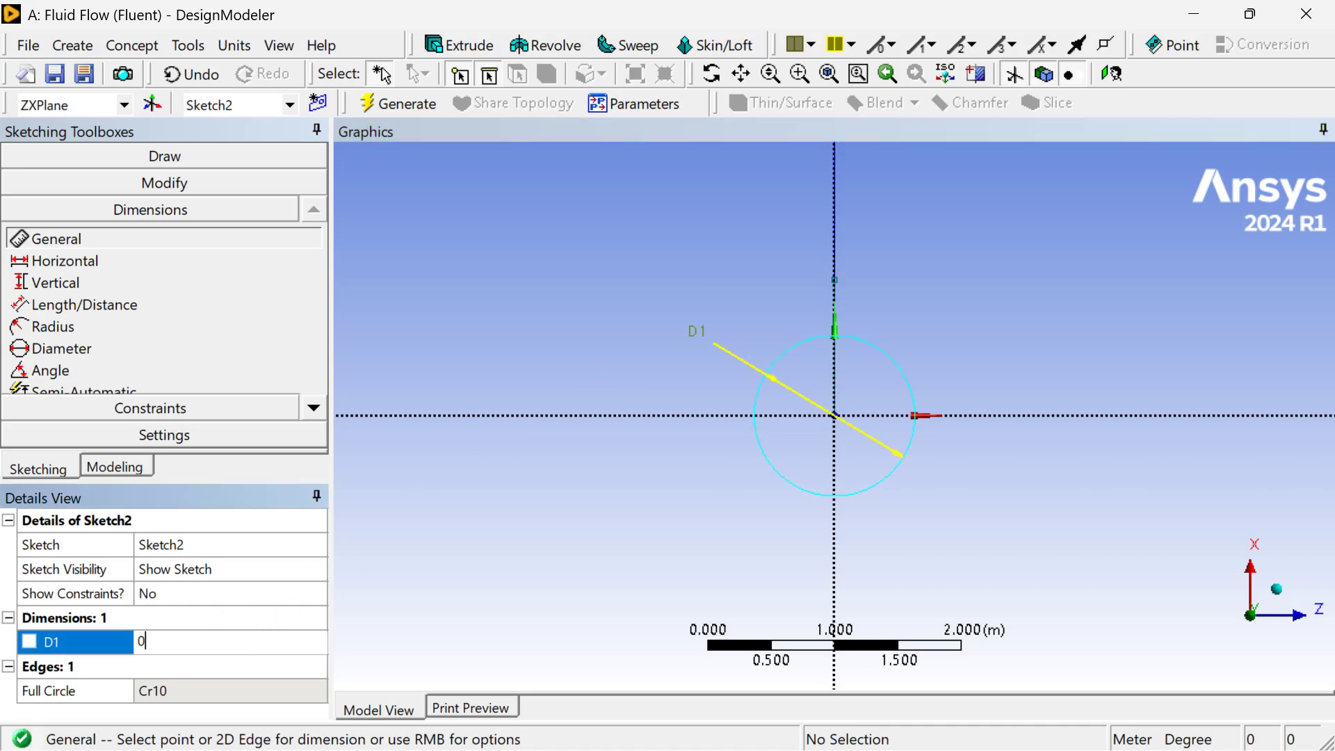
text(.5)
key(Return)
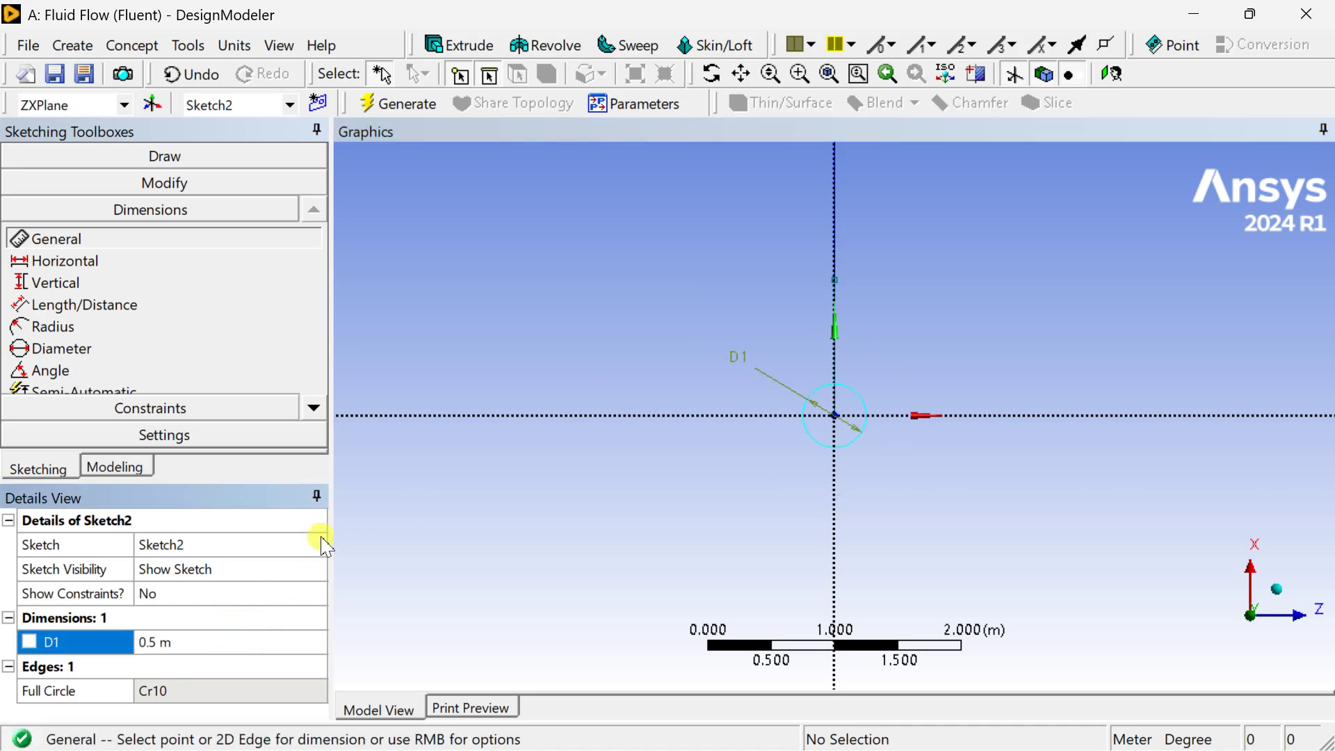
click(407, 106)
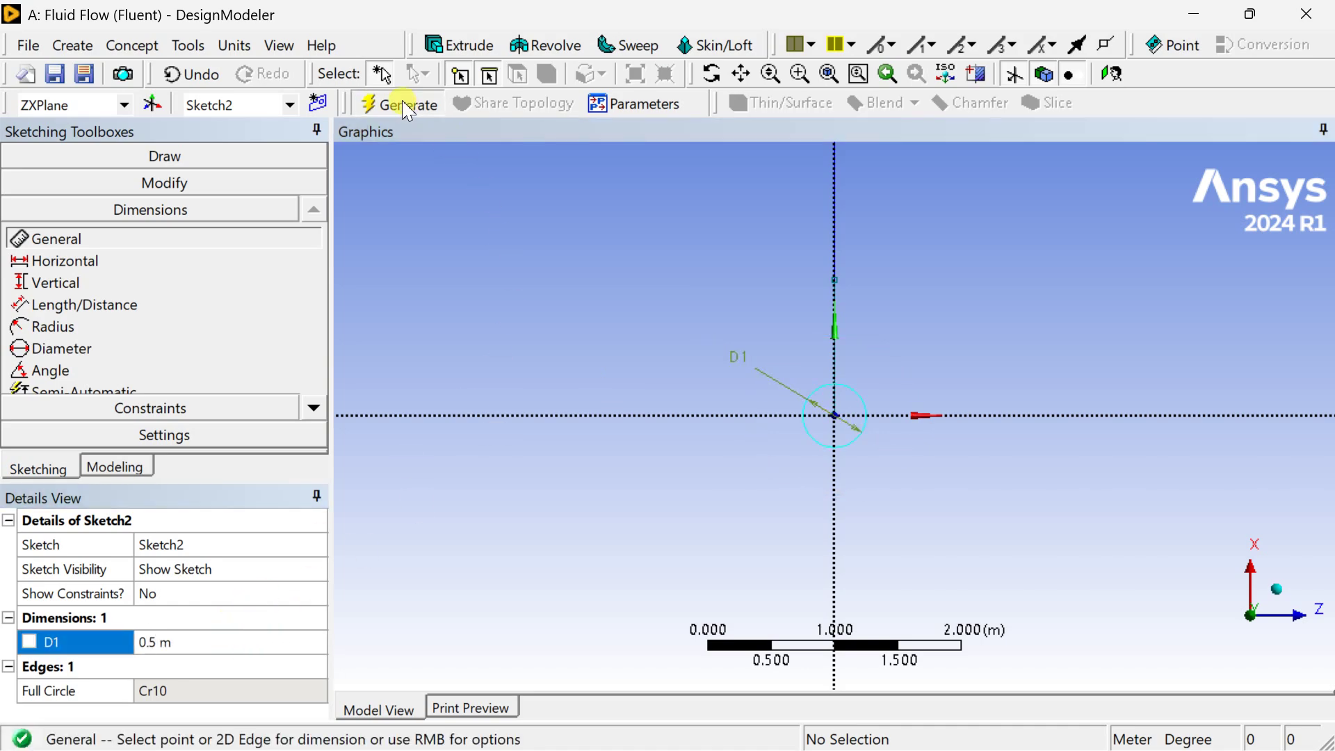
Create a sweep with the circle sketch as its profile and the filleted line sketch as its path
click(1269, 588)
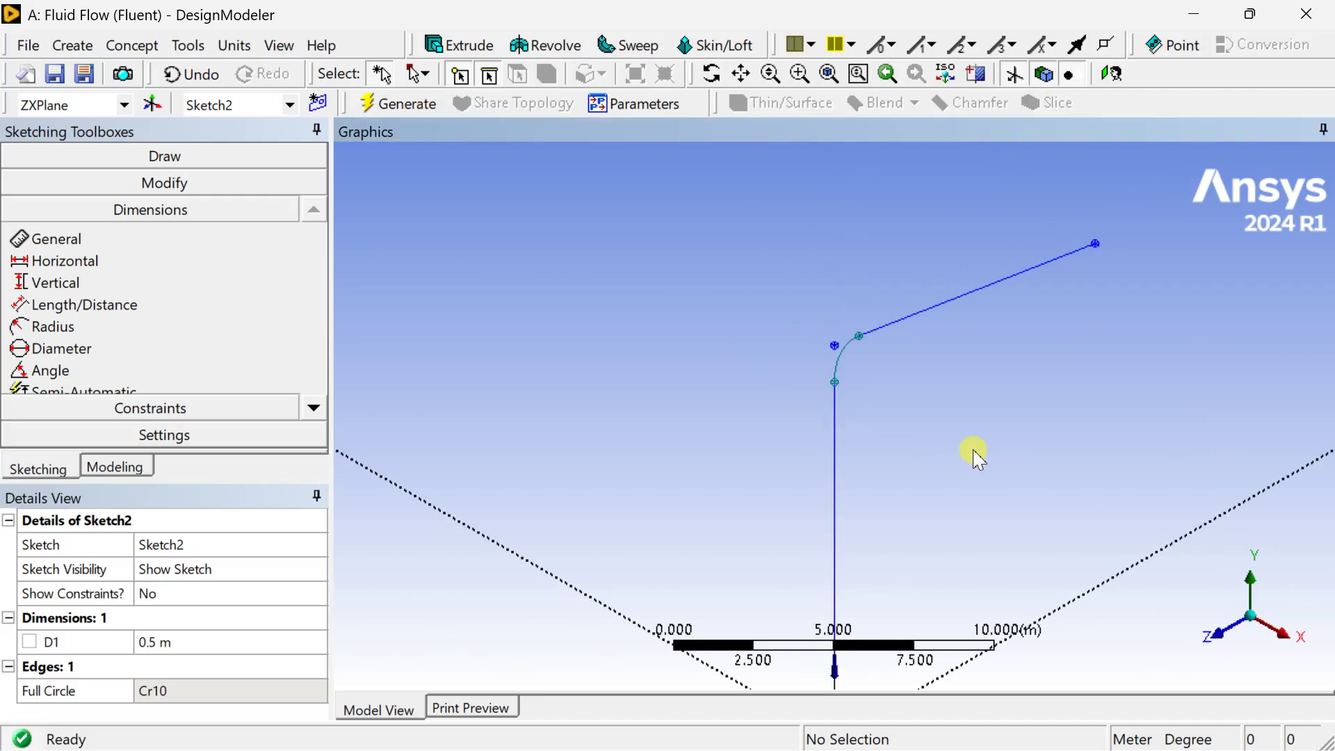
ctrl+middle_drag(960, 483, 920, 428)
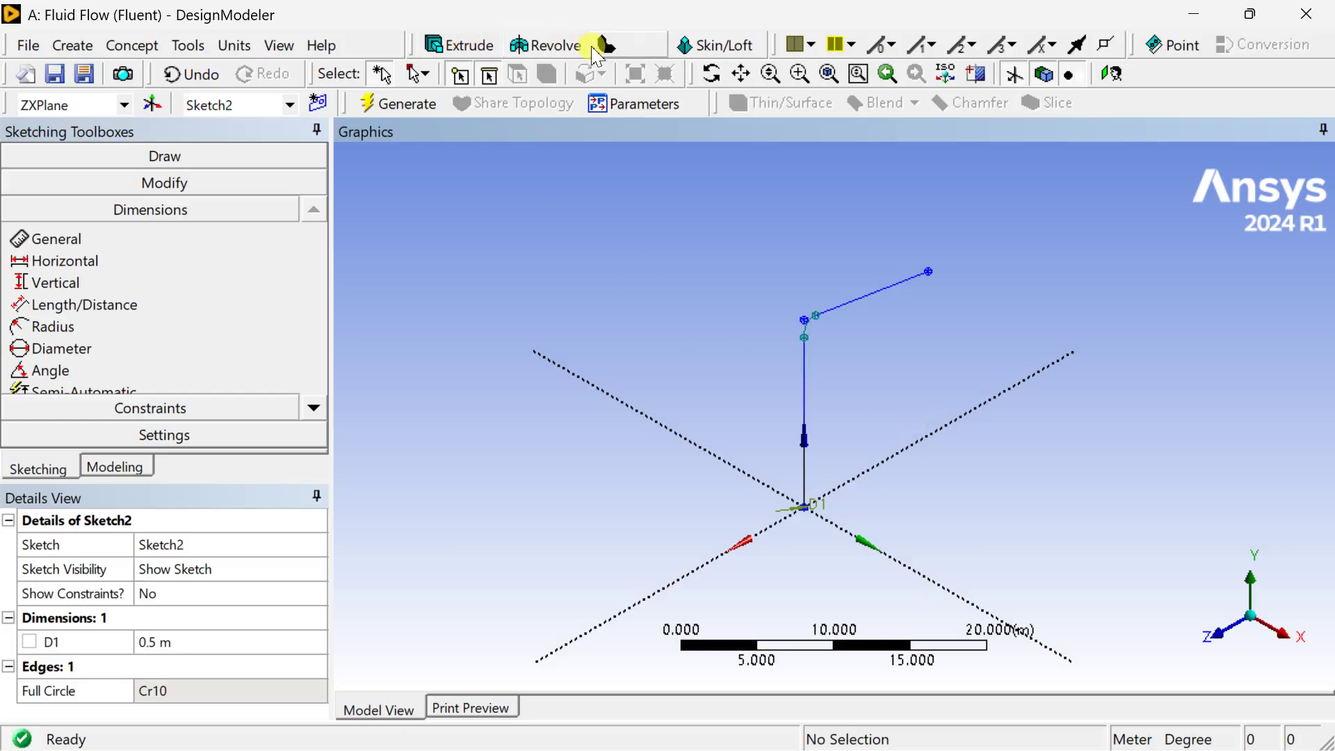
click(622, 45)
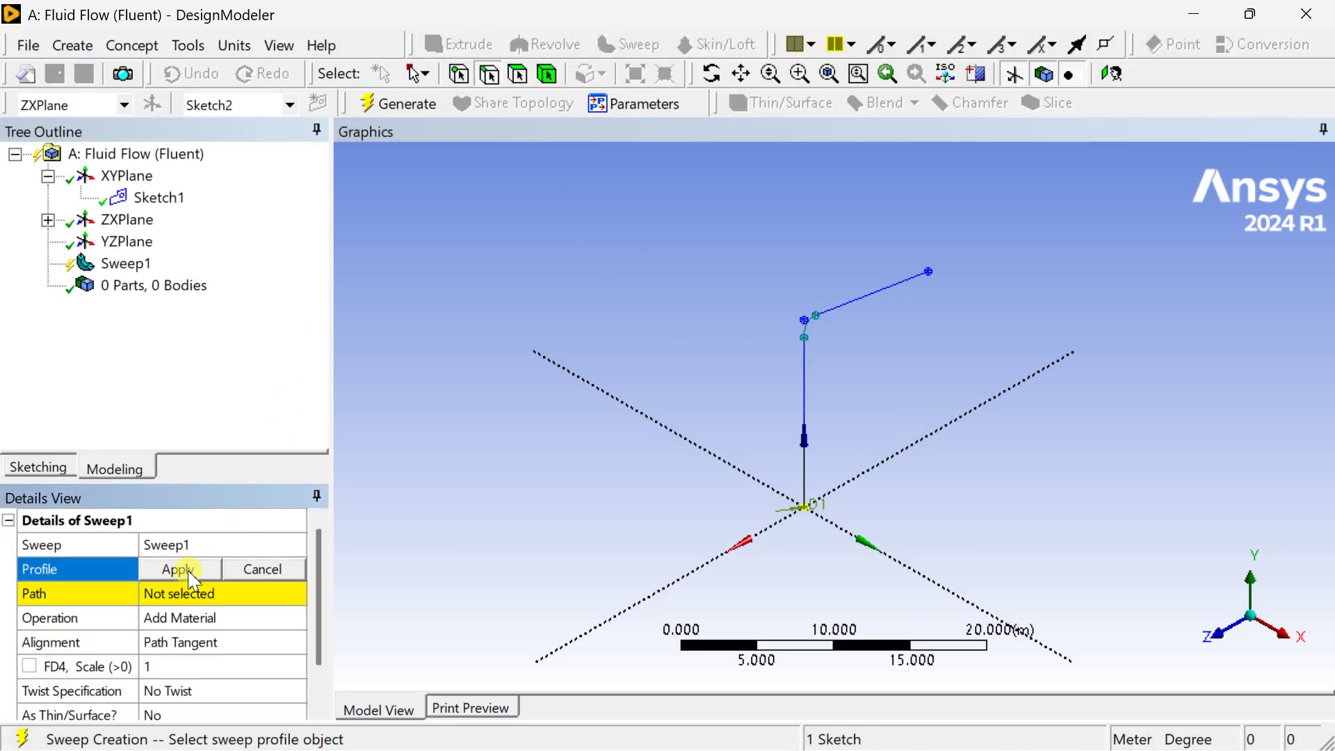
click(177, 569)
click(185, 593)
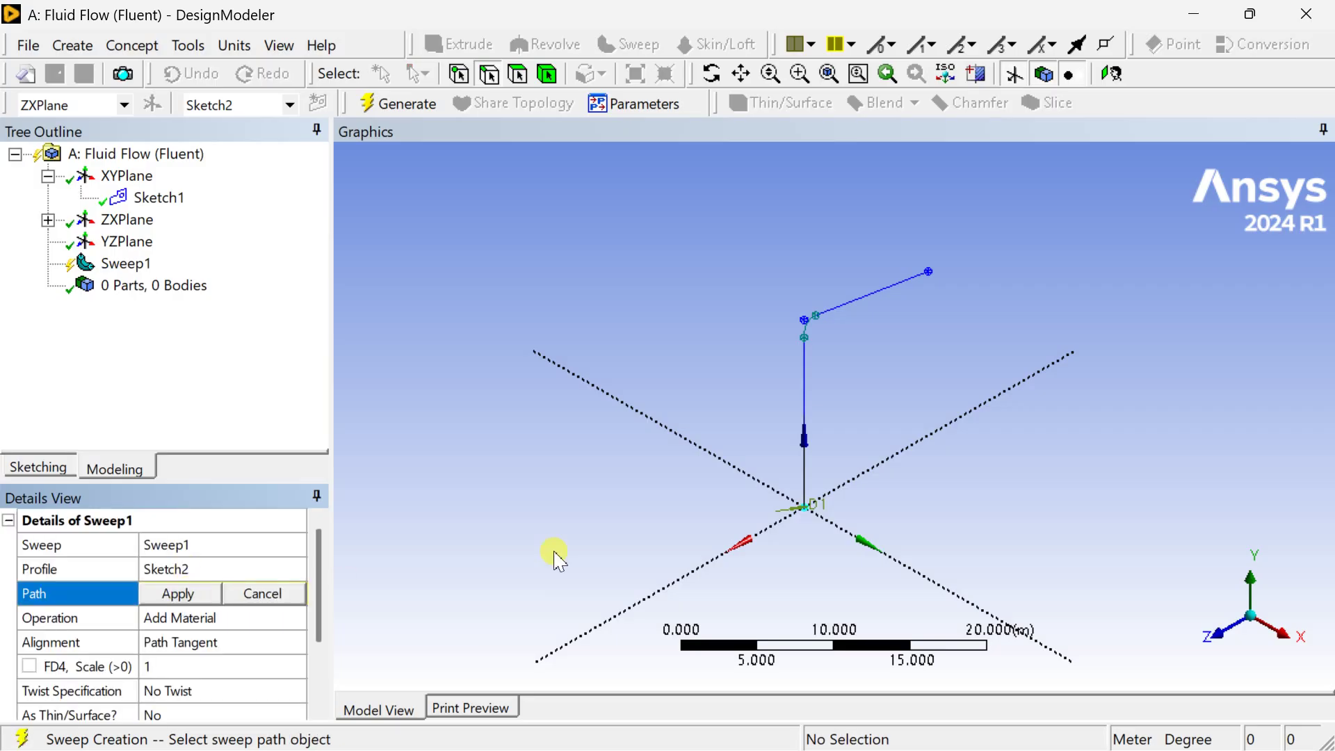
click(803, 479)
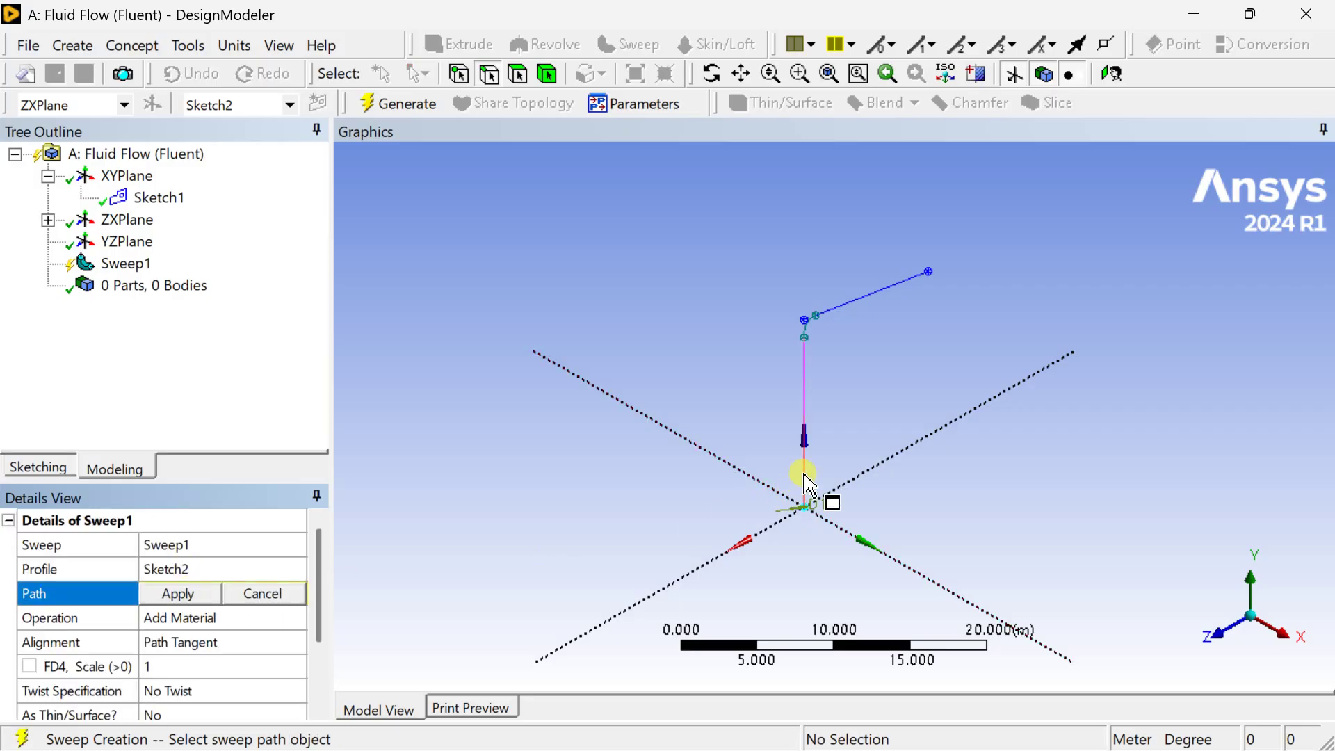
click(174, 596)
Set the sweep's operation to Add Frozen and generate the pipe body
click(264, 618)
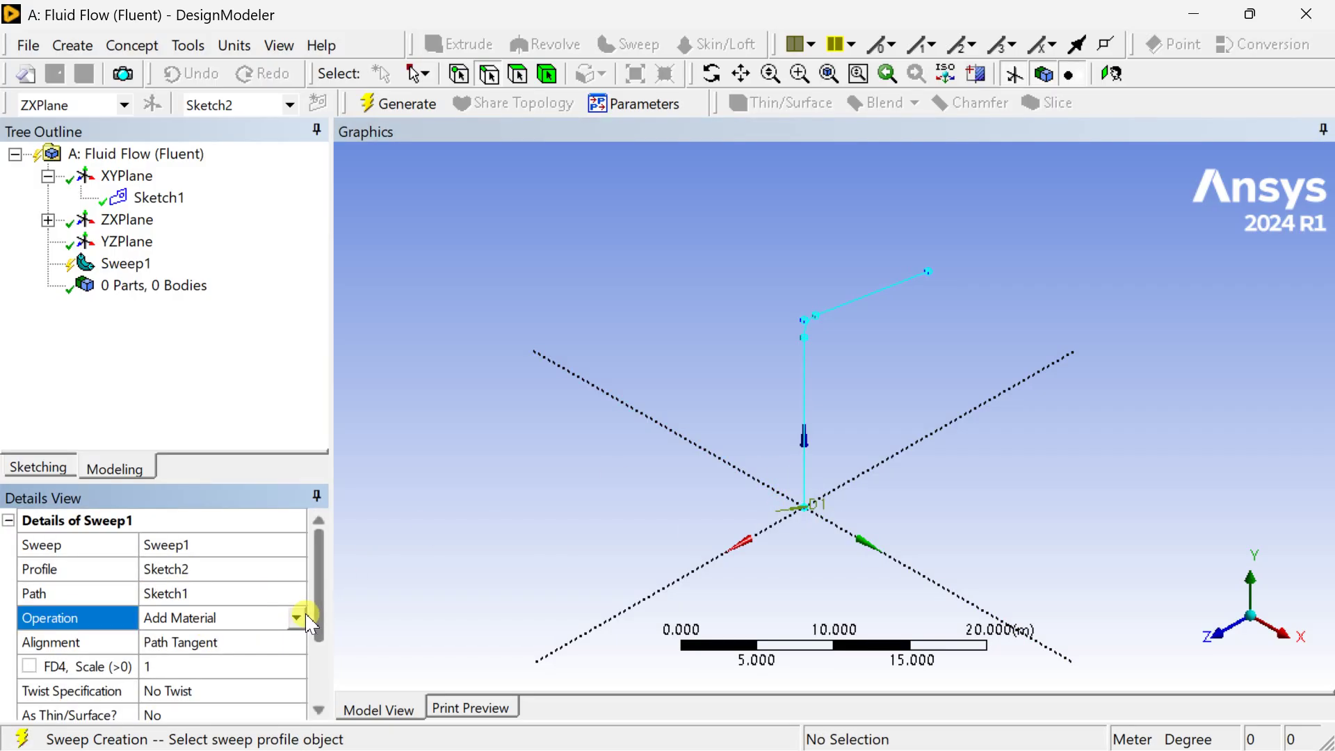
click(297, 617)
click(252, 633)
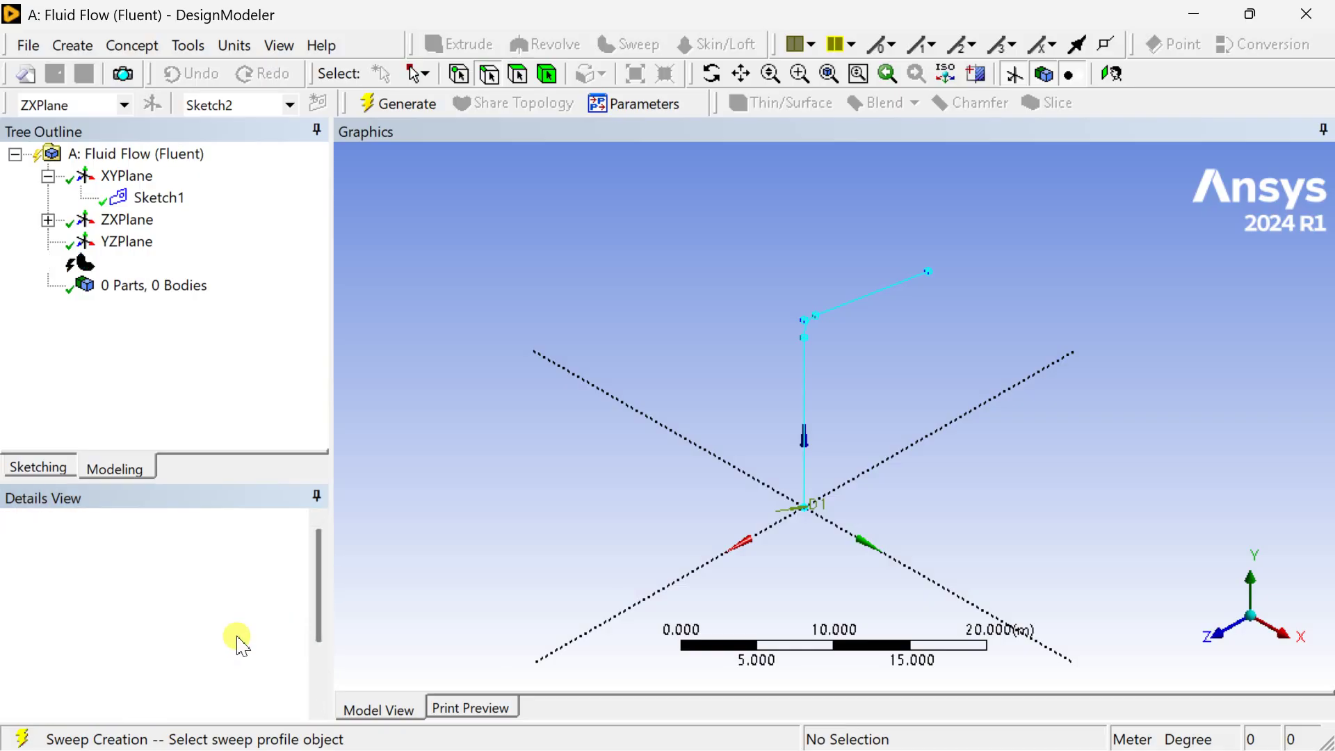
click(399, 102)
Start a Mirror body transformation and set YZPlane as its mirror plane
middle_drag(843, 456, 1001, 435)
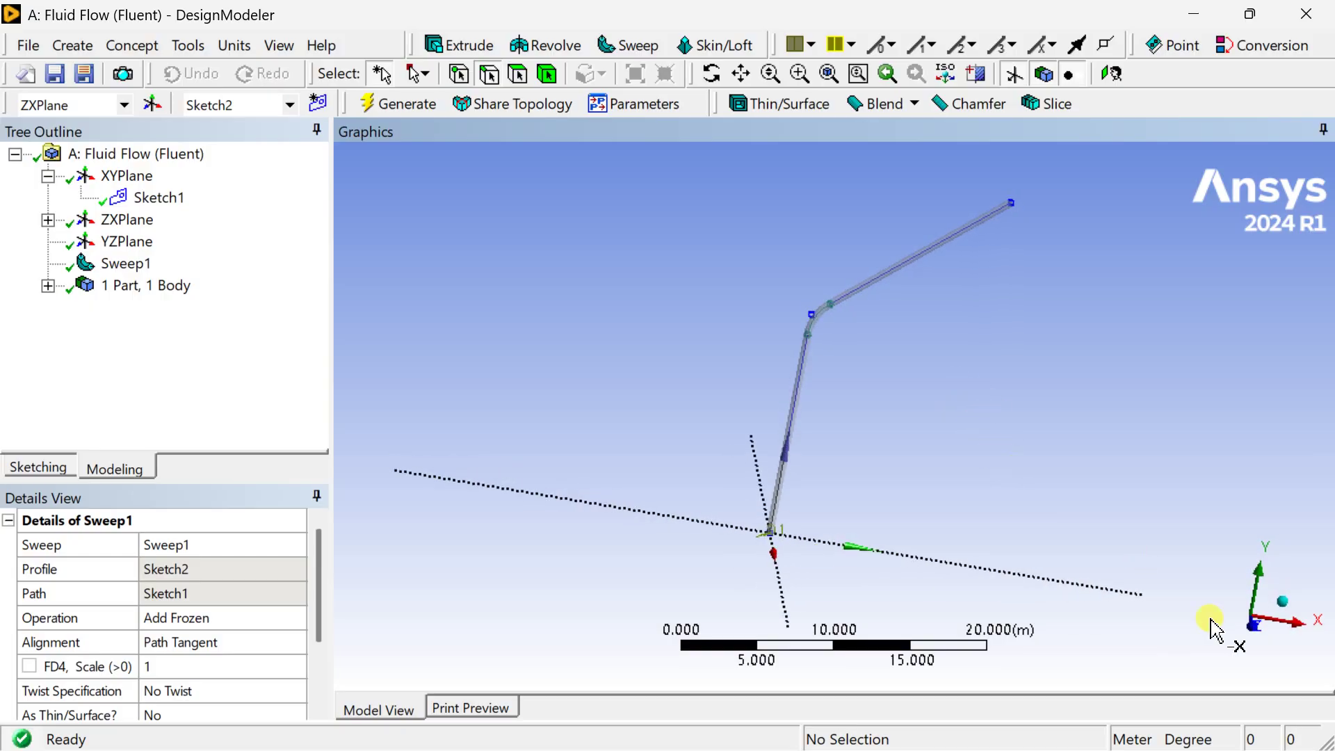
click(1255, 647)
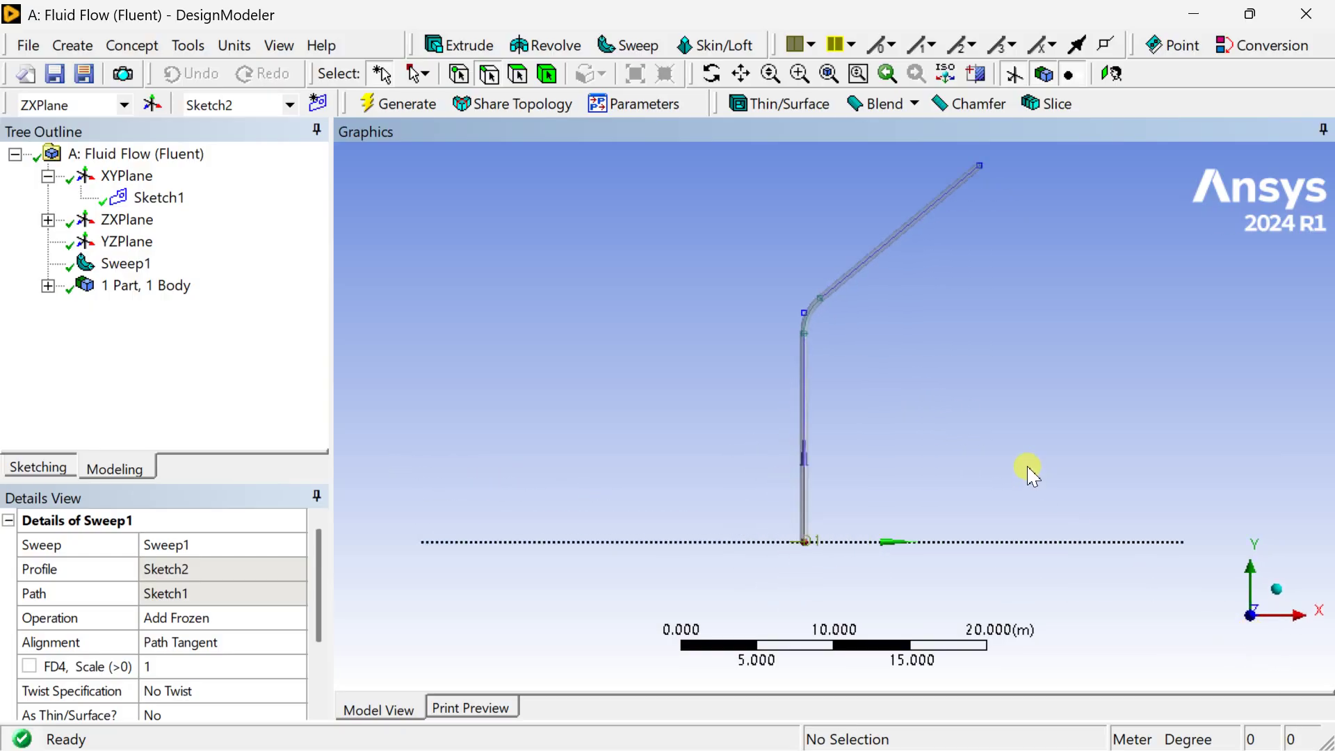
scroll(1004, 459, up, 3)
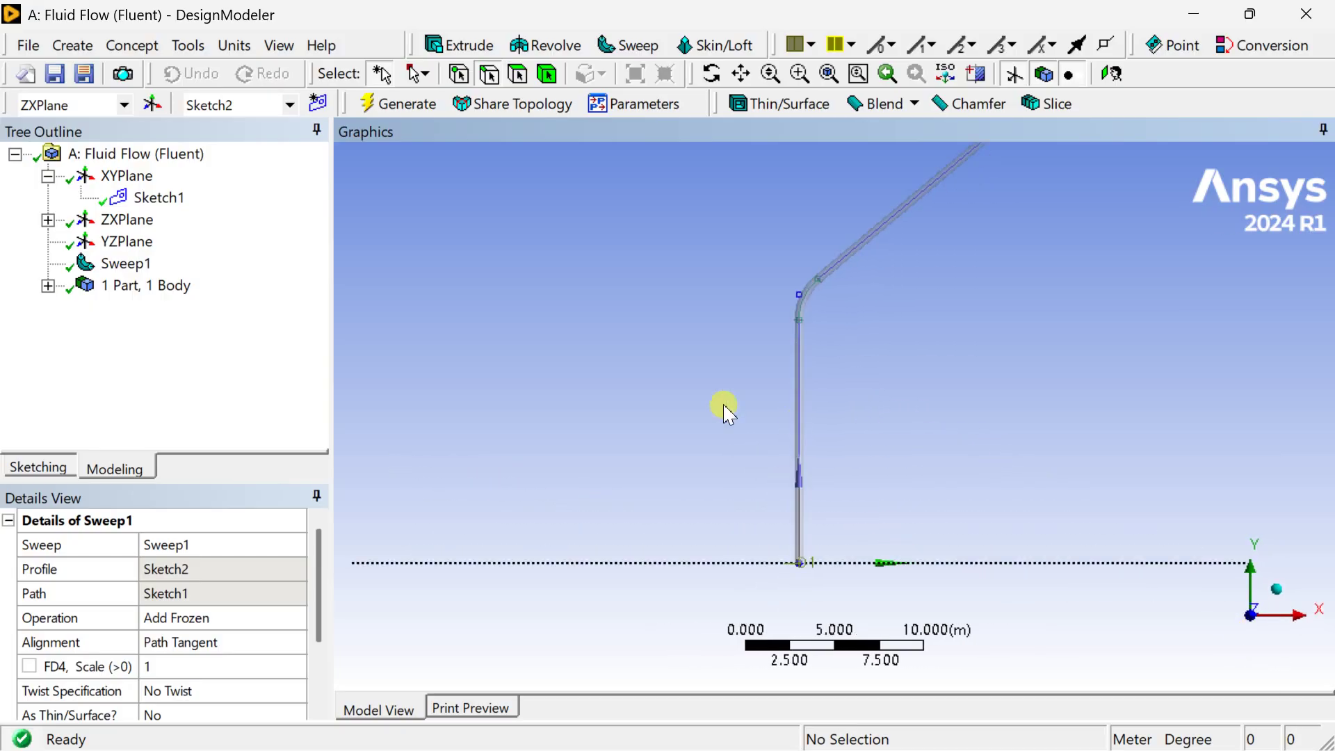
click(73, 46)
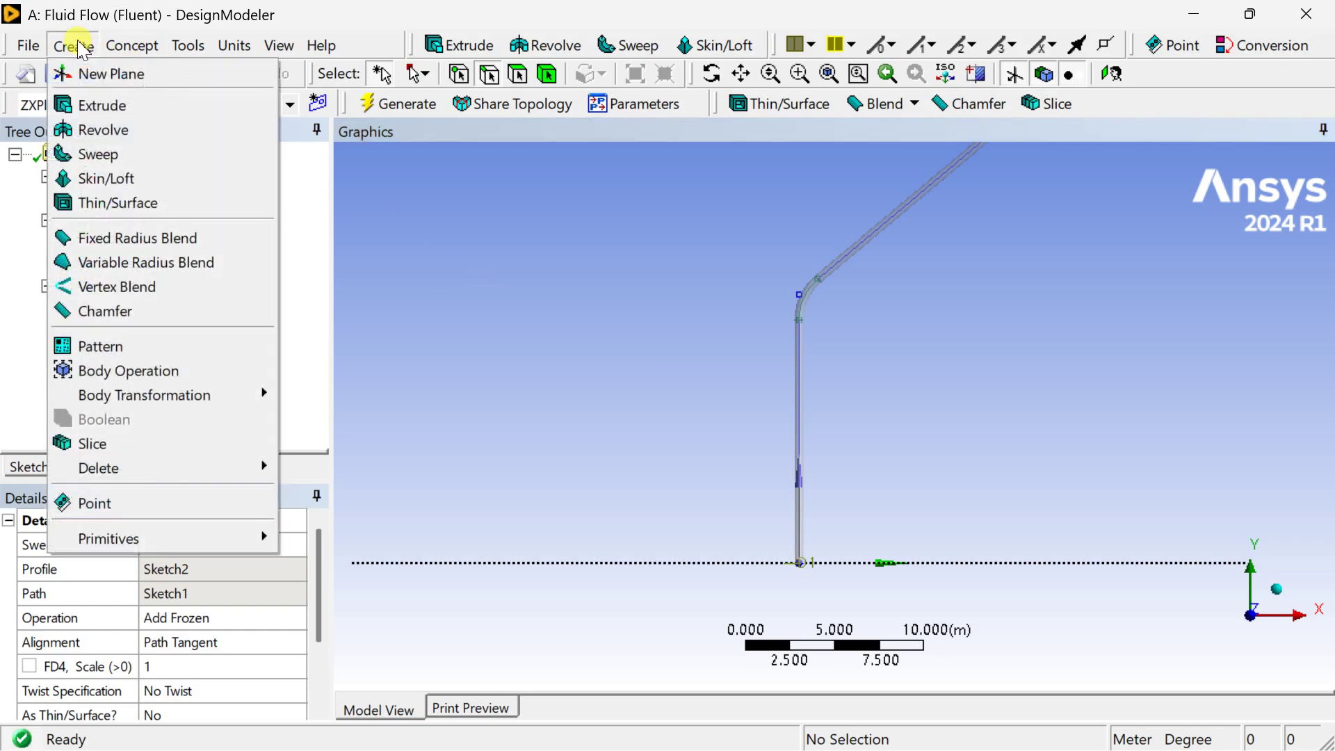
mouse_move(137, 392)
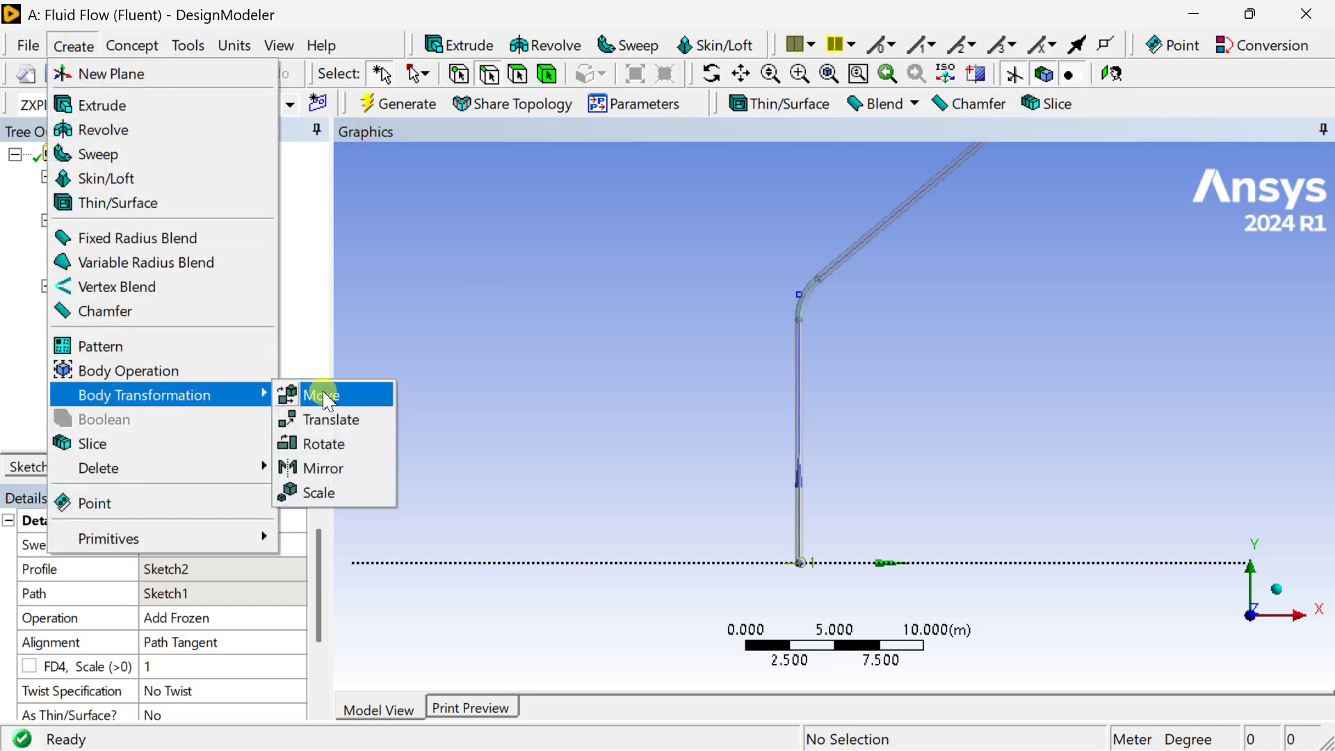
click(320, 467)
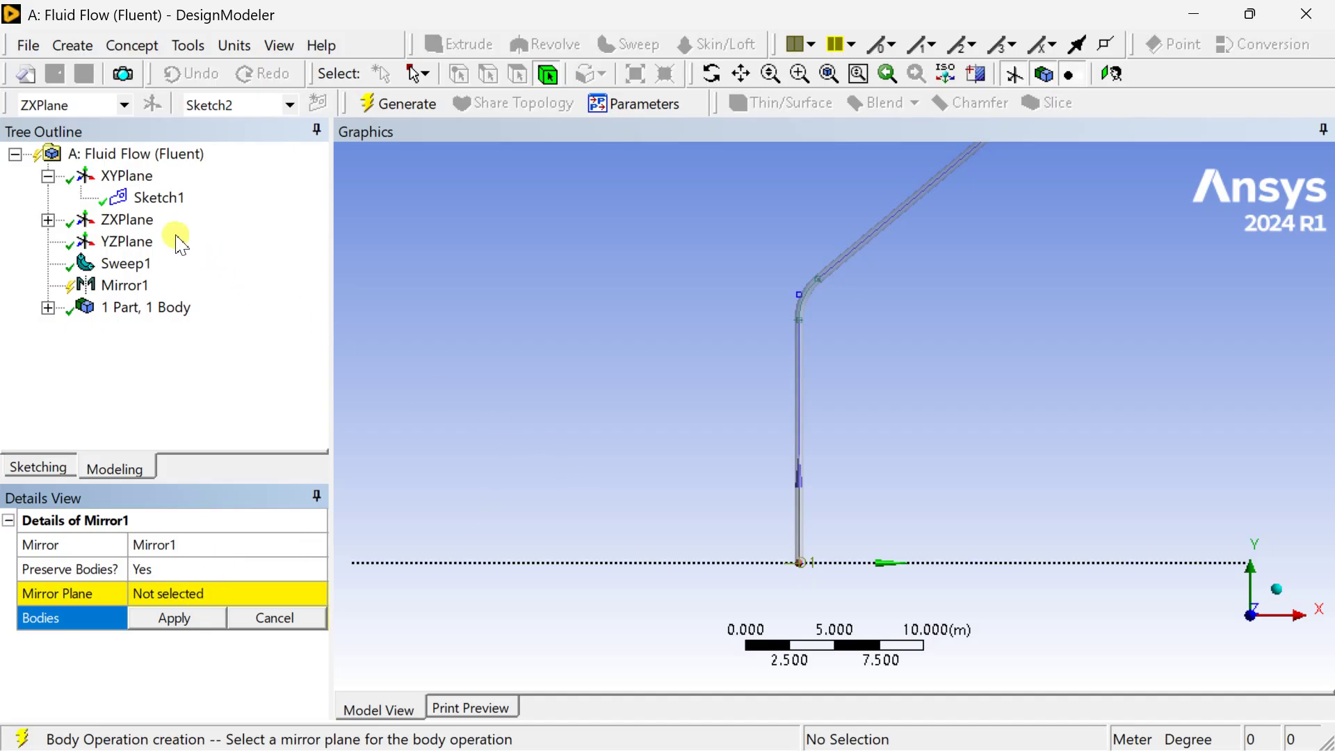
click(126, 242)
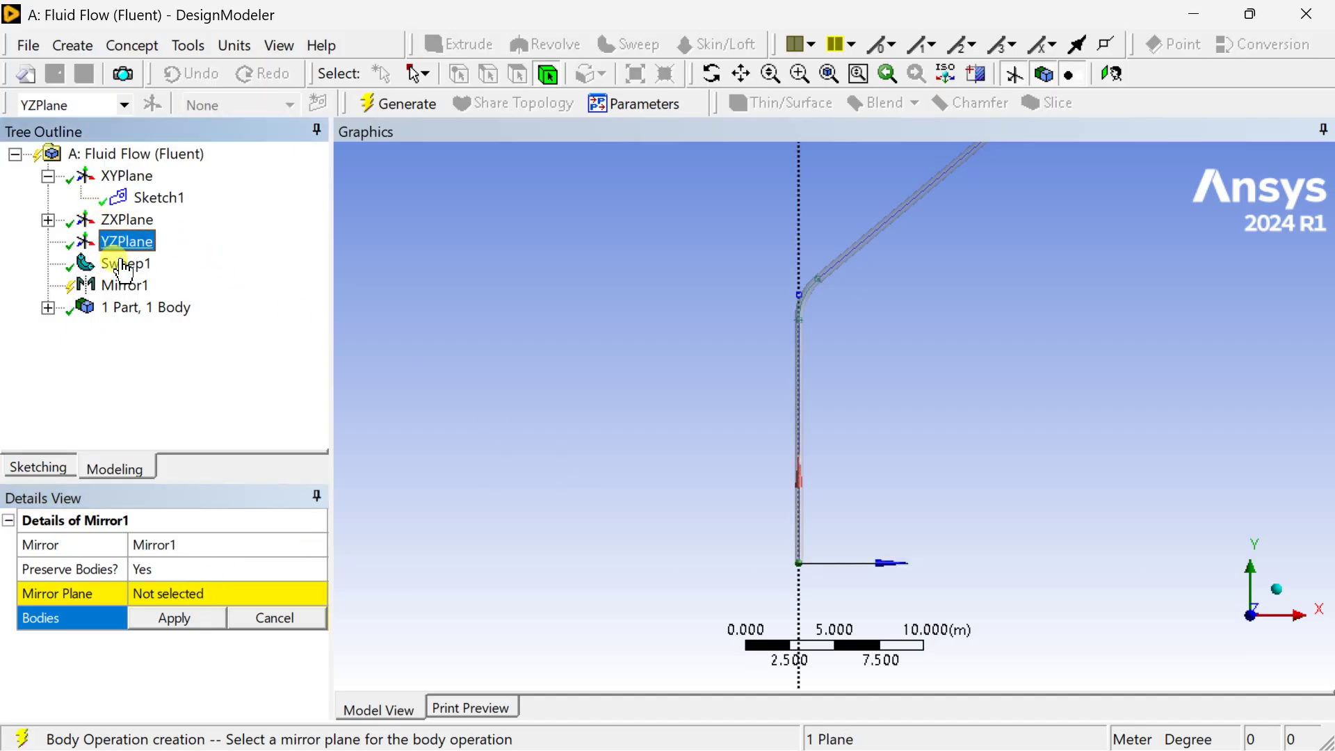
click(175, 617)
click(182, 622)
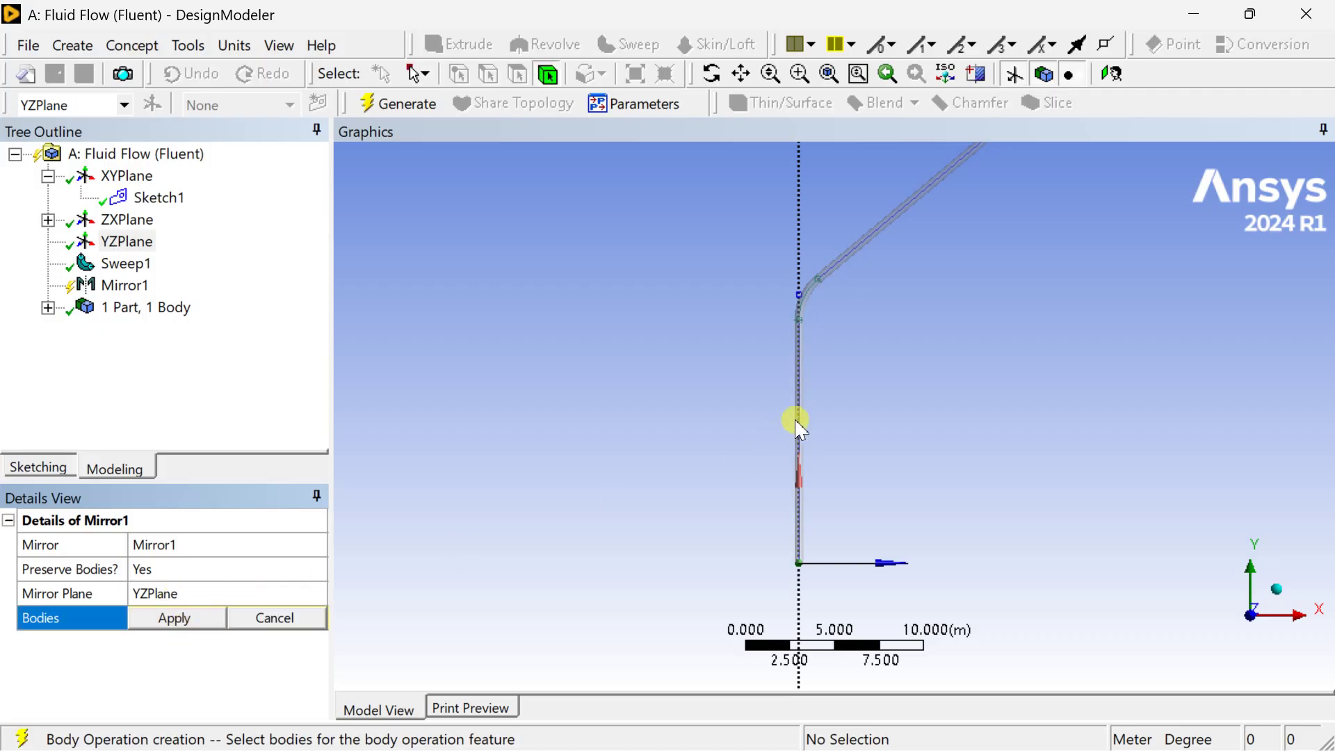
Assign the swept pipe as the body to mirror and generate the mirrored copy
click(799, 390)
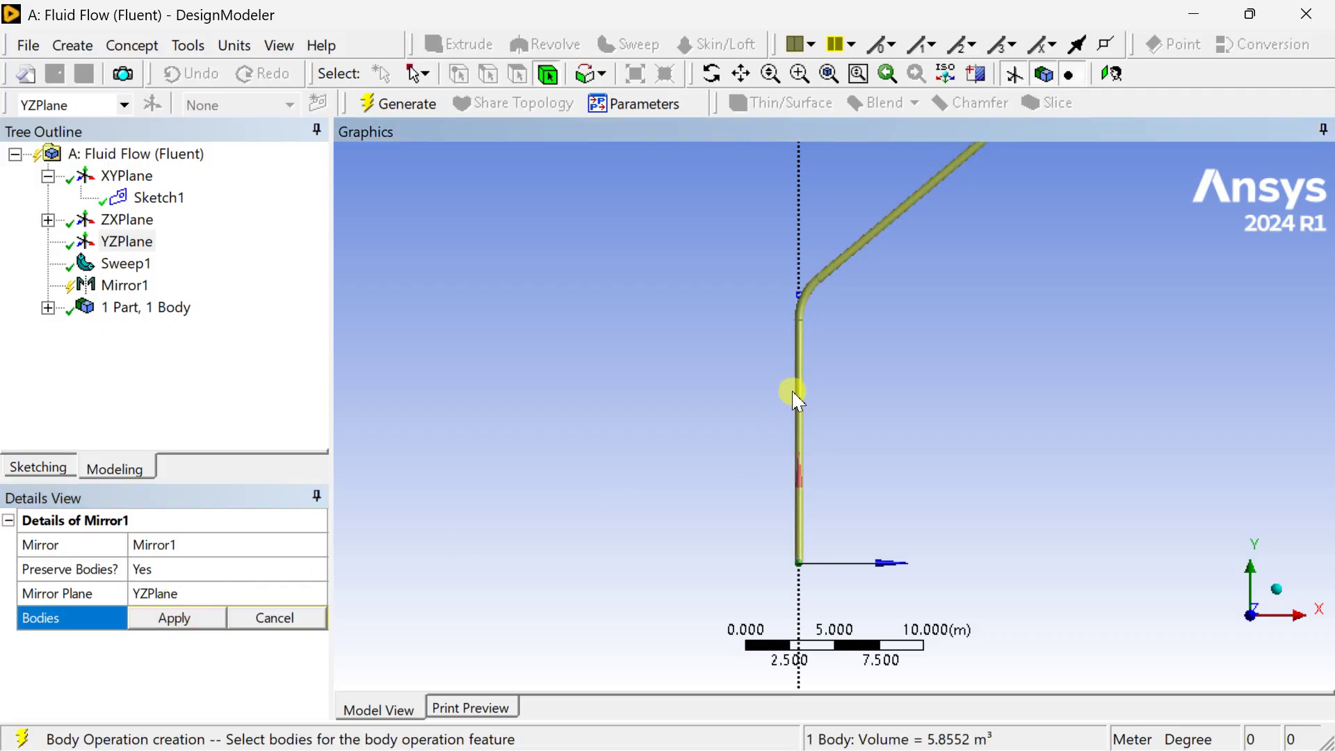
click(175, 619)
click(588, 215)
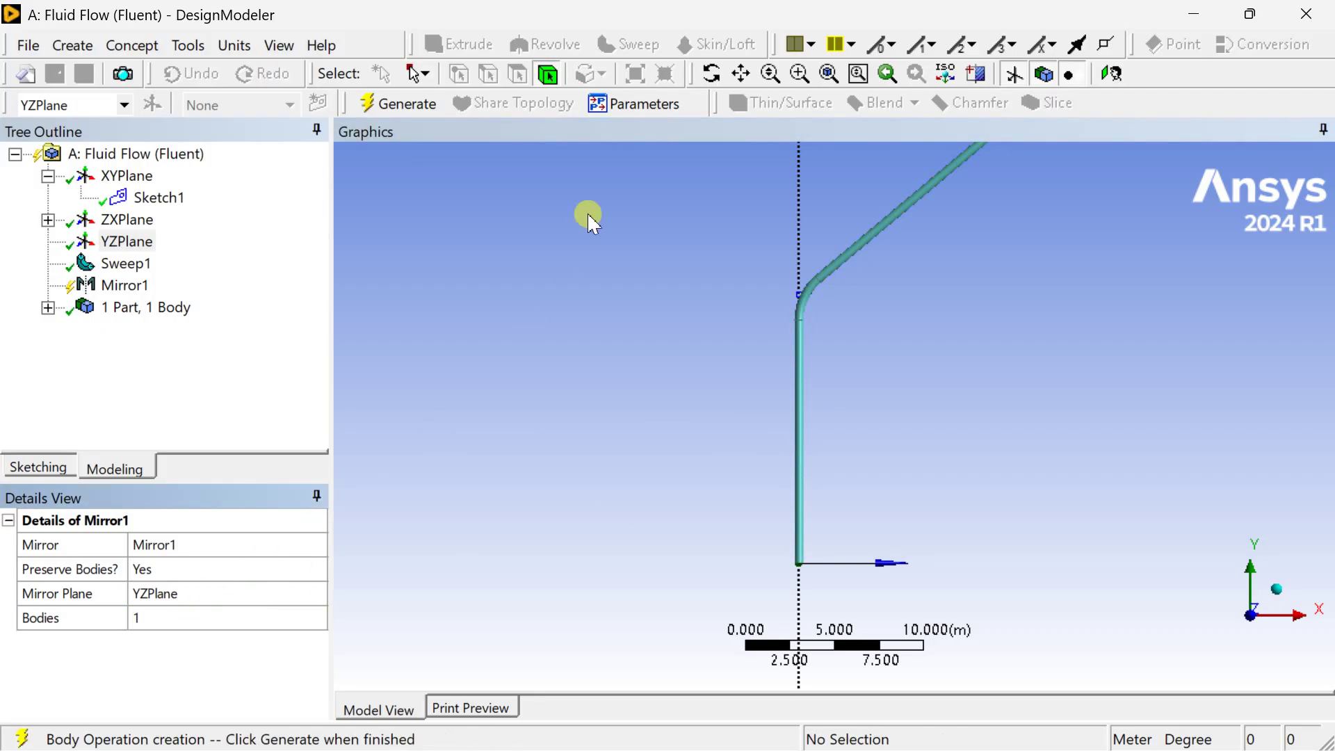
click(405, 104)
Examine the mirrored Y-shaped geometry and its two separate solid bodies around the junction
scroll(671, 445, down, 3)
middle_drag(671, 445, 790, 420)
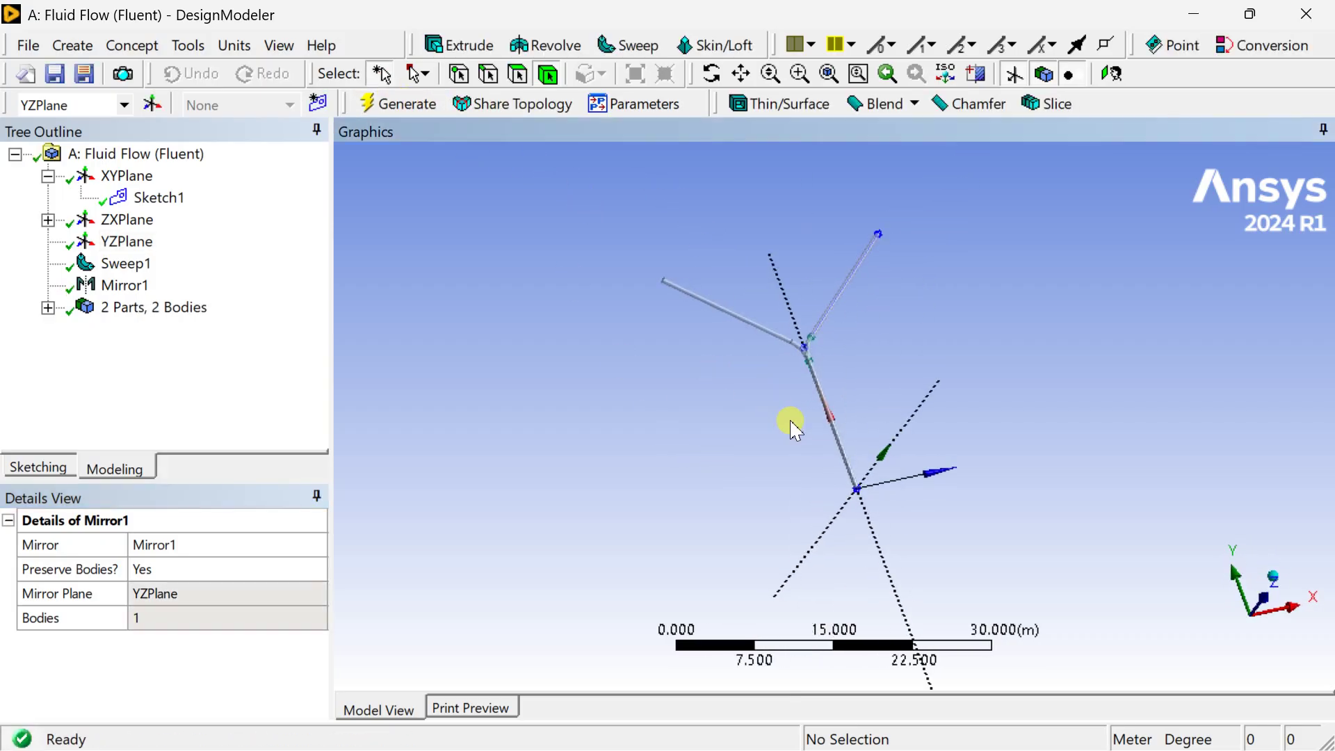
scroll(791, 422, up, 3)
ctrl+middle_drag(670, 378, 741, 506)
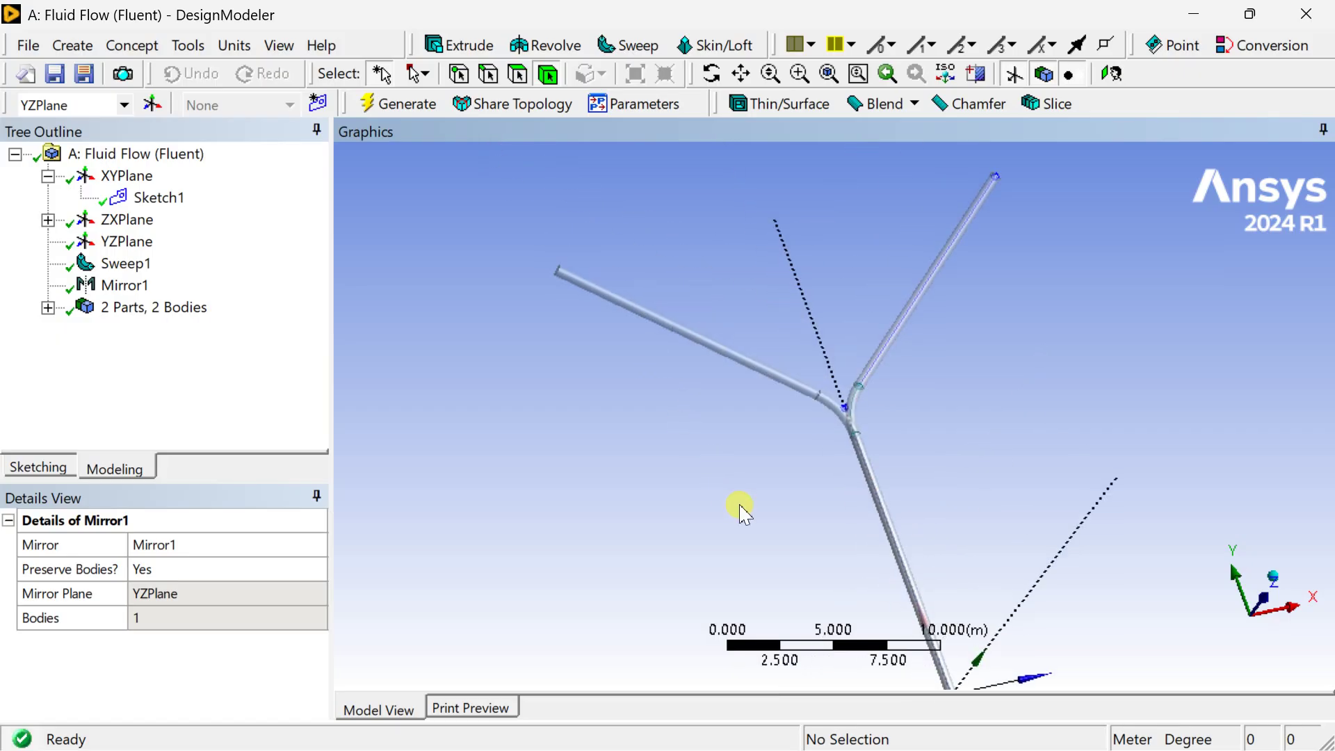
scroll(741, 506, down, 2)
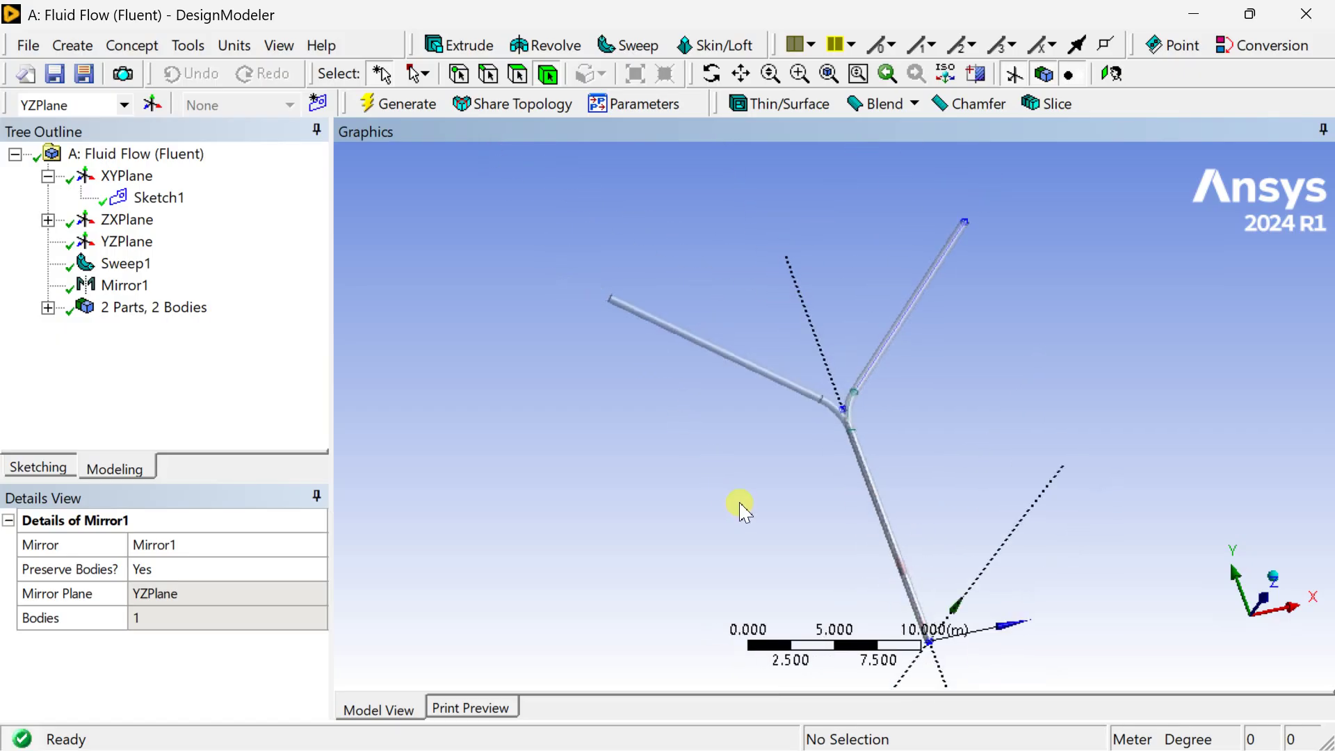
click(1257, 609)
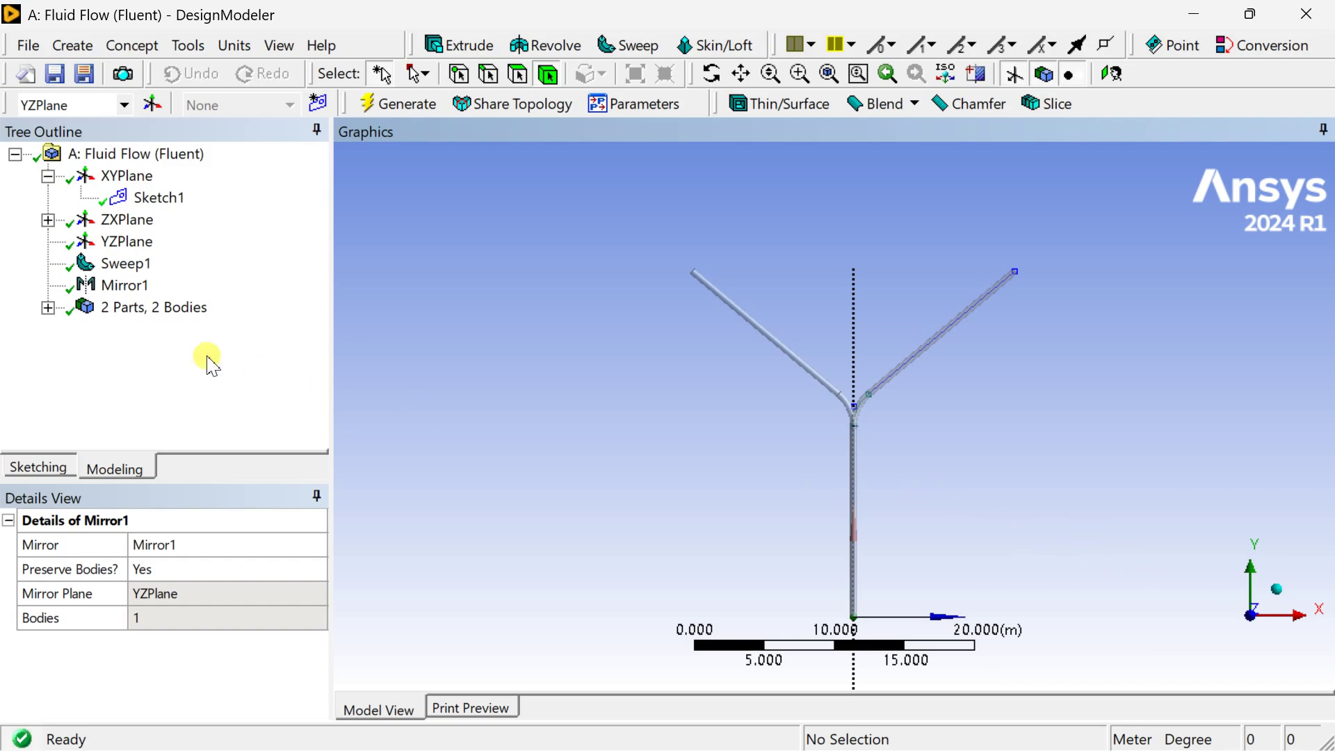
click(48, 308)
click(131, 333)
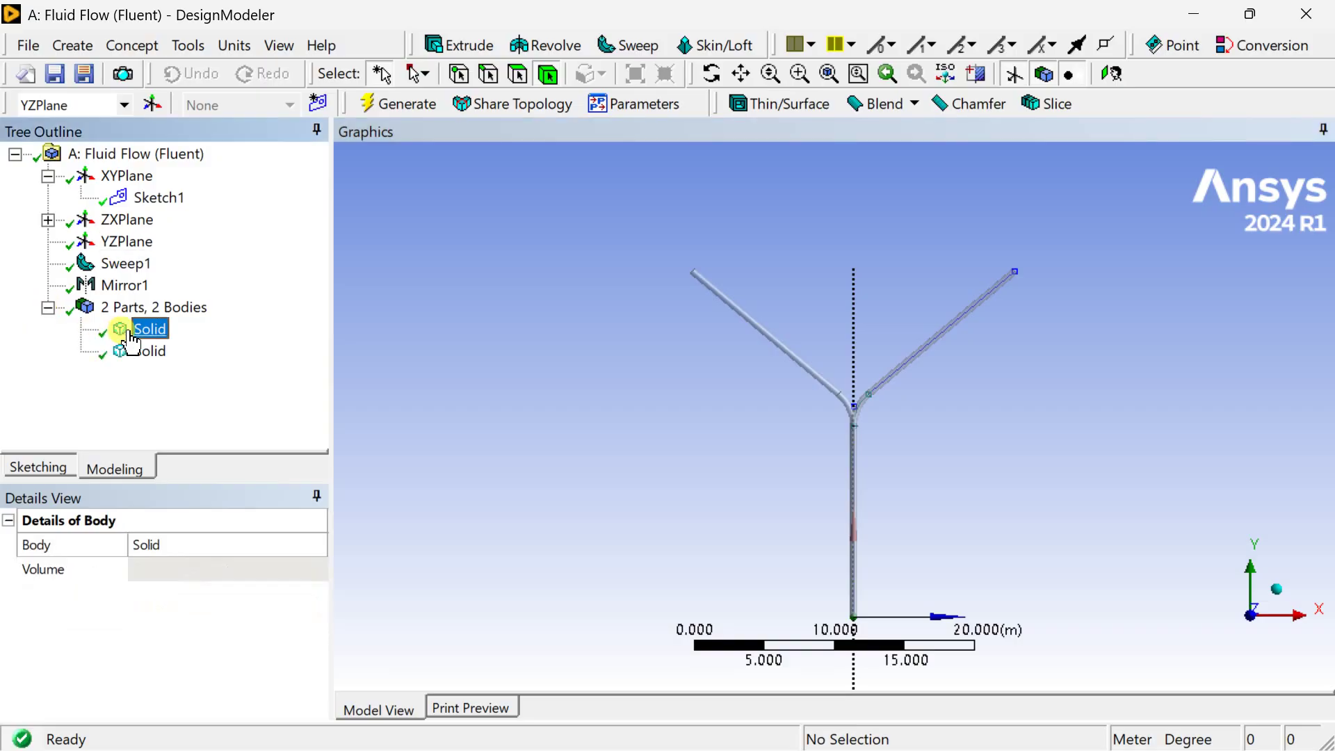
click(135, 351)
scroll(664, 432, up, 2)
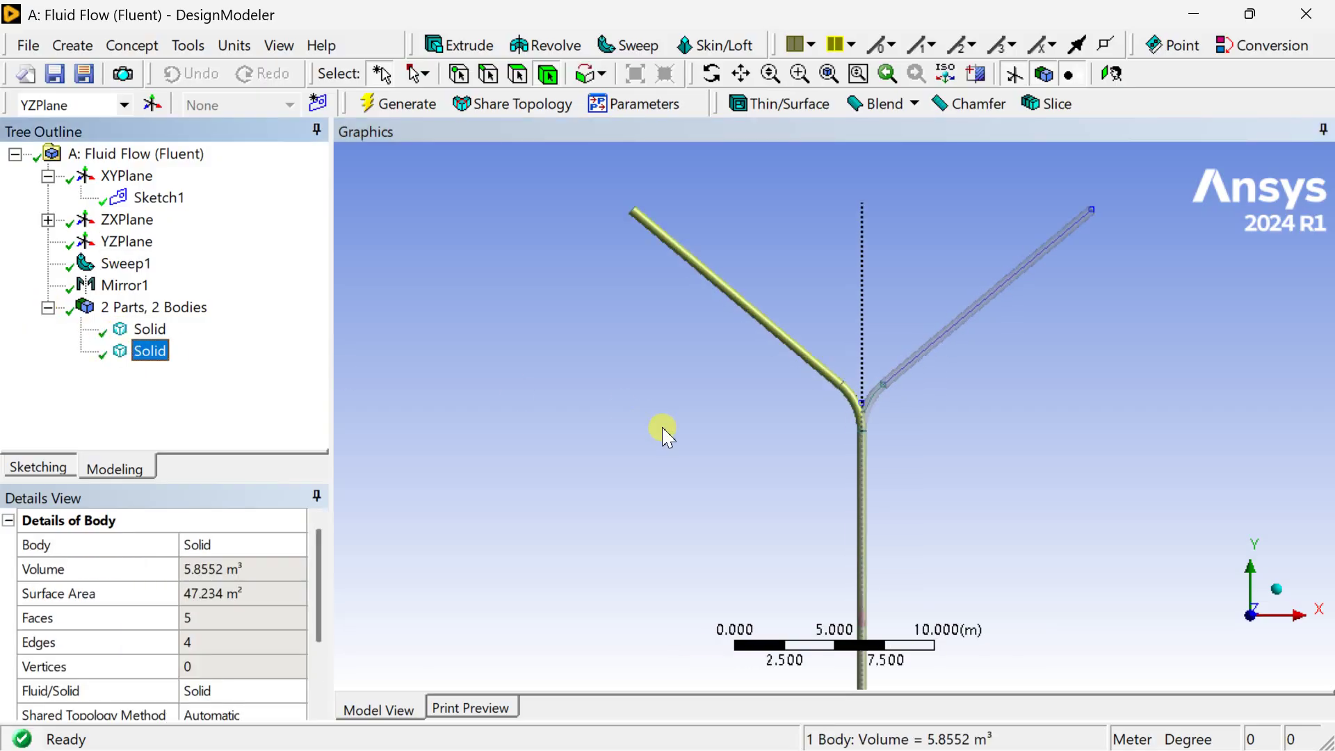
scroll(666, 431, up, 2)
scroll(669, 437, down, 1)
click(772, 450)
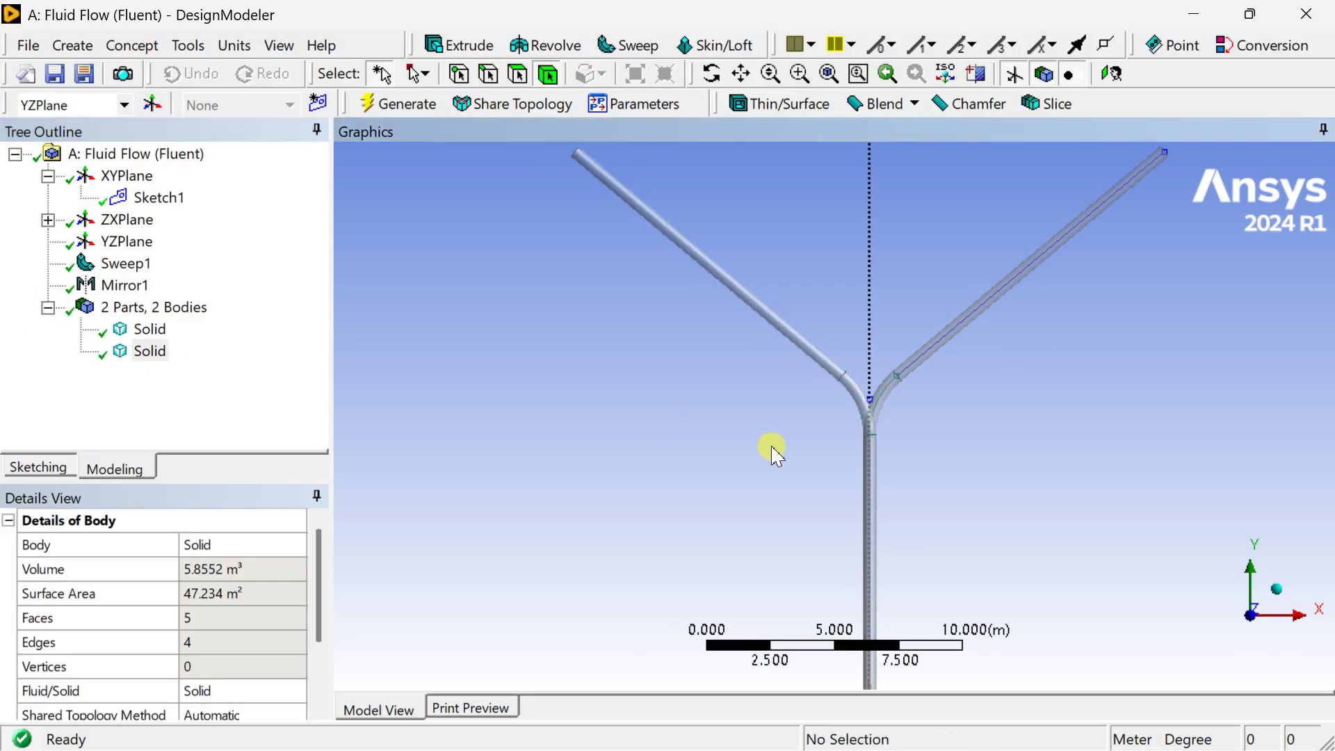
Unite the original and mirrored pipe bodies with a Boolean operation and generate the model
click(82, 48)
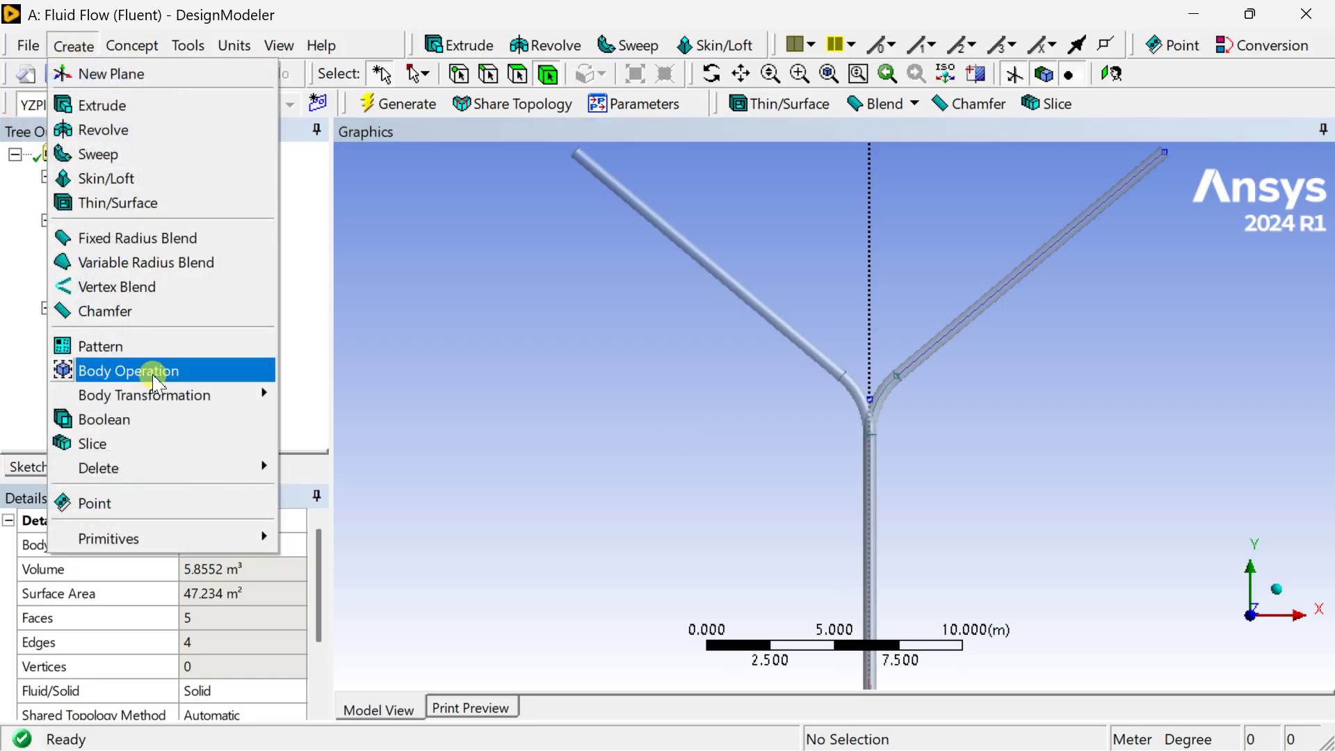
click(158, 417)
click(148, 593)
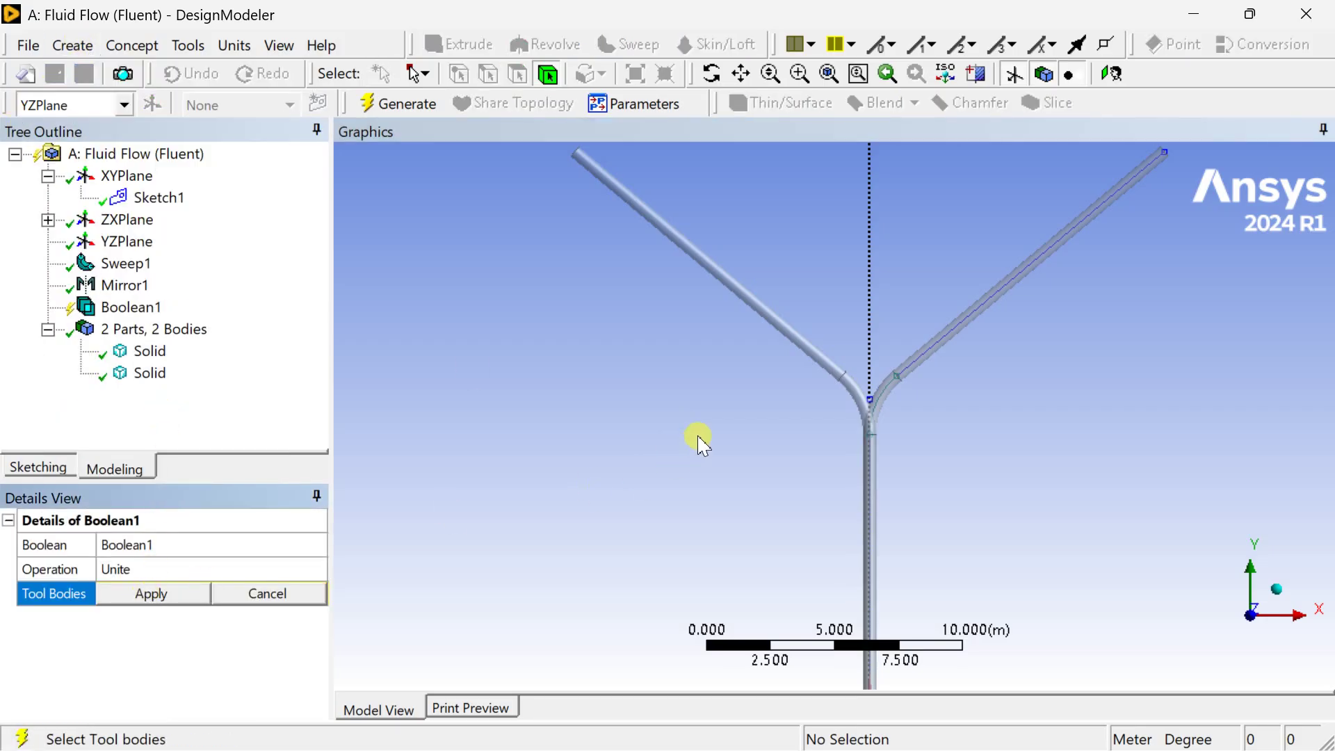
click(809, 347)
ctrl+click(888, 391)
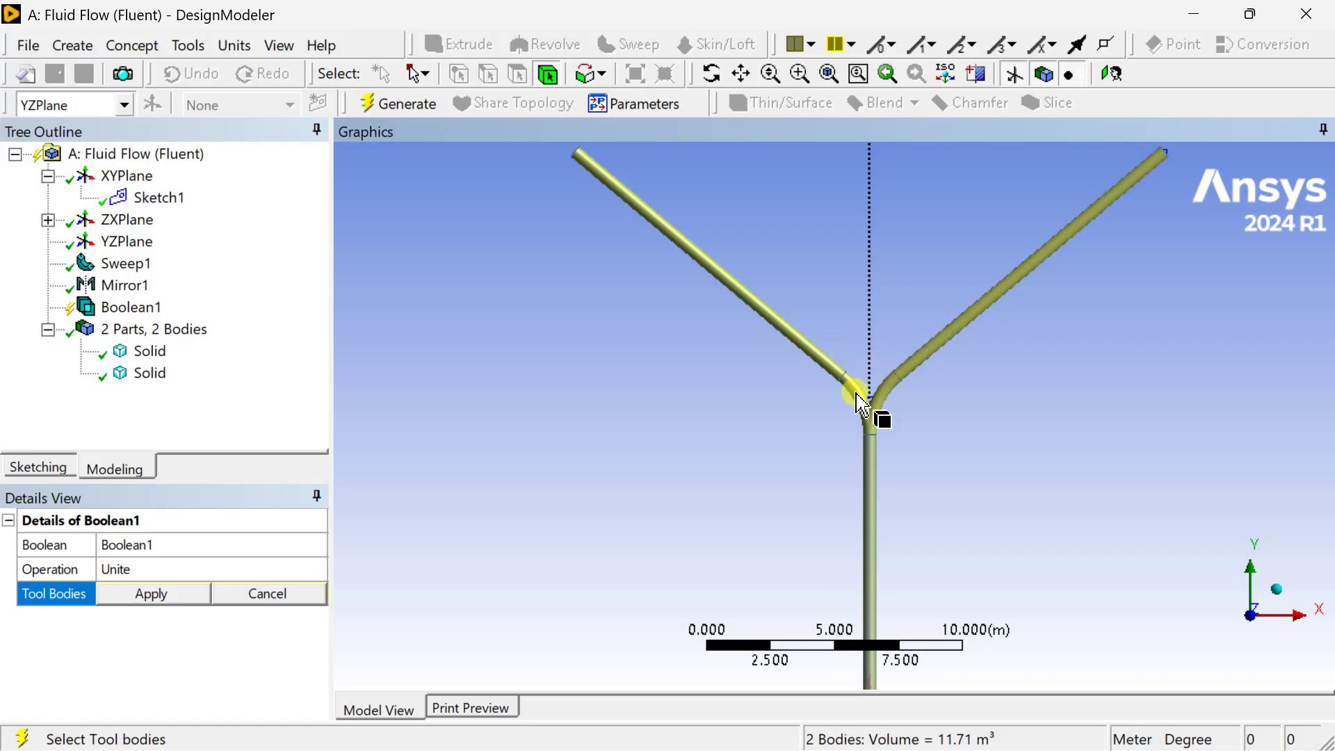
click(157, 594)
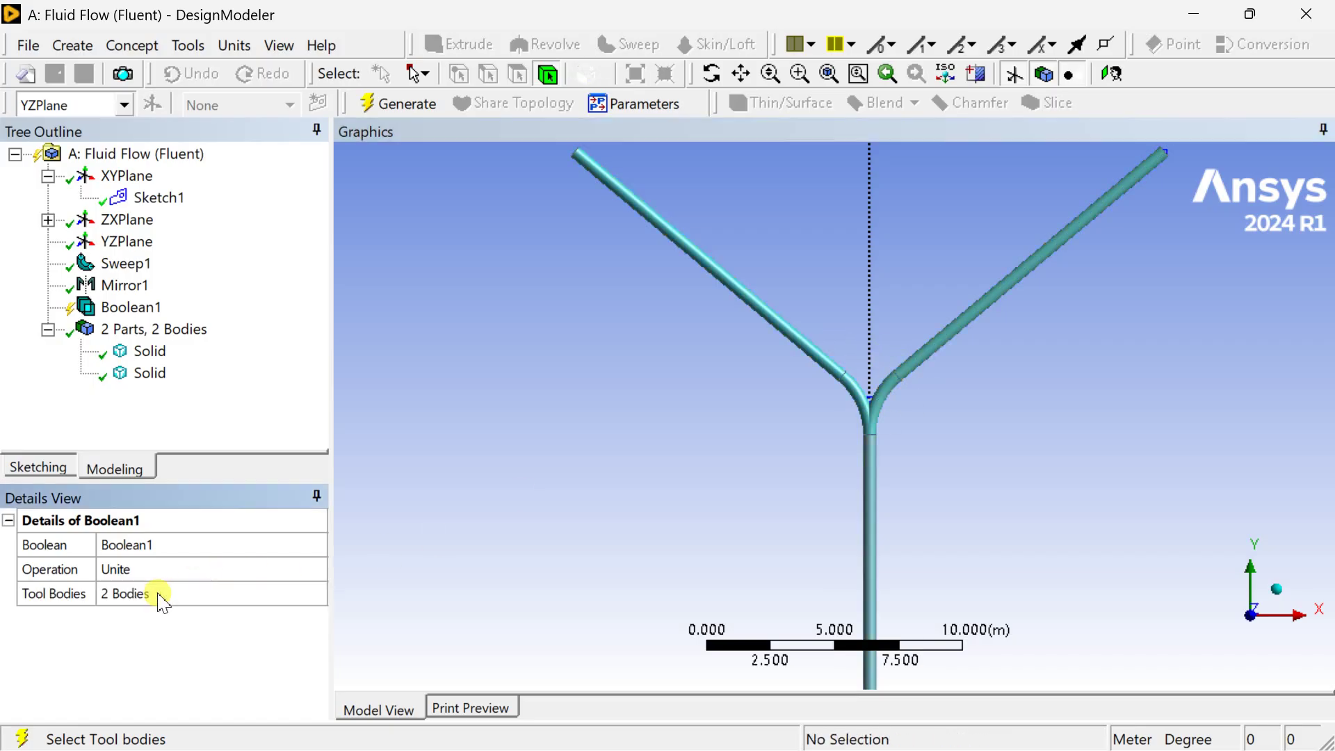
click(376, 106)
Start a Translate body transformation with the united Y-shaped solid as its body
click(149, 351)
scroll(527, 357, down, 2)
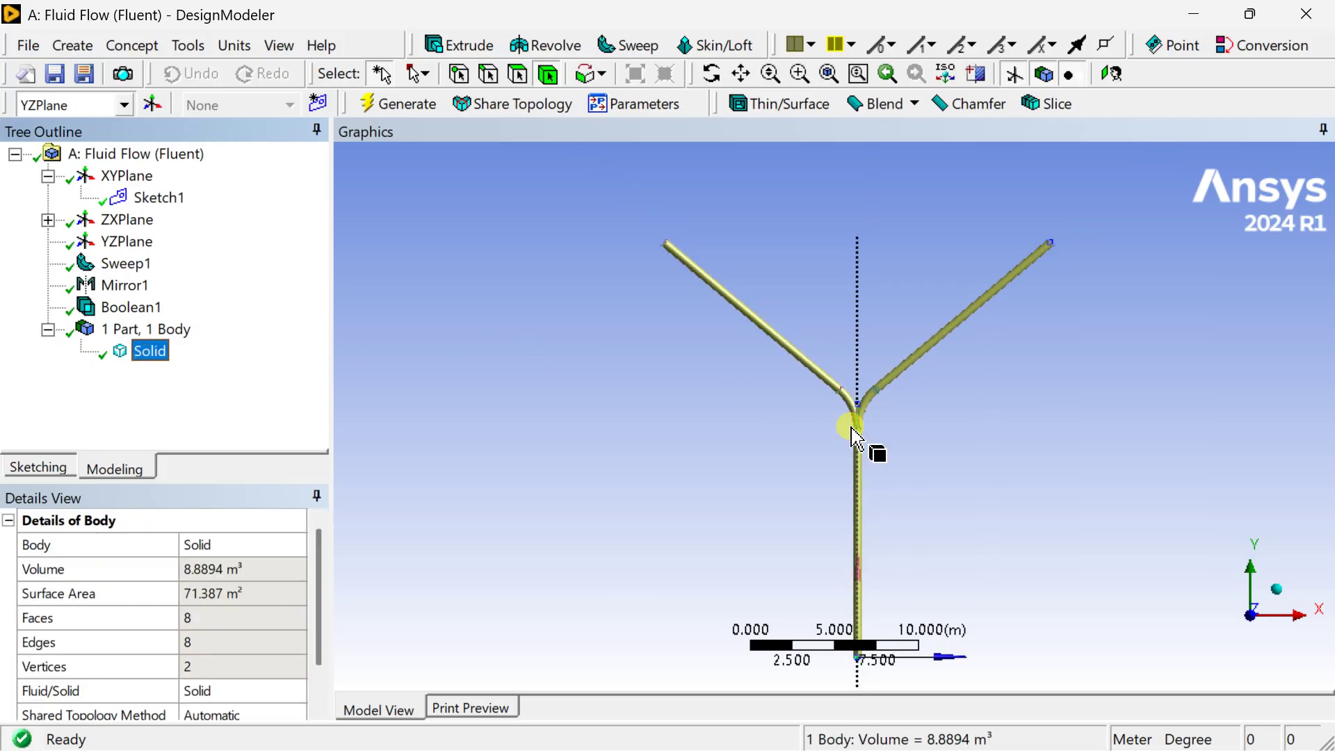
middle_drag(831, 455, 963, 387)
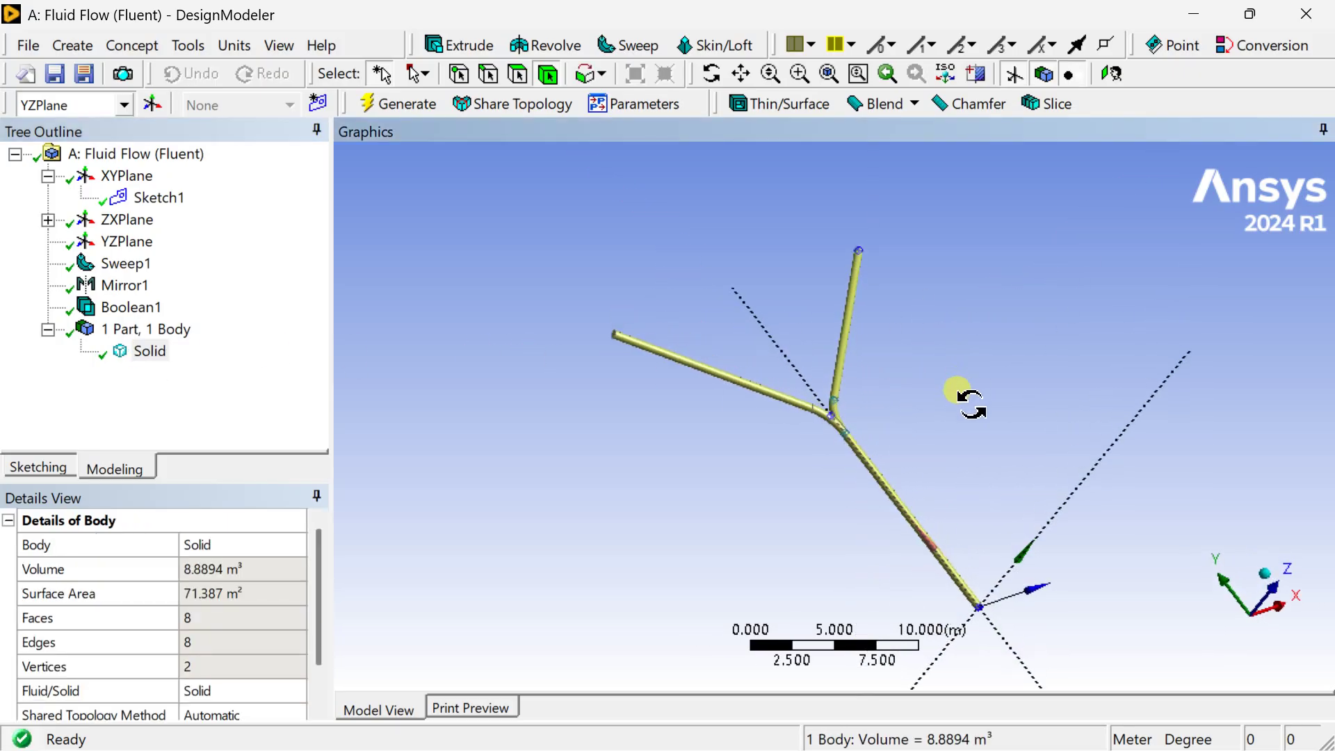
scroll(987, 475, down, 2)
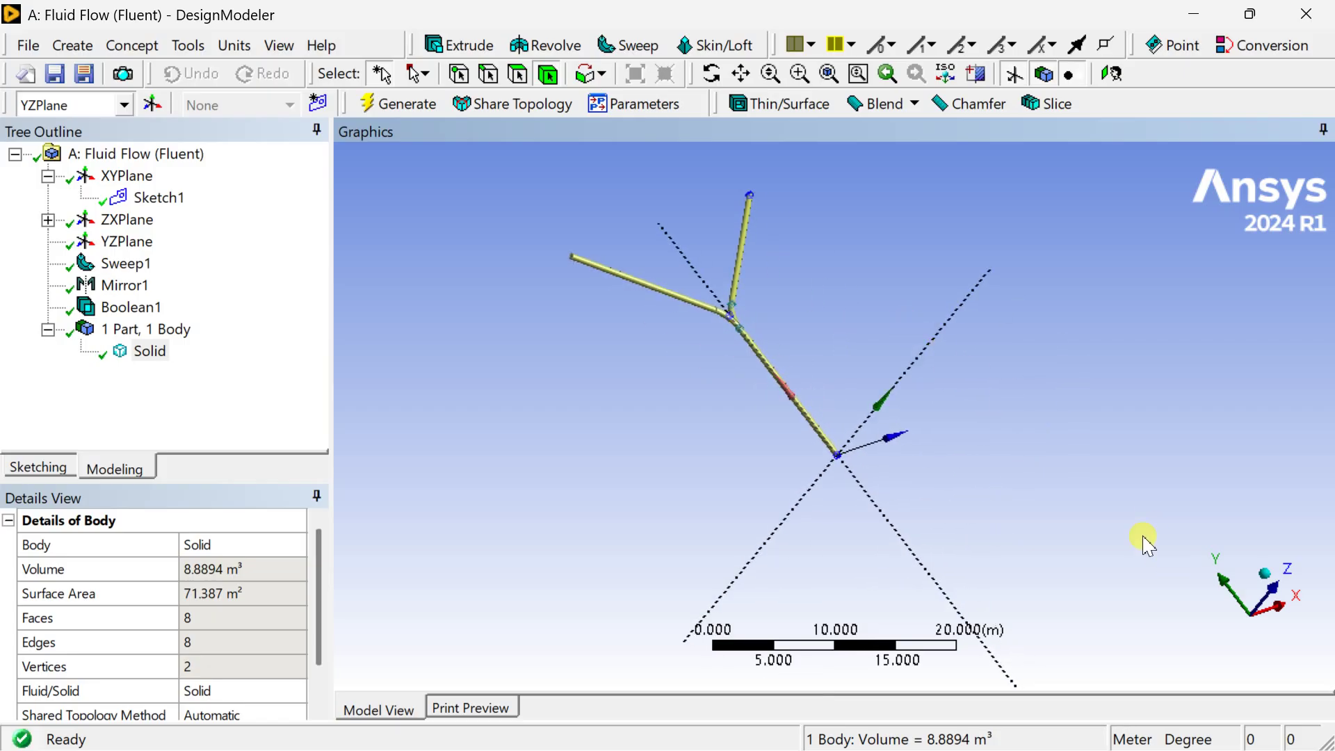
ctrl+middle_drag(1034, 470, 1022, 499)
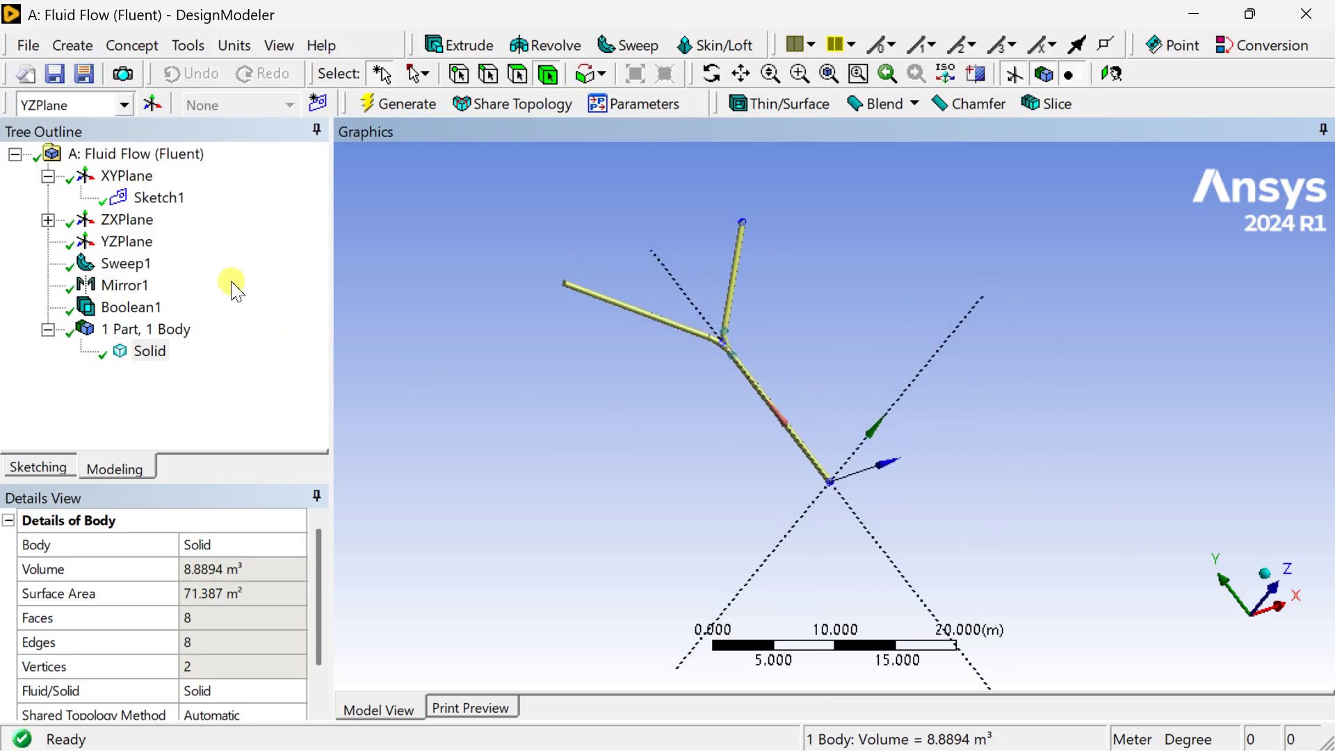
click(70, 46)
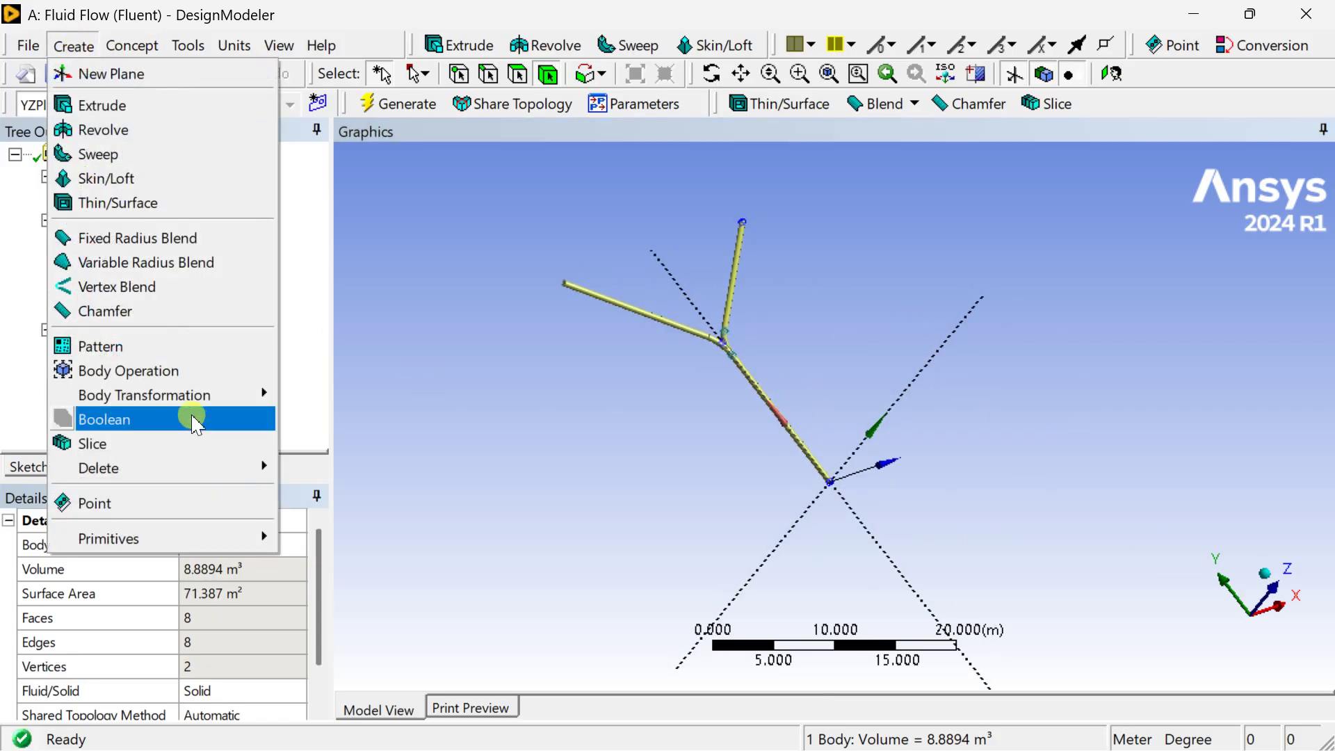
mouse_move(197, 407)
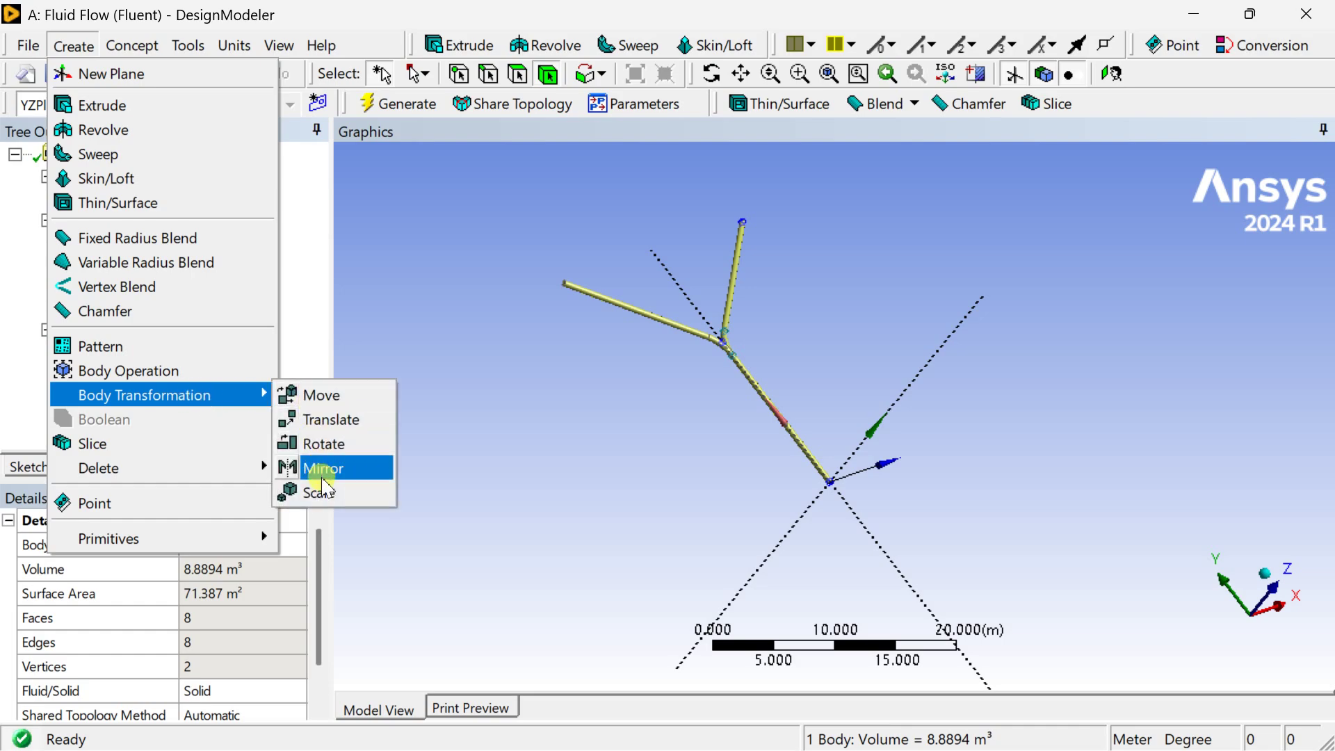
click(346, 431)
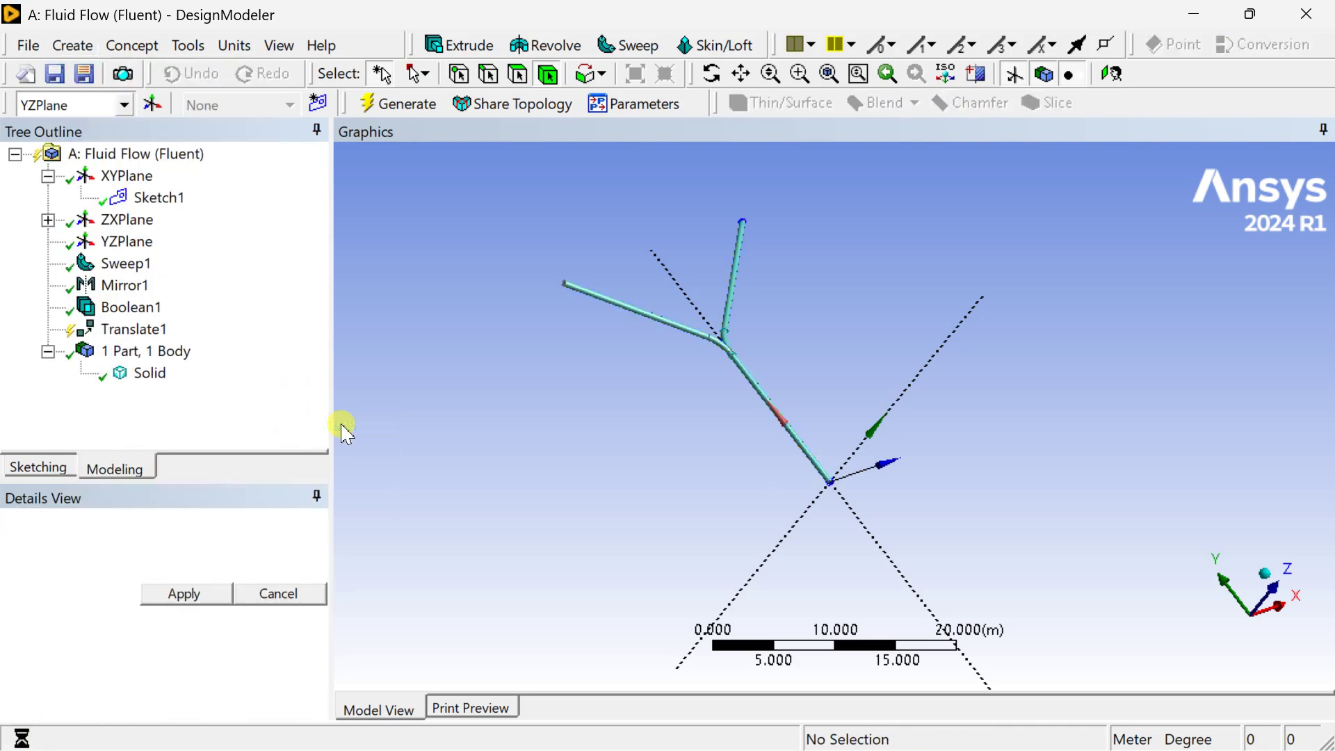
click(225, 594)
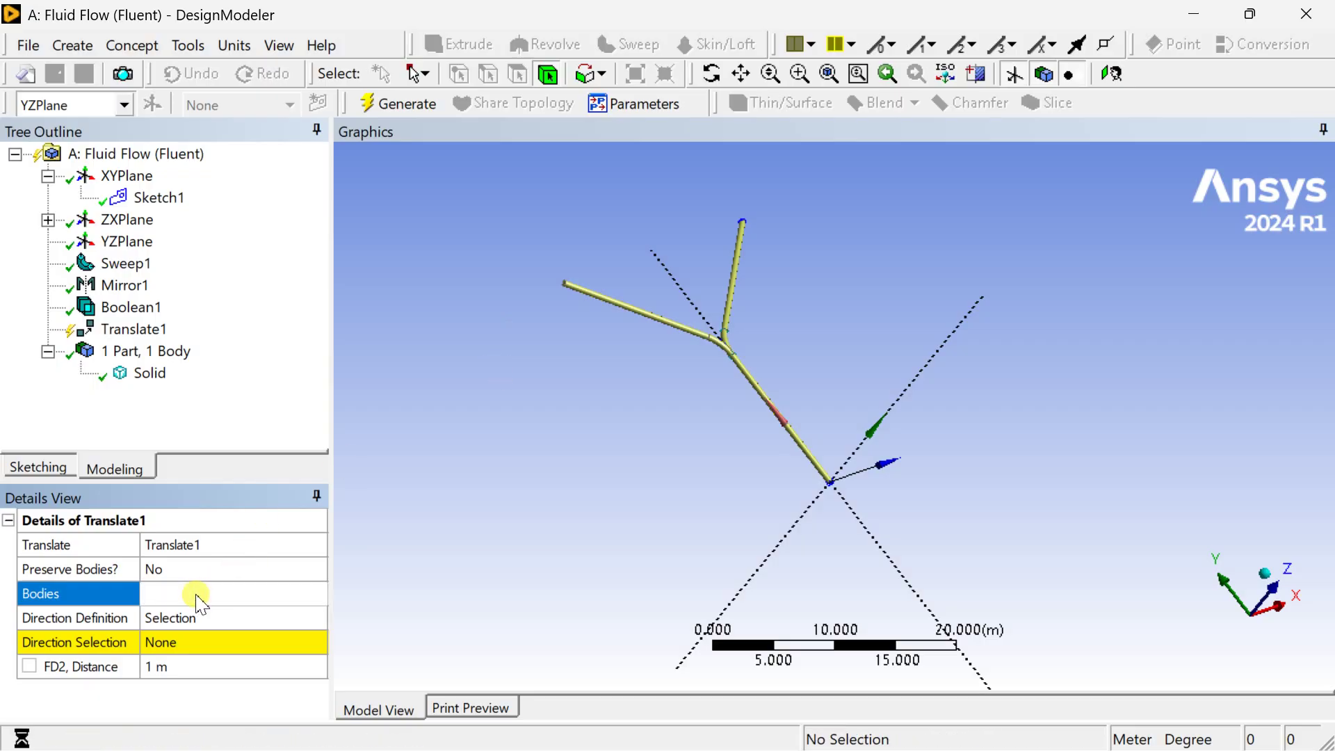
Set the translation direction using the YZPlane axis line that runs along global Z
click(185, 642)
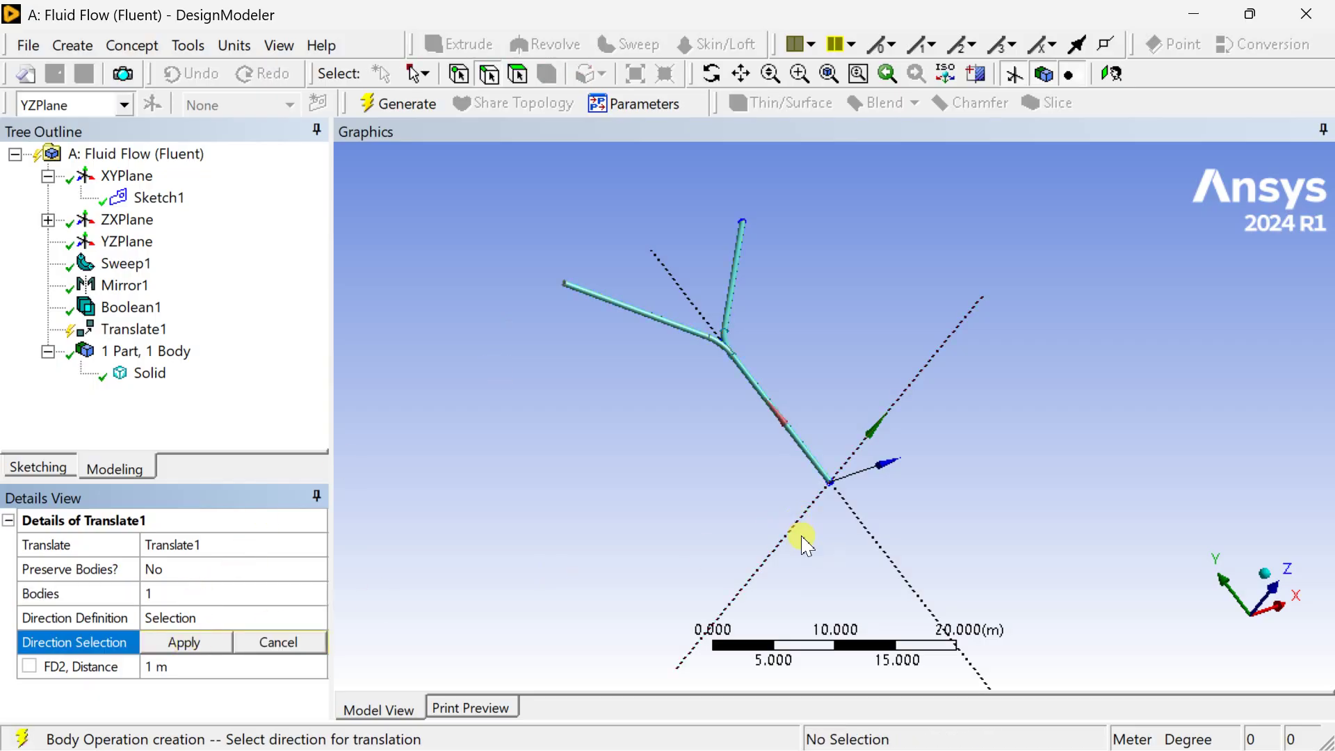
click(777, 548)
middle_drag(780, 545, 932, 536)
scroll(919, 528, down, 2)
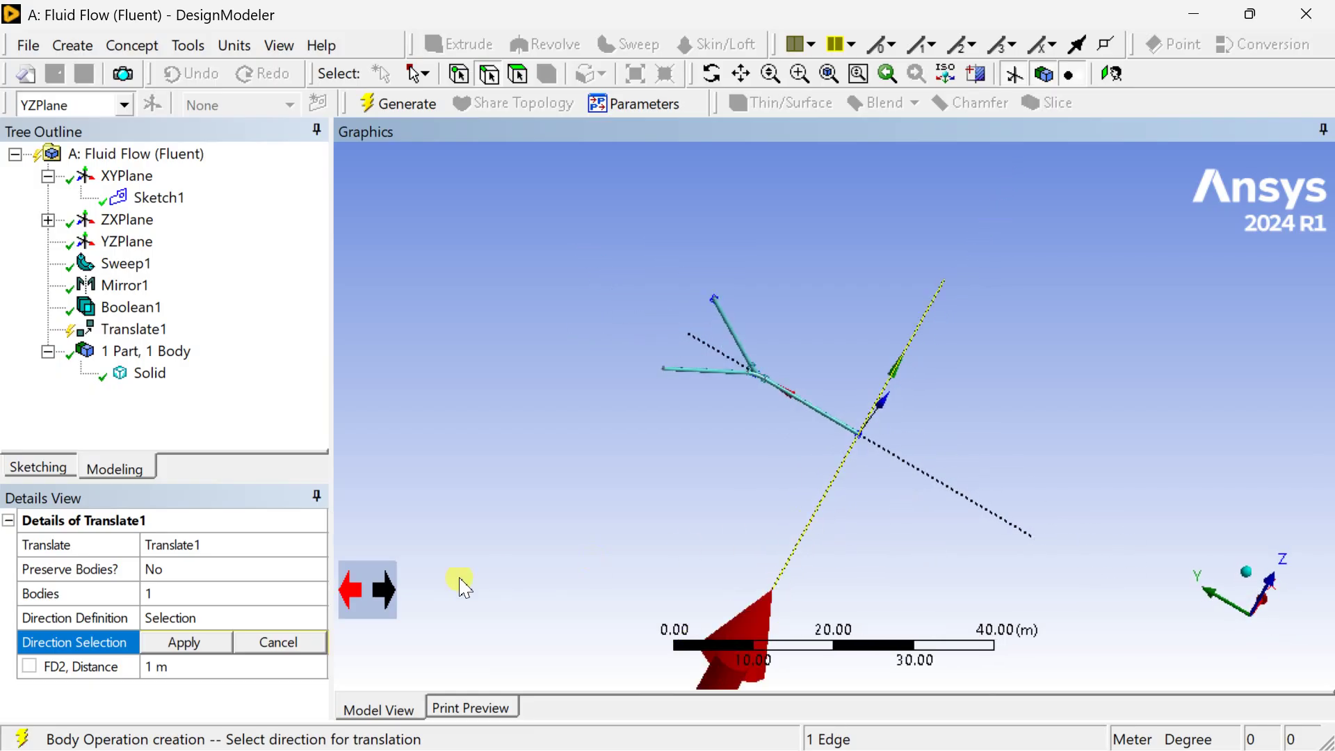
click(196, 645)
Set the translation distance to 15 m, set Preserve Bodies to Yes and generate the translated copy
click(201, 664)
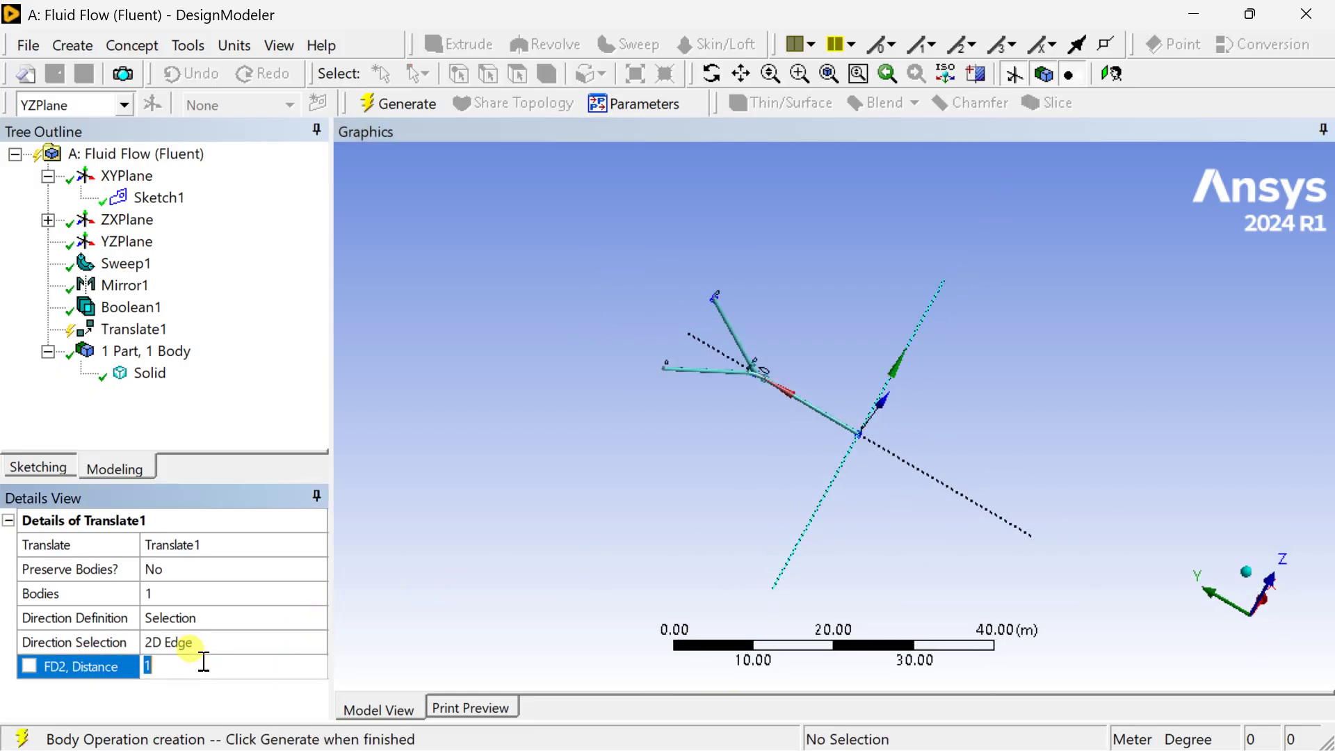
key(Return)
middle_drag(733, 444, 720, 508)
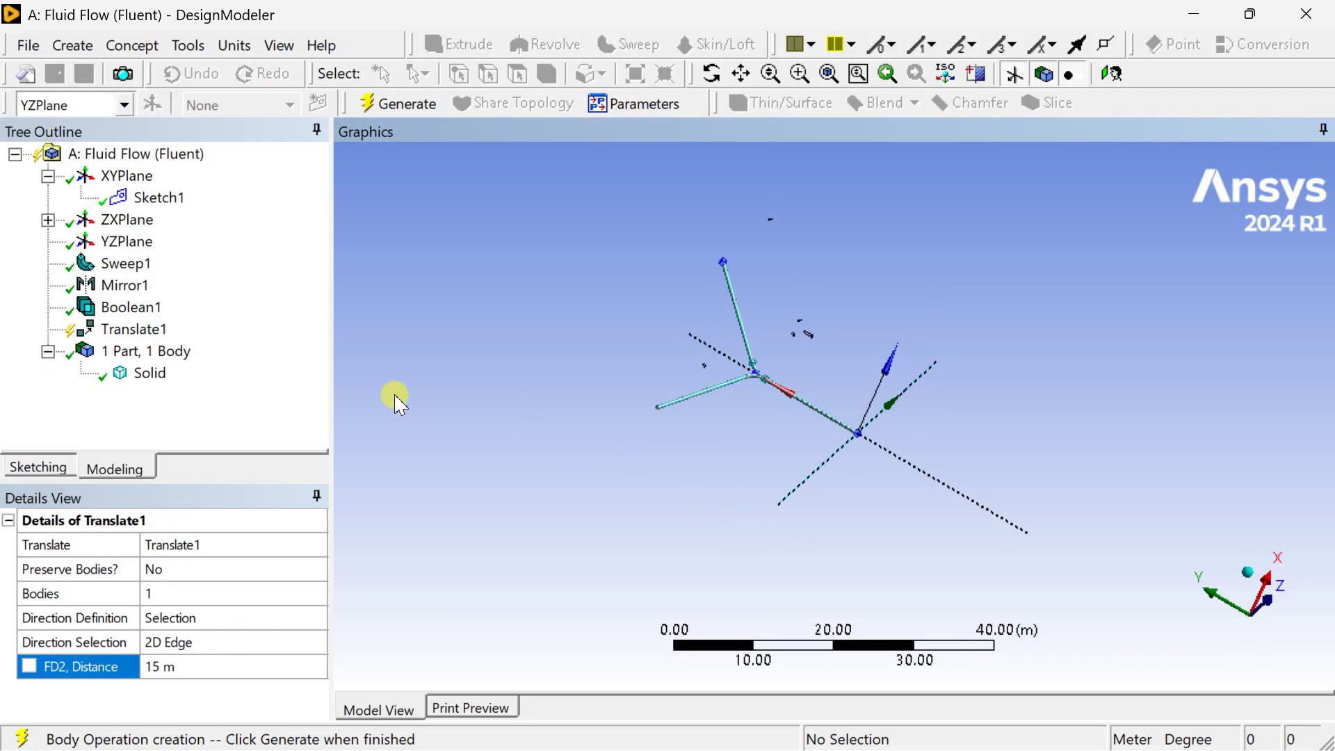
click(179, 576)
click(317, 569)
click(235, 609)
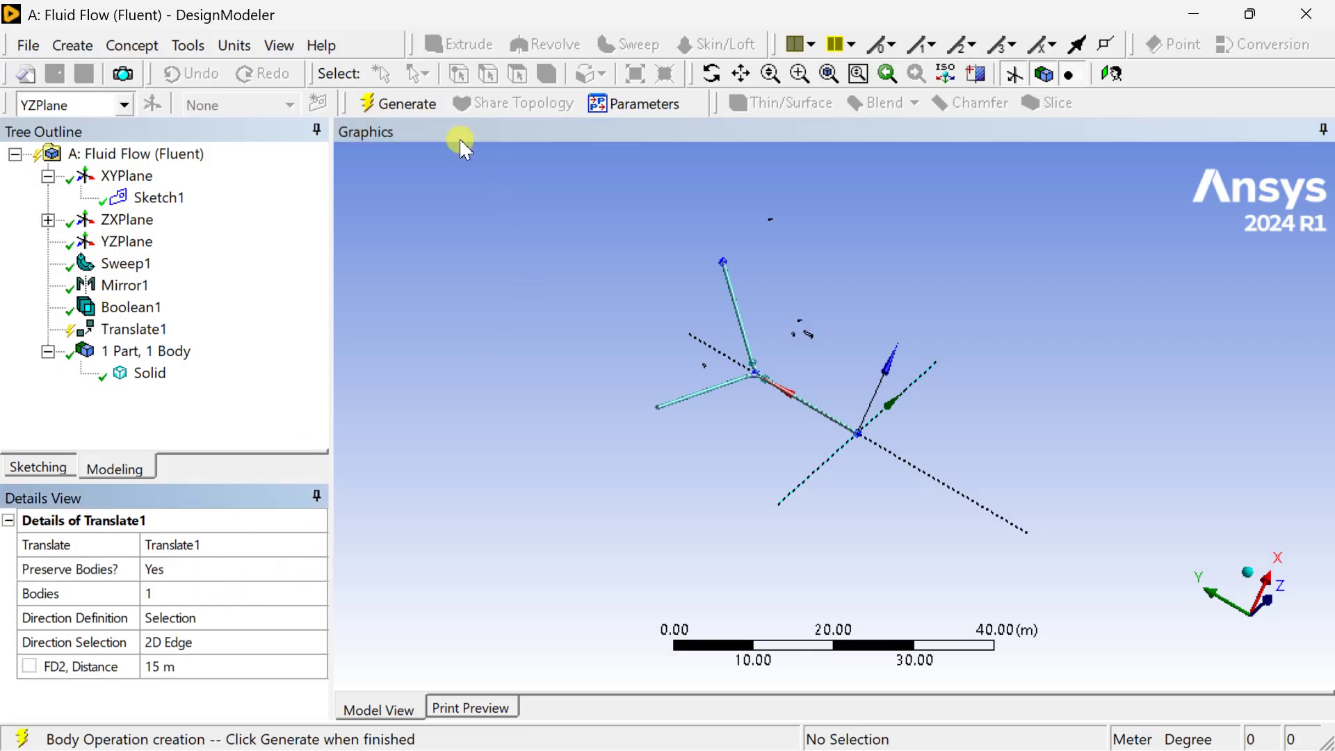
click(413, 106)
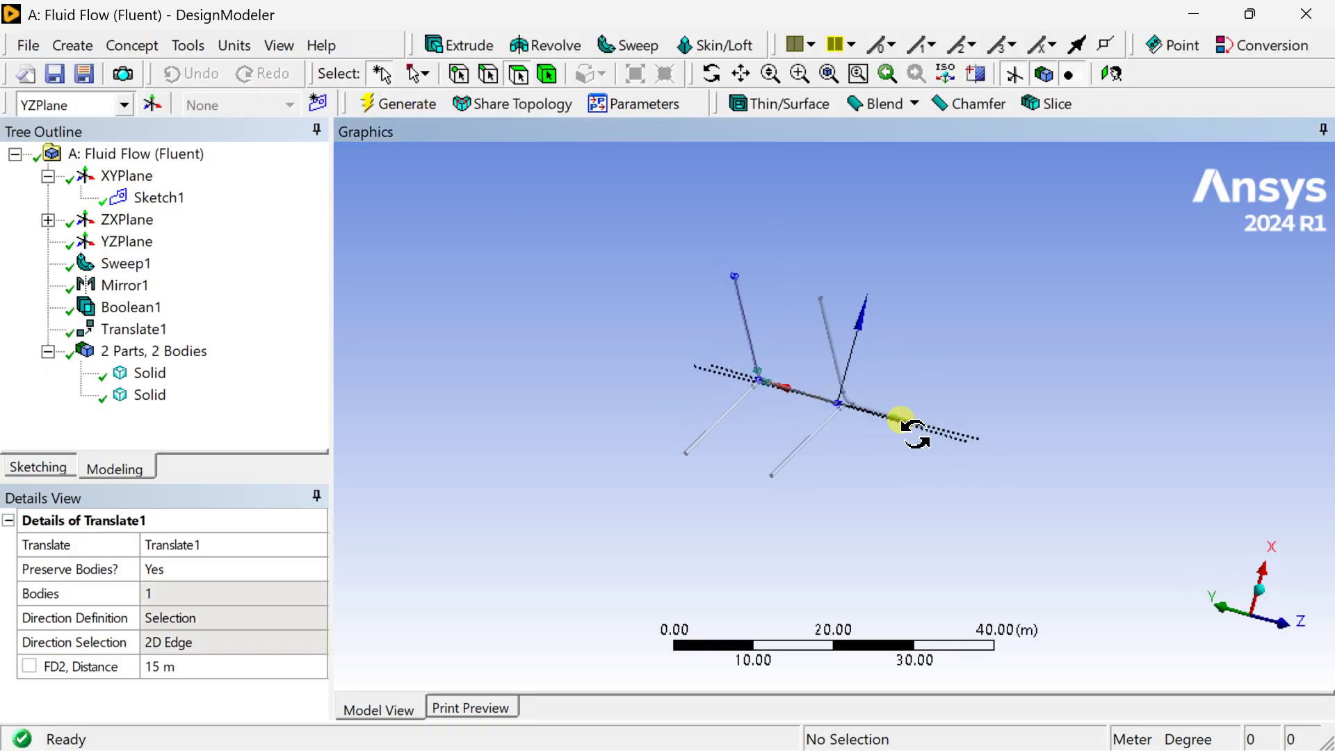
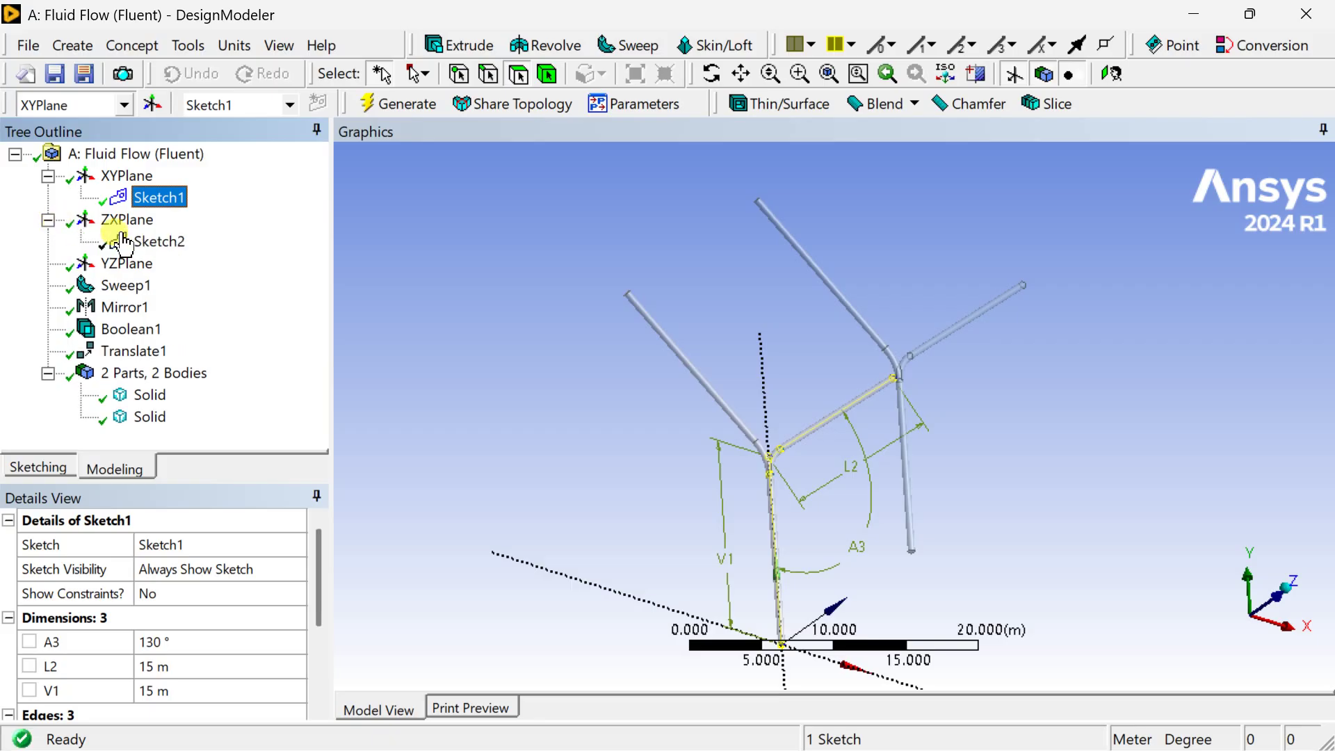
Set the pipe profile circle's diameter in Sketch2 to 1 m and regenerate the model
click(181, 649)
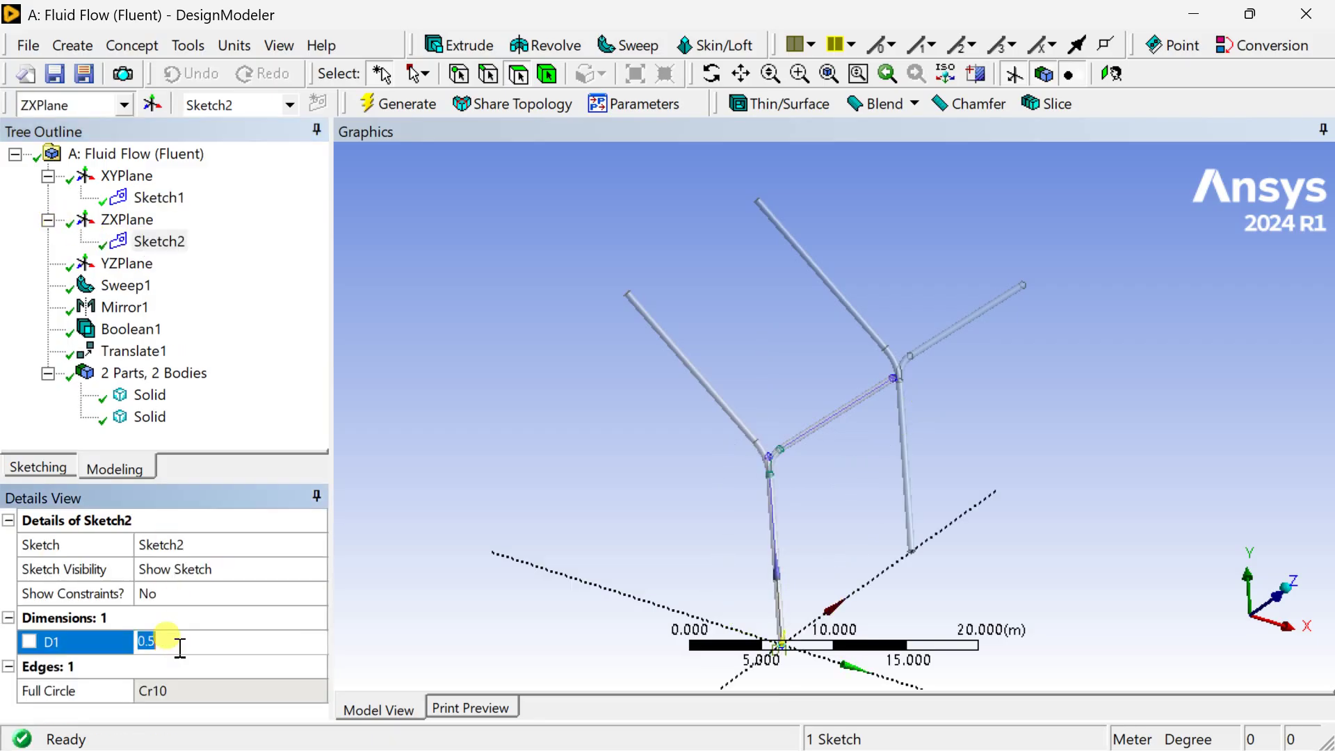
key(Return)
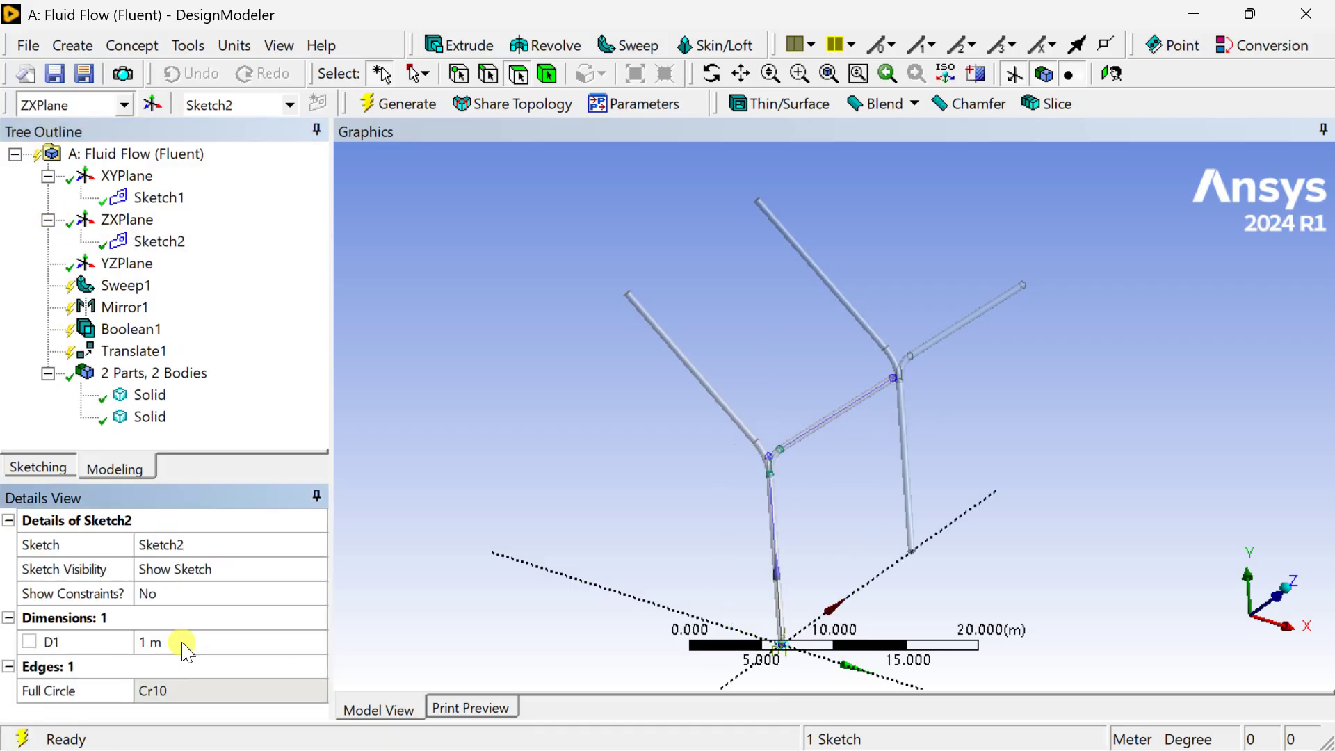
click(375, 103)
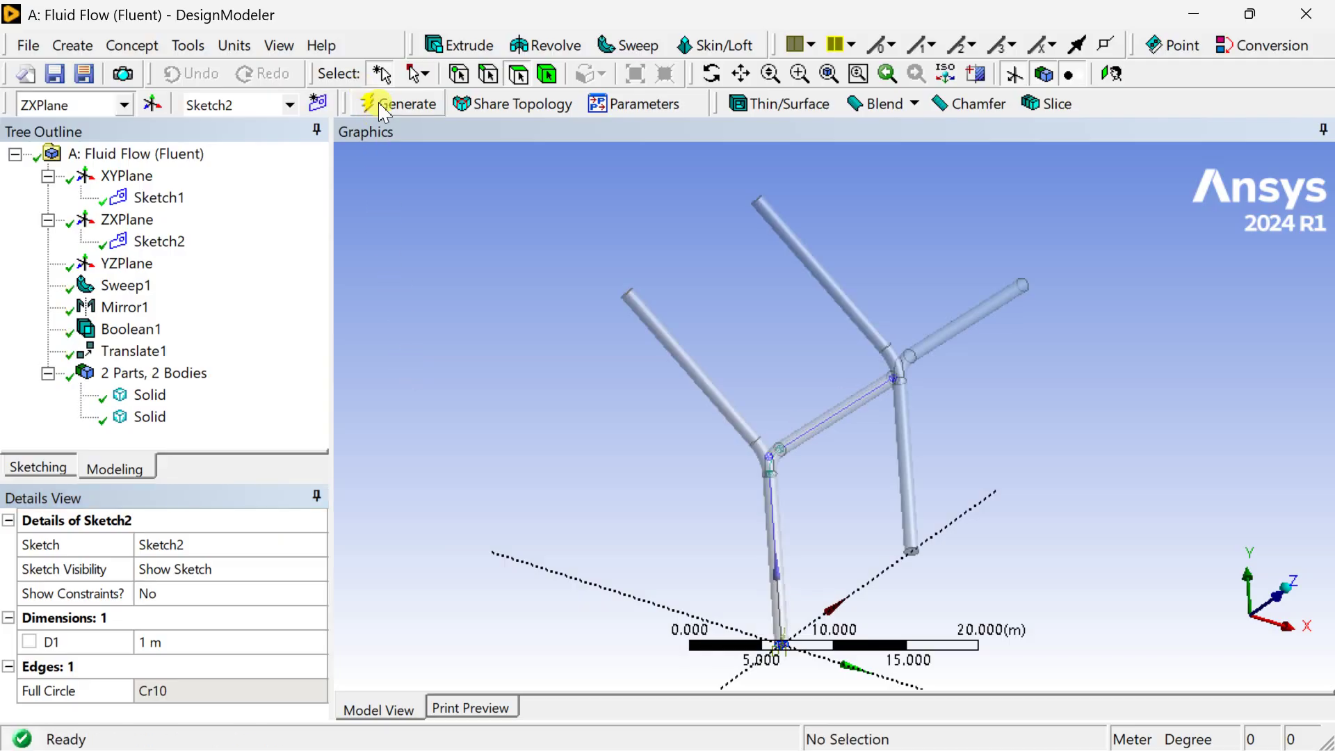
Start a new plane with its type set to From Point and Normal
middle_drag(549, 490, 804, 441)
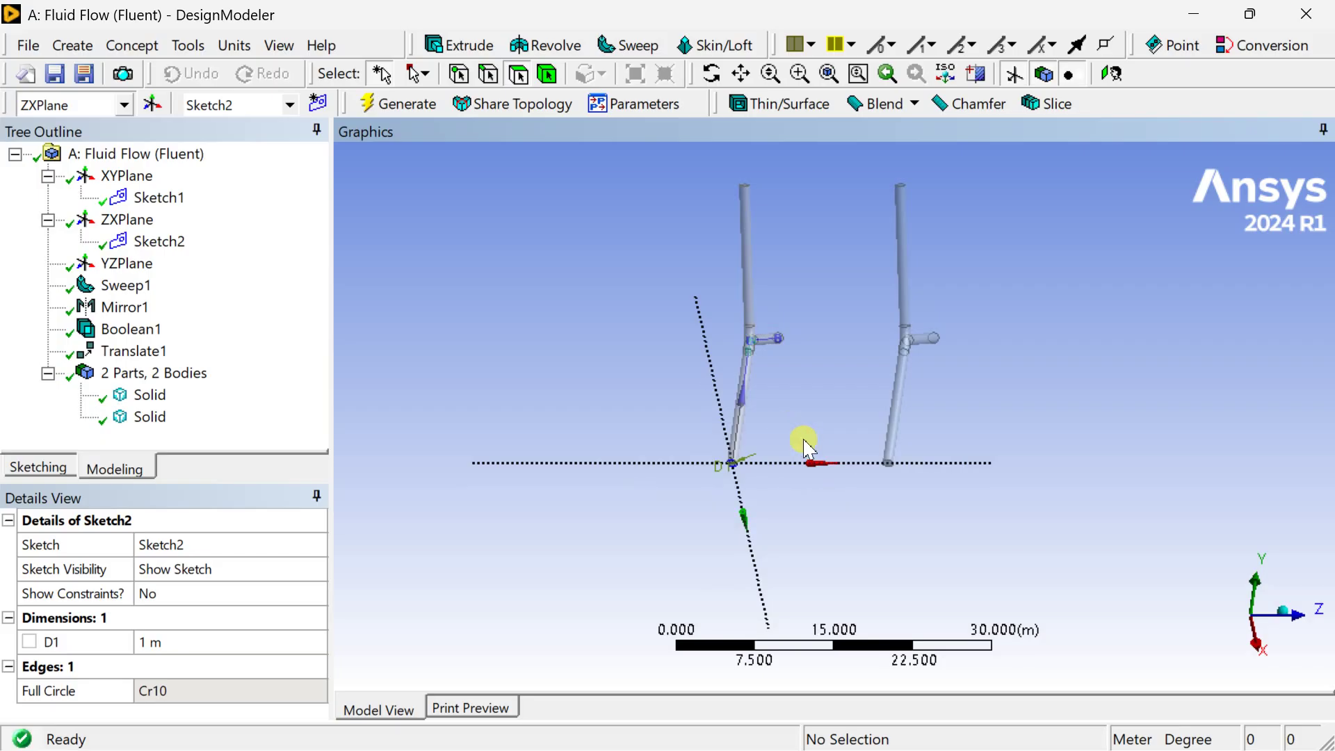
click(1278, 603)
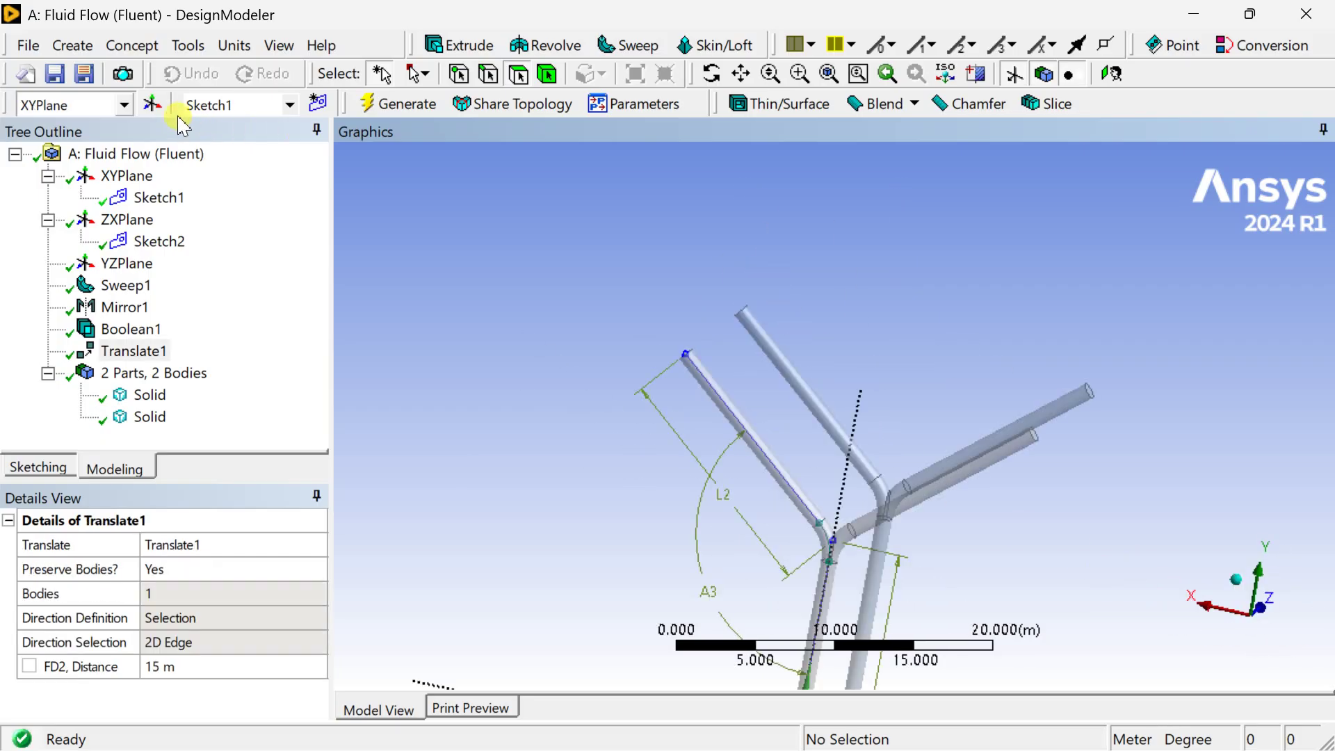
click(152, 104)
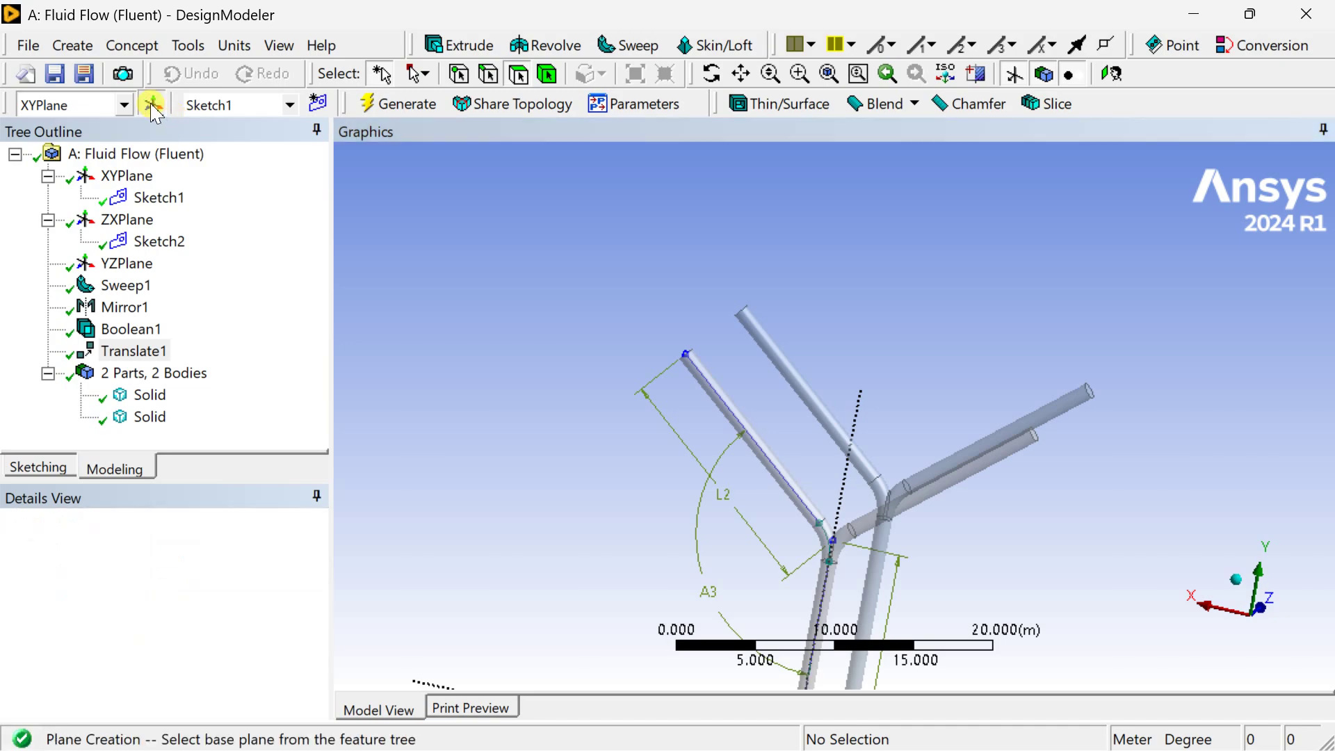
click(310, 569)
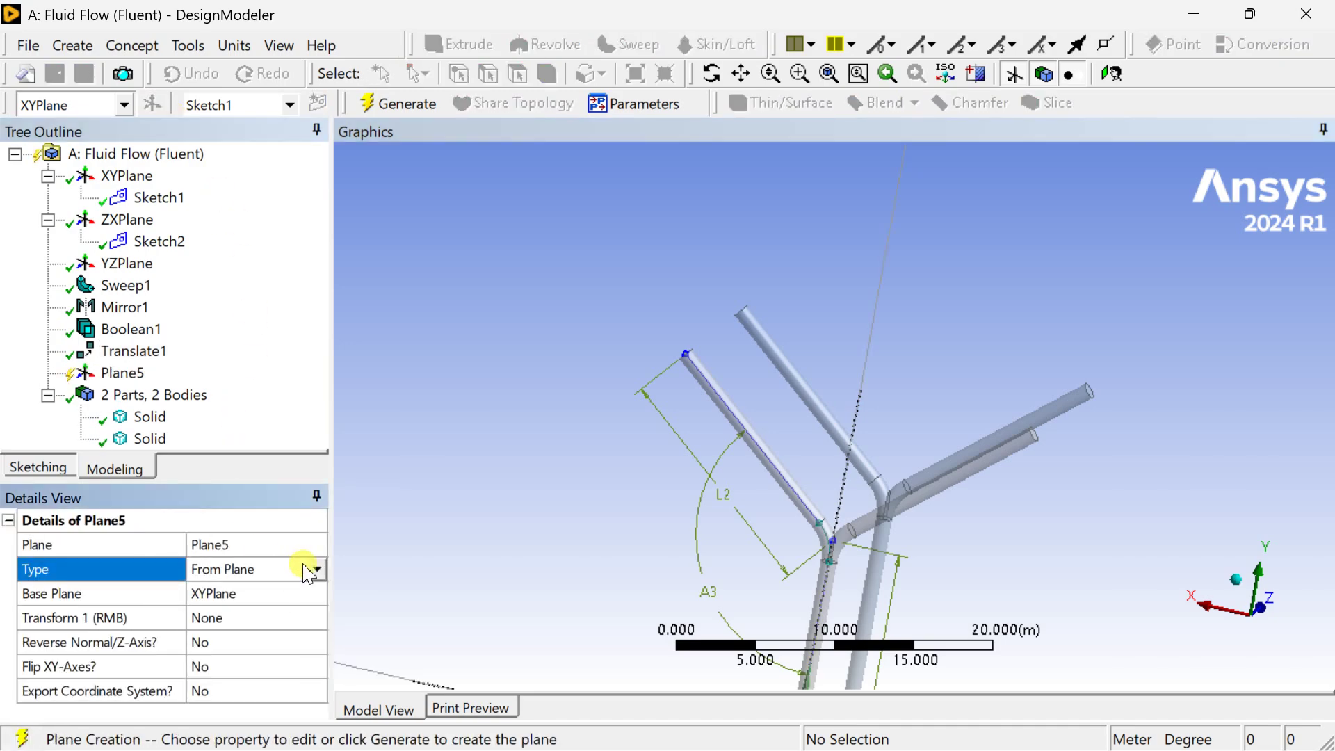
click(317, 569)
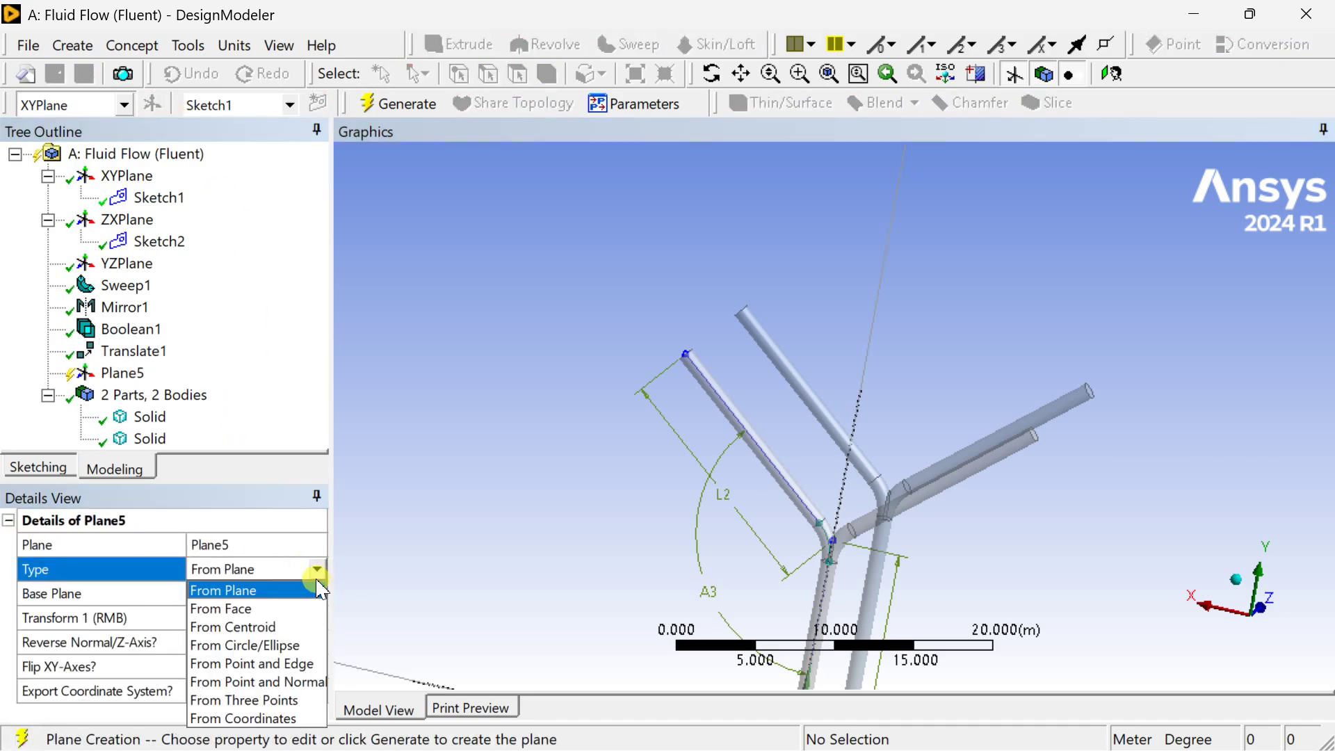
click(291, 681)
Define the new plane's base point at the free end of Sketch1's angled line and its normal along that line
click(220, 593)
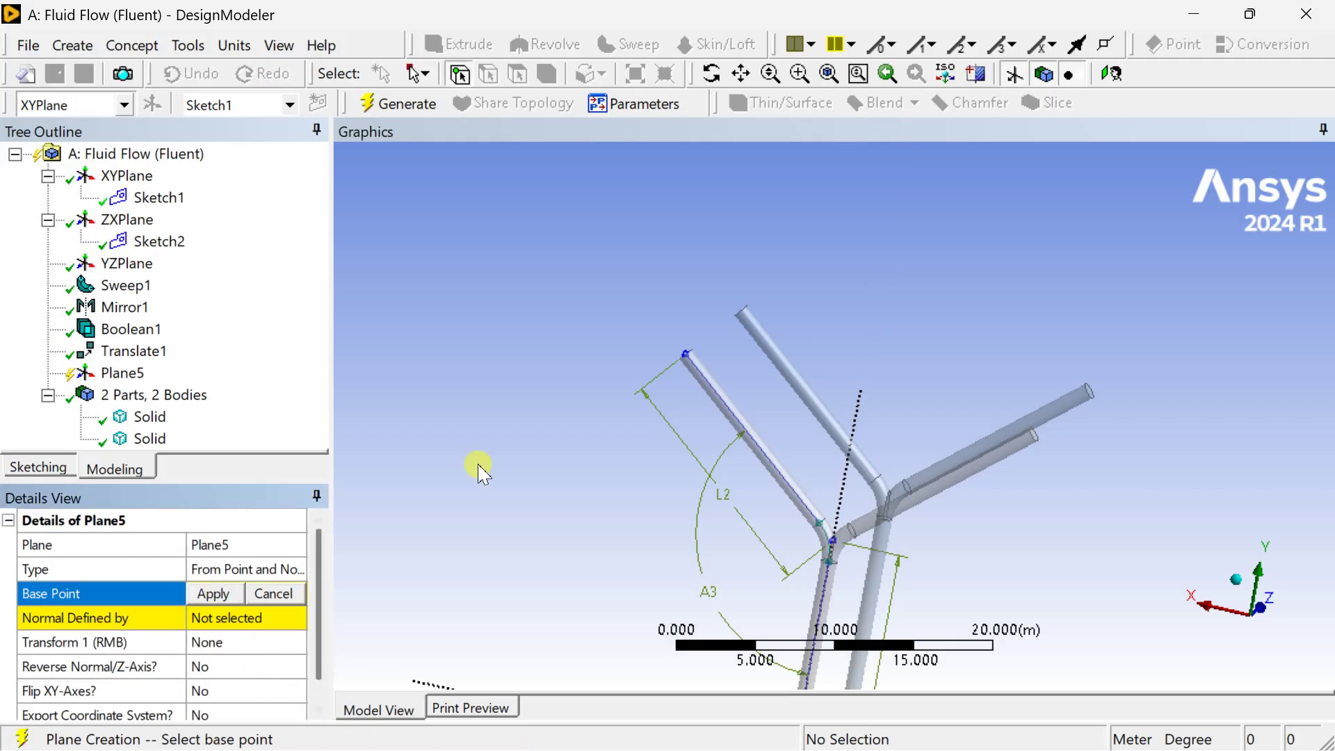
click(673, 367)
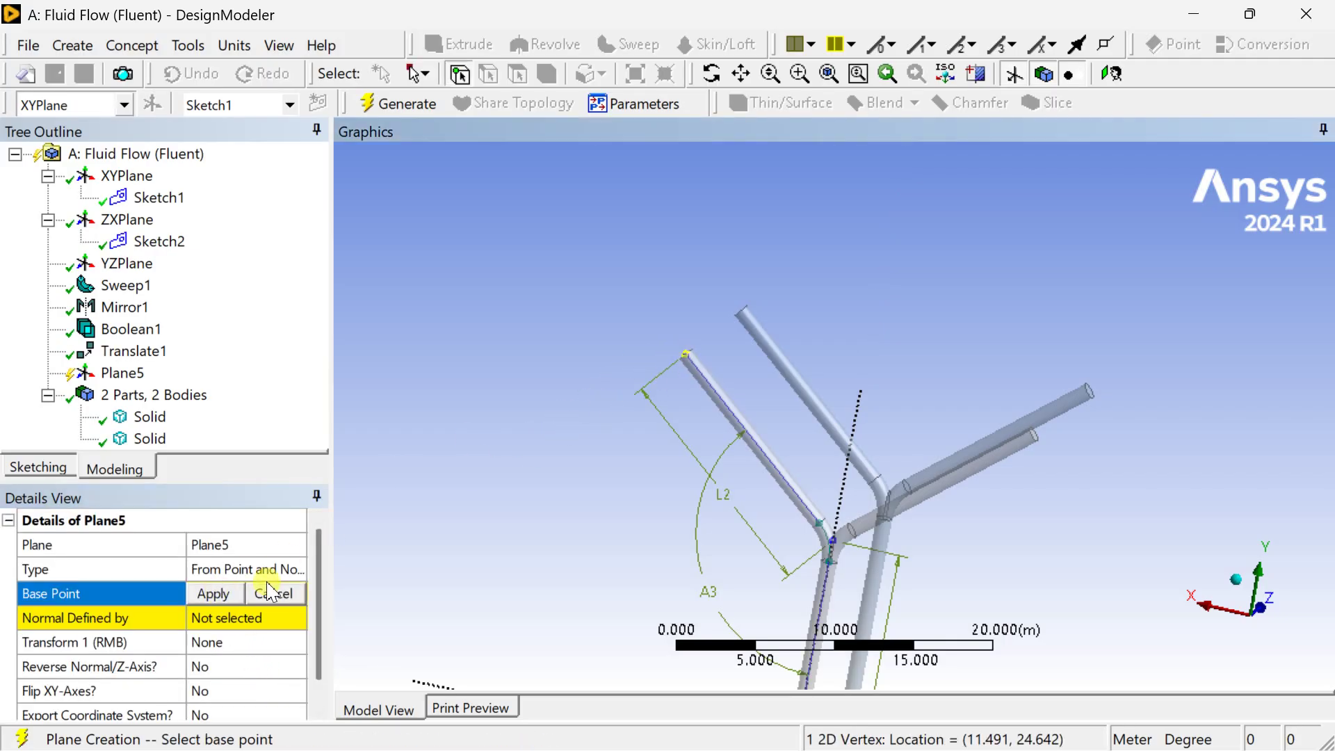
click(213, 593)
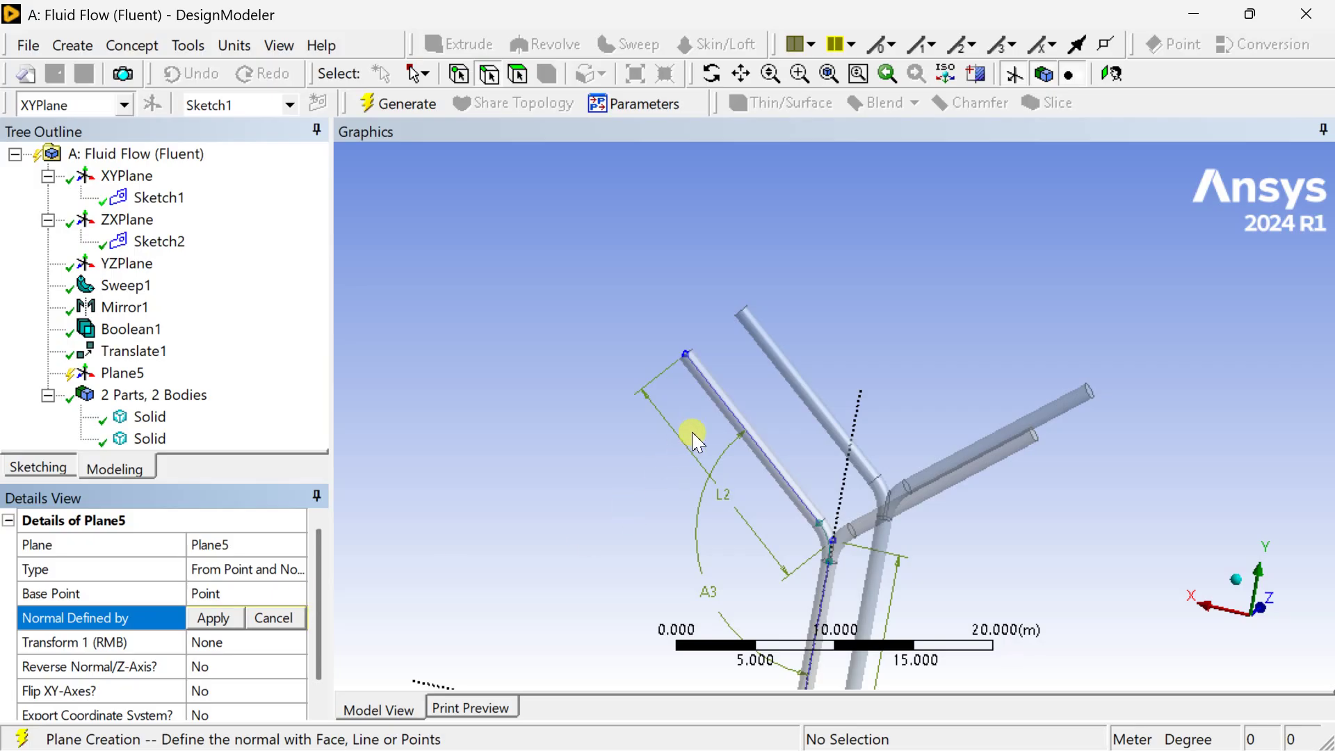
click(713, 388)
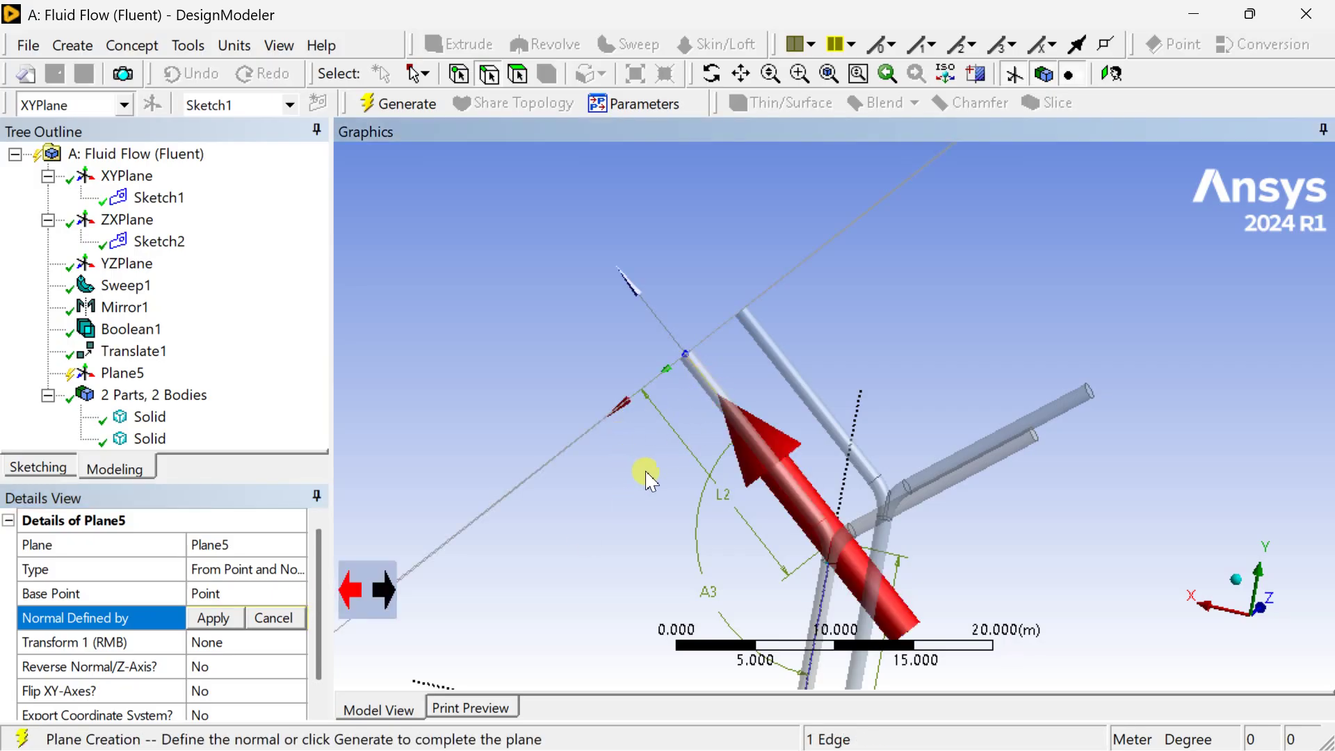
middle_drag(639, 480, 682, 476)
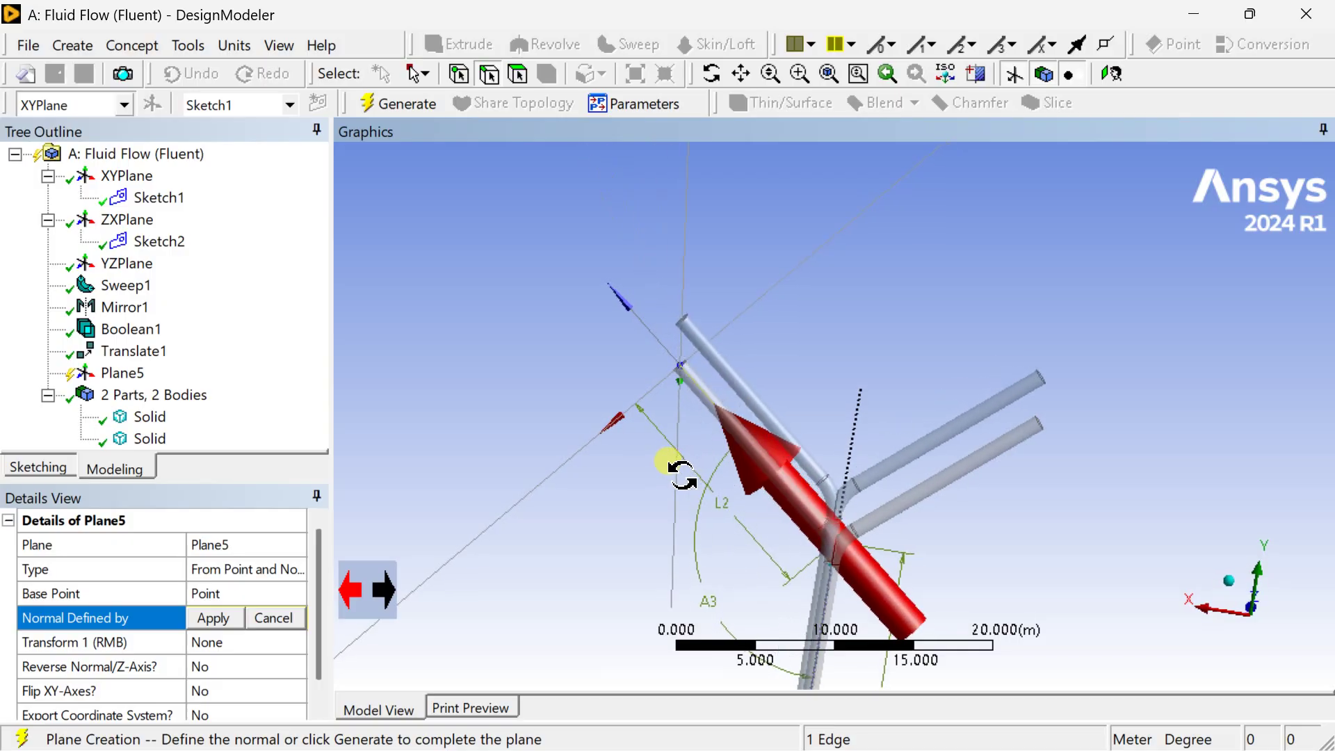
click(213, 618)
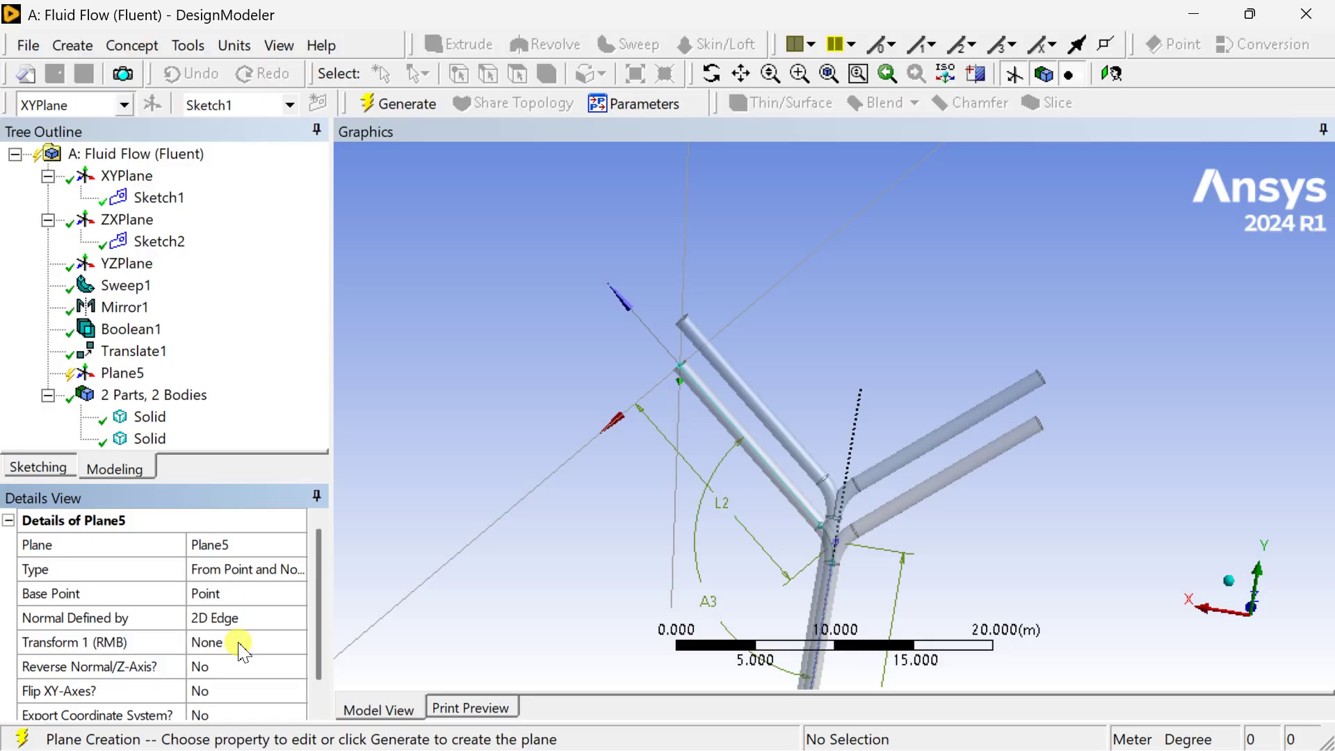
Set the first transform of Plane5 to Rotate about Y
middle_drag(1316, 577, 1238, 570)
click(153, 661)
scroll(153, 666, down, 1)
click(255, 620)
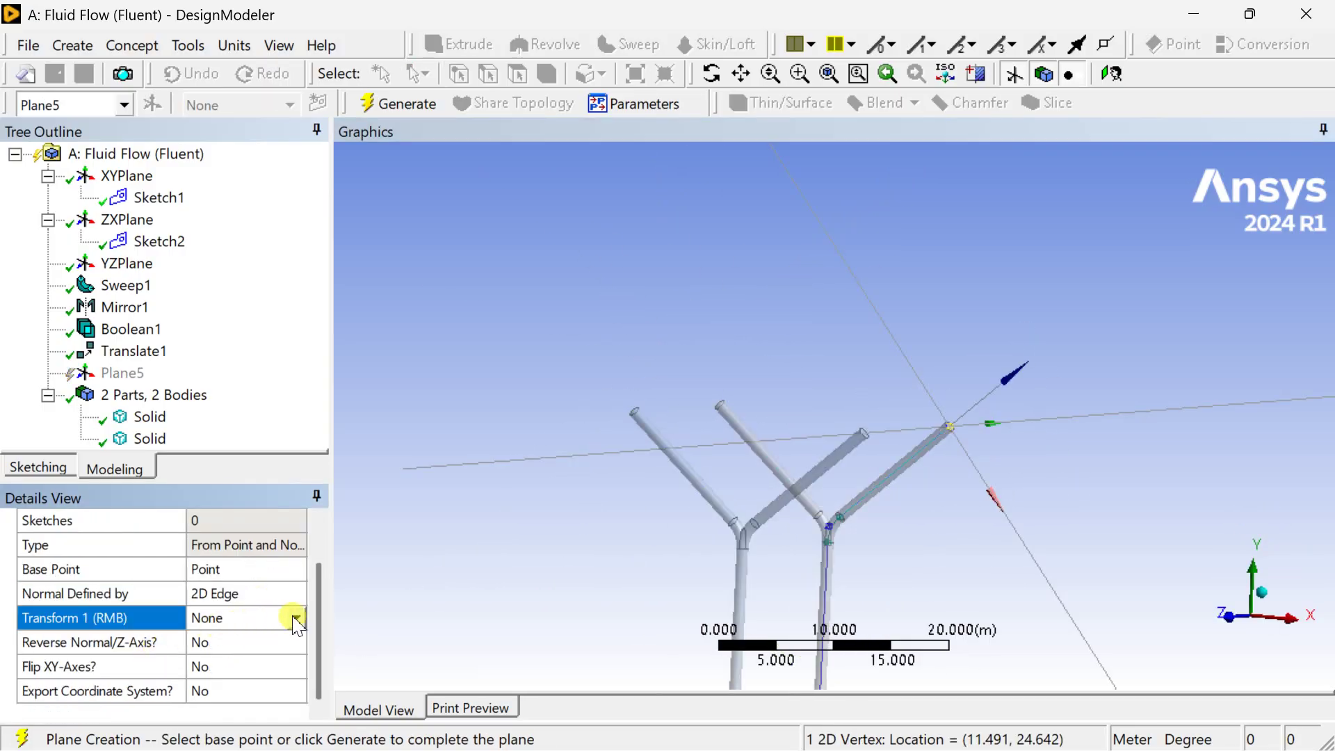
click(297, 617)
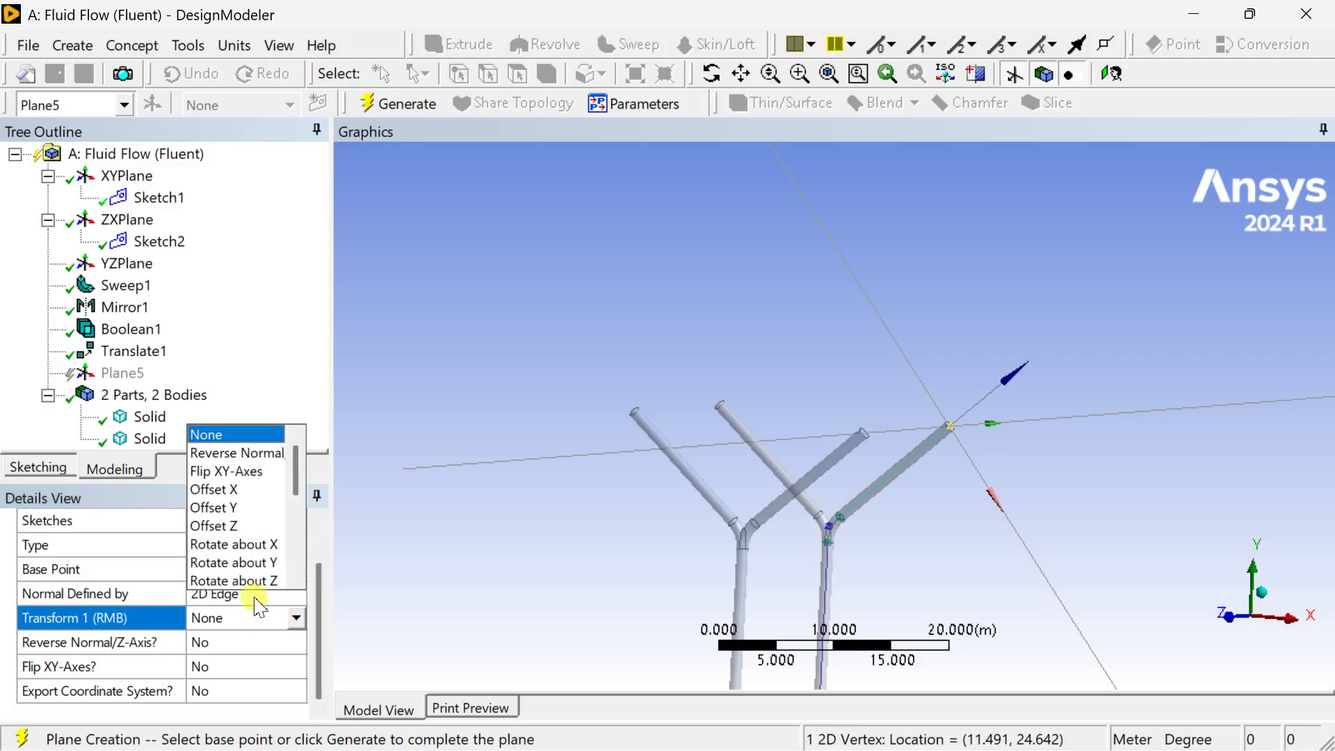
click(247, 546)
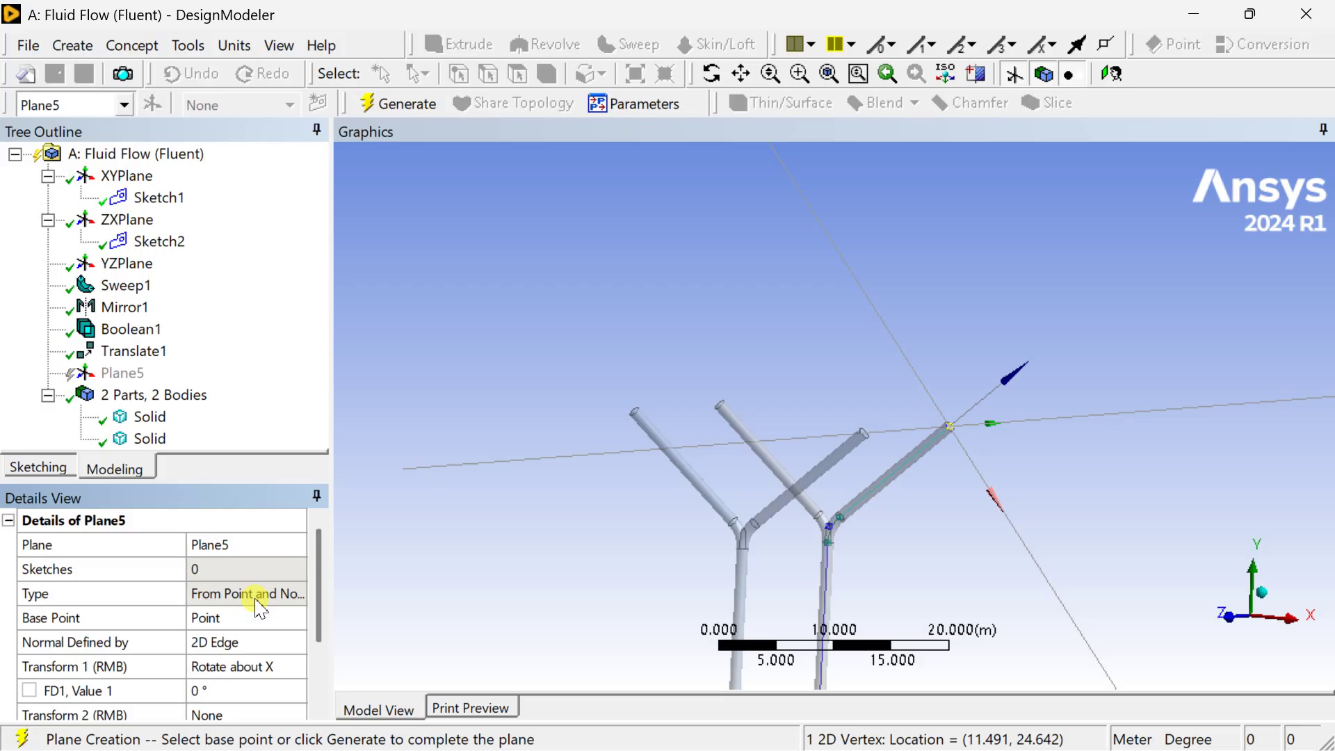
click(274, 669)
click(295, 668)
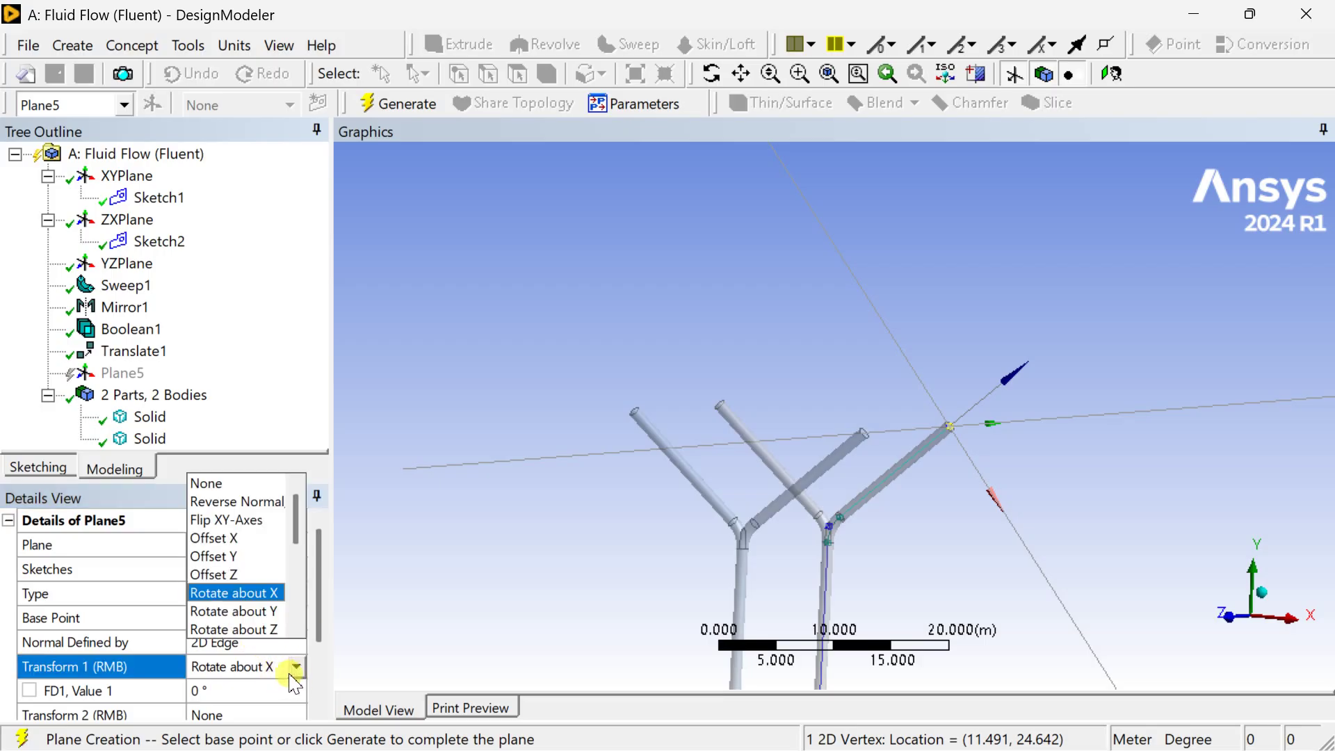
click(277, 612)
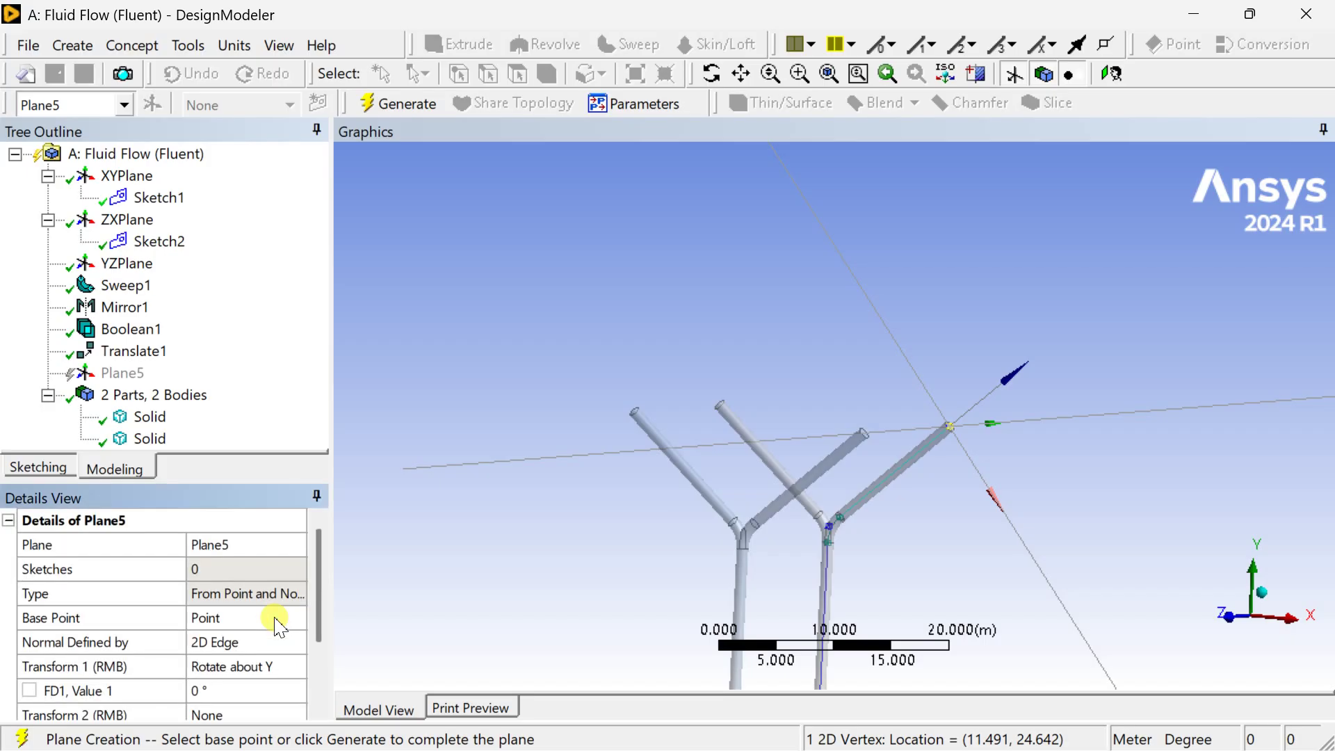
Set Plane5's rotation value to 90° and generate the plane
click(233, 691)
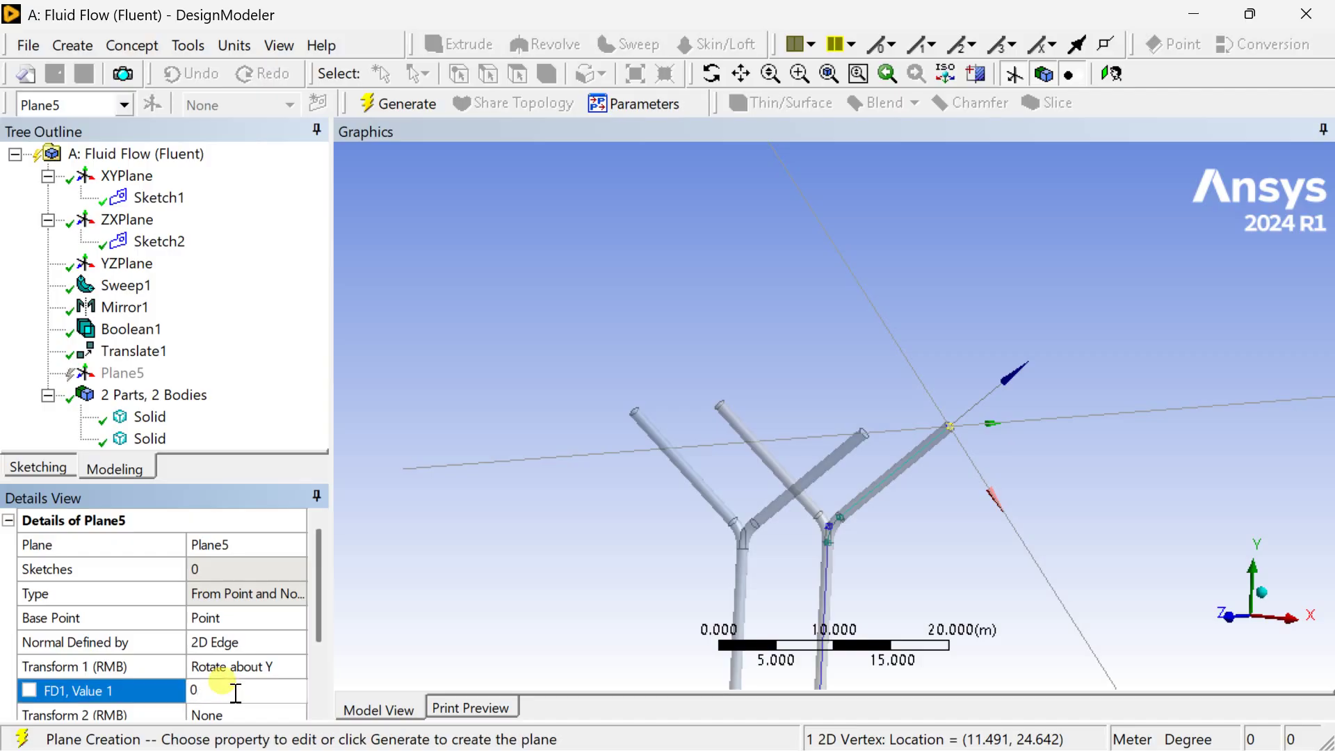
click(117, 683)
text(90)
click(118, 688)
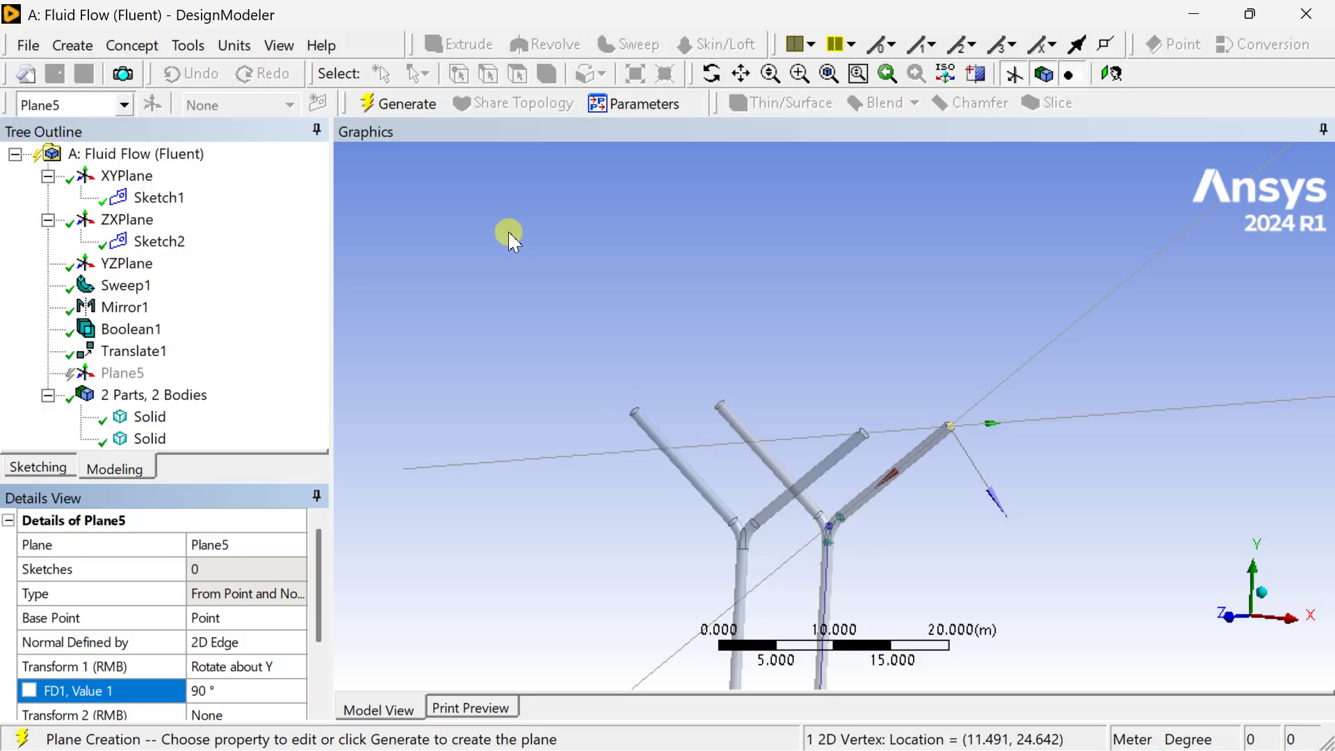
click(406, 104)
Sketch an open U-shaped polyline on Plane5 joining the two pipe ends, about 4.1 m out from the origin and about 15.2 m across
mouse_move(760, 426)
middle_down()
mouse_move(708, 345)
mouse_move(644, 322)
mouse_move(548, 438)
mouse_move(545, 477)
mouse_move(614, 390)
mouse_move(686, 345)
mouse_move(791, 372)
mouse_move(856, 418)
mouse_move(751, 425)
middle_up()
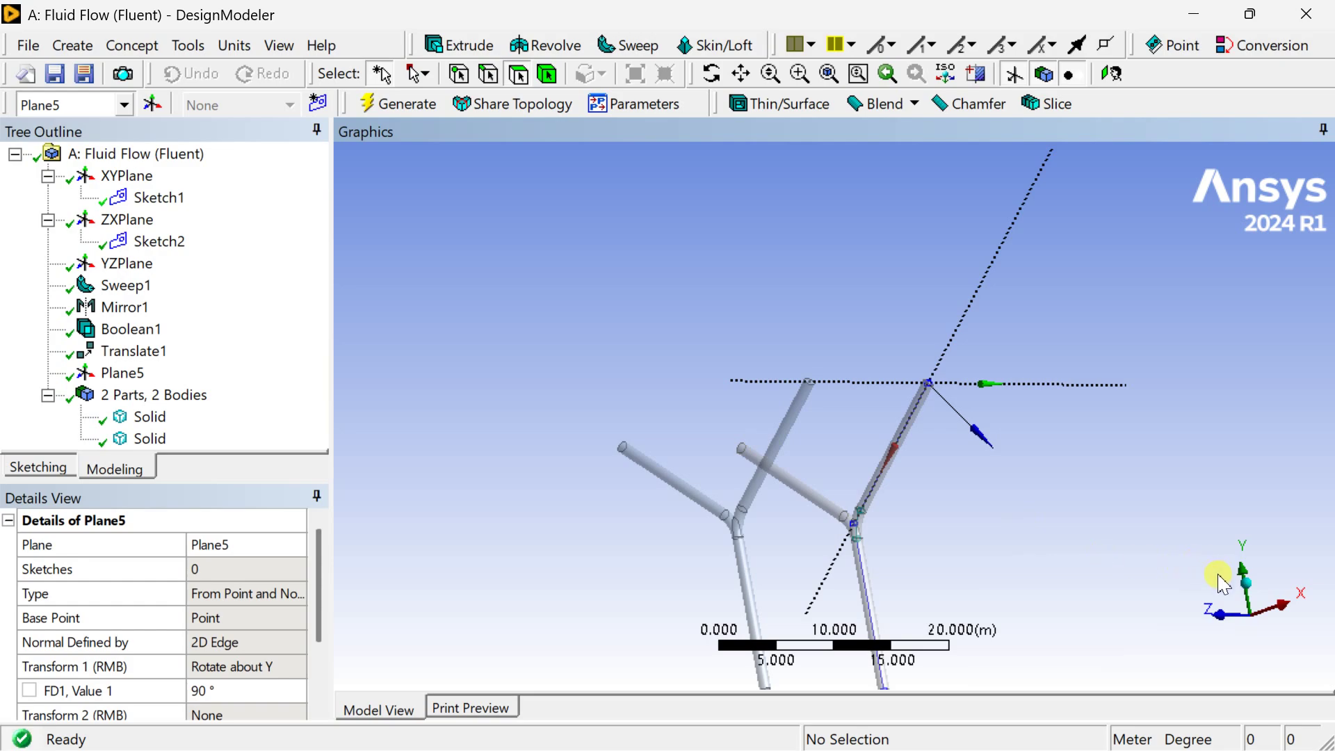
click(132, 373)
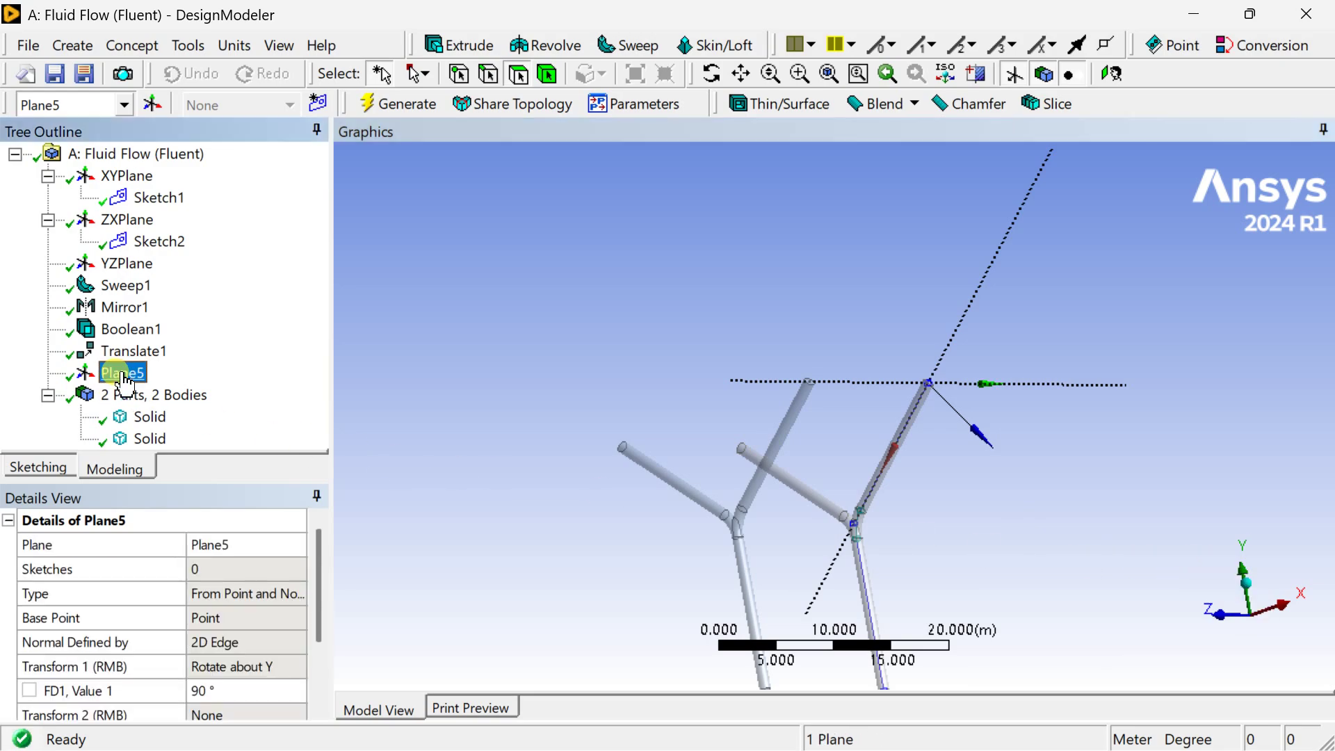
right_click(125, 374)
click(171, 448)
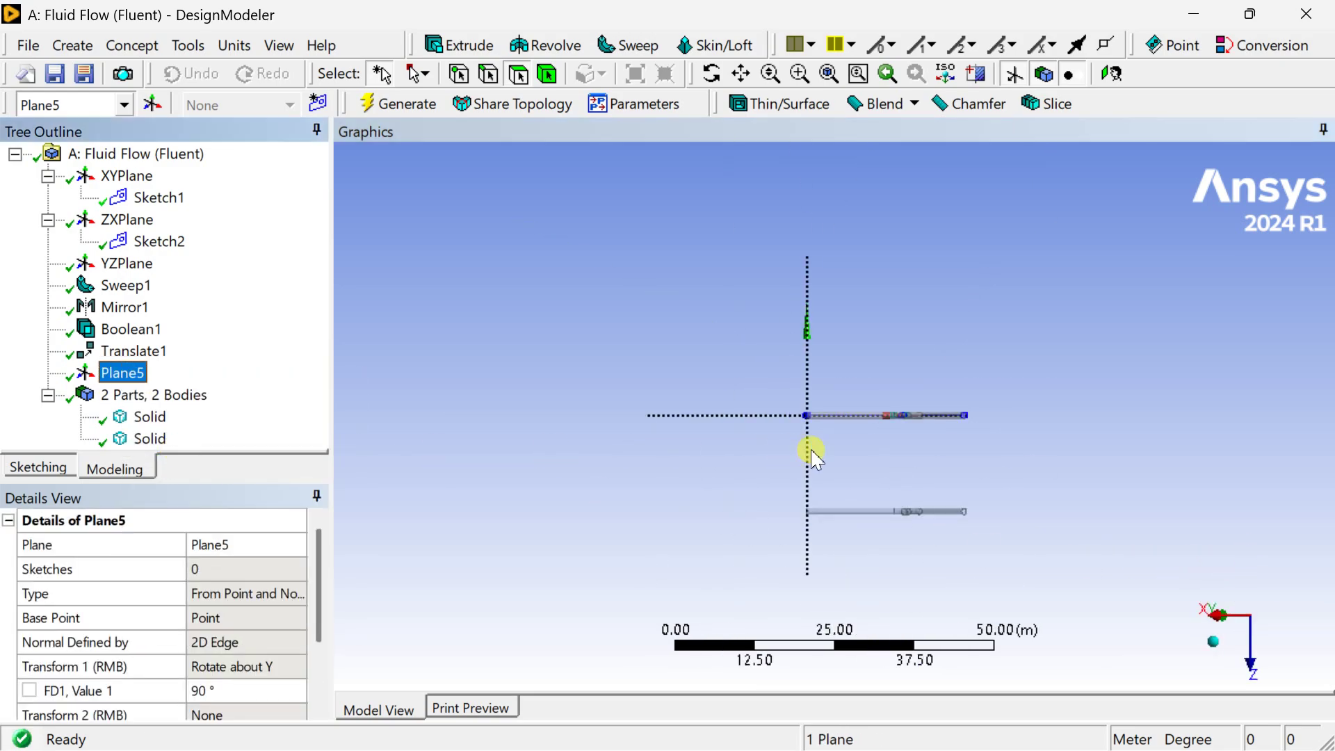
scroll(843, 452, up, 2)
ctrl+middle_drag(787, 459, 749, 299)
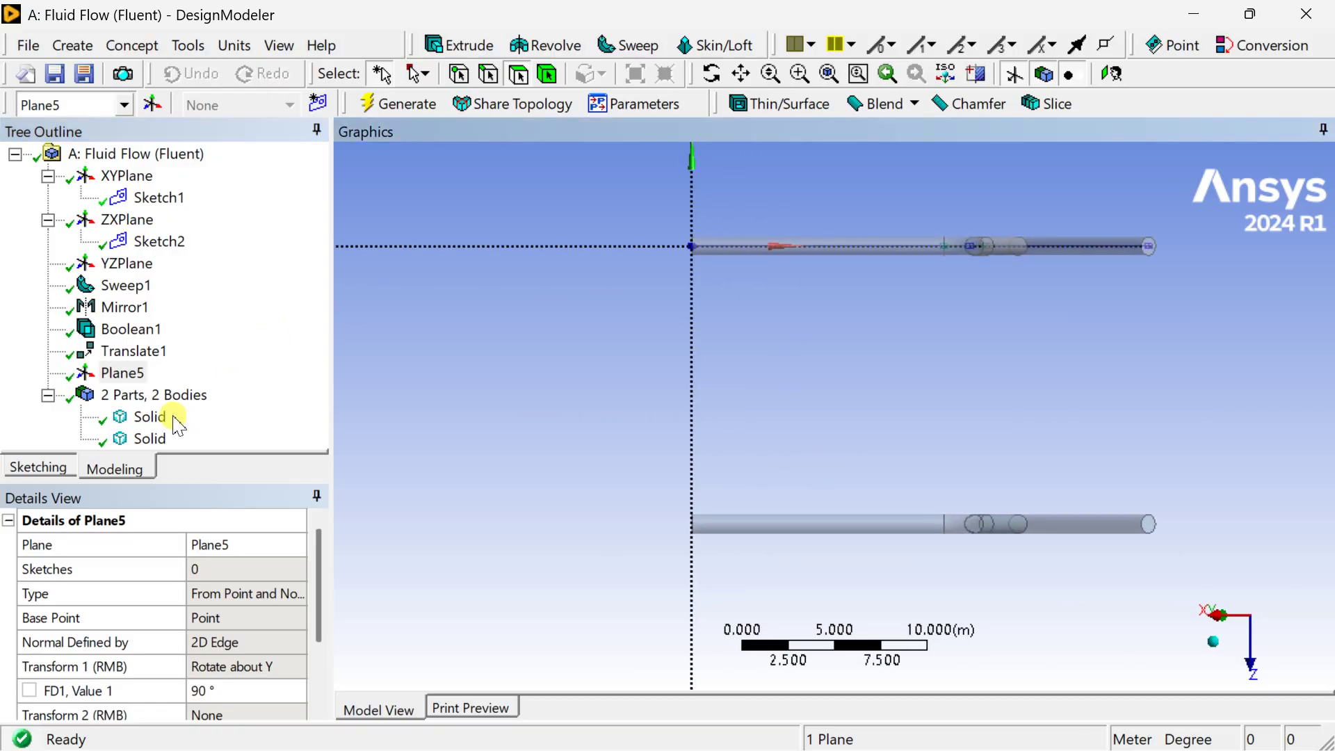
click(56, 466)
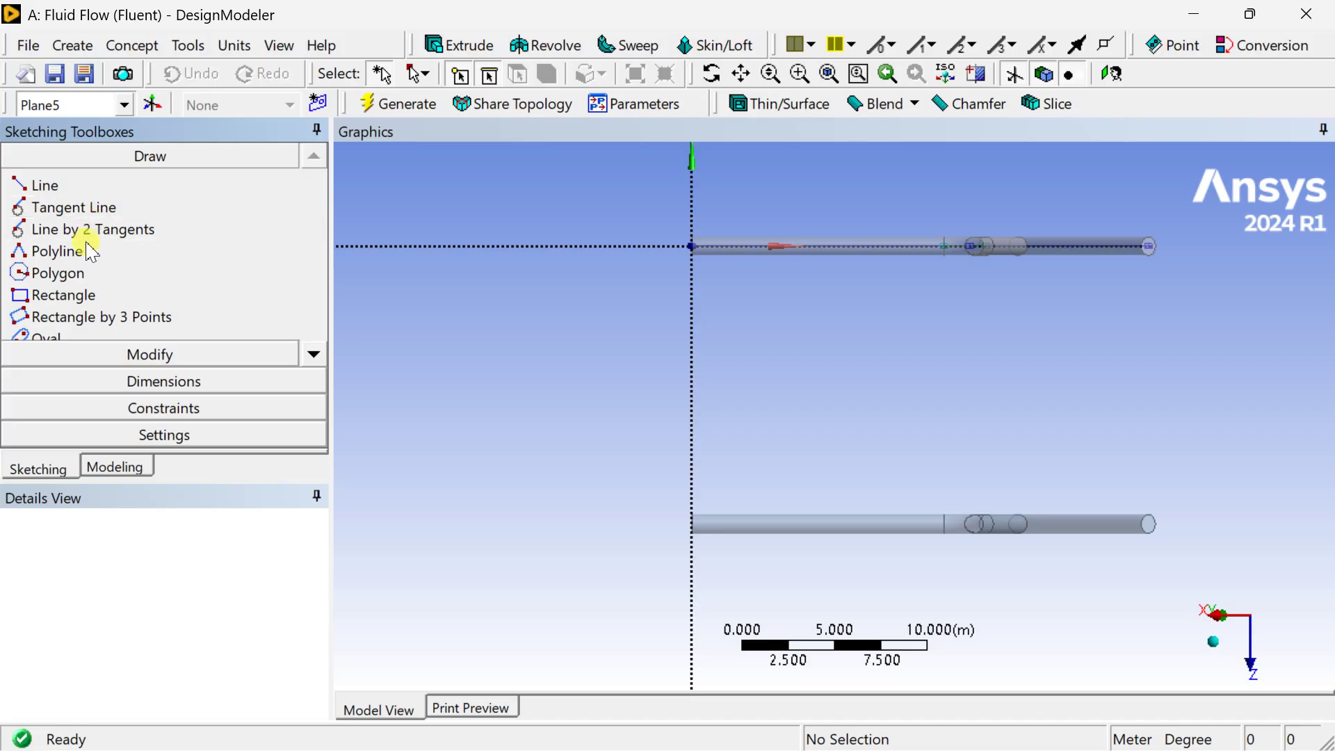
click(231, 251)
click(691, 245)
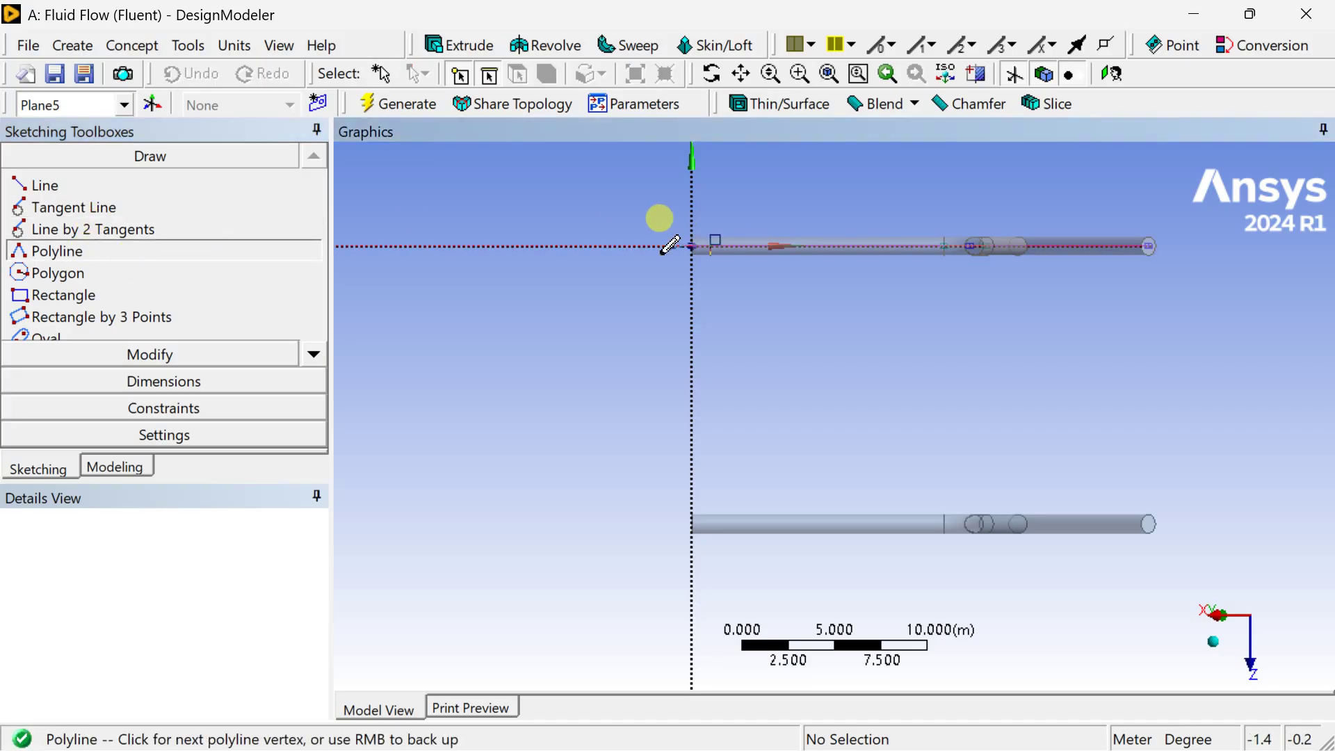
click(623, 245)
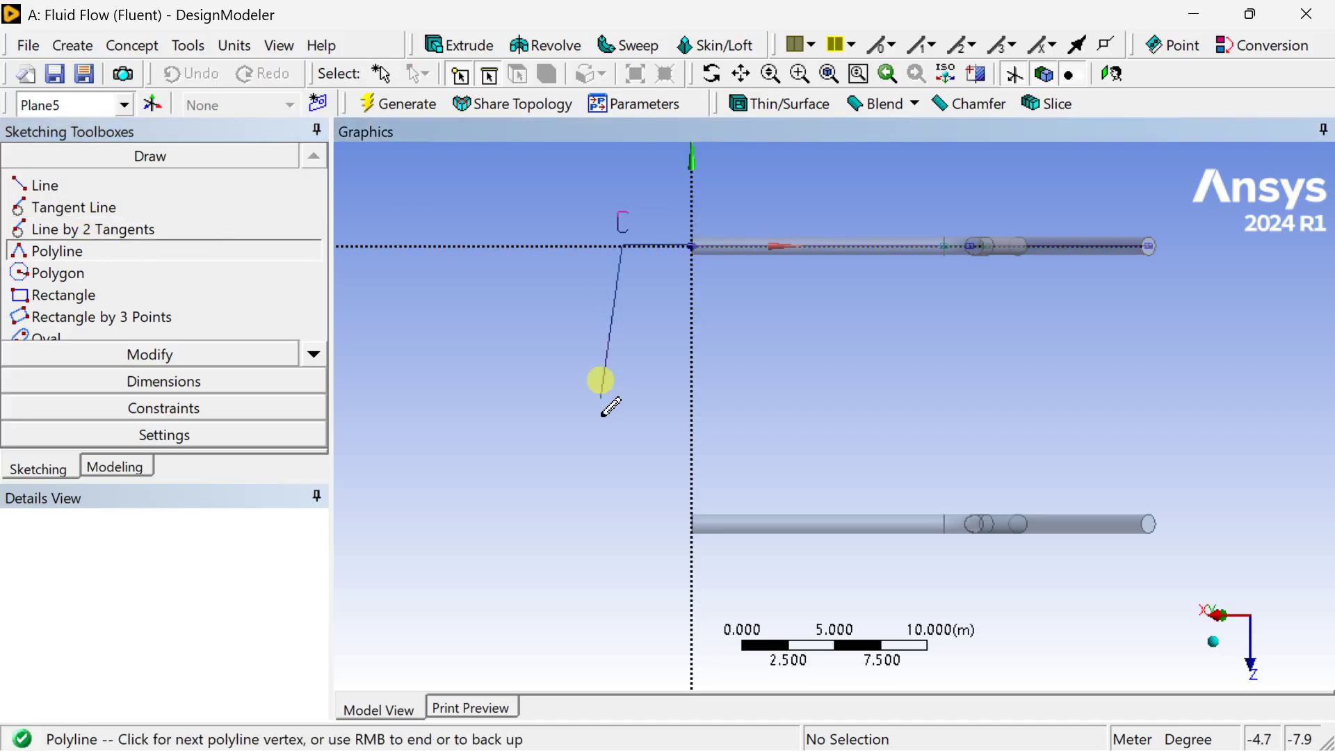
click(616, 531)
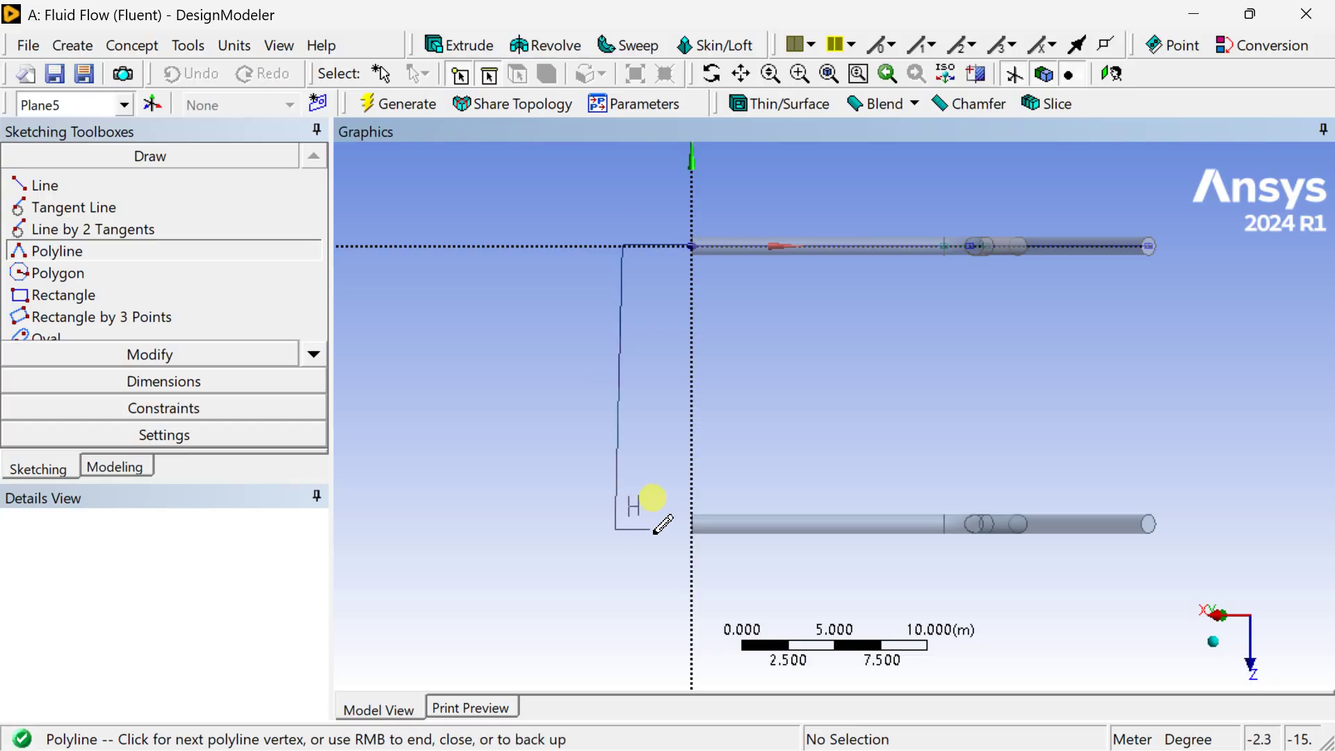
click(691, 527)
right_click(647, 436)
click(714, 101)
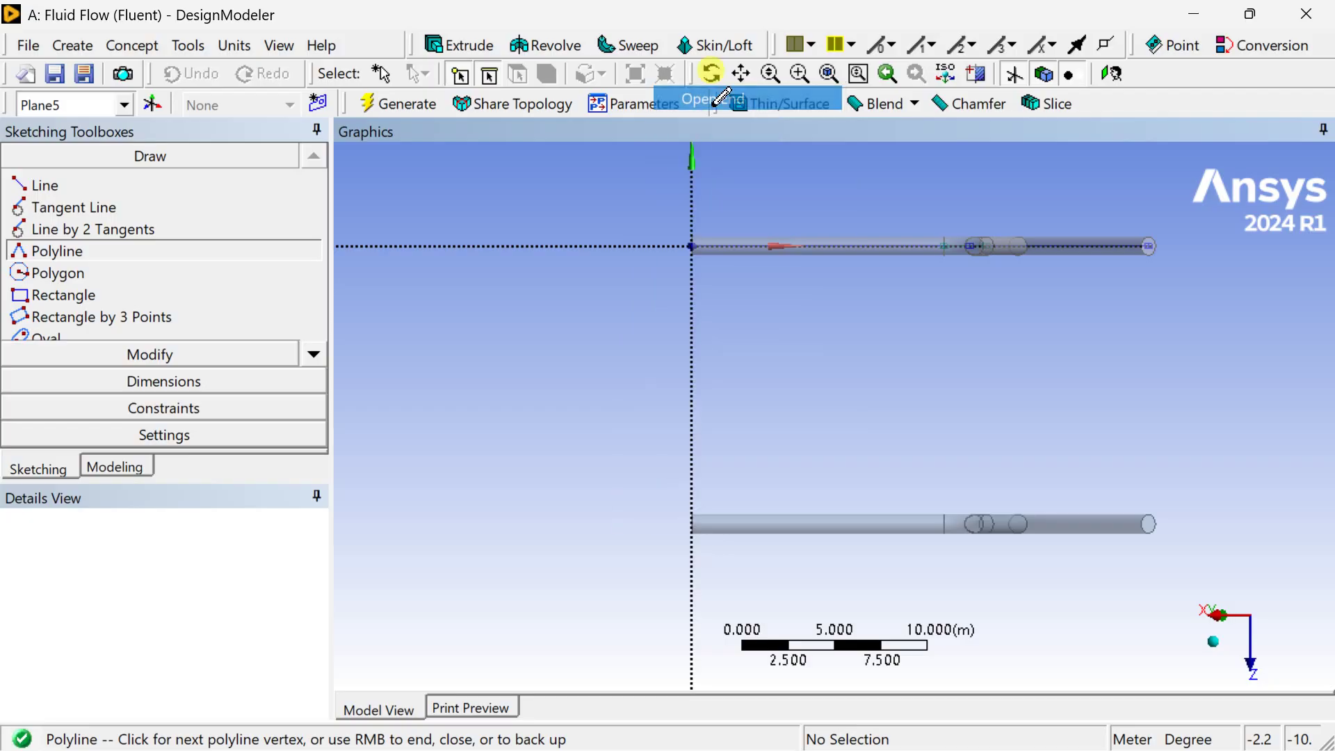
Dimension the polyline's first horizontal segment and its long vertical segment with General dimensions
click(194, 387)
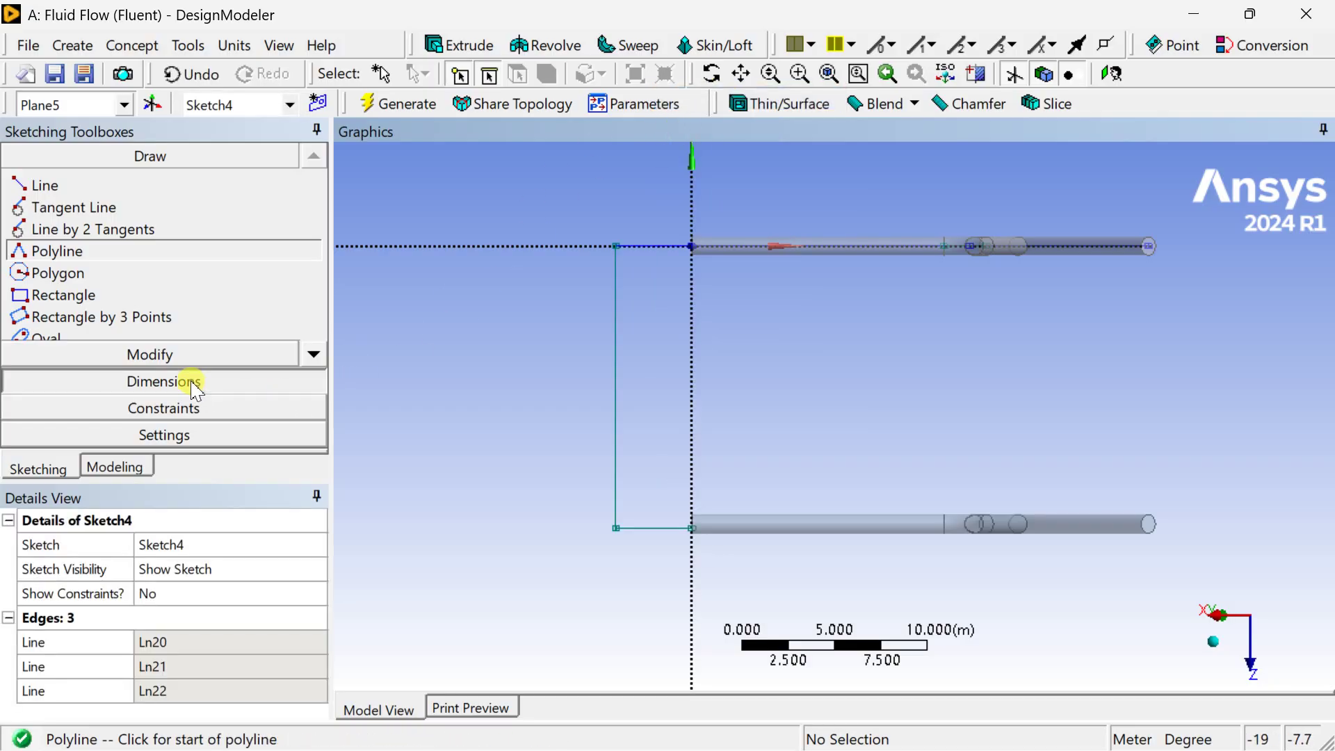
click(654, 247)
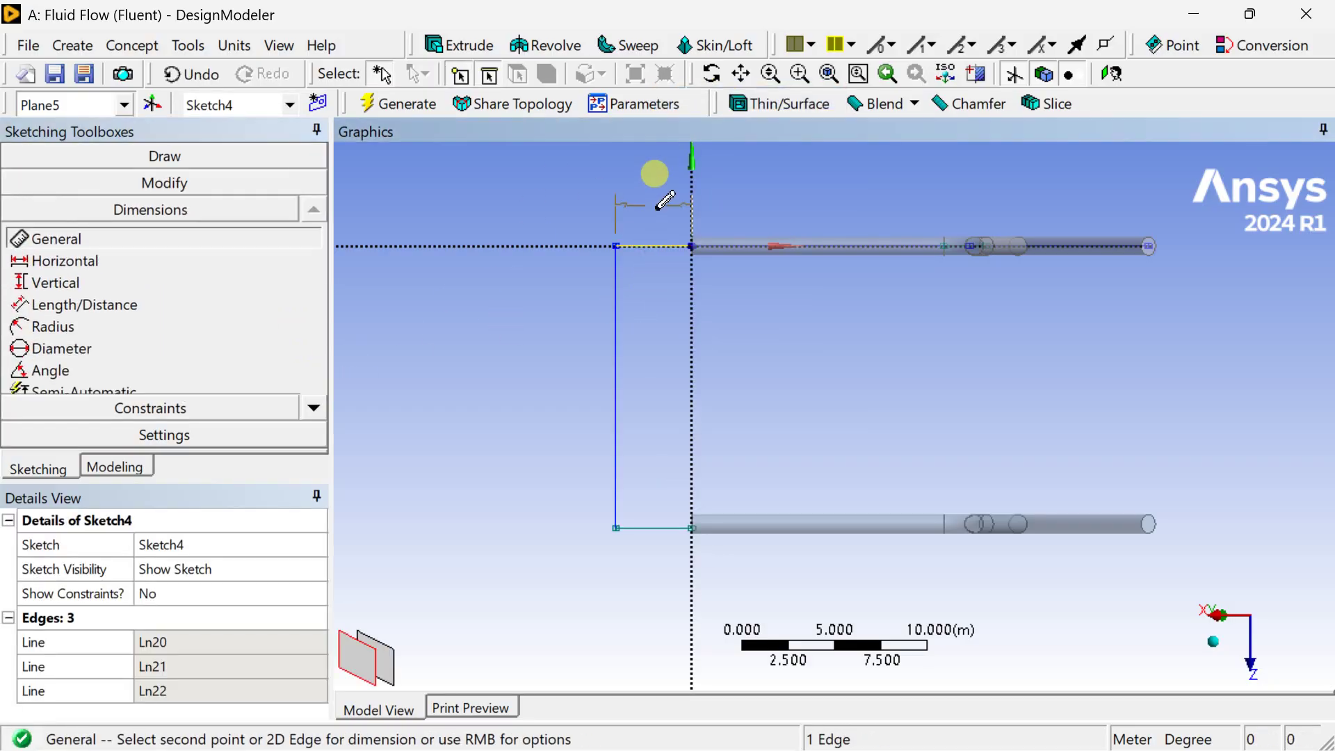
click(656, 175)
click(616, 298)
click(572, 312)
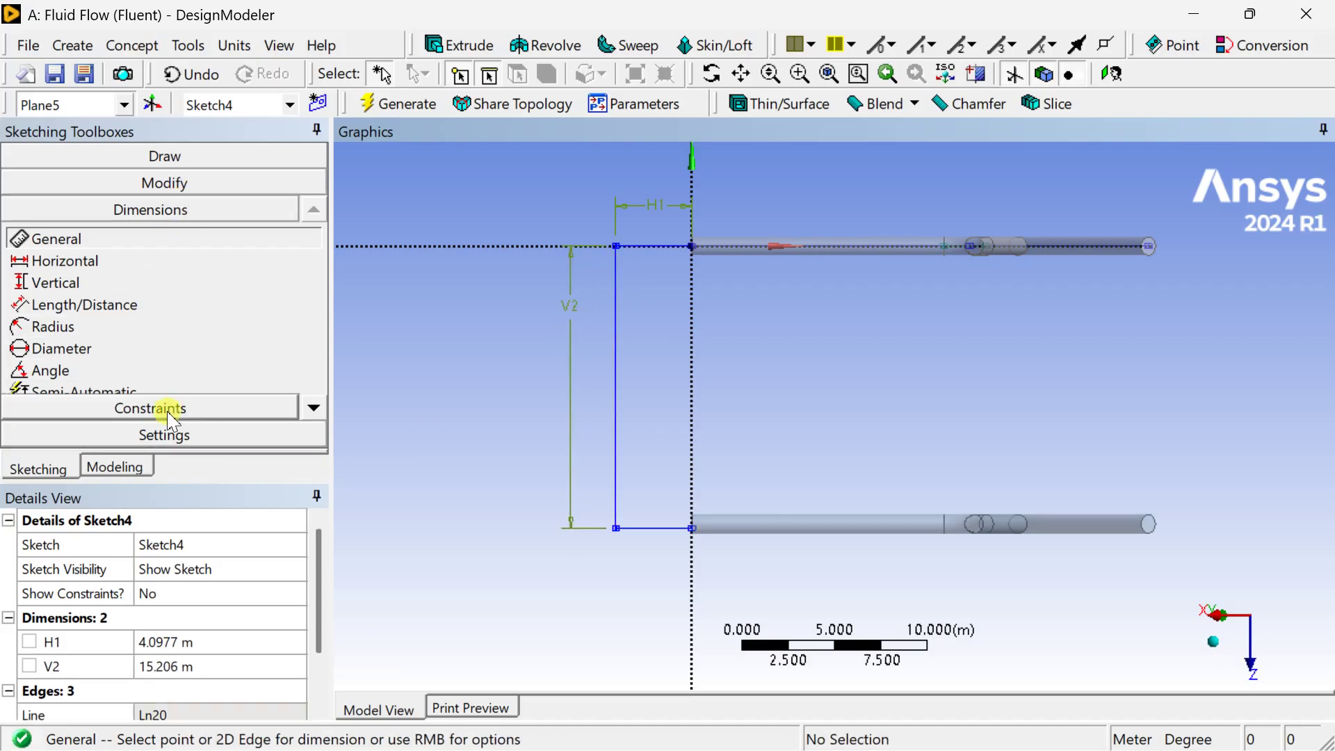
Fillet both corners of the U-shaped polyline on Plane5 with a 3 m radius
click(179, 183)
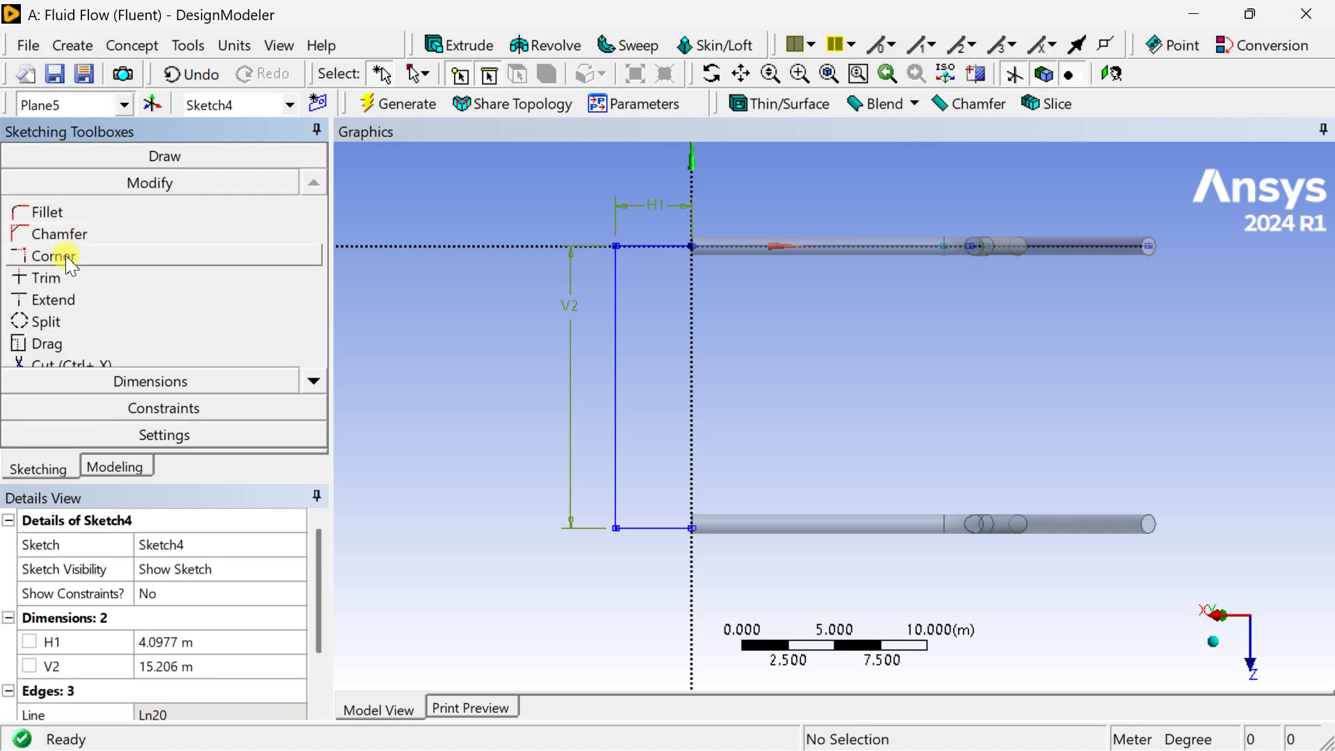
click(46, 211)
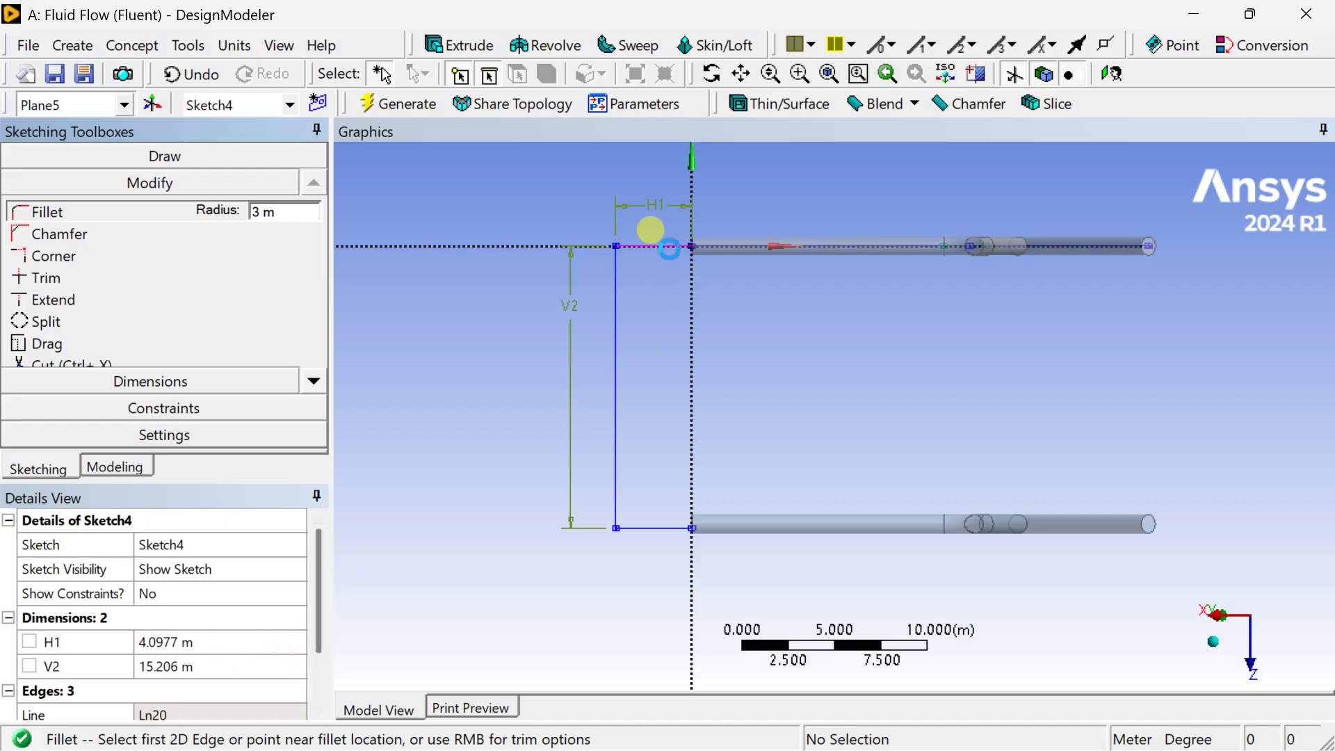
click(661, 247)
click(616, 306)
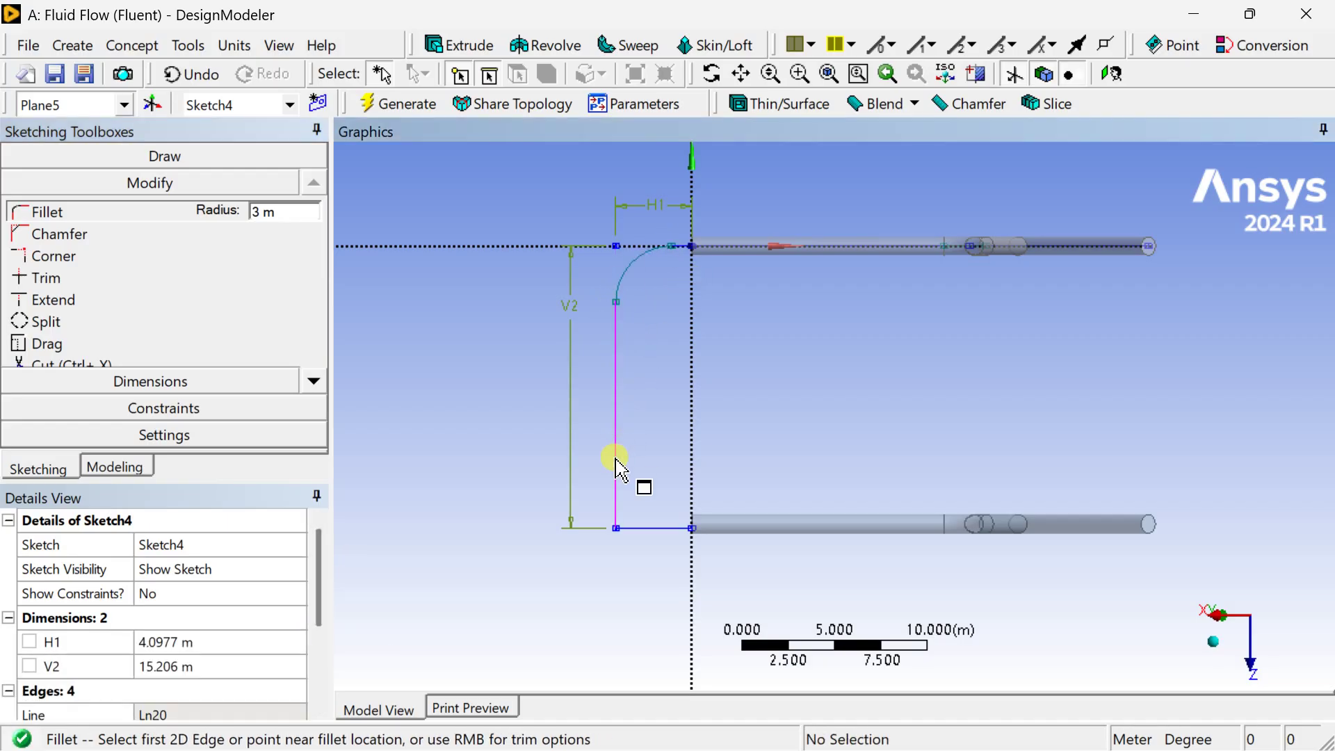
click(629, 502)
click(646, 530)
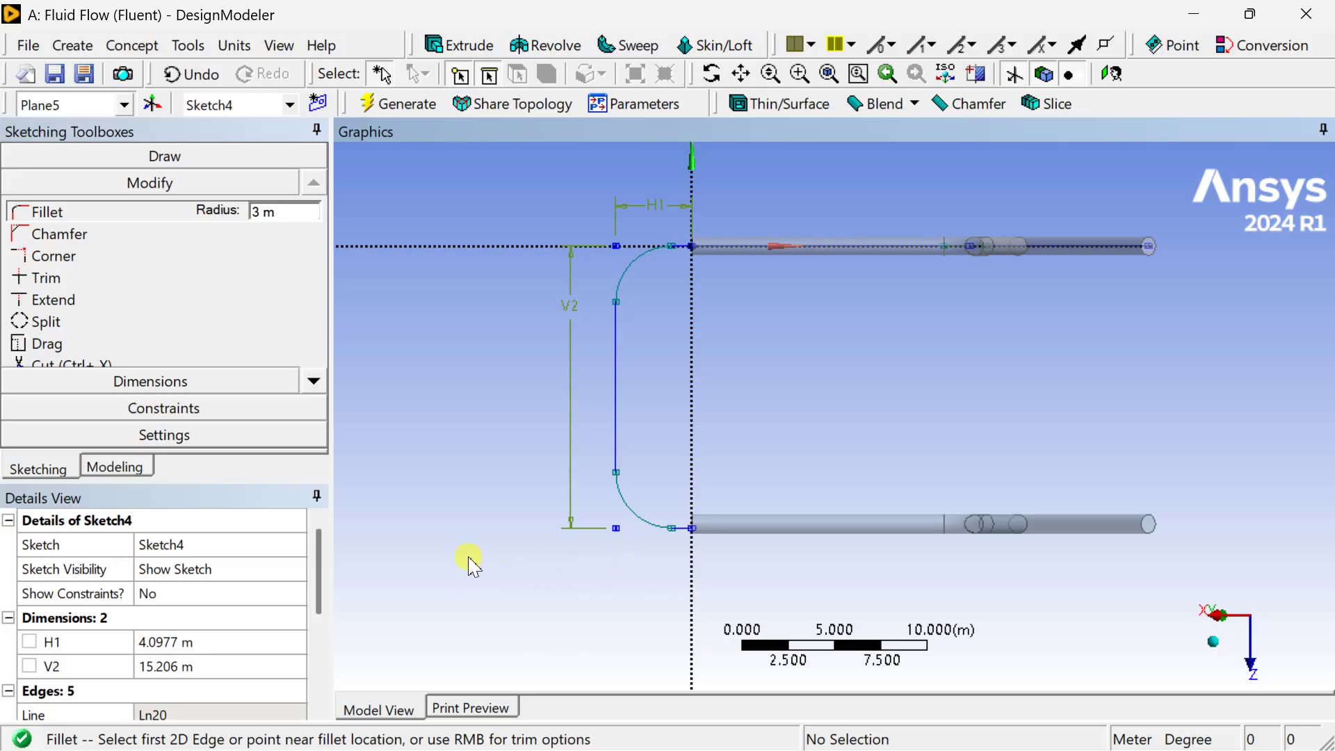
Set dimension H1 to 5 m and V2 to 15 m, and generate the path sketch
click(198, 647)
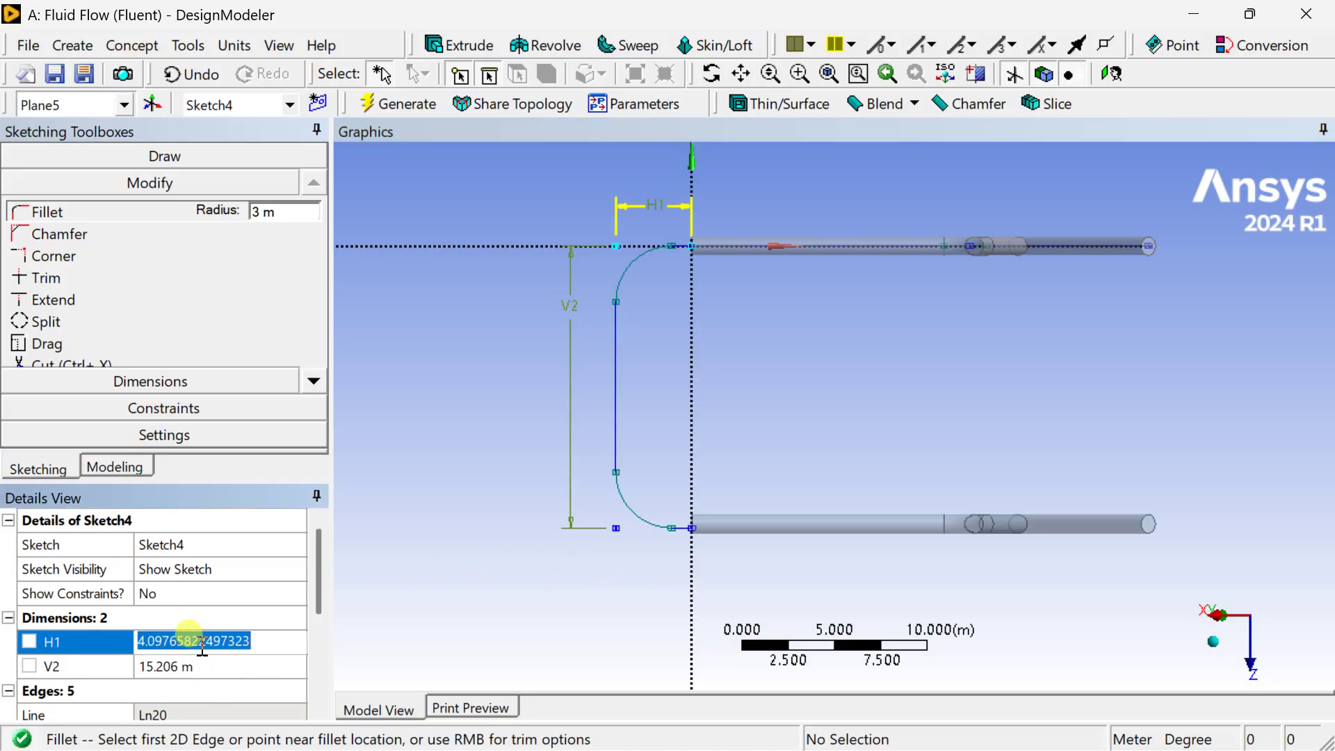
text(5)
key(Return)
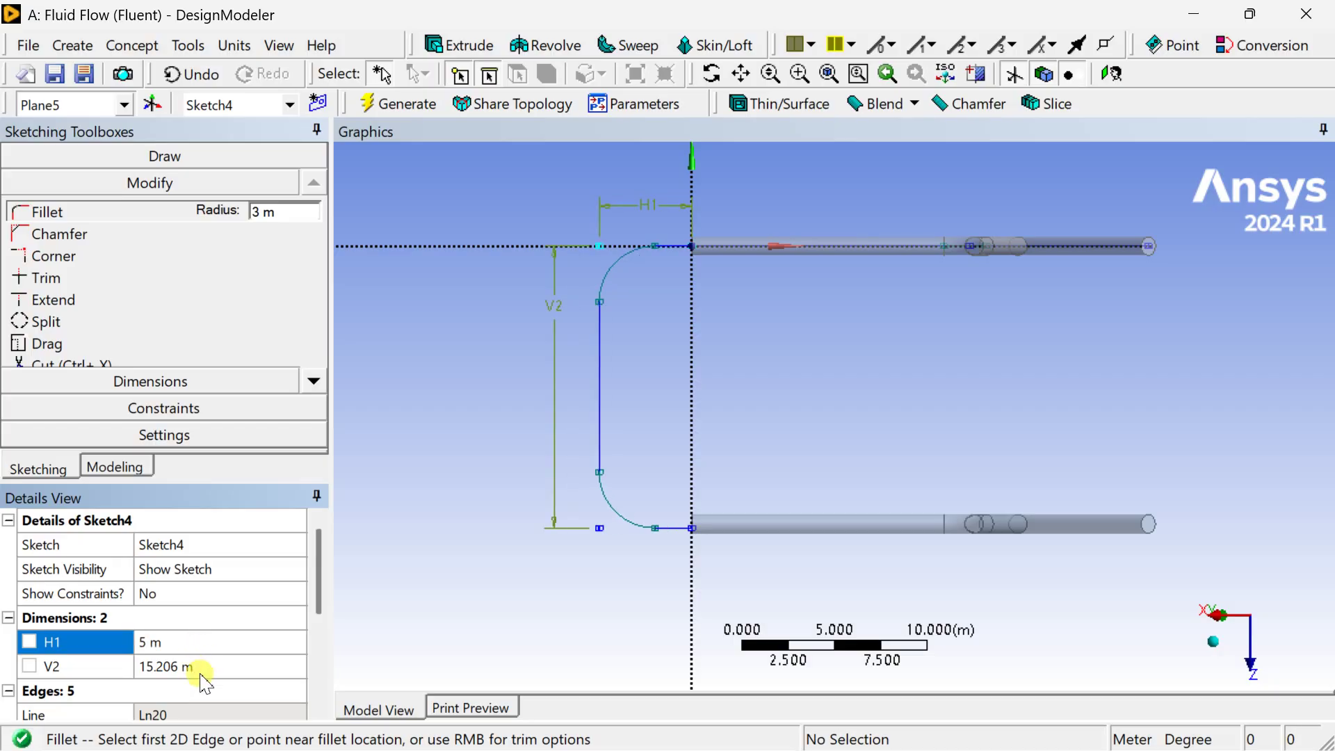
click(204, 672)
text(15)
key(Return)
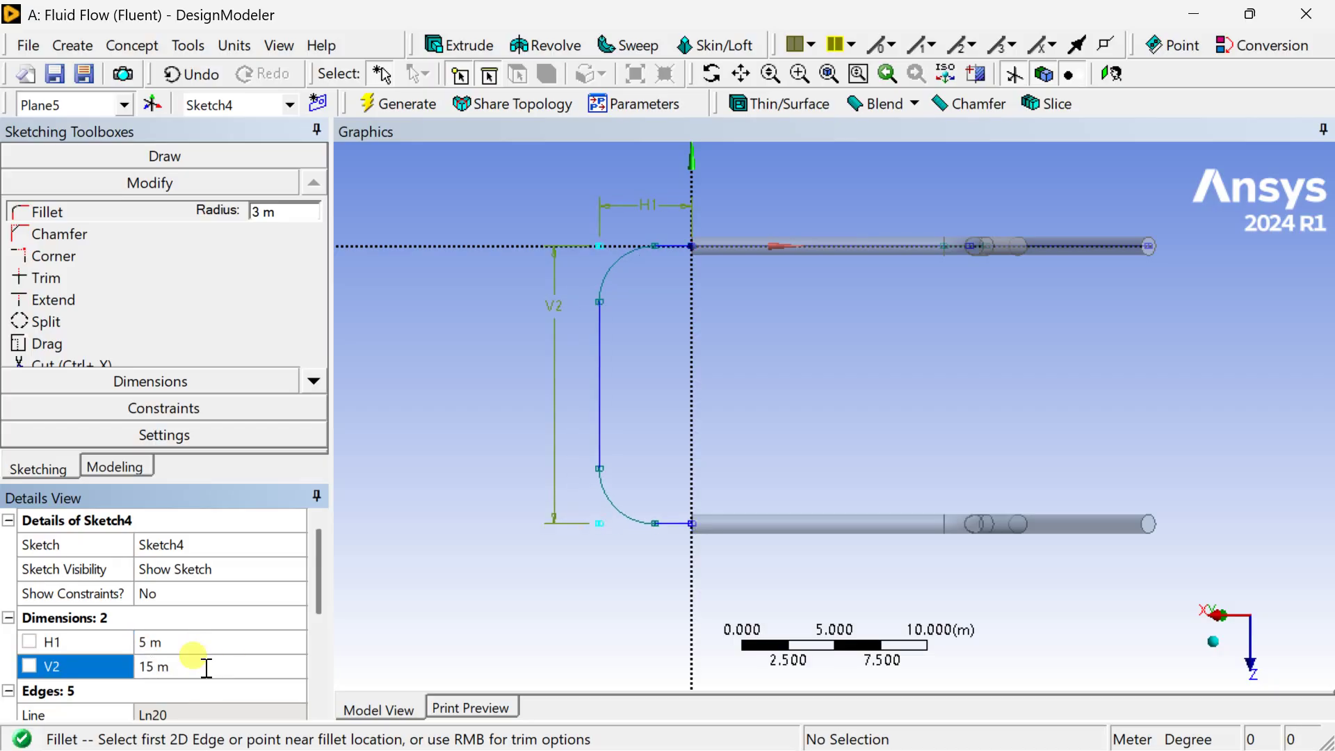
click(385, 110)
mouse_move(634, 427)
middle_down()
mouse_move(685, 352)
mouse_move(636, 271)
mouse_move(584, 274)
mouse_move(593, 301)
mouse_move(629, 301)
mouse_move(707, 408)
middle_up()
scroll(707, 408, down, 1)
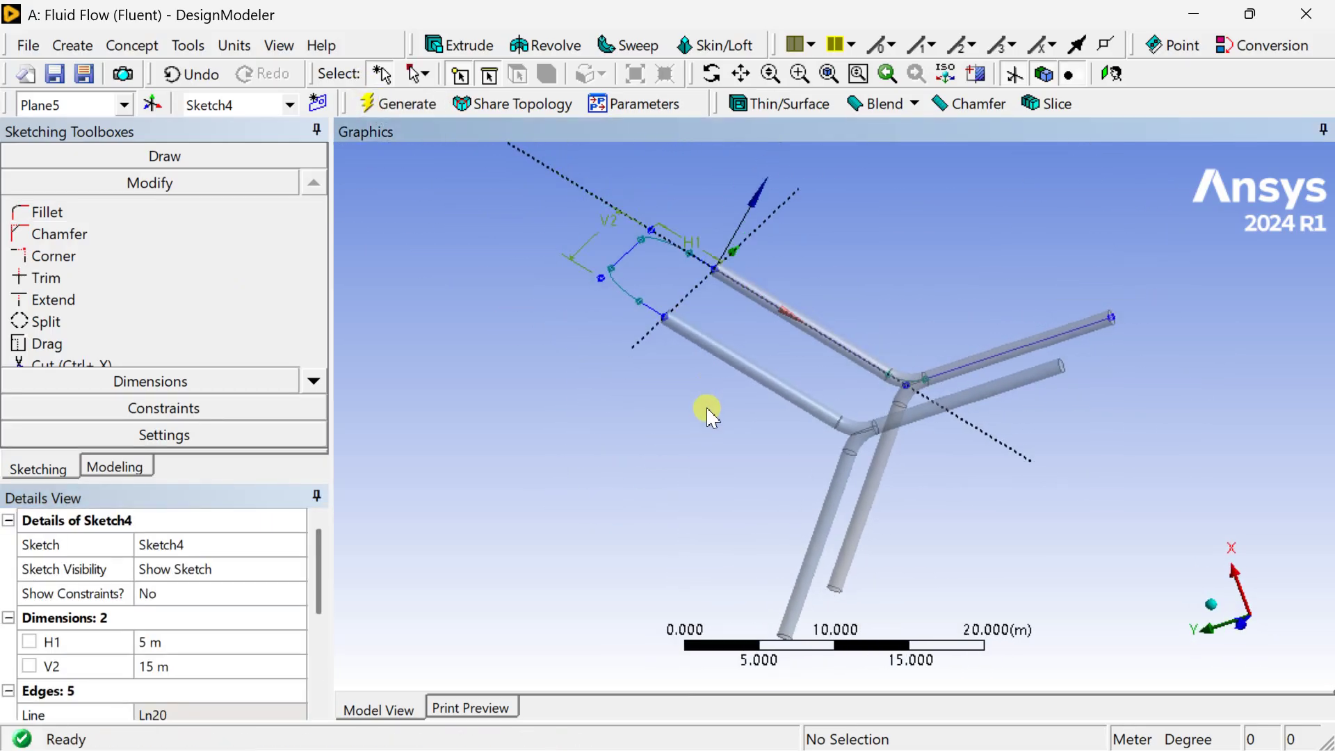
Start a Sweep feature with the circular end face of the branch pipe at Plane5's origin as its profile
click(1210, 603)
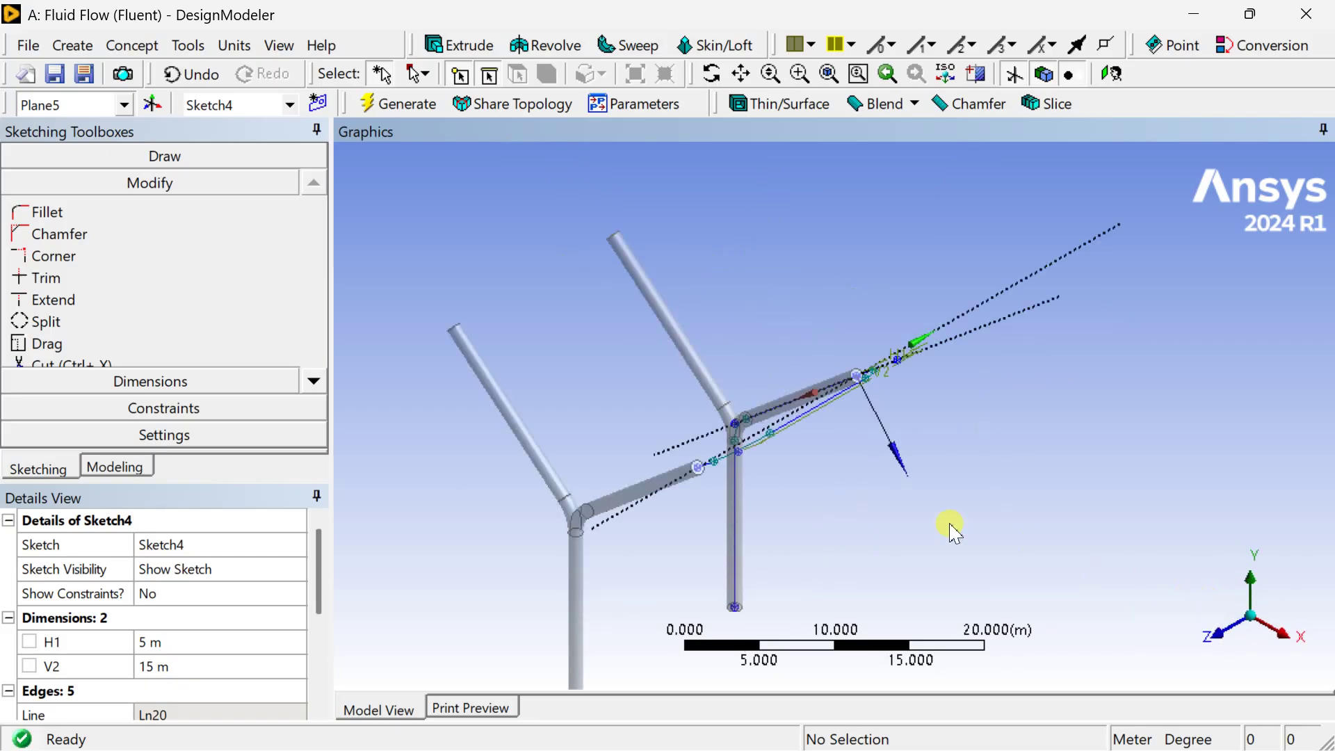
scroll(807, 518, up, 2)
scroll(786, 502, down, 3)
middle_drag(780, 512, 835, 548)
scroll(834, 549, up, 2)
scroll(820, 508, up, 2)
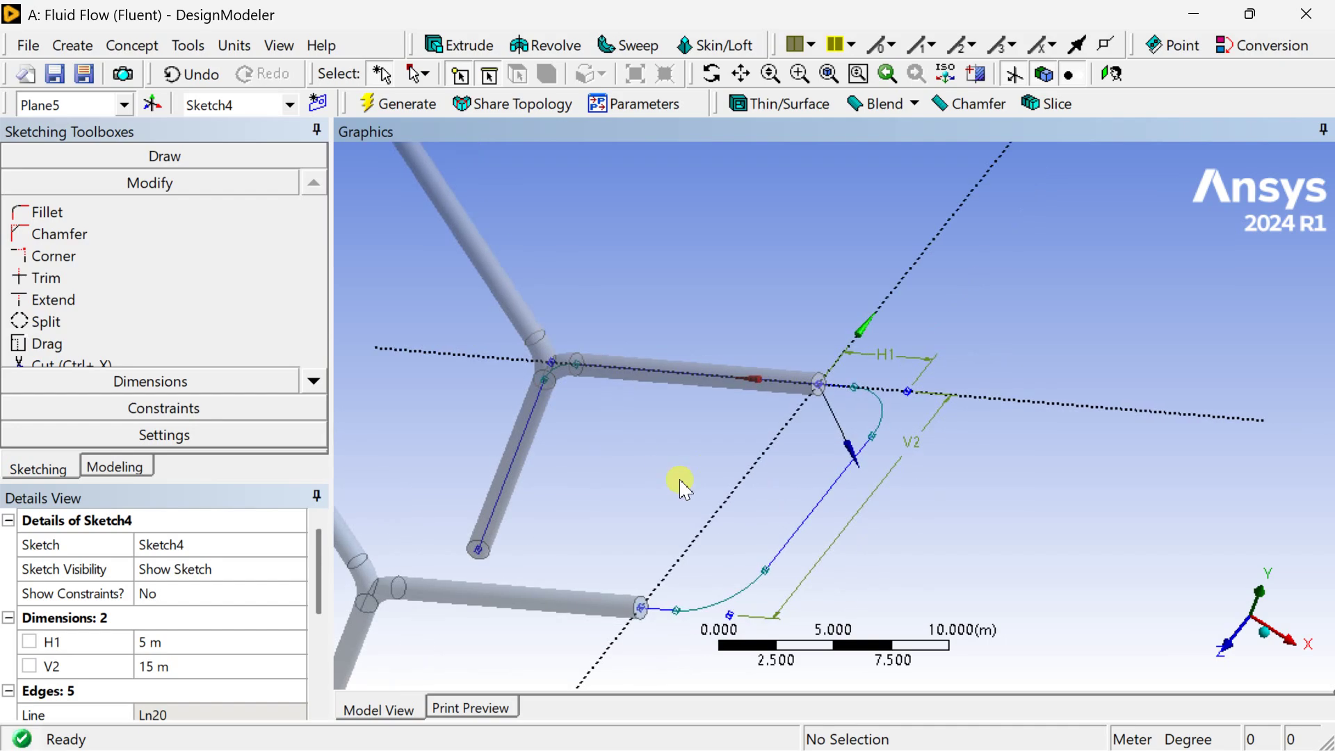
scroll(685, 487, up, 1)
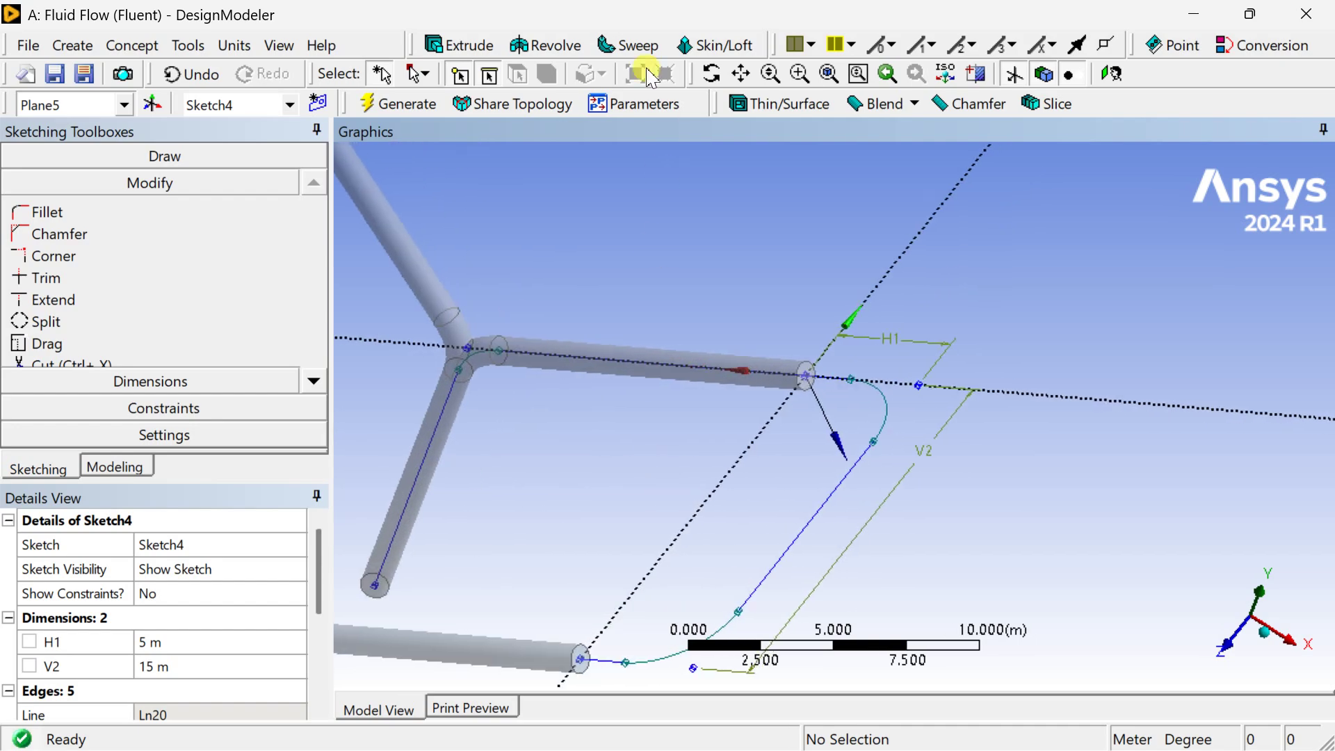
click(631, 46)
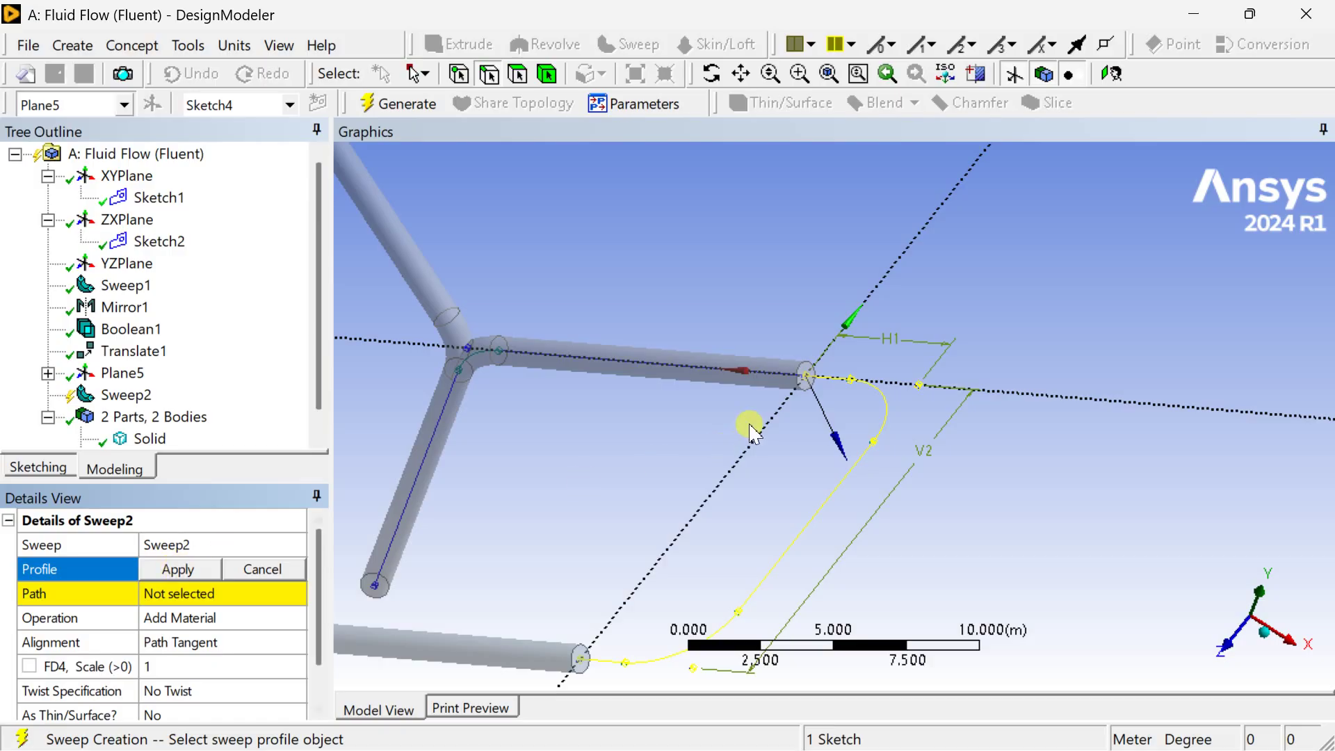
click(548, 75)
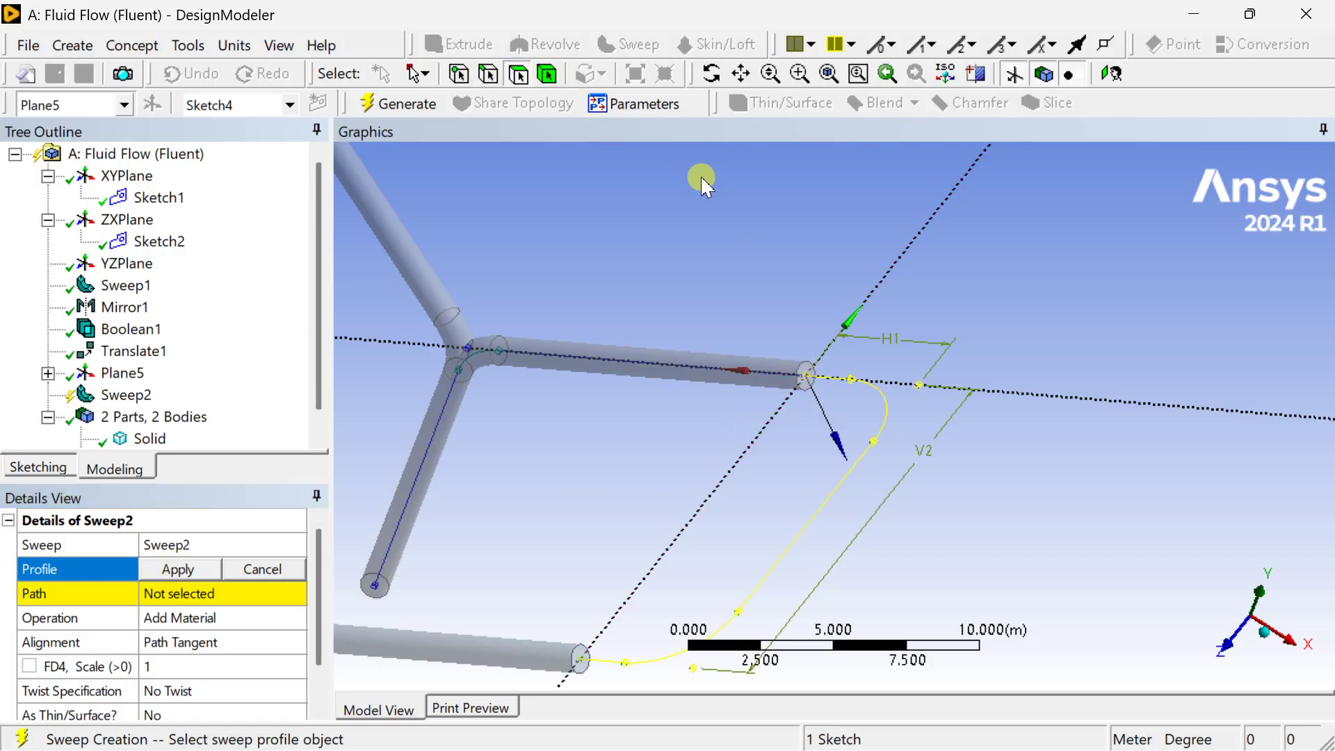
click(801, 376)
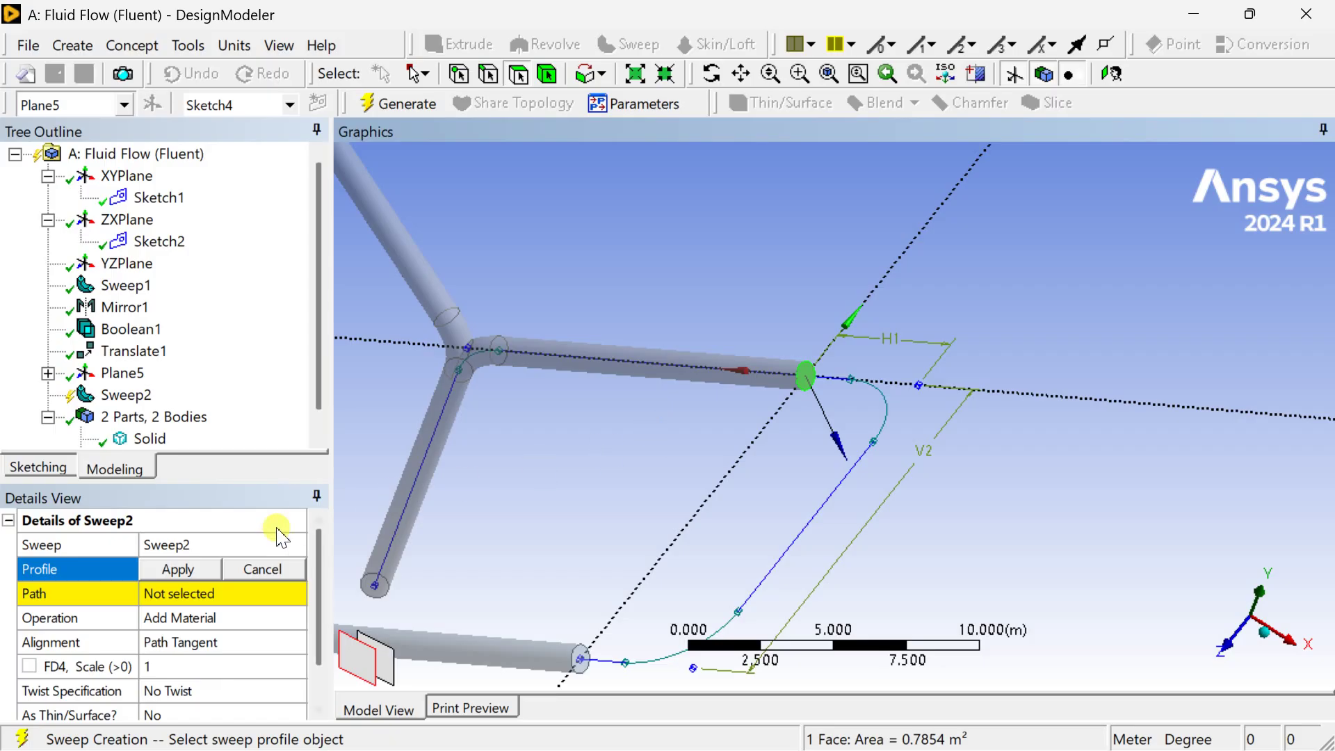
click(179, 570)
click(183, 597)
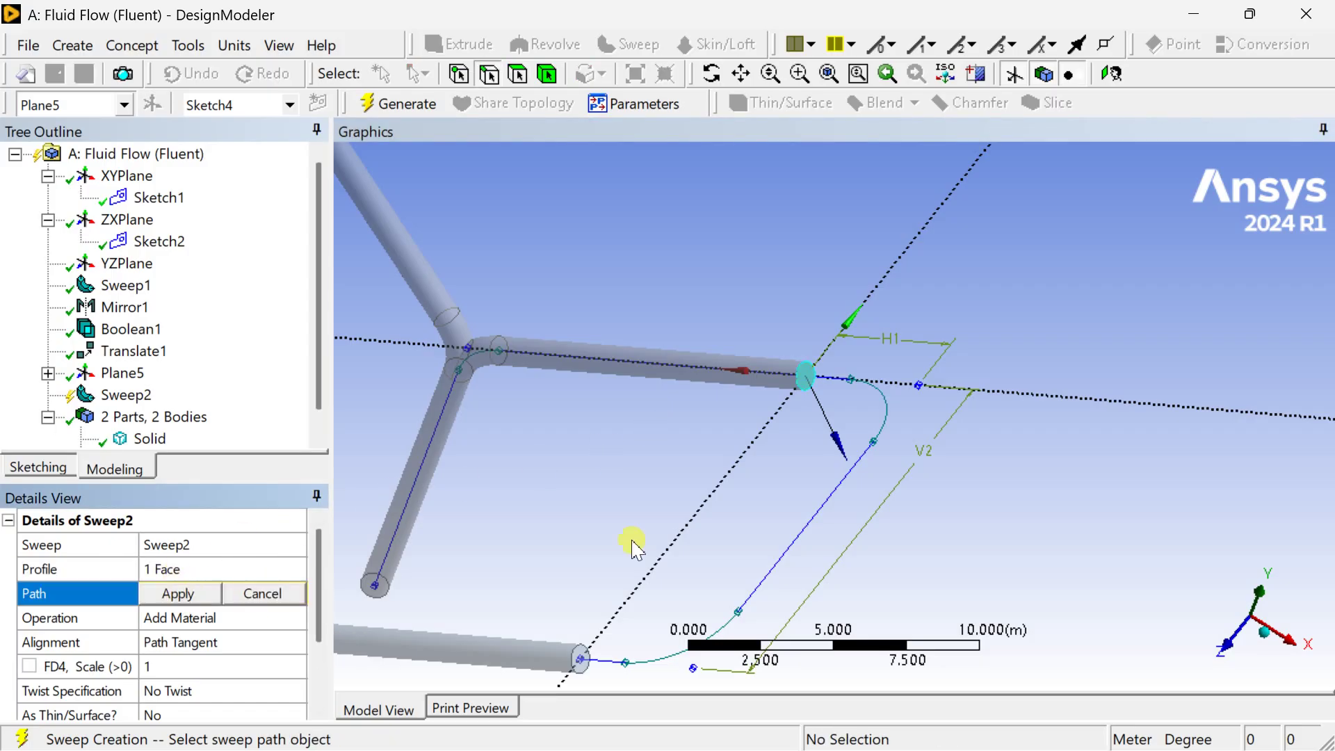
Use the filleted U-shaped Sketch4 as the sweep path and generate the sweep
click(847, 479)
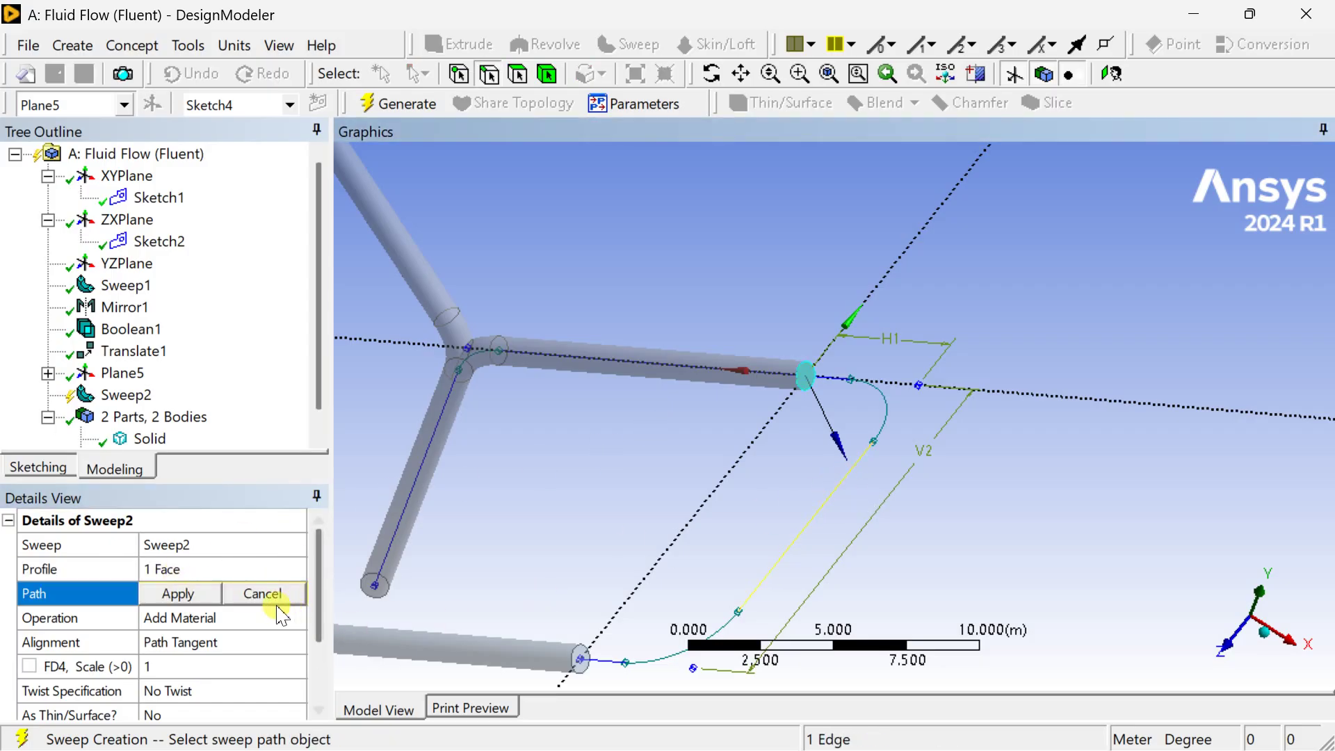
click(182, 594)
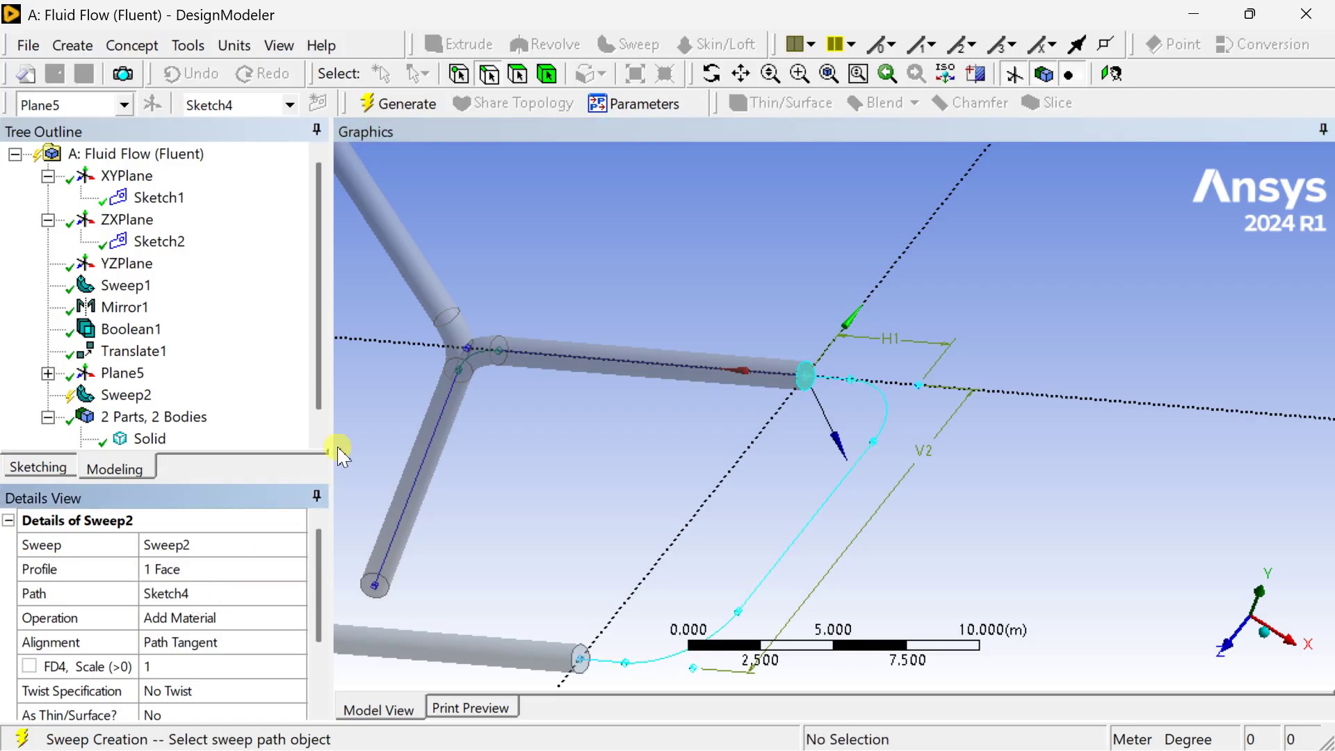
click(409, 105)
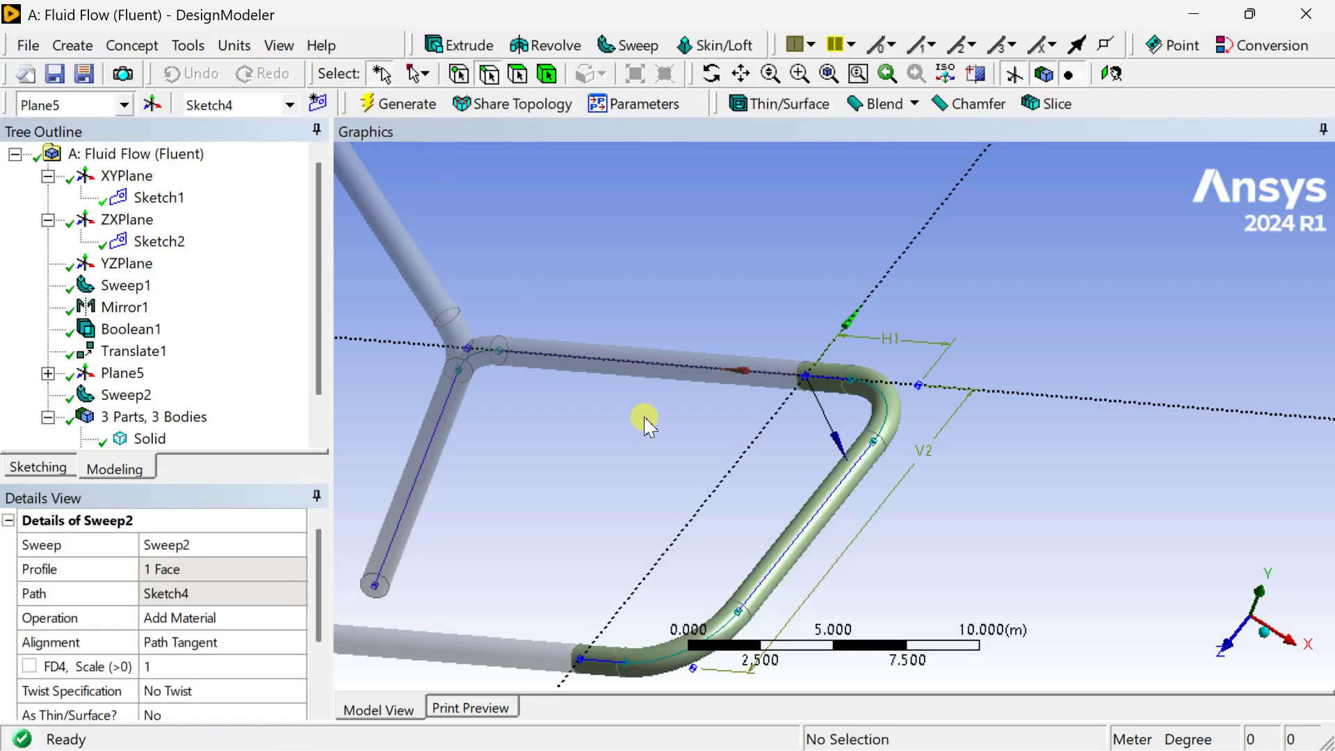
Examine from several angles how the swept U-bend connects the two branch pipe ends
scroll(643, 431, down, 3)
middle_drag(650, 455, 709, 448)
scroll(710, 448, up, 4)
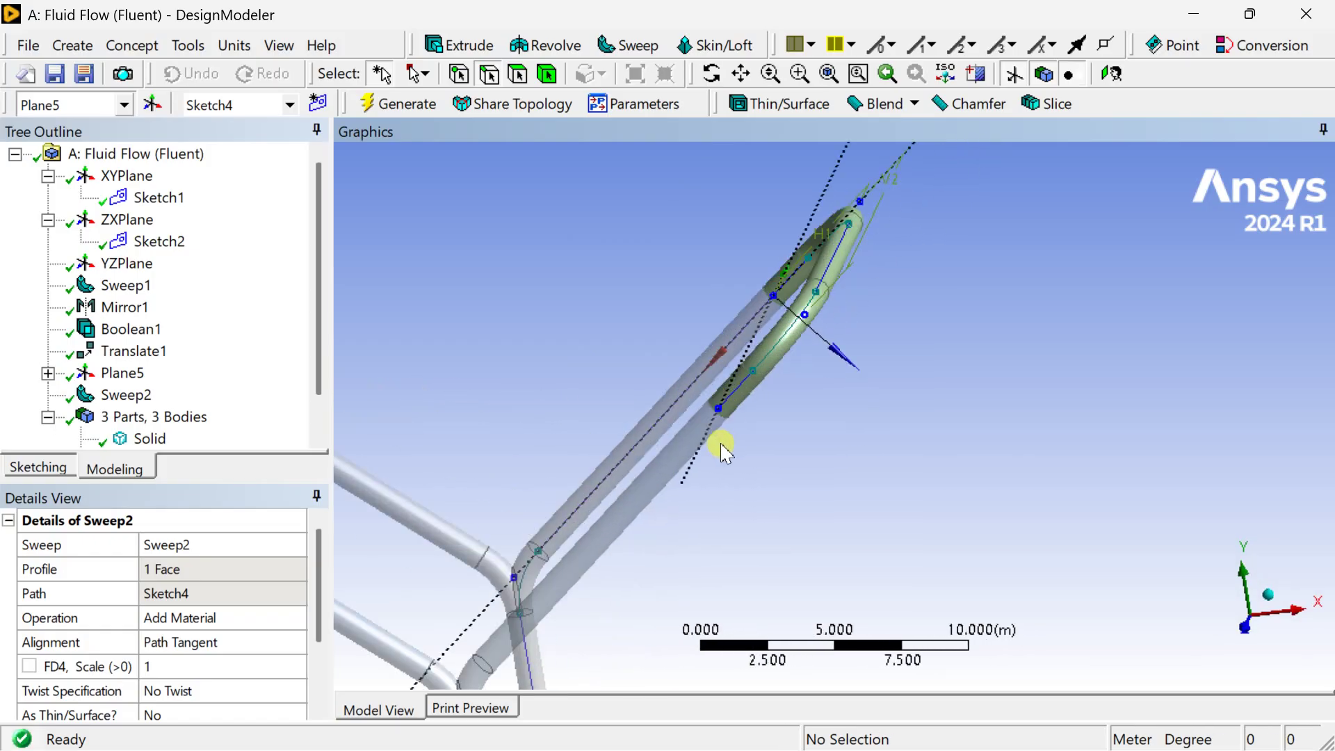
scroll(648, 463, down, 4)
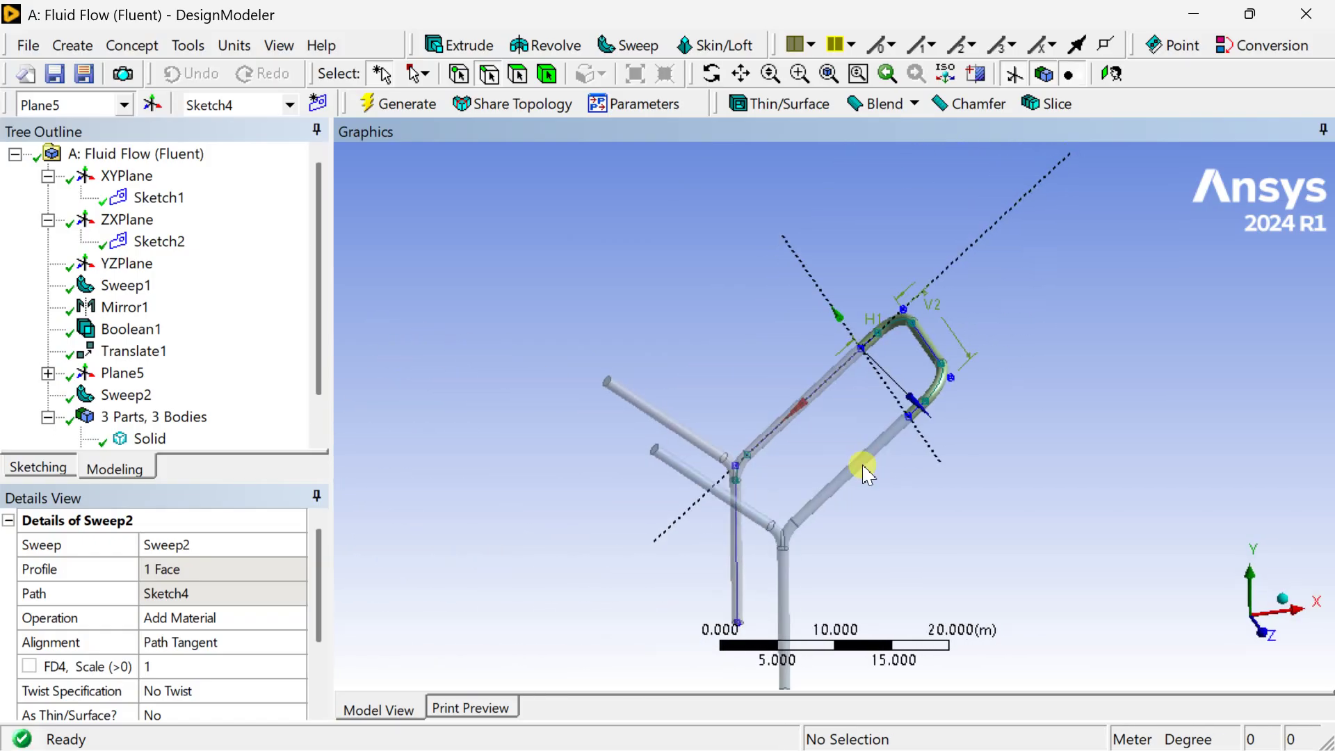
click(119, 395)
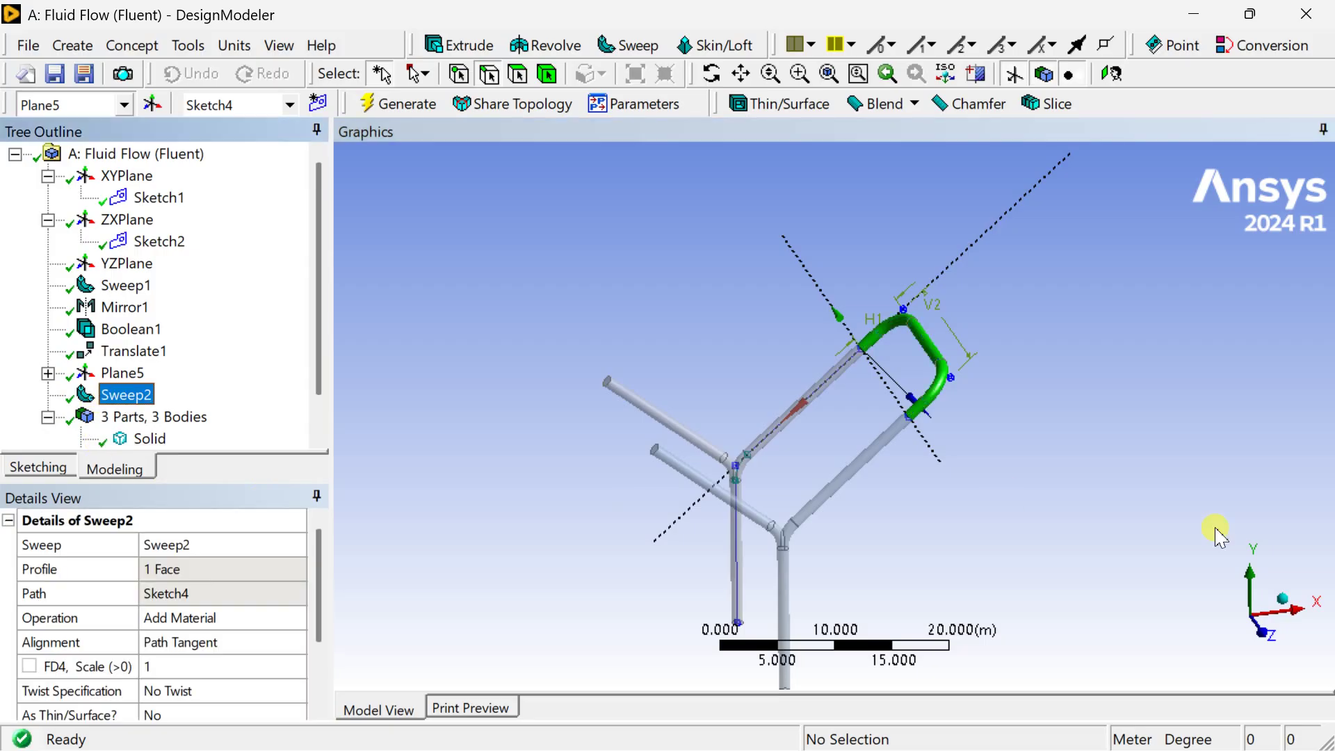
click(1268, 642)
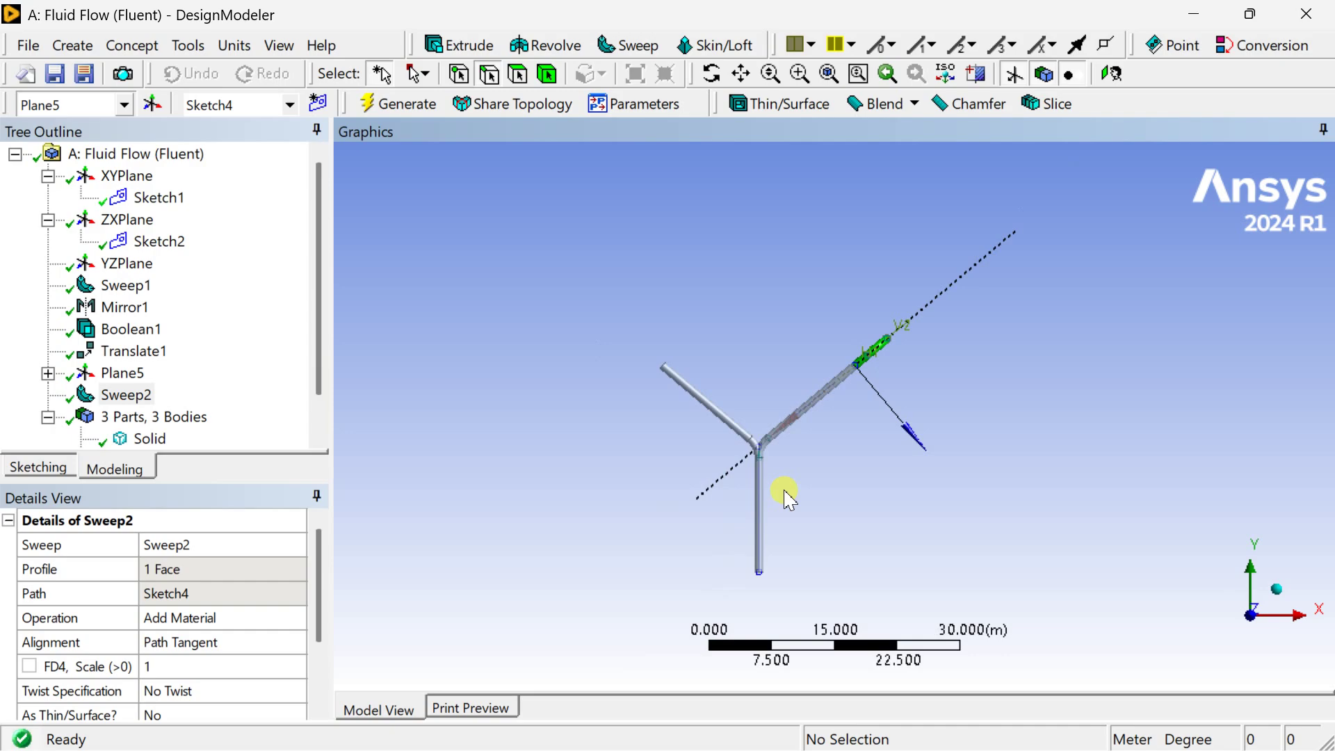
middle_drag(781, 491, 821, 528)
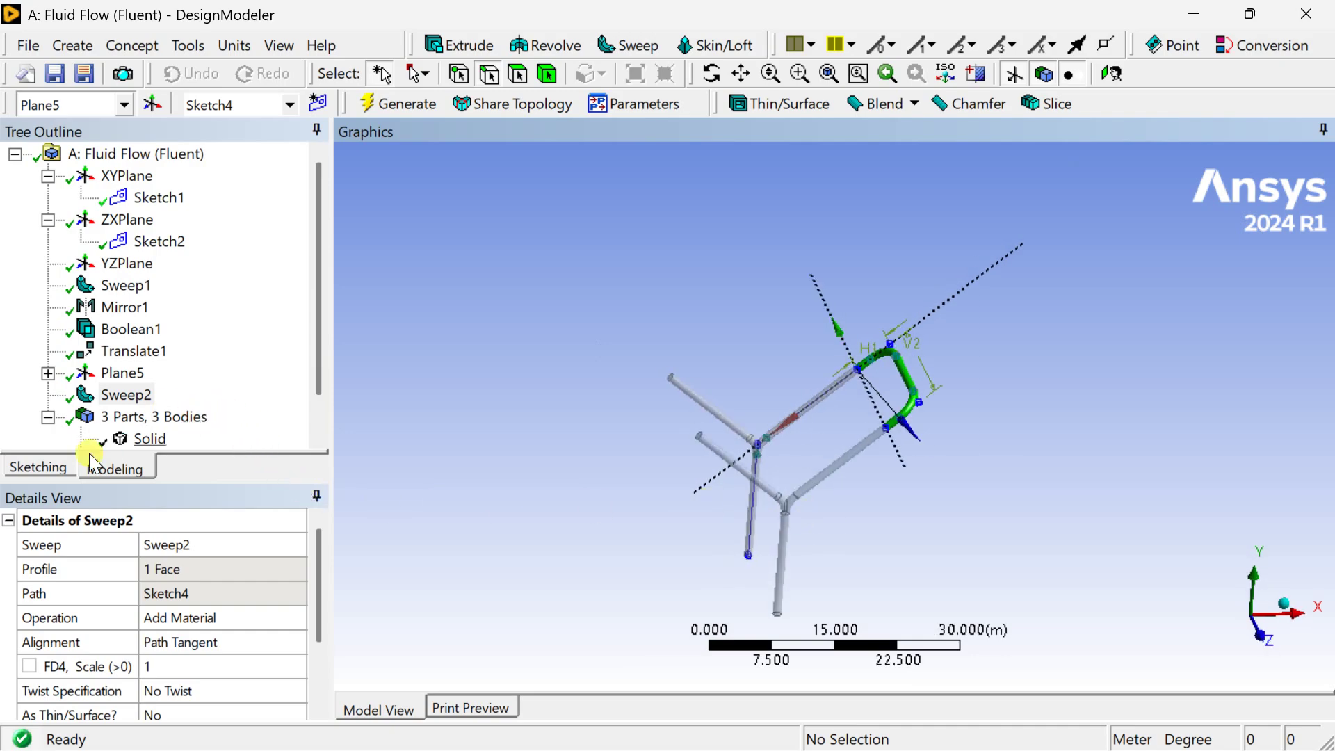
scroll(135, 441, down, 1)
Create a Mirror body transformation for the swept U-bend solid, with YZPlane as the mirror plane
click(142, 443)
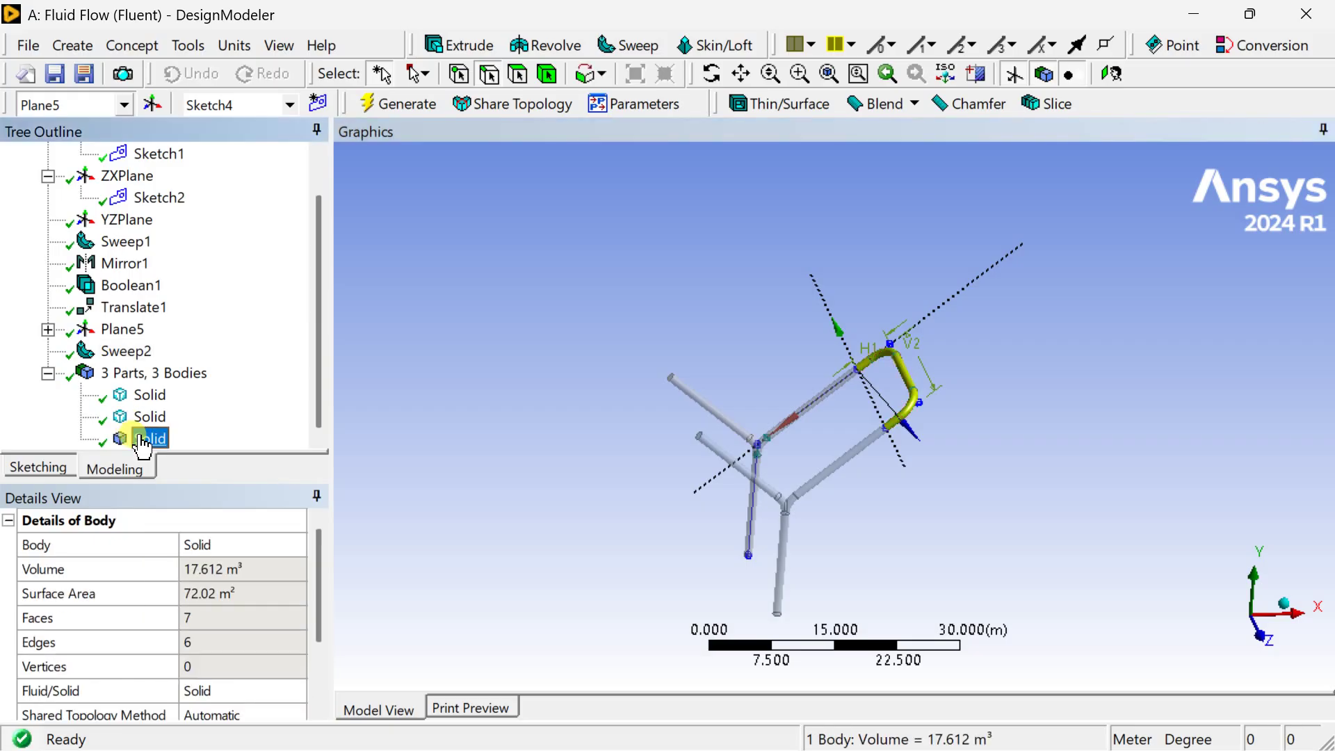
click(72, 45)
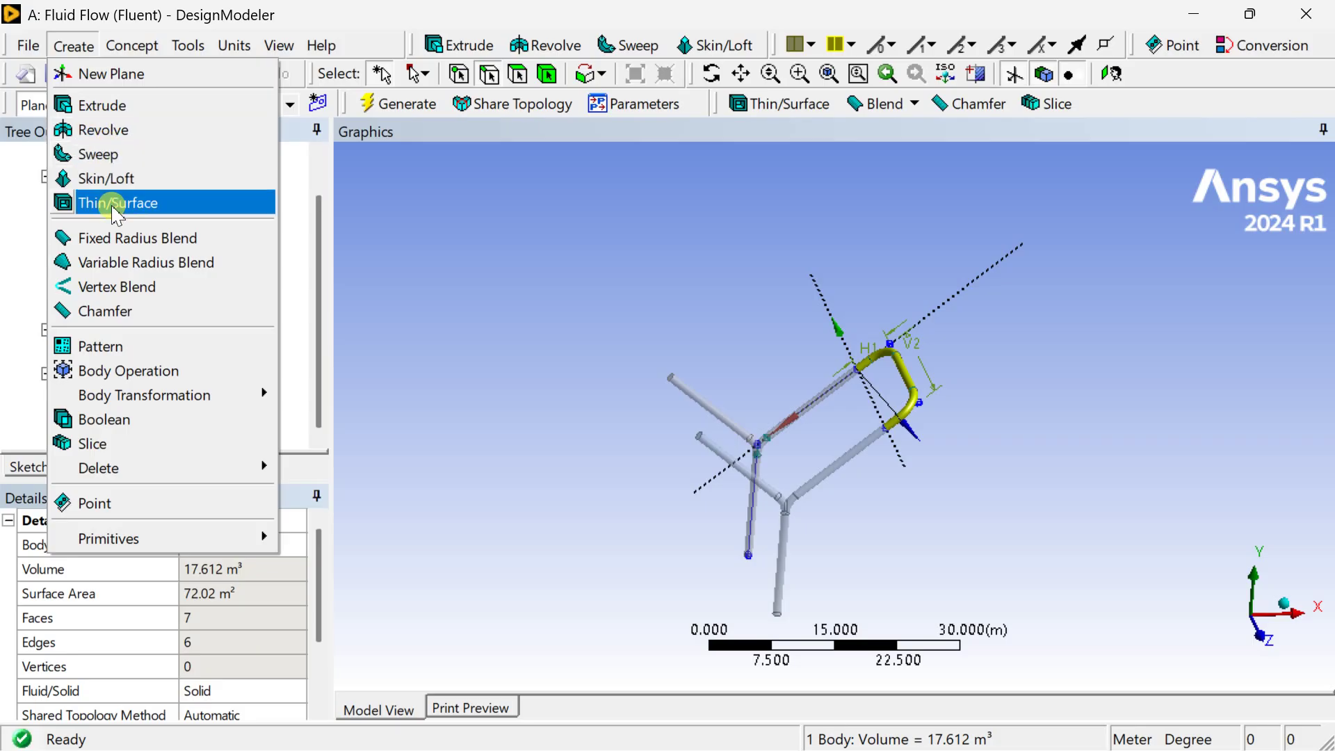
mouse_move(242, 404)
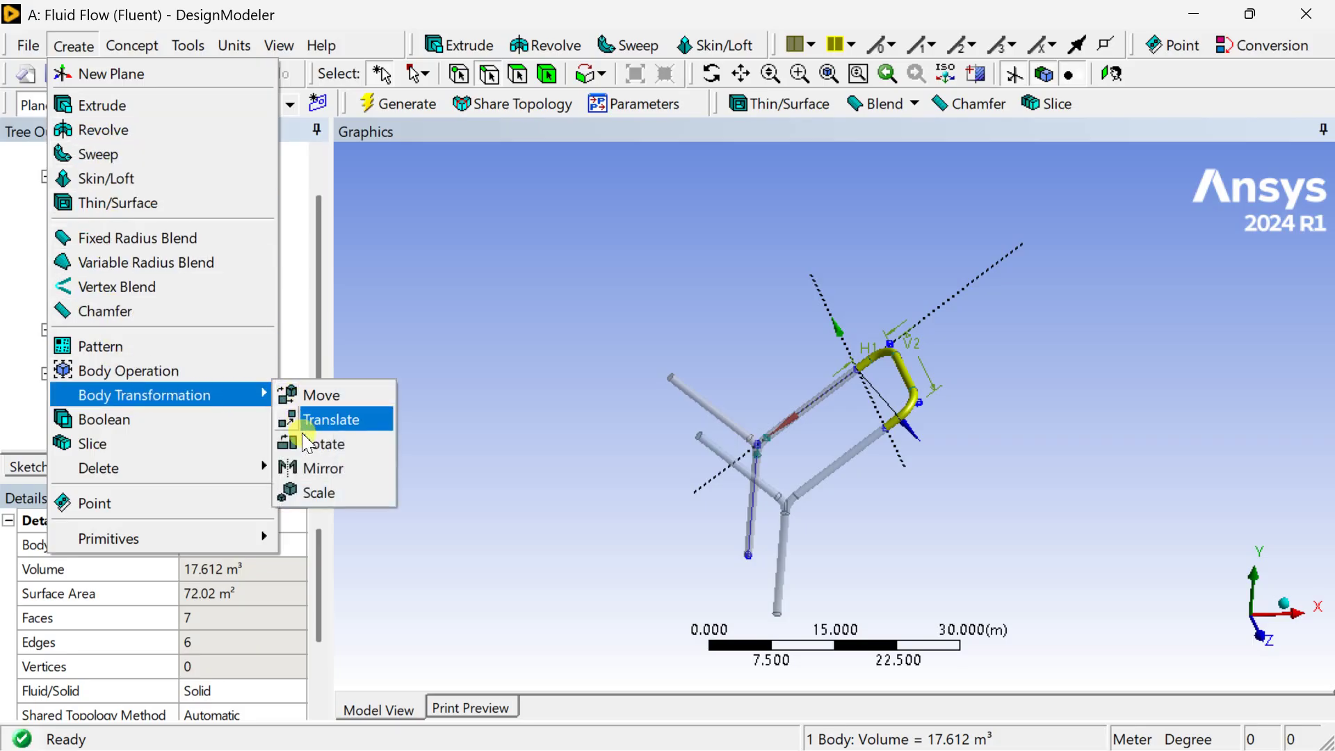
click(321, 470)
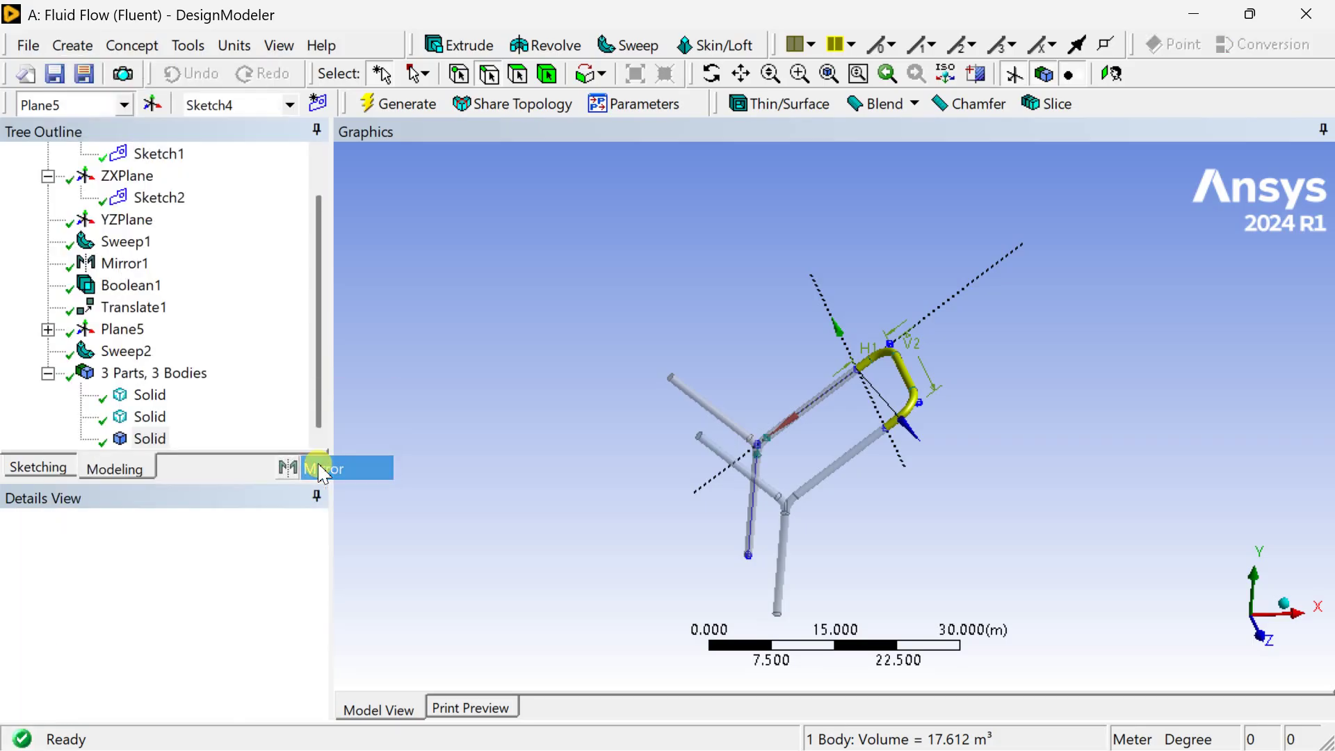
scroll(184, 328, up, 1)
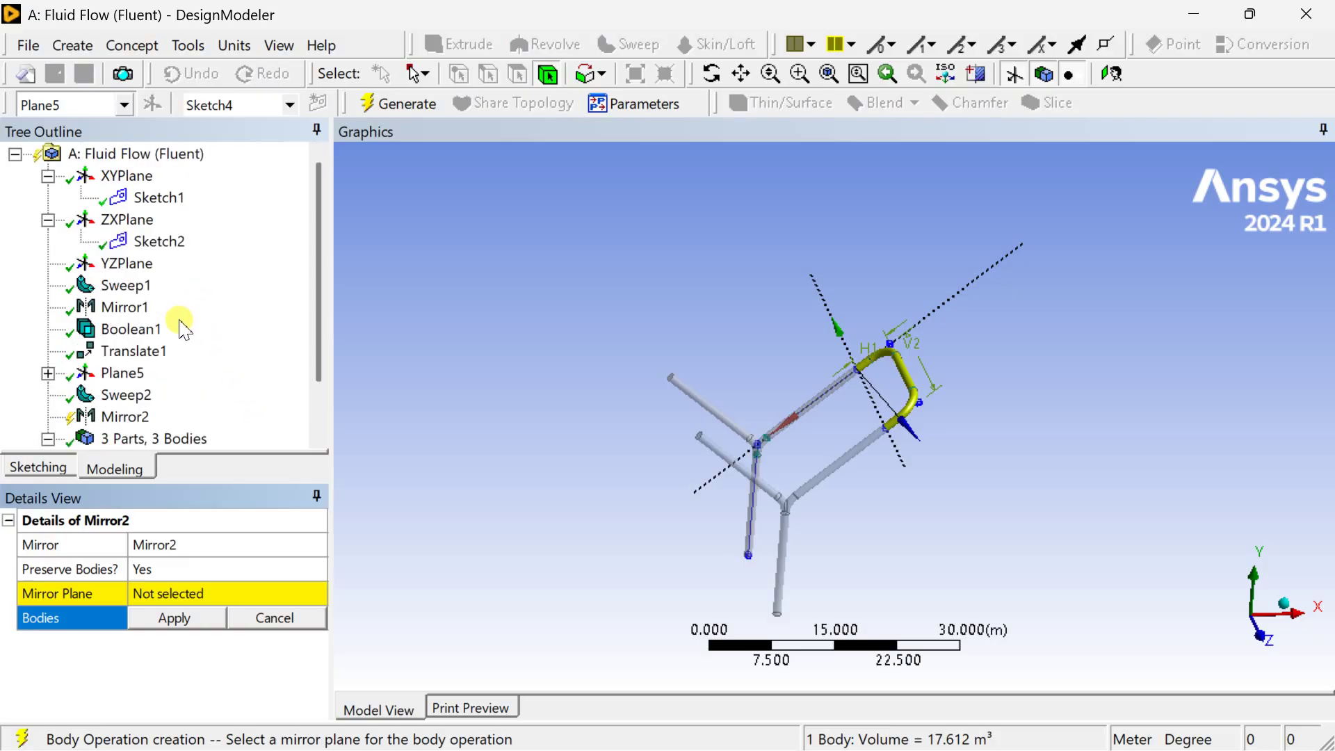
click(129, 263)
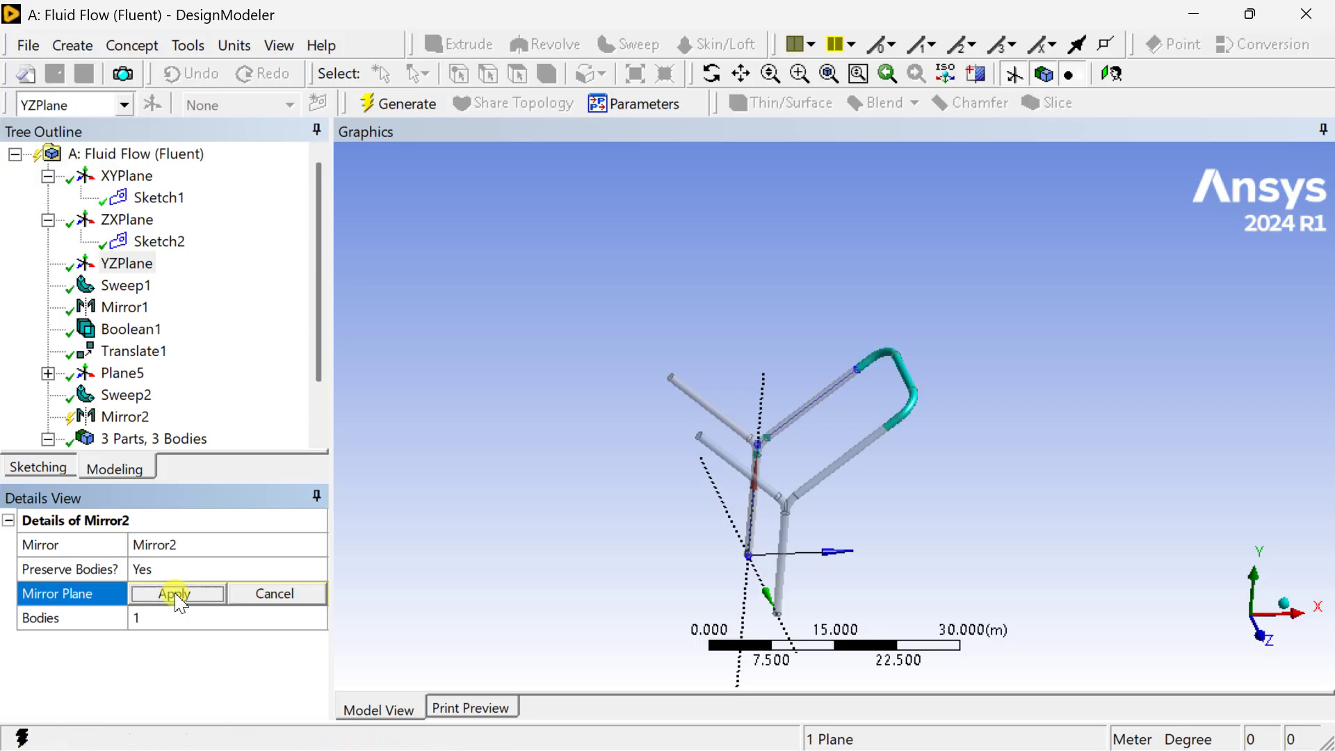
click(176, 593)
Reapply the U-bend solid as the body to mirror and generate the mirrored copy
click(174, 621)
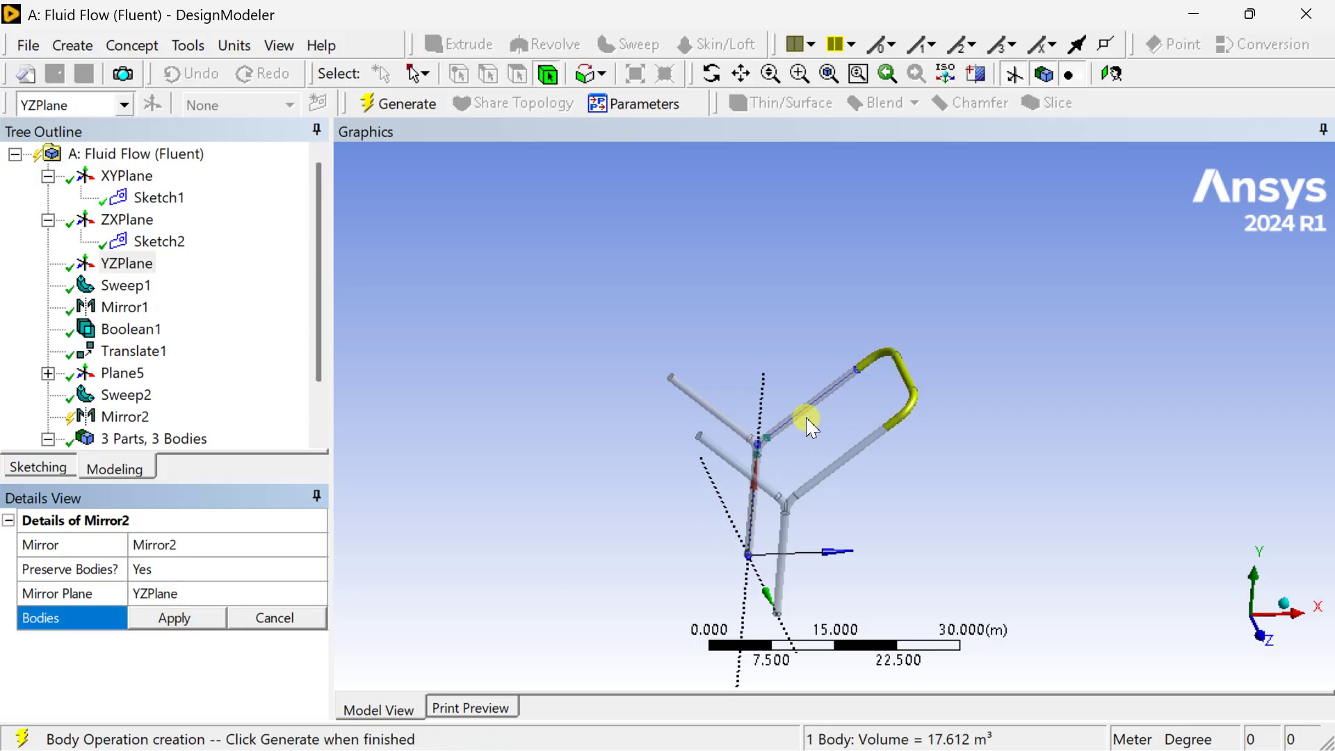
scroll(110, 417, down, 1)
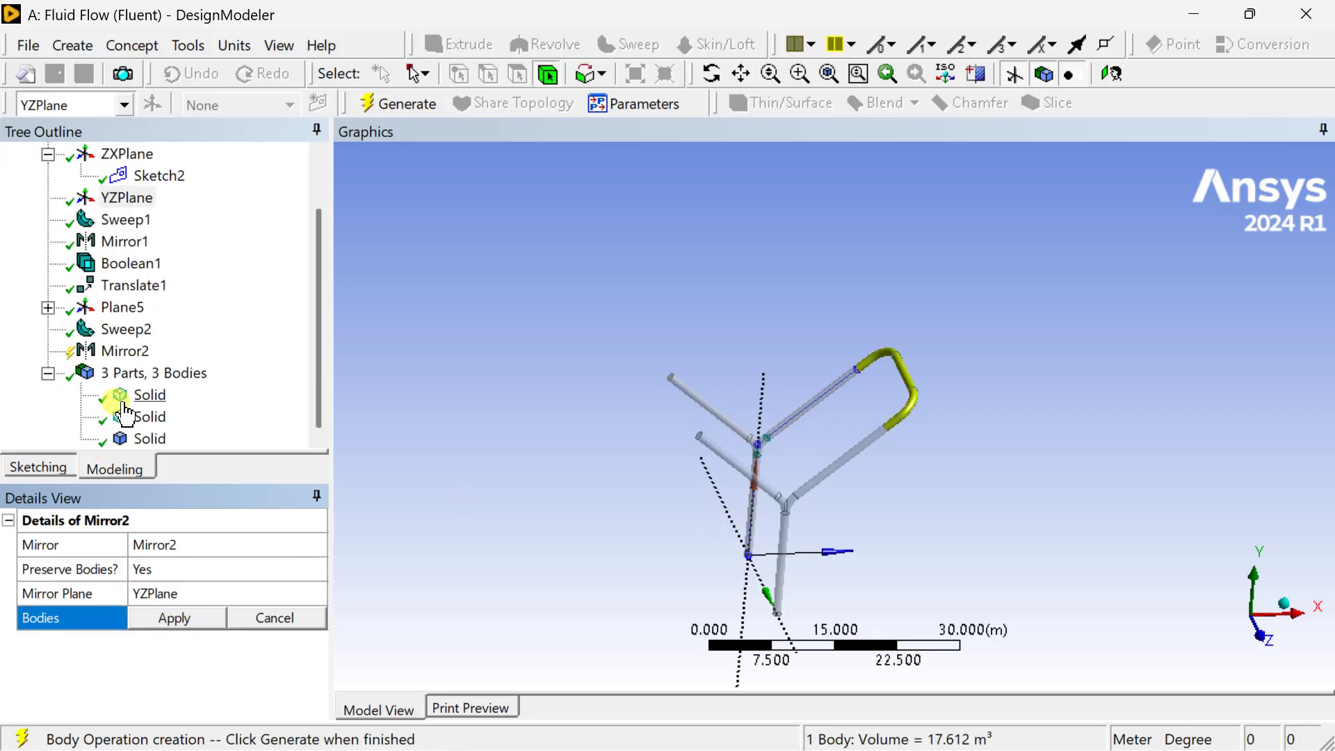
click(144, 438)
click(172, 618)
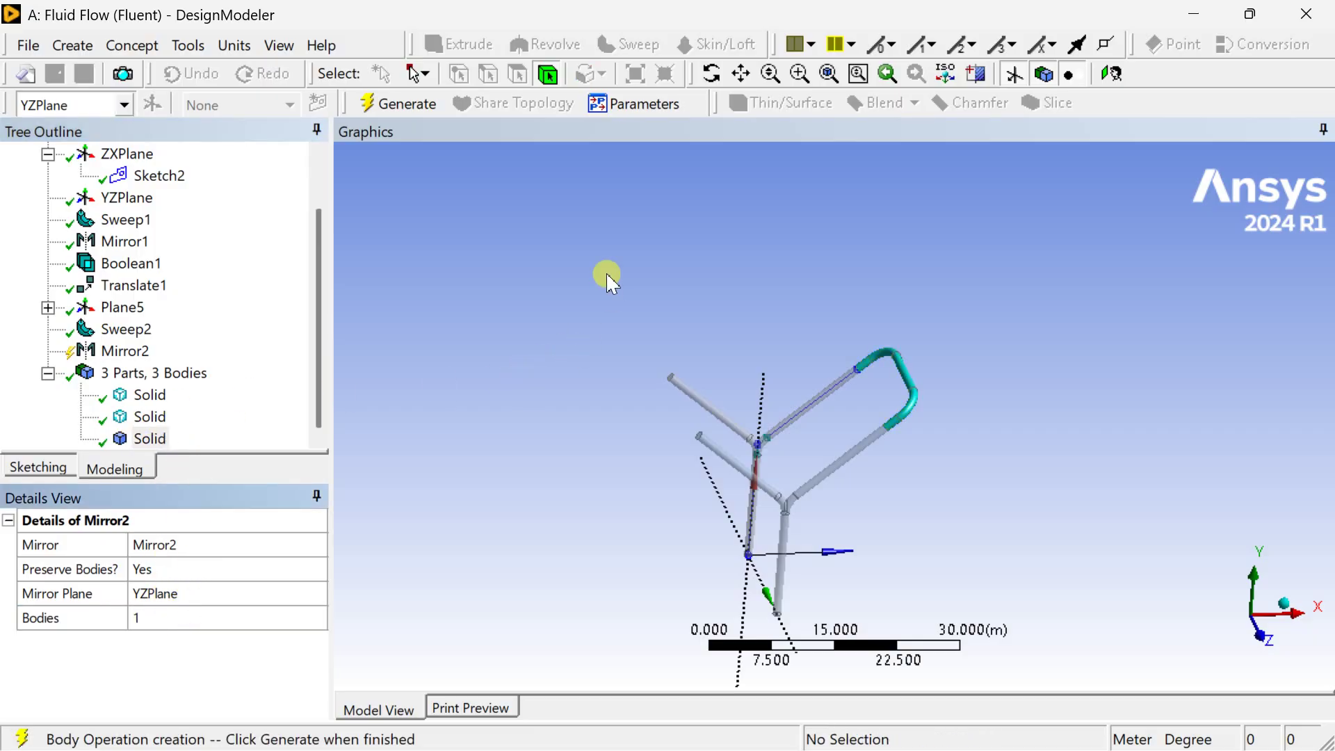
click(425, 103)
middle_drag(644, 376, 706, 362)
scroll(745, 410, down, 5)
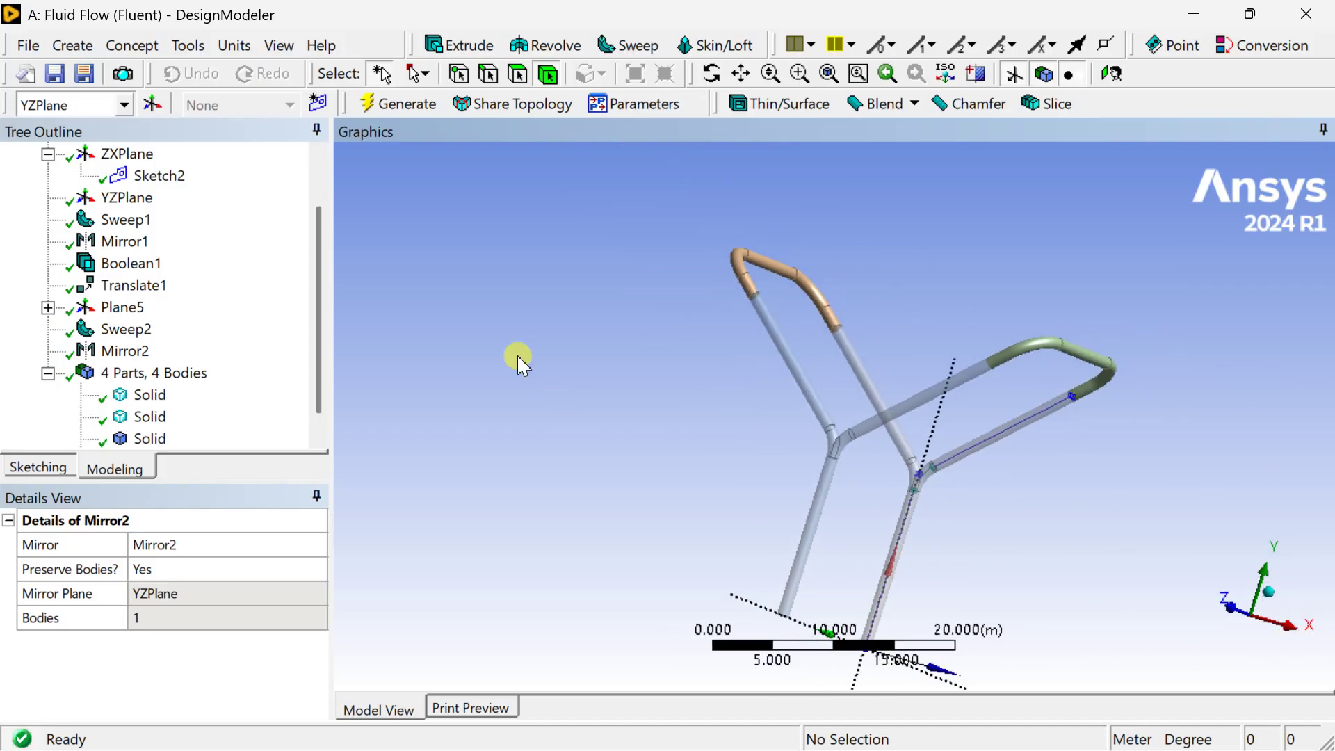
Unite all four pipe solids into one body with a Boolean operation and generate it
click(83, 50)
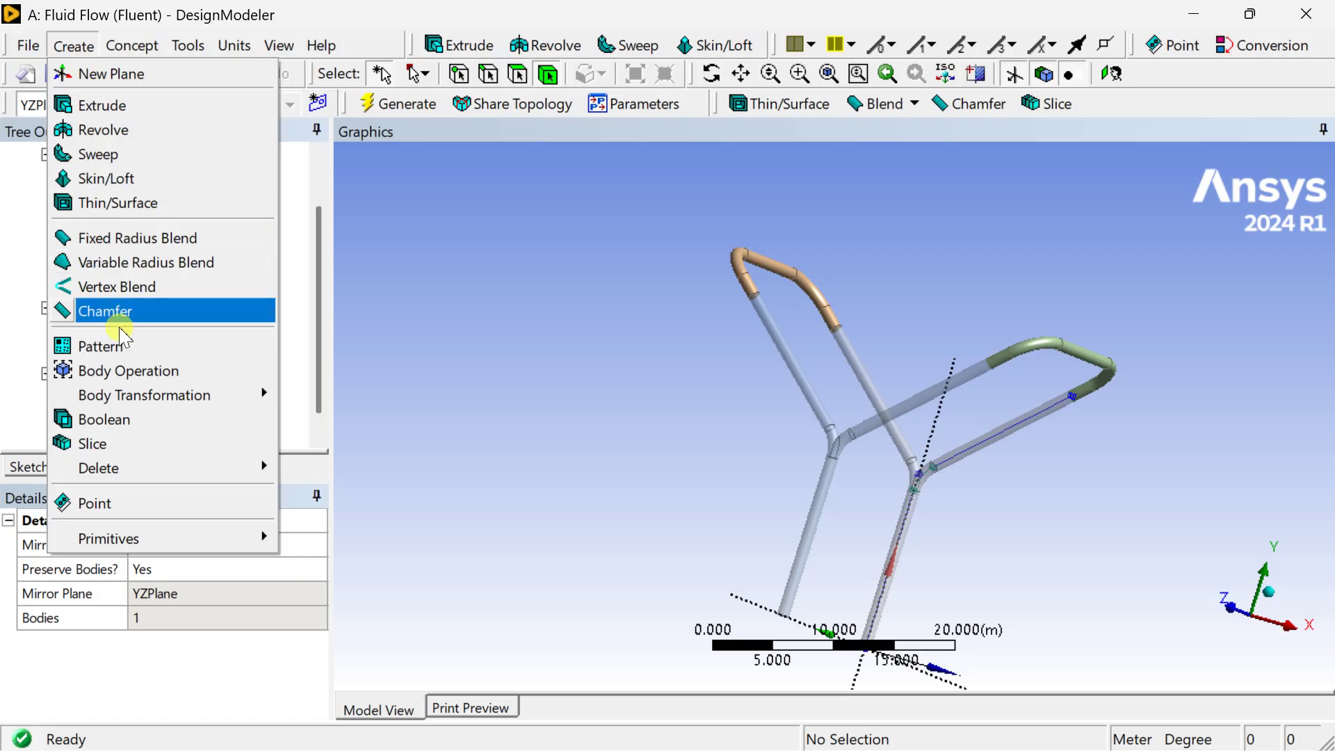
click(128, 418)
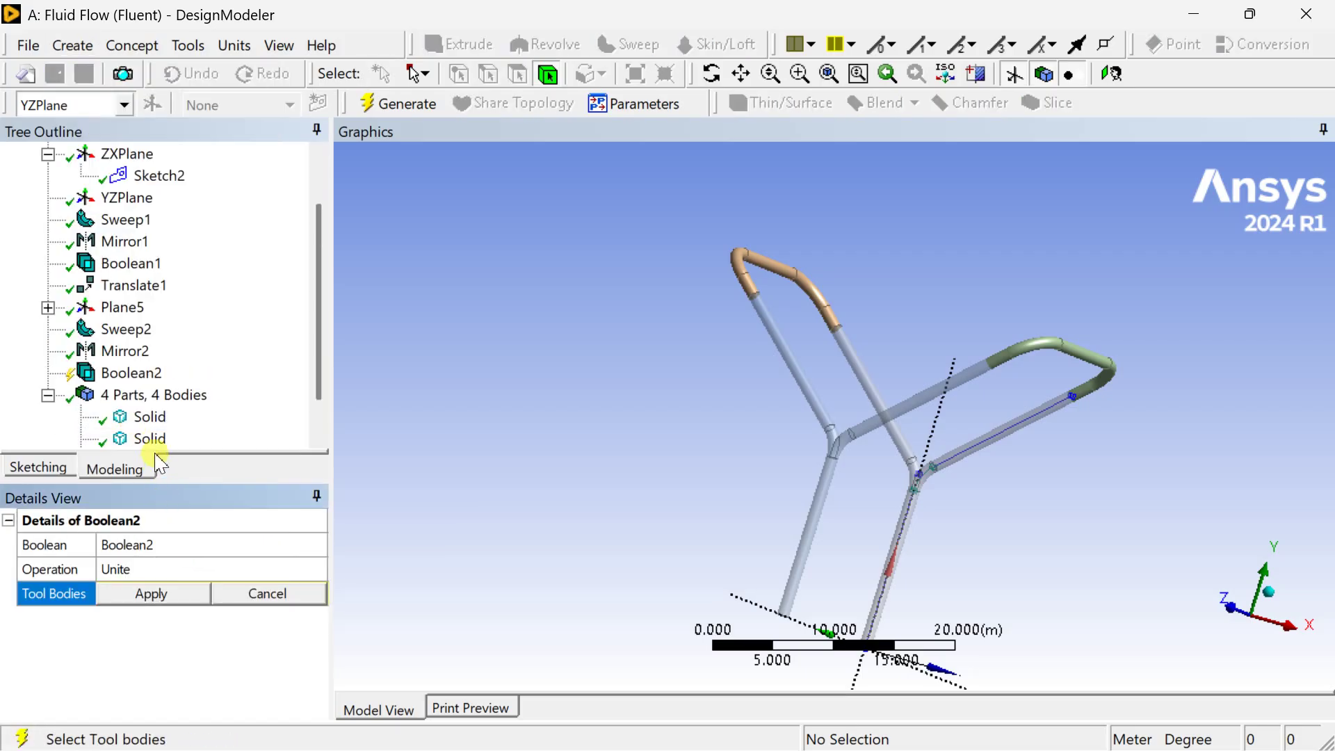
scroll(167, 417, down, 1)
click(148, 373)
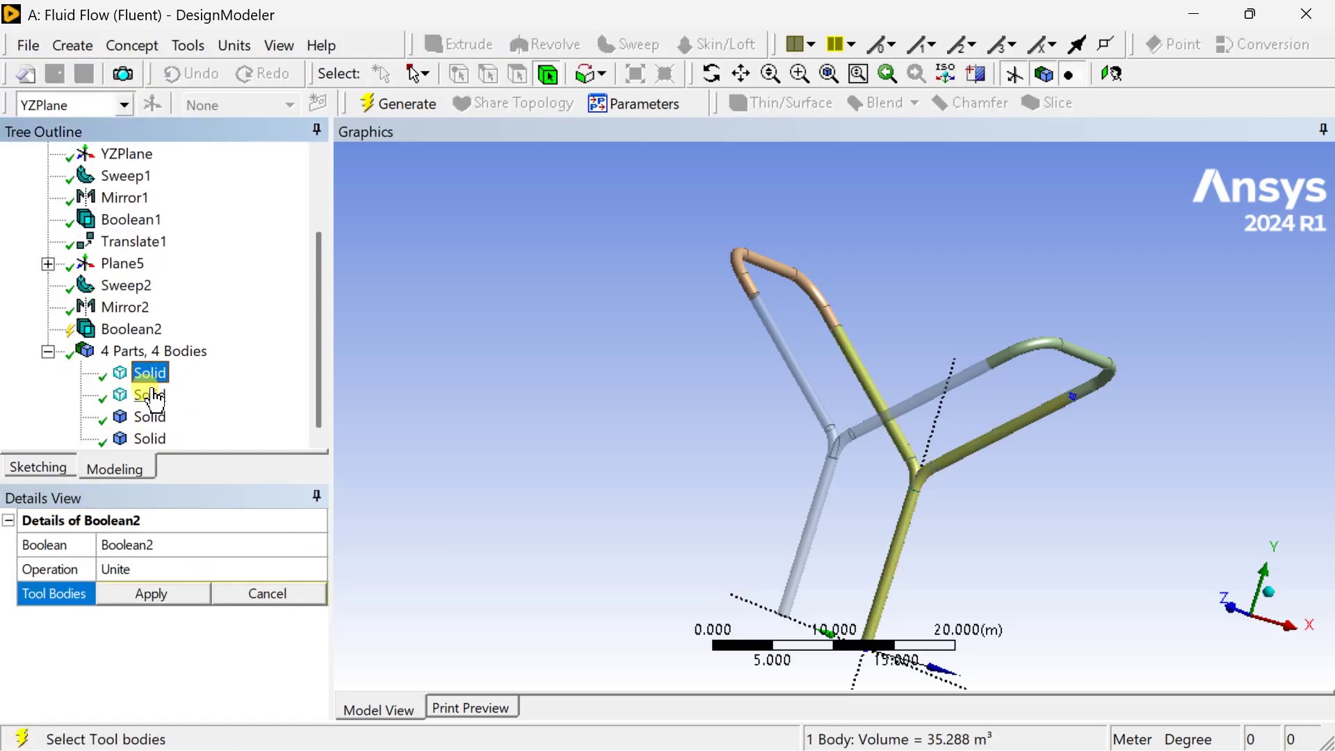
ctrl+click(150, 395)
ctrl+click(150, 416)
ctrl+click(149, 439)
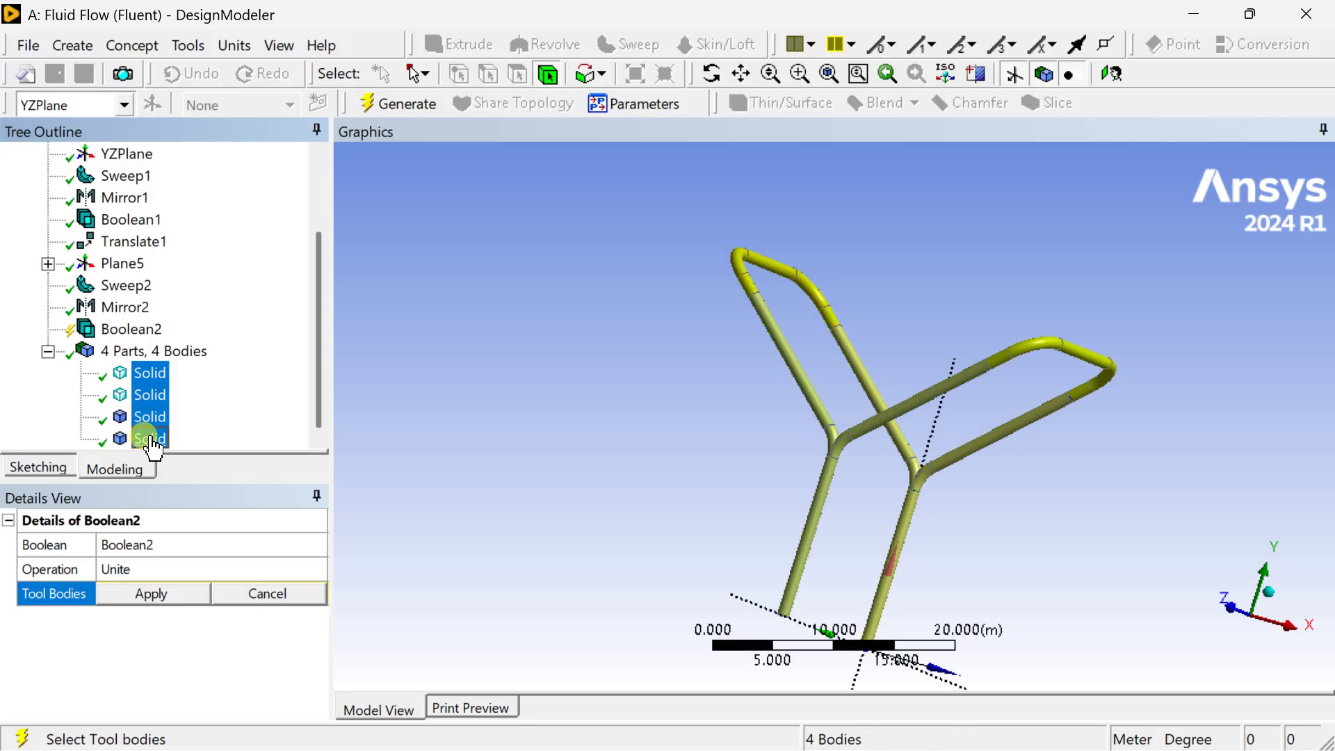
click(182, 611)
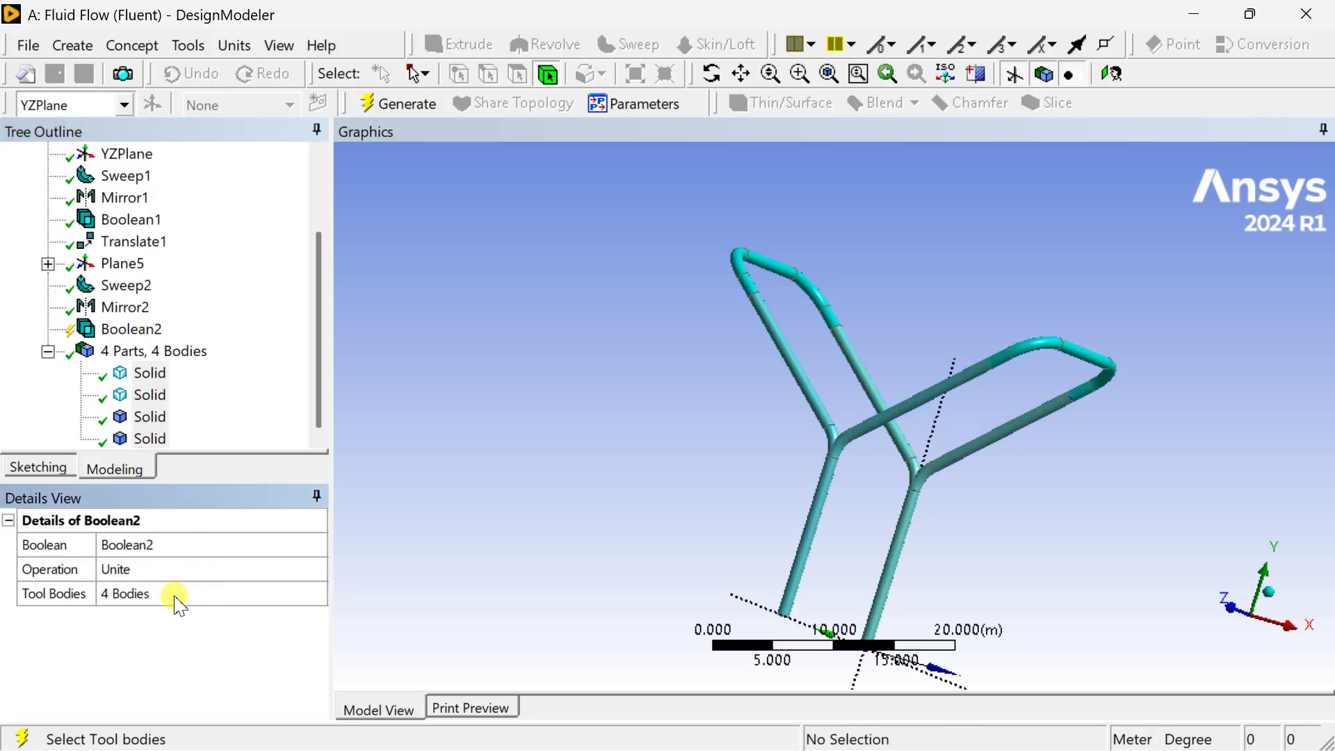
click(410, 106)
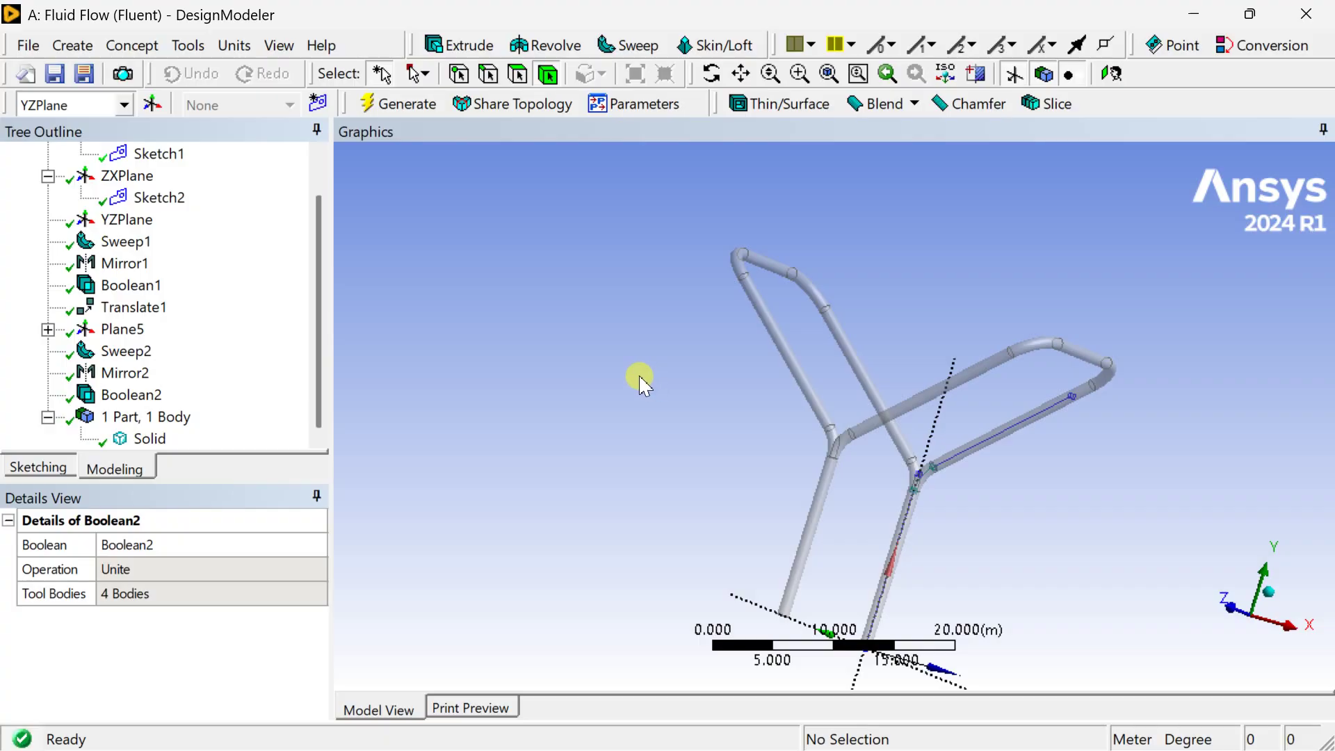
Examine the united pipe body and its U-bend connections from several angles
middle_drag(624, 369, 658, 392)
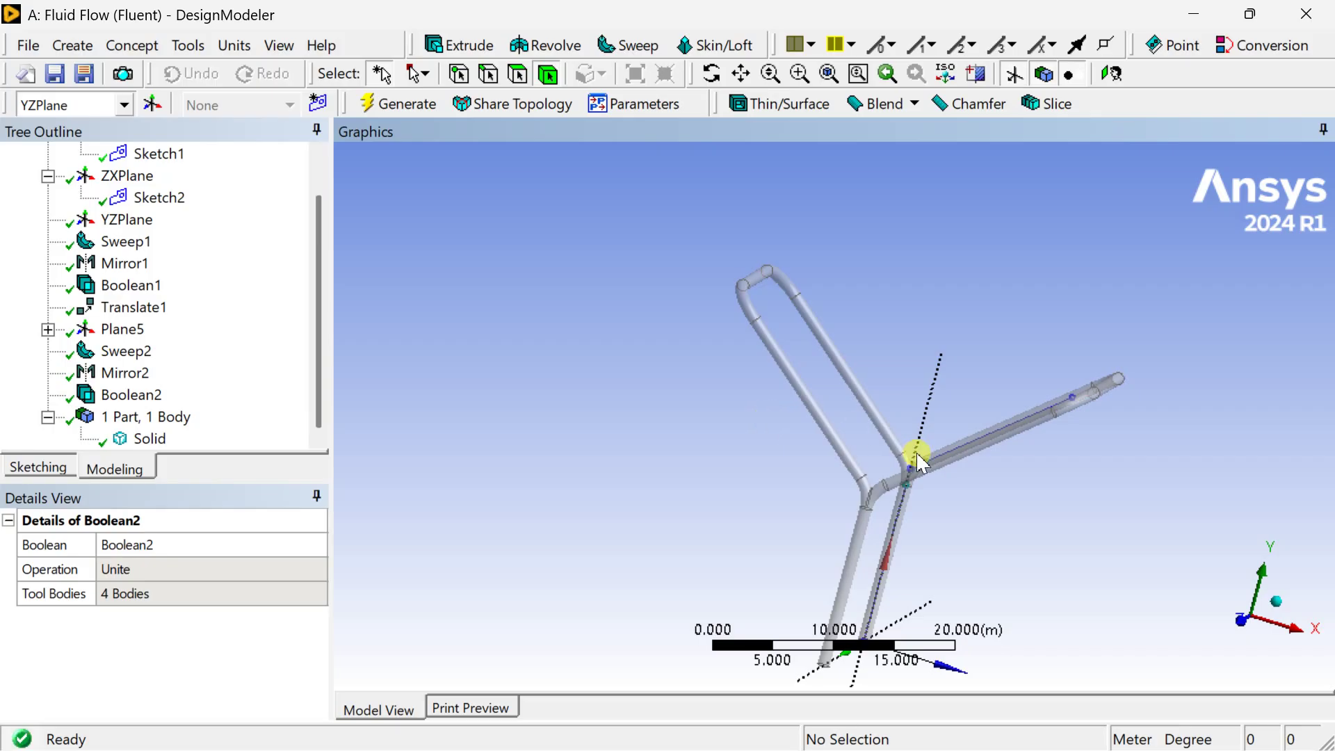
click(1237, 621)
scroll(876, 410, down, 2)
middle_drag(873, 397, 721, 420)
scroll(927, 385, up, 3)
middle_drag(590, 397, 619, 397)
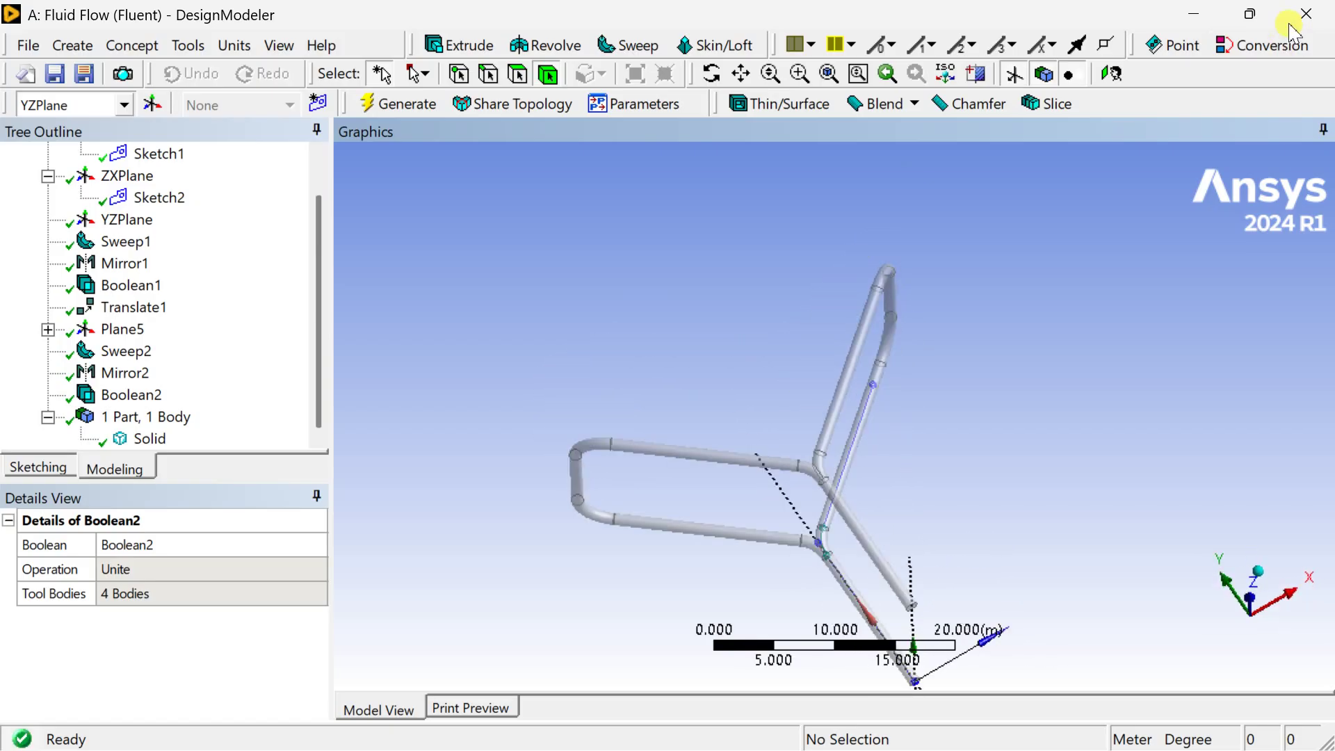
Close DesignModeler and open the Fluid Flow (Fluent) system's Mesh cell for editing in Ansys Meshing
click(1287, 32)
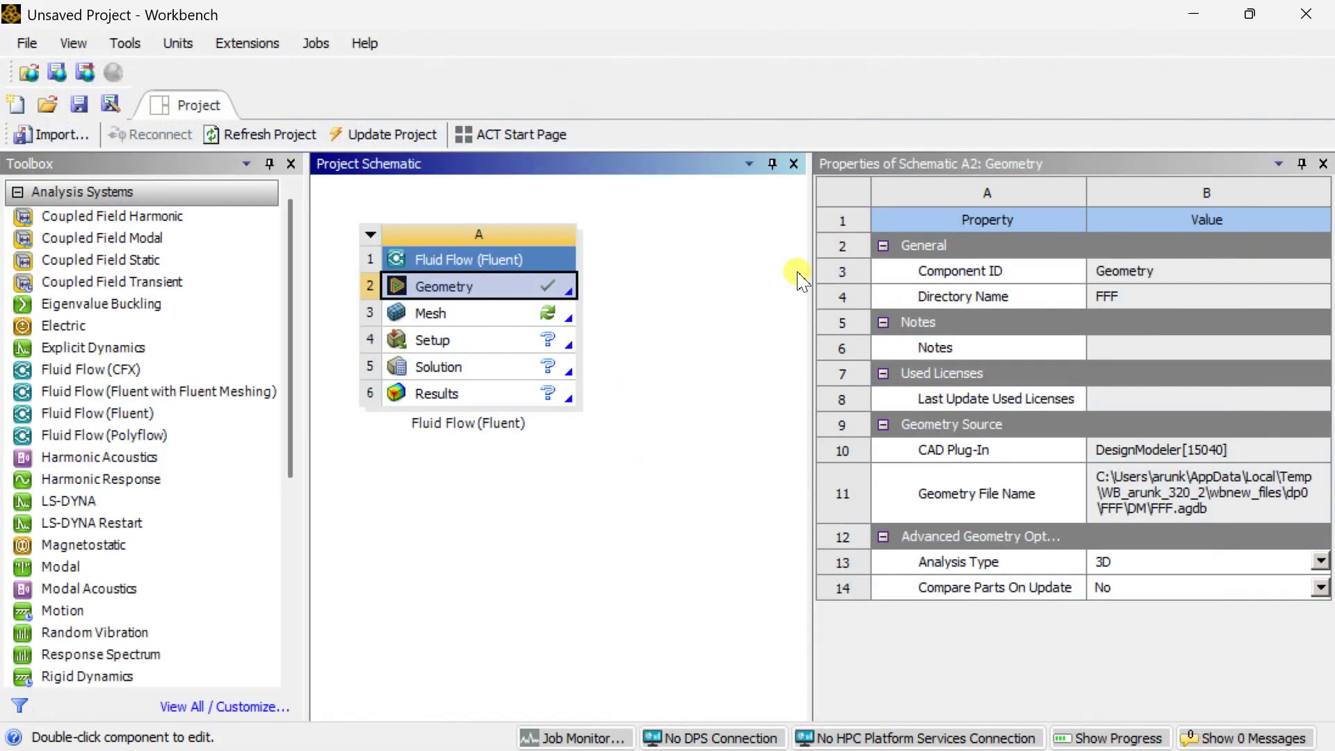
click(461, 314)
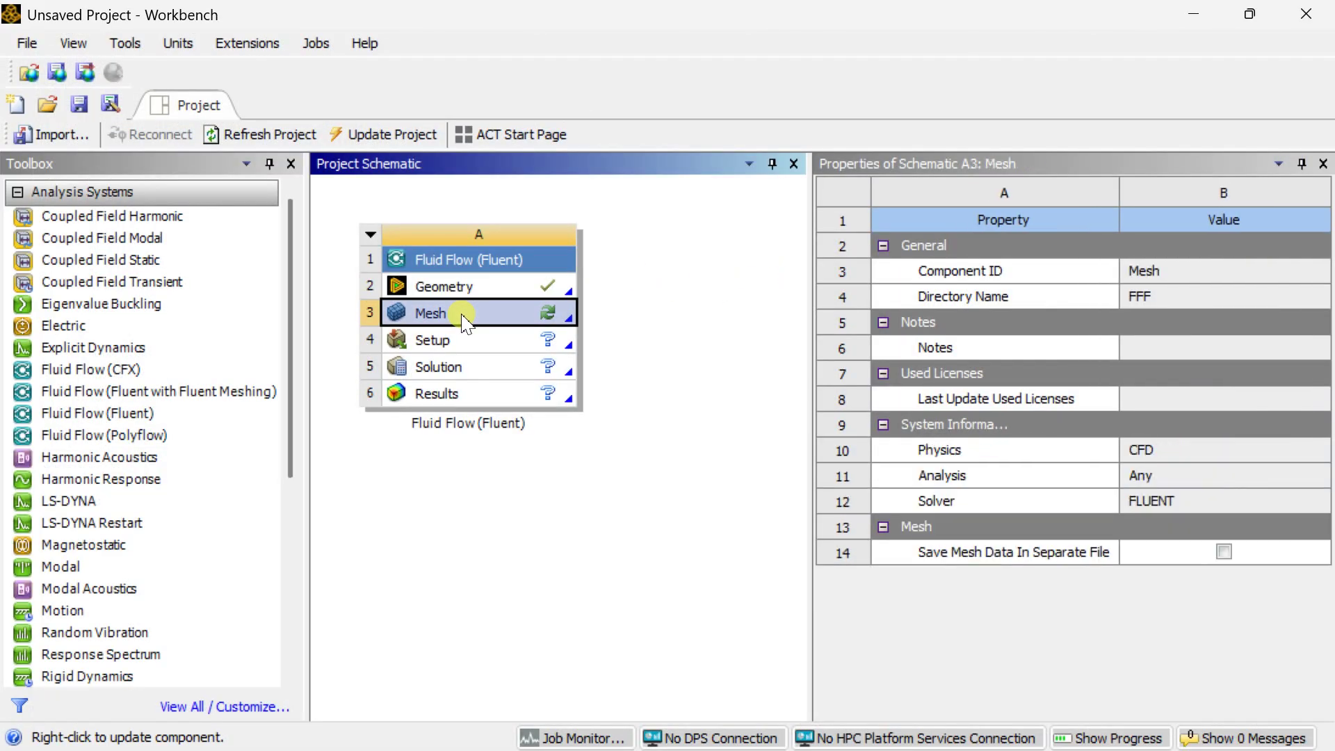
right_click(462, 314)
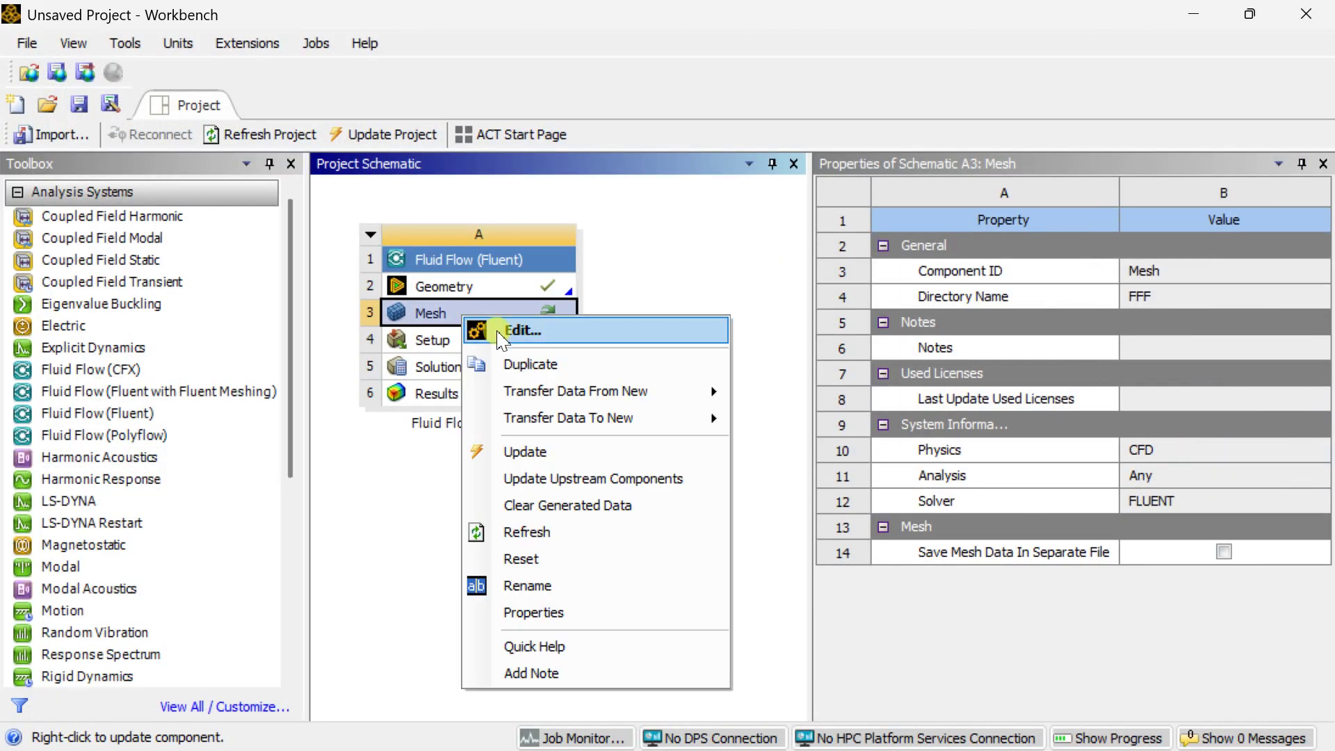
click(503, 338)
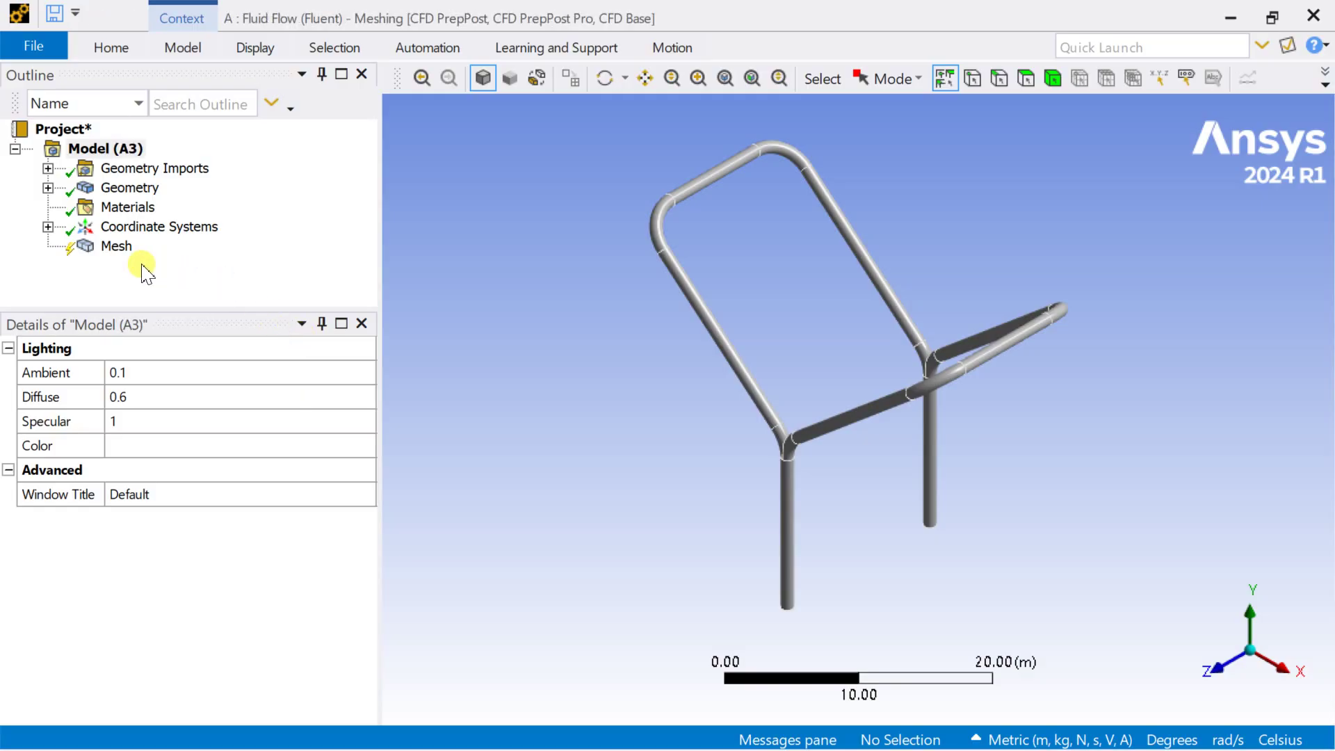
Generate the mesh of the pipe body with the default CFD and Fluent settings
click(116, 246)
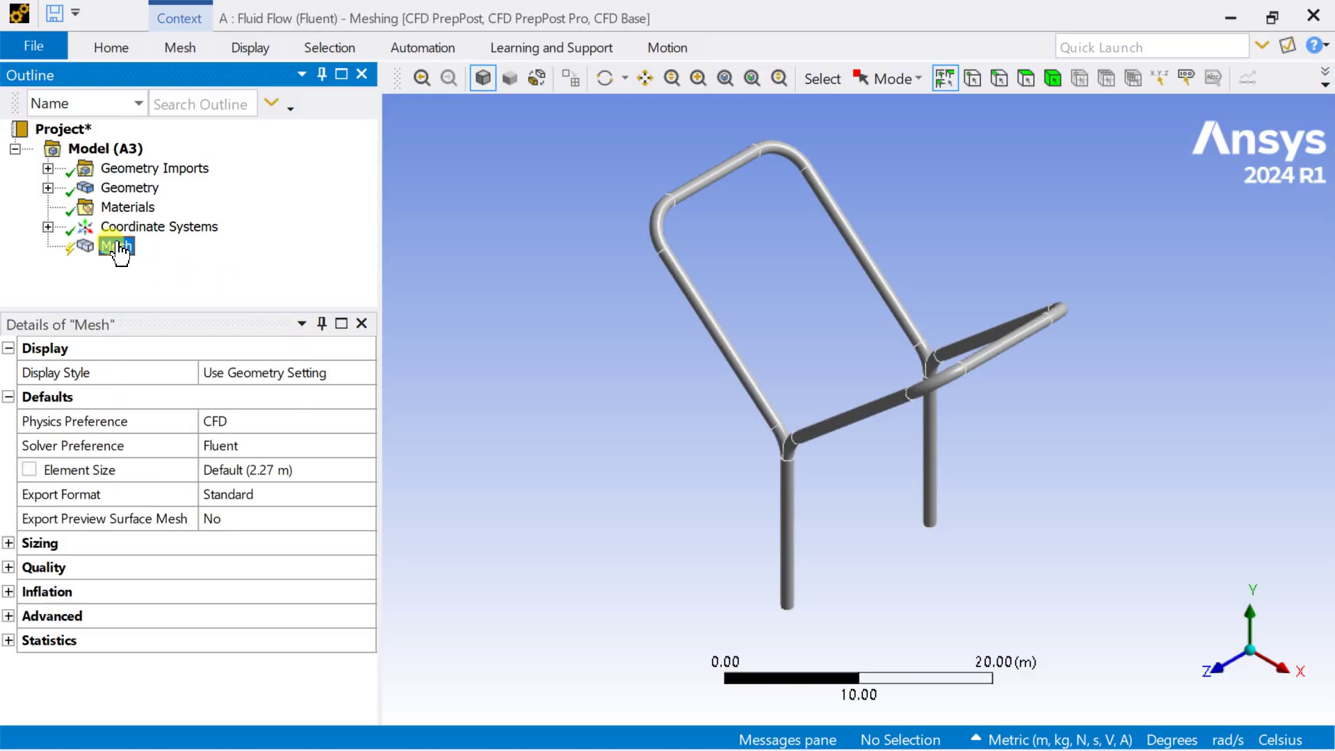
right_click(117, 244)
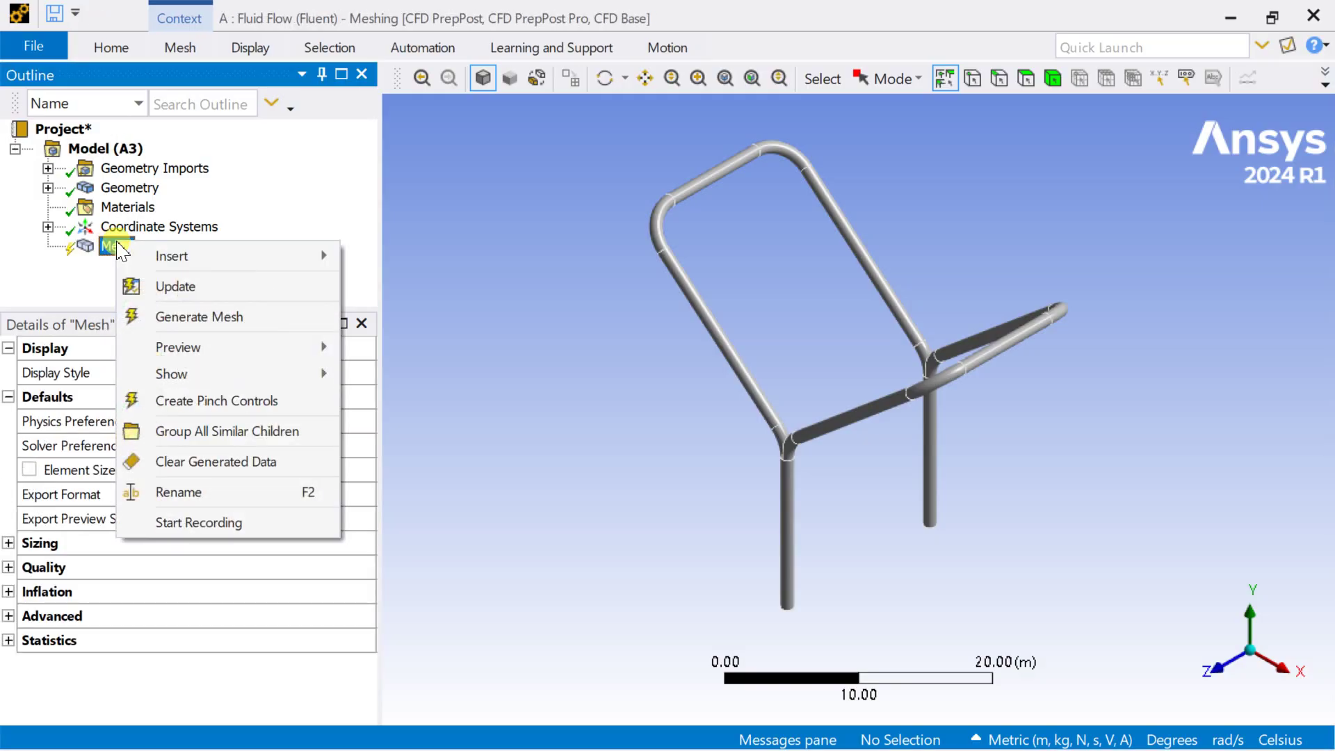
click(180, 317)
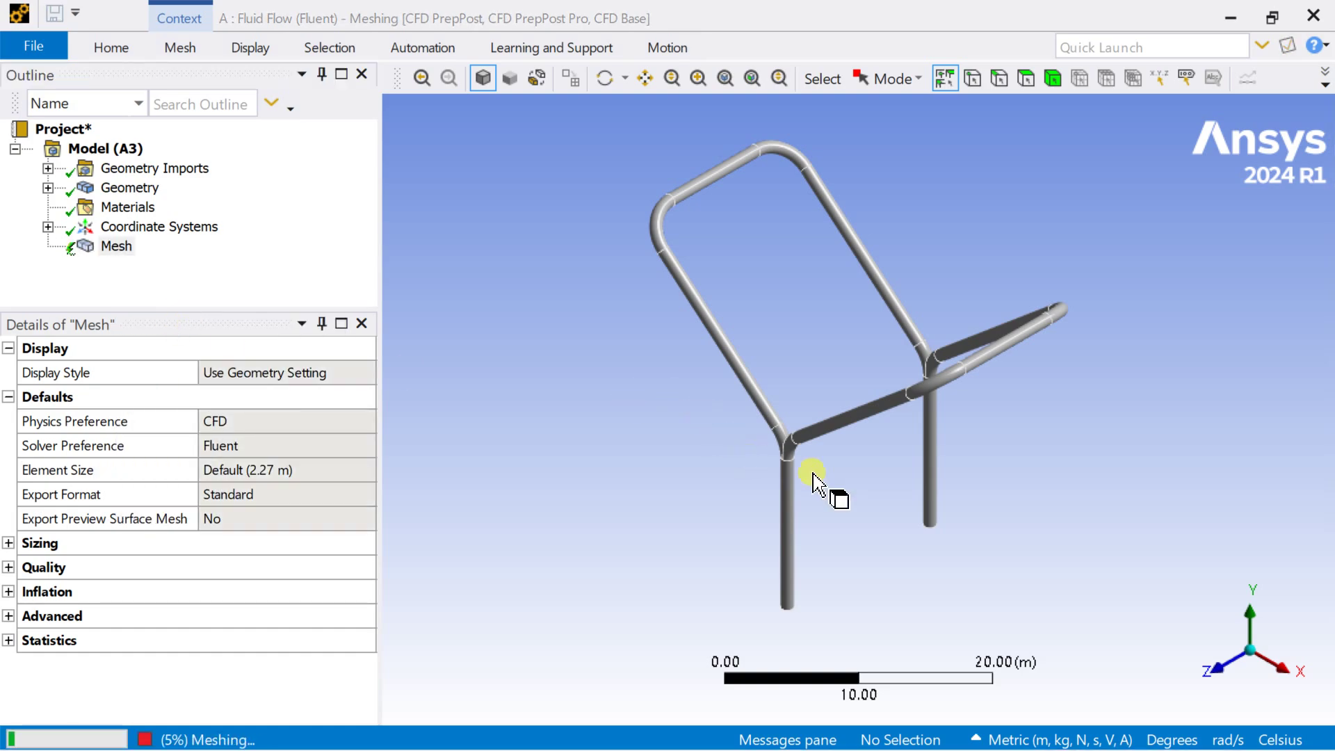
Inspect the generated mesh along the pipes, at the Y-junctions and on the circular end face of a stem
scroll(907, 522, up, 5)
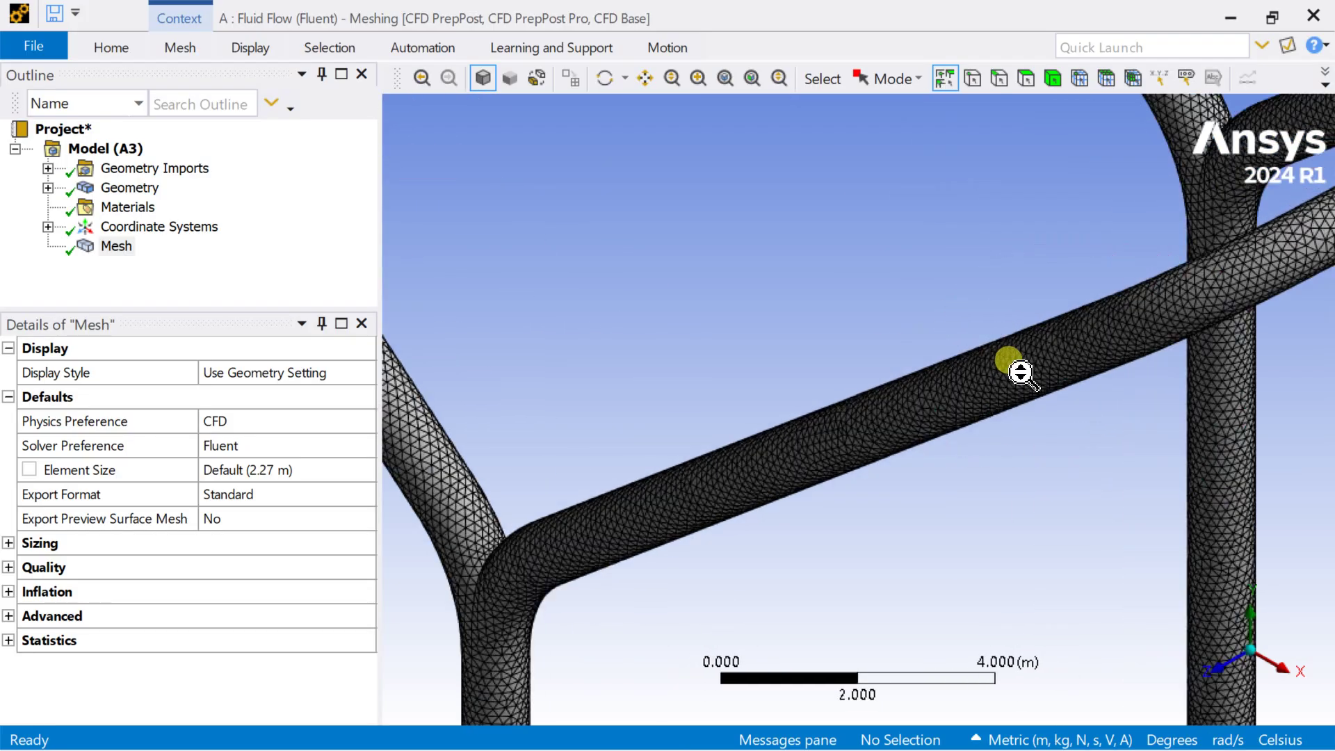
middle_drag(1016, 464, 1094, 399)
scroll(959, 424, down, 5)
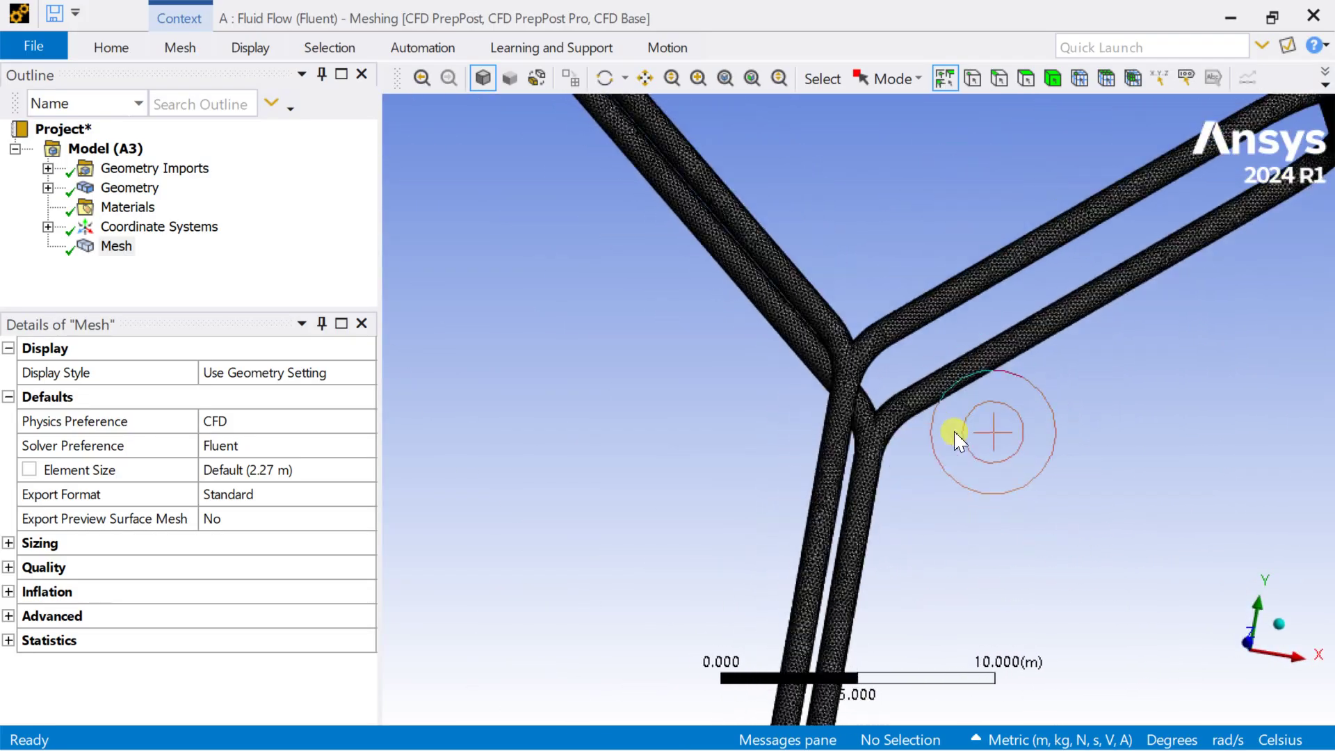
middle_drag(920, 541, 1043, 522)
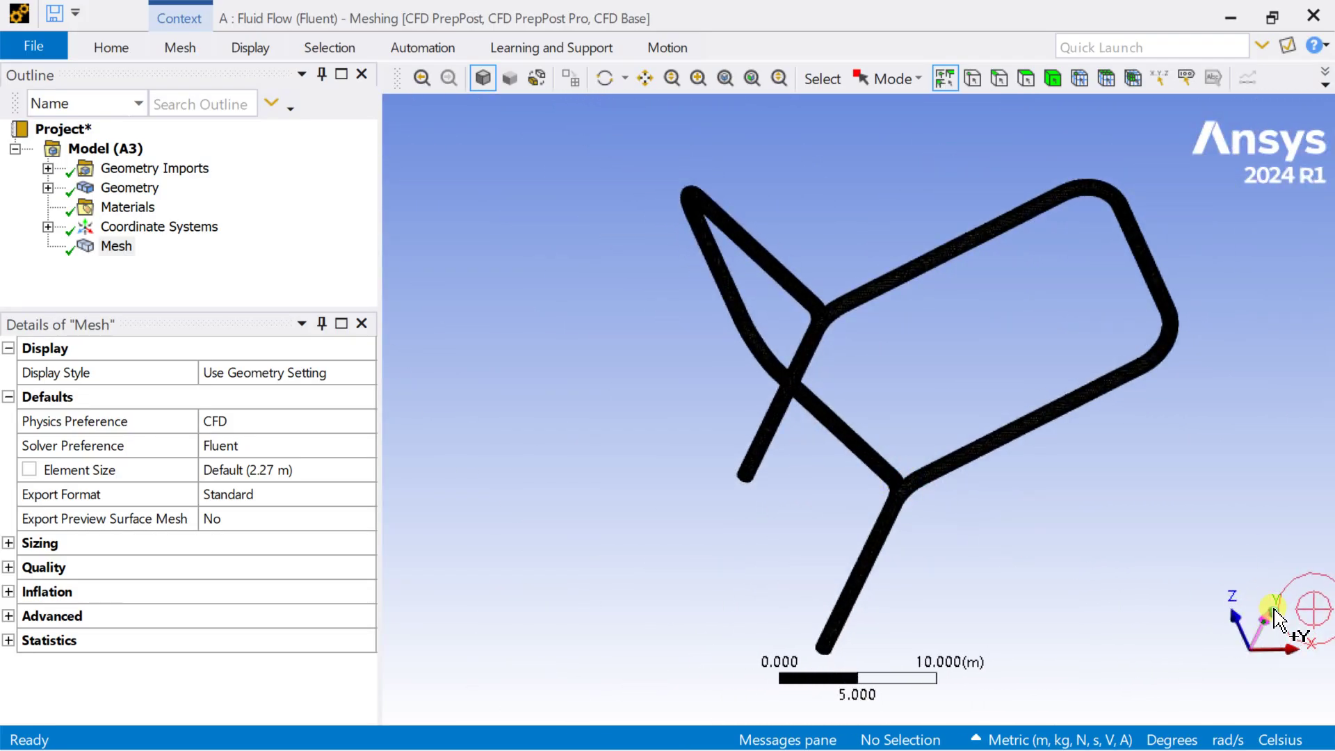
click(1272, 621)
click(1223, 676)
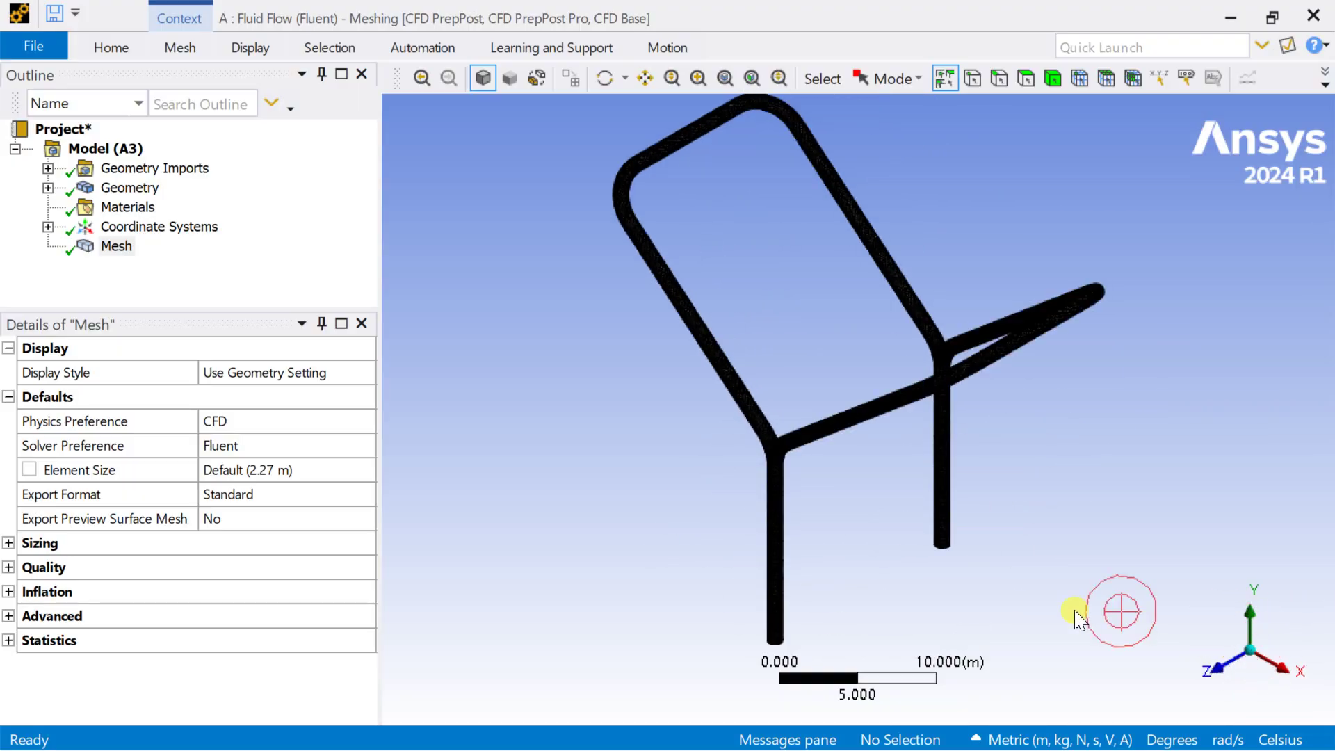
middle_drag(823, 612, 900, 210)
scroll(896, 306, up, 3)
middle_drag(894, 306, 983, 552)
scroll(963, 409, up, 6)
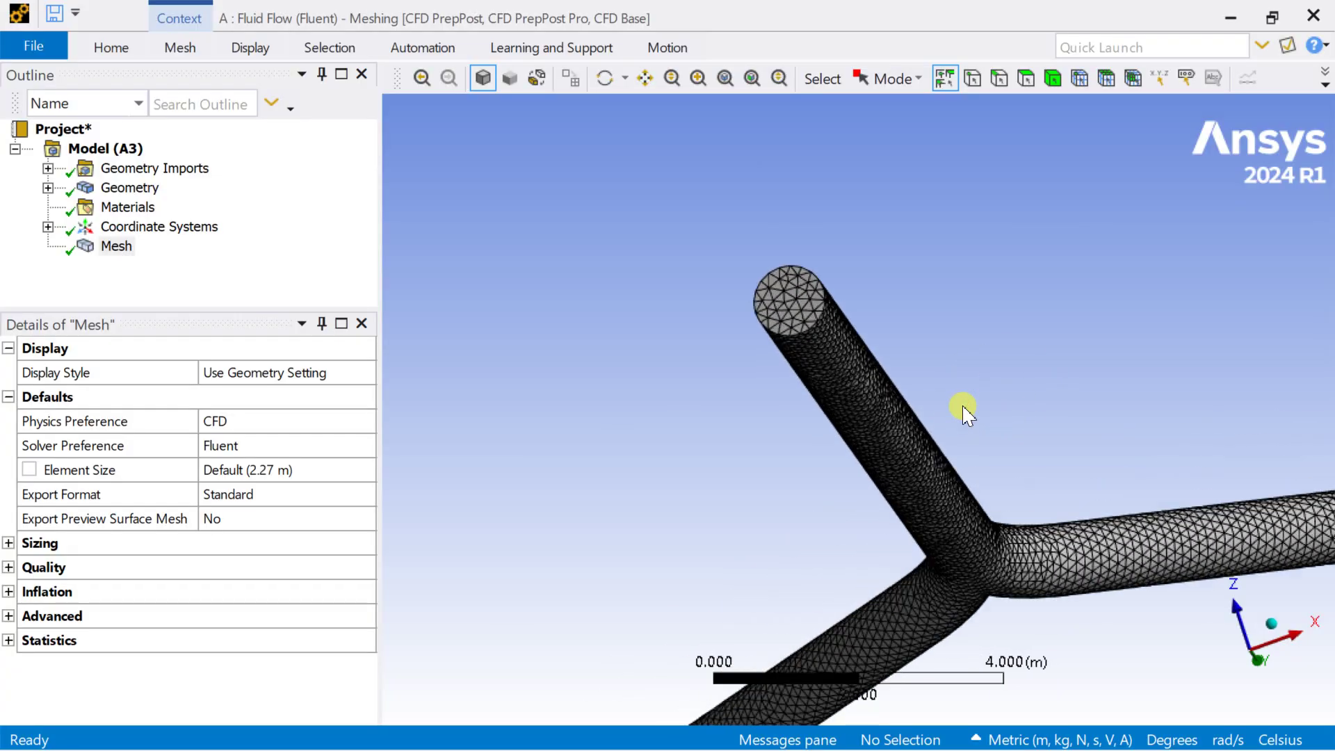
mouse_move(987, 417)
middle_down()
mouse_move(1013, 593)
mouse_move(1031, 426)
middle_up()
scroll(1001, 524, up, 5)
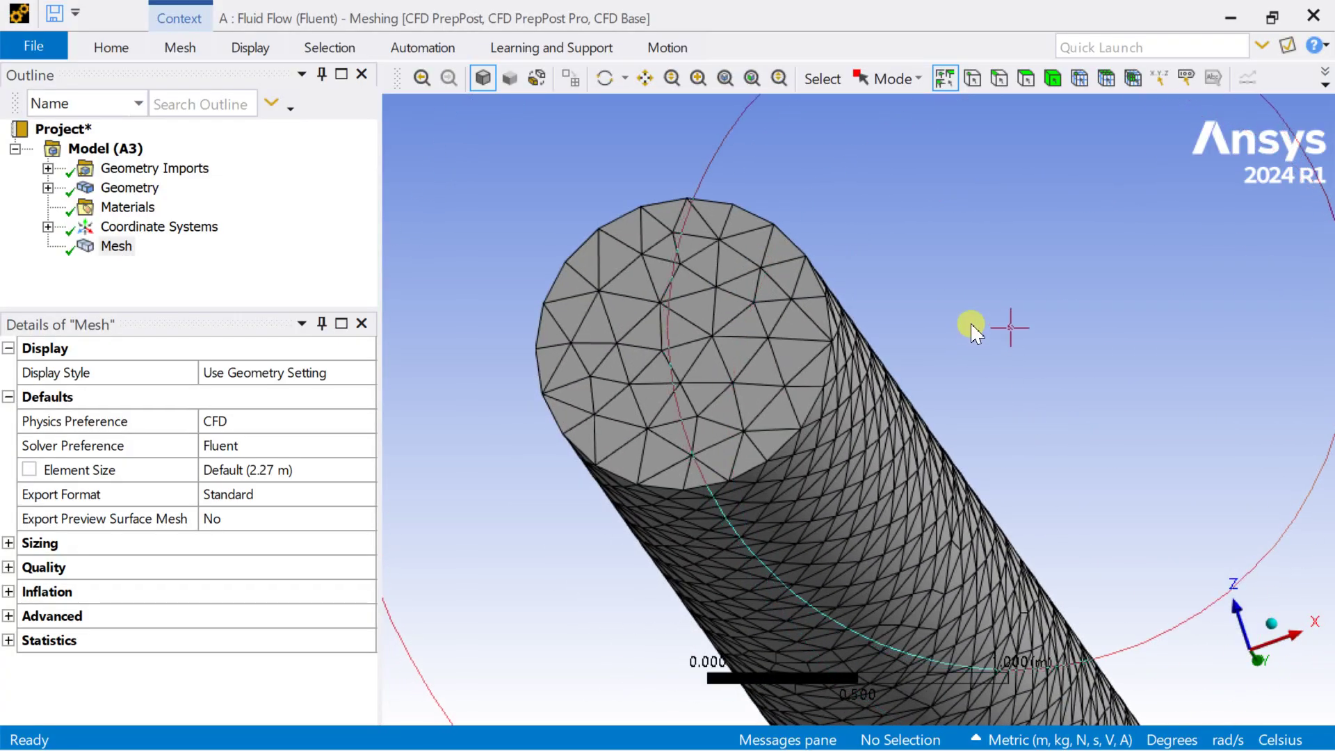
Create a named selection called inlet from the circular end face of the close-up pipe stem
click(1027, 78)
click(701, 289)
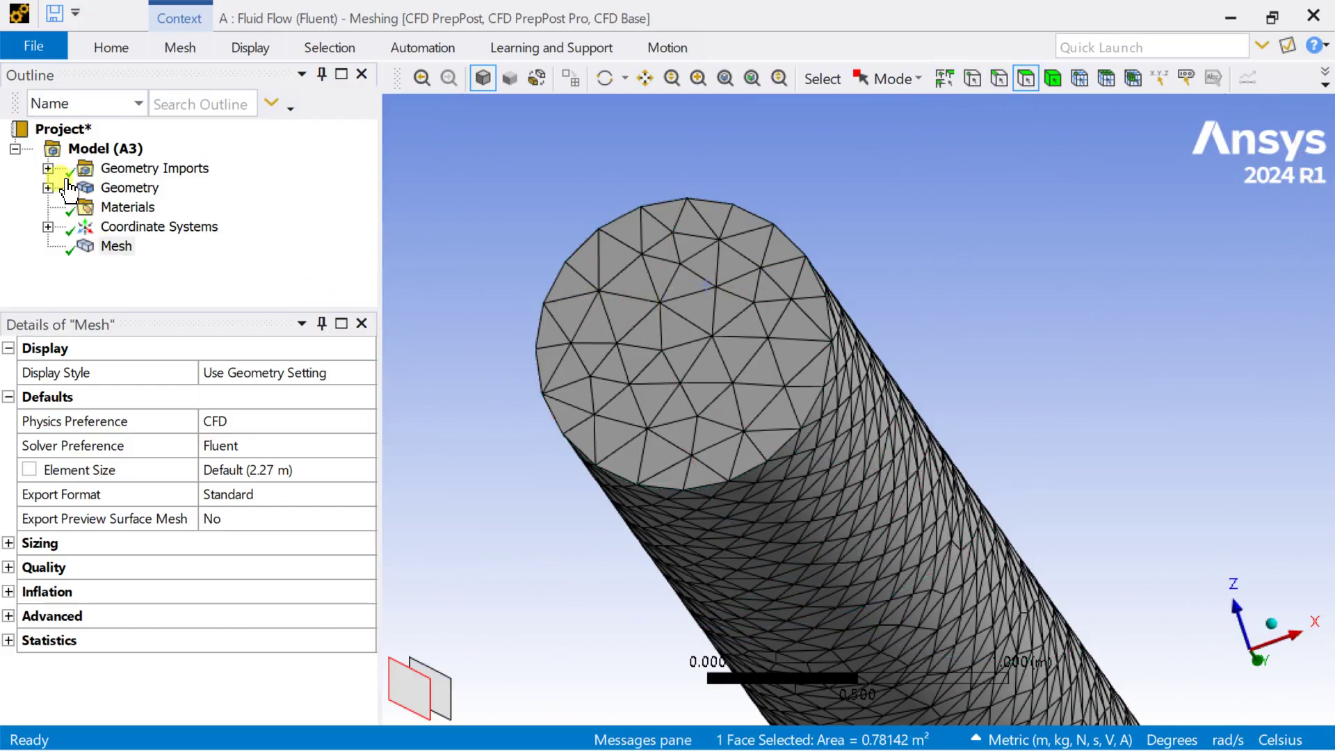
click(105, 174)
click(713, 275)
right_click(716, 277)
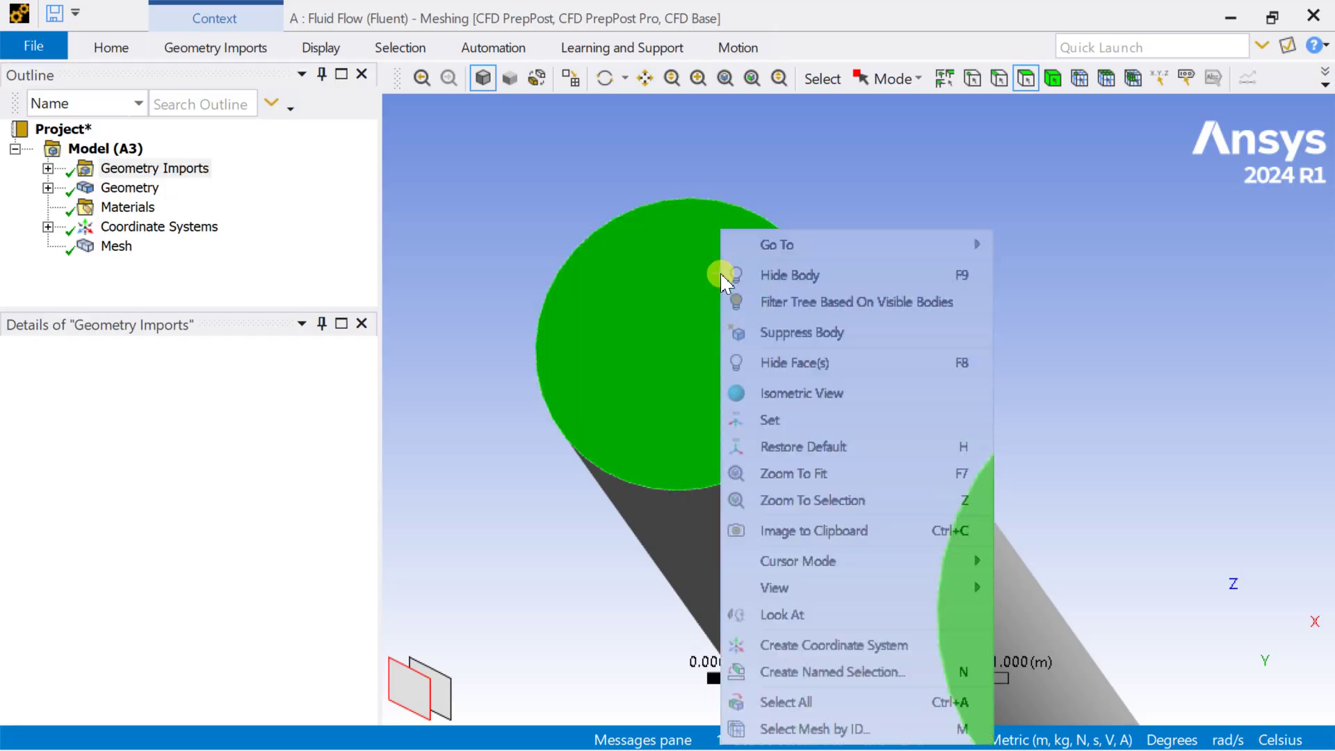
click(824, 672)
text(inlet)
click(623, 563)
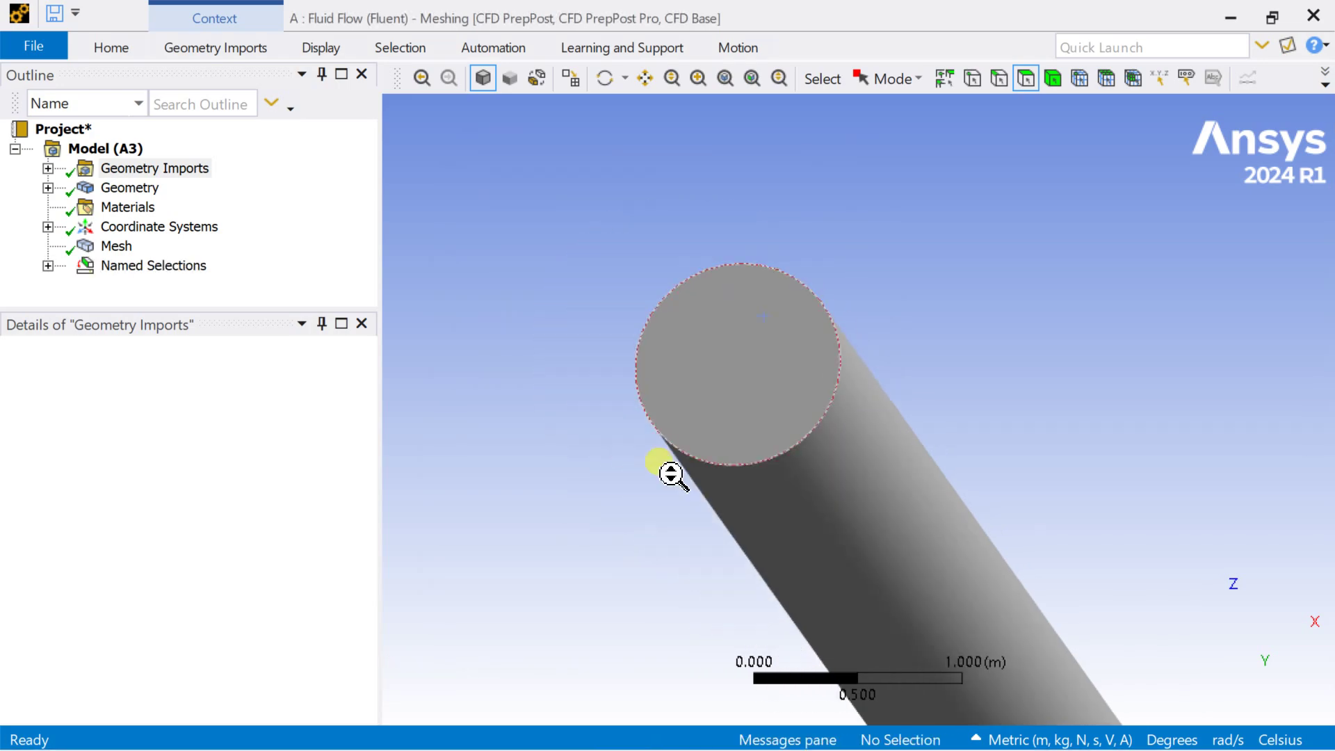
Create a named selection called outlet from the circular end face of the other pipe stem
scroll(670, 471, down, 15)
scroll(674, 481, down, 5)
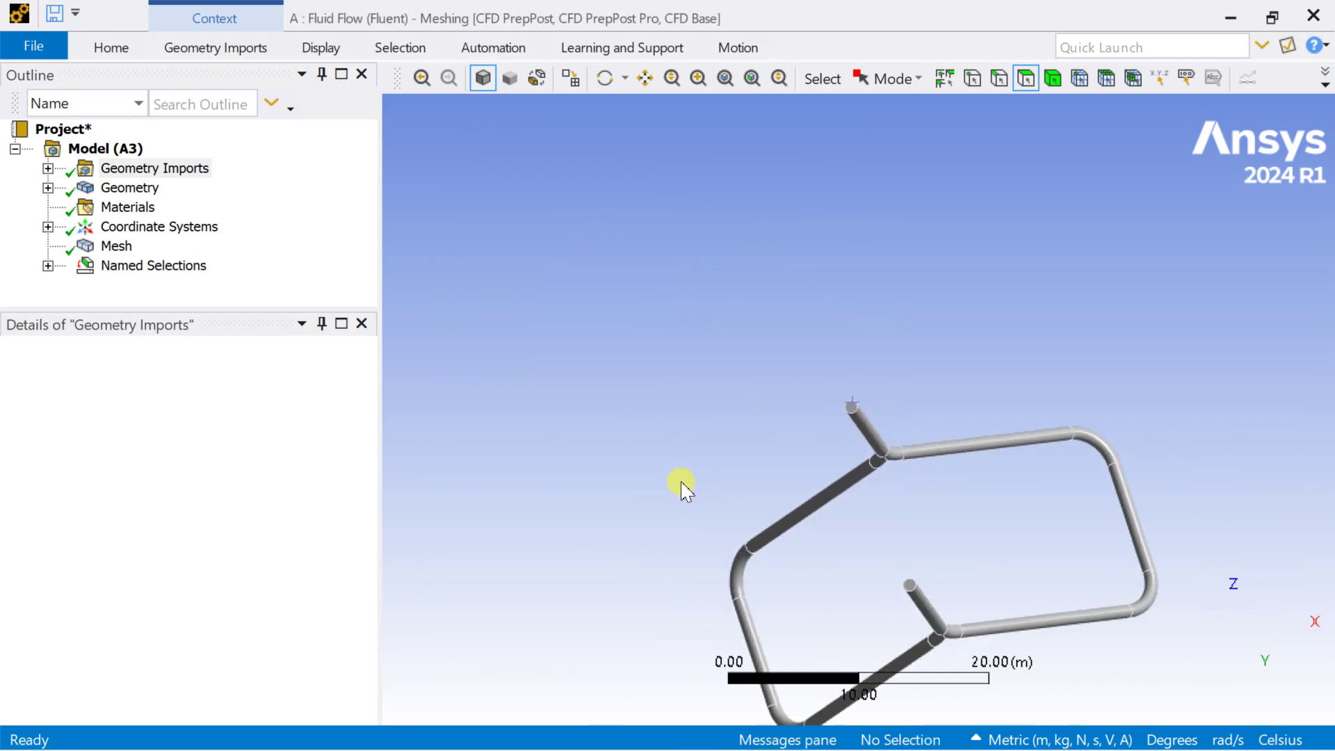
scroll(828, 508, up, 5)
scroll(869, 499, up, 2)
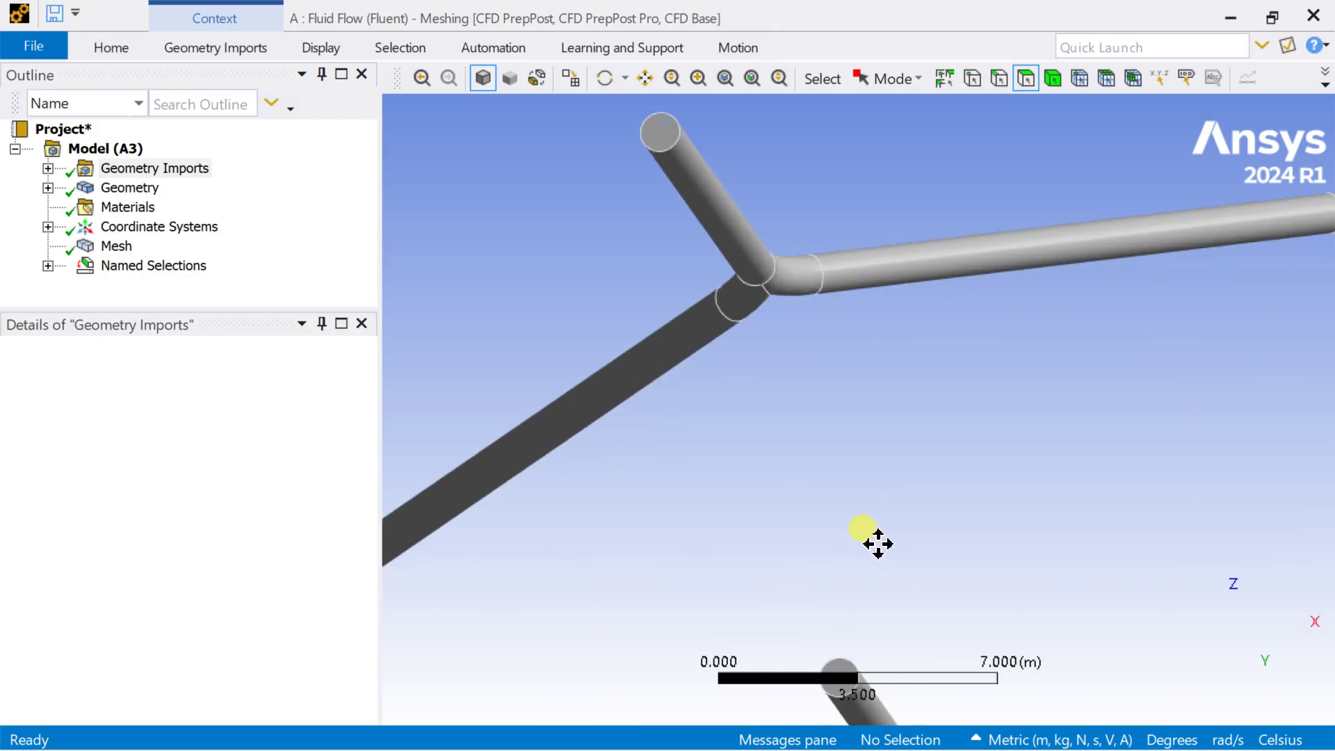
ctrl+middle_drag(873, 540, 846, 420)
click(809, 452)
right_click(815, 457)
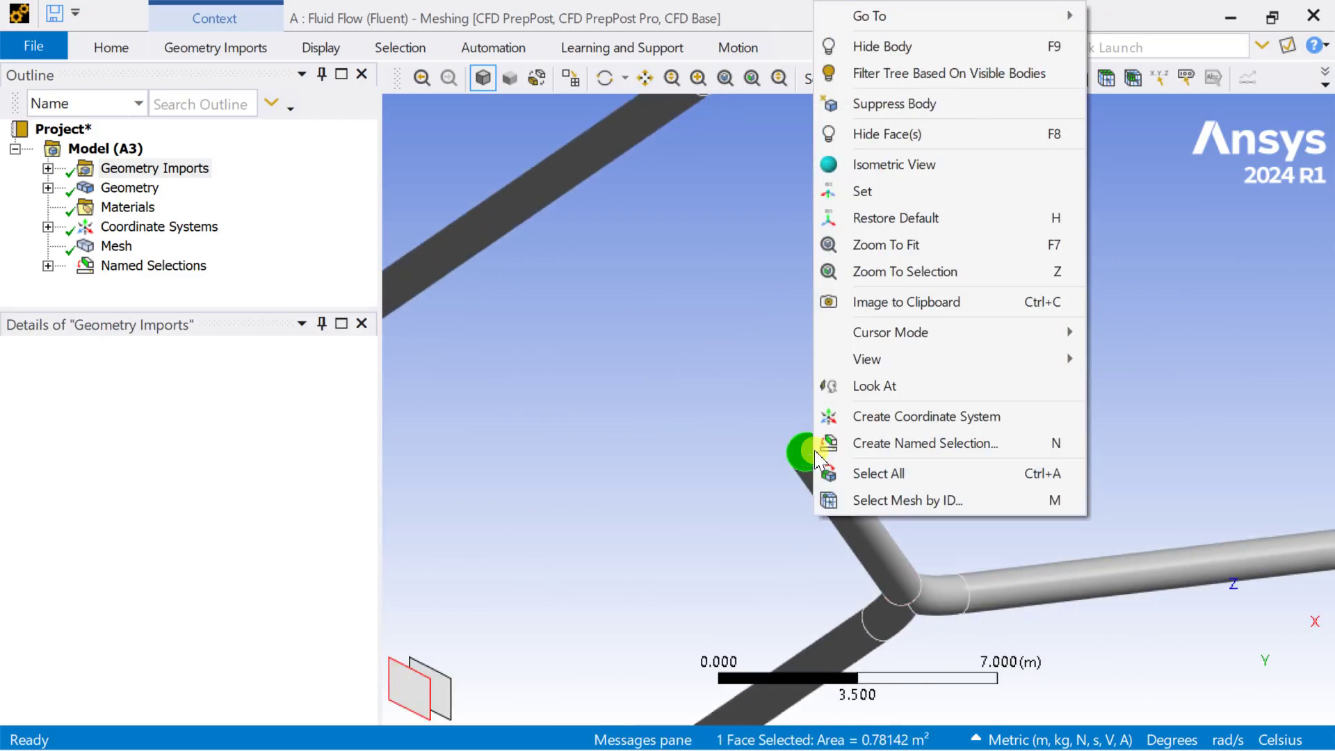
click(860, 441)
text(outle)
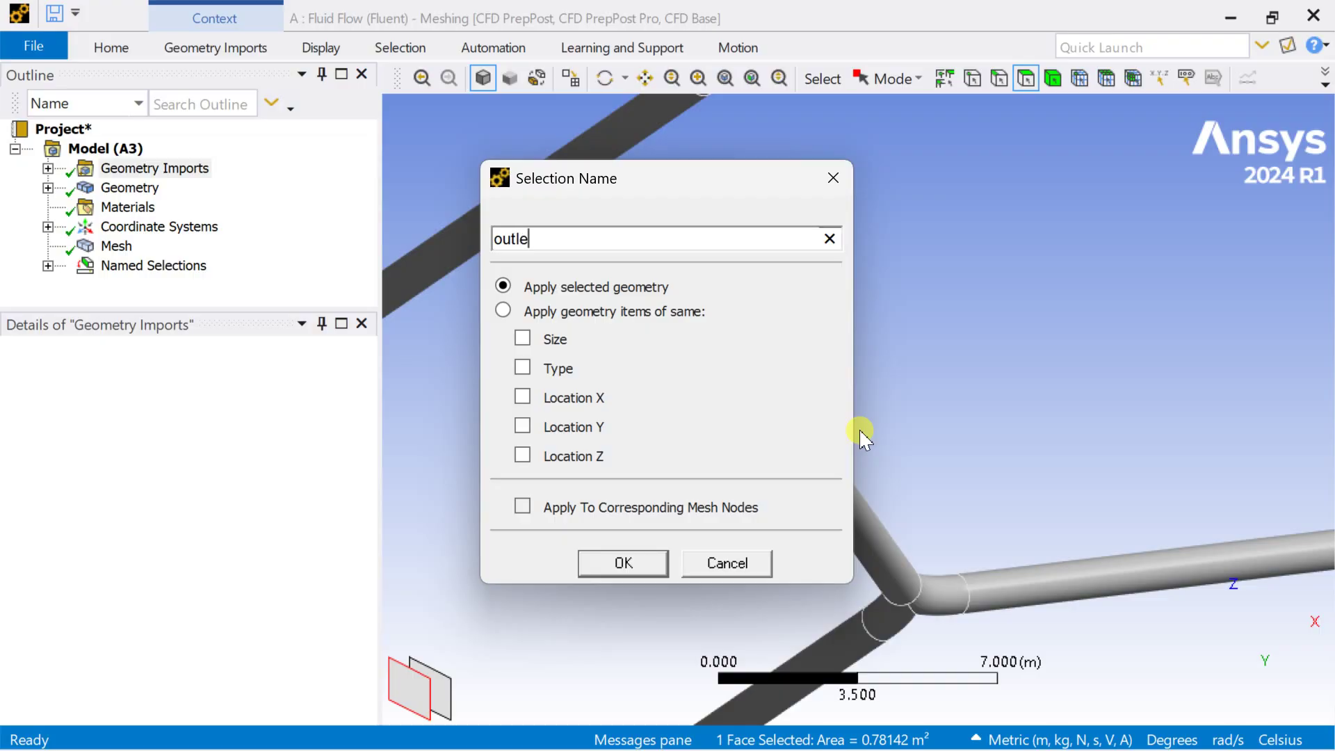
click(625, 562)
Create a named selection called fluid_domain from the entire pipe body
scroll(799, 441, down, 3)
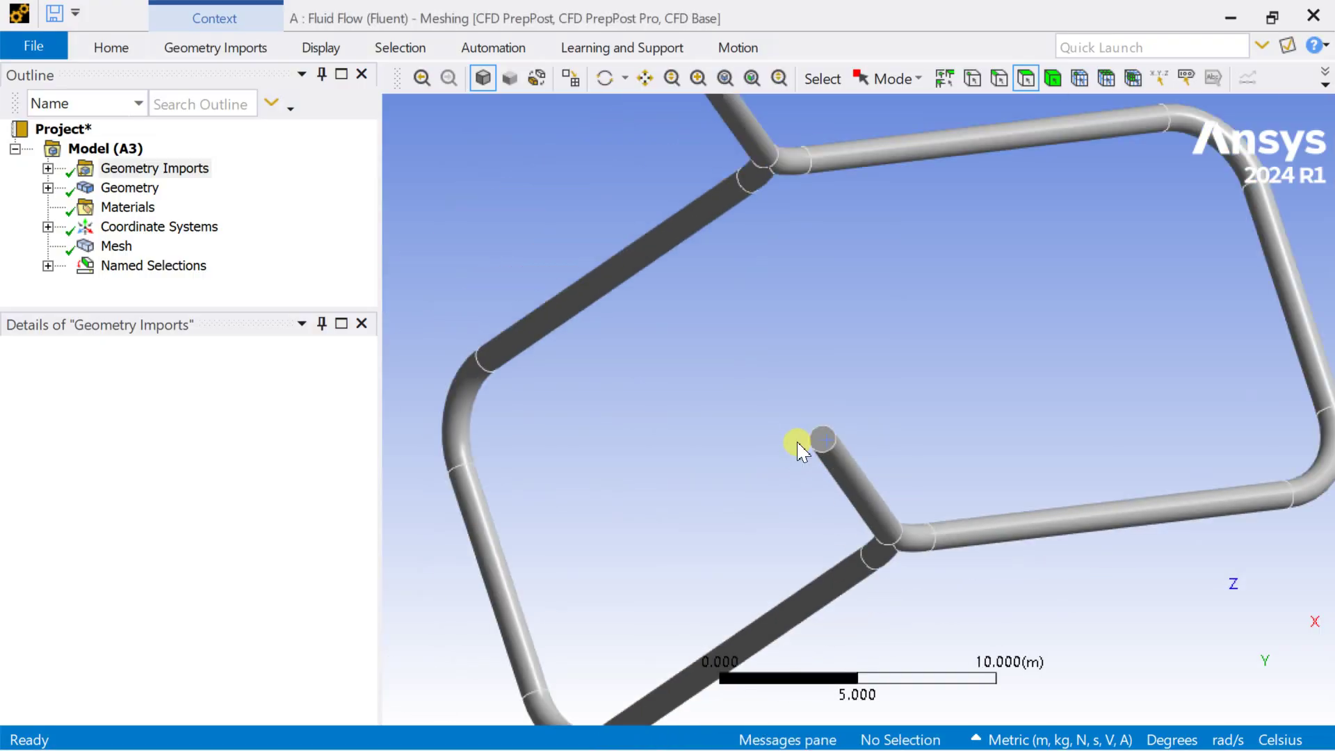
key(ctrl+b)
click(869, 423)
middle_drag(870, 423, 789, 390)
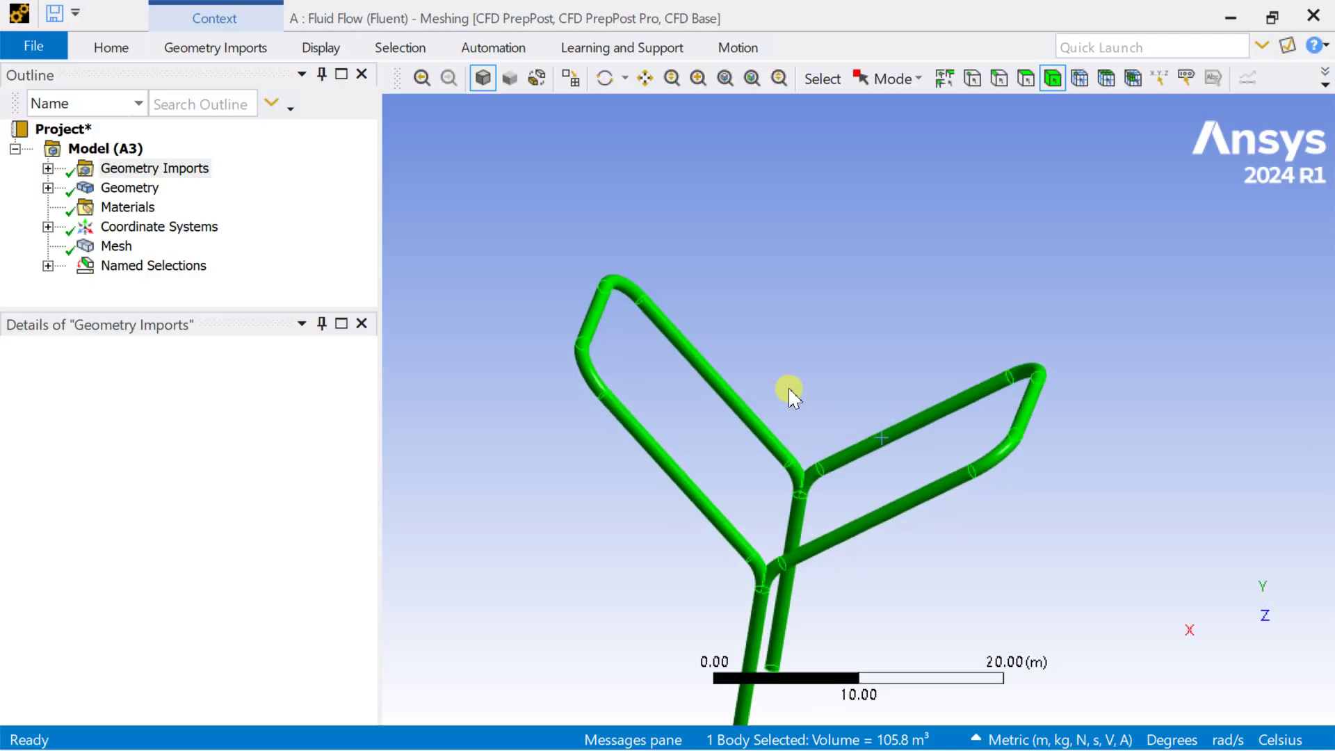
right_click(721, 385)
click(779, 447)
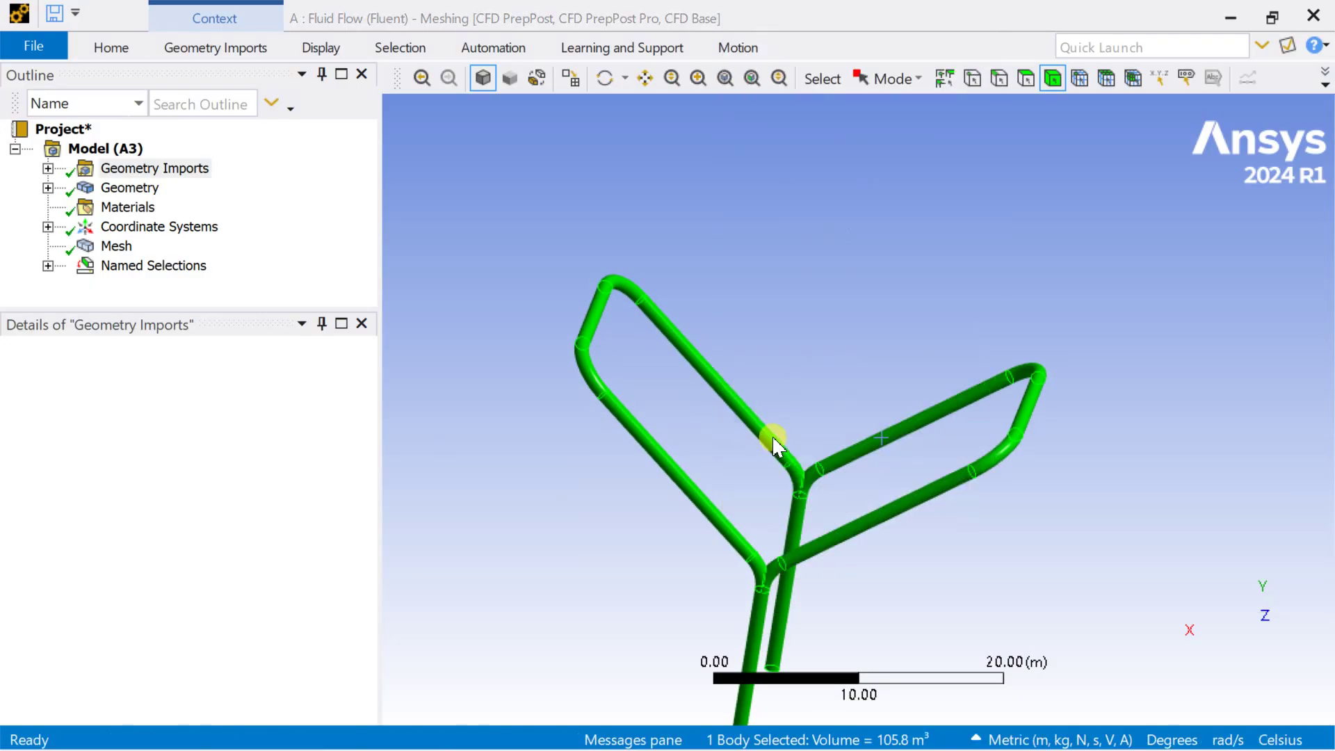
text(fl)
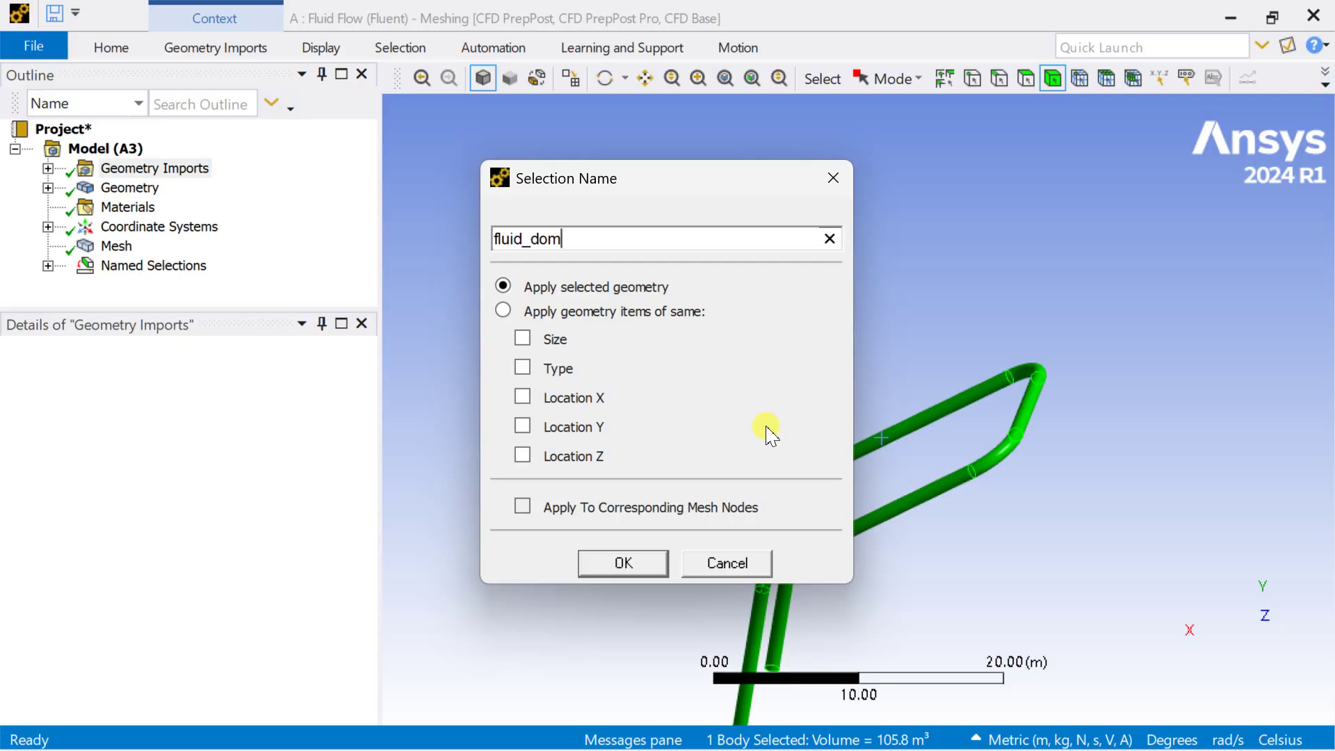
text(uid_domain)
click(624, 563)
Review the inlet, outlet and fluid_domain named selections in the outline, and return to the Mesh display
click(47, 265)
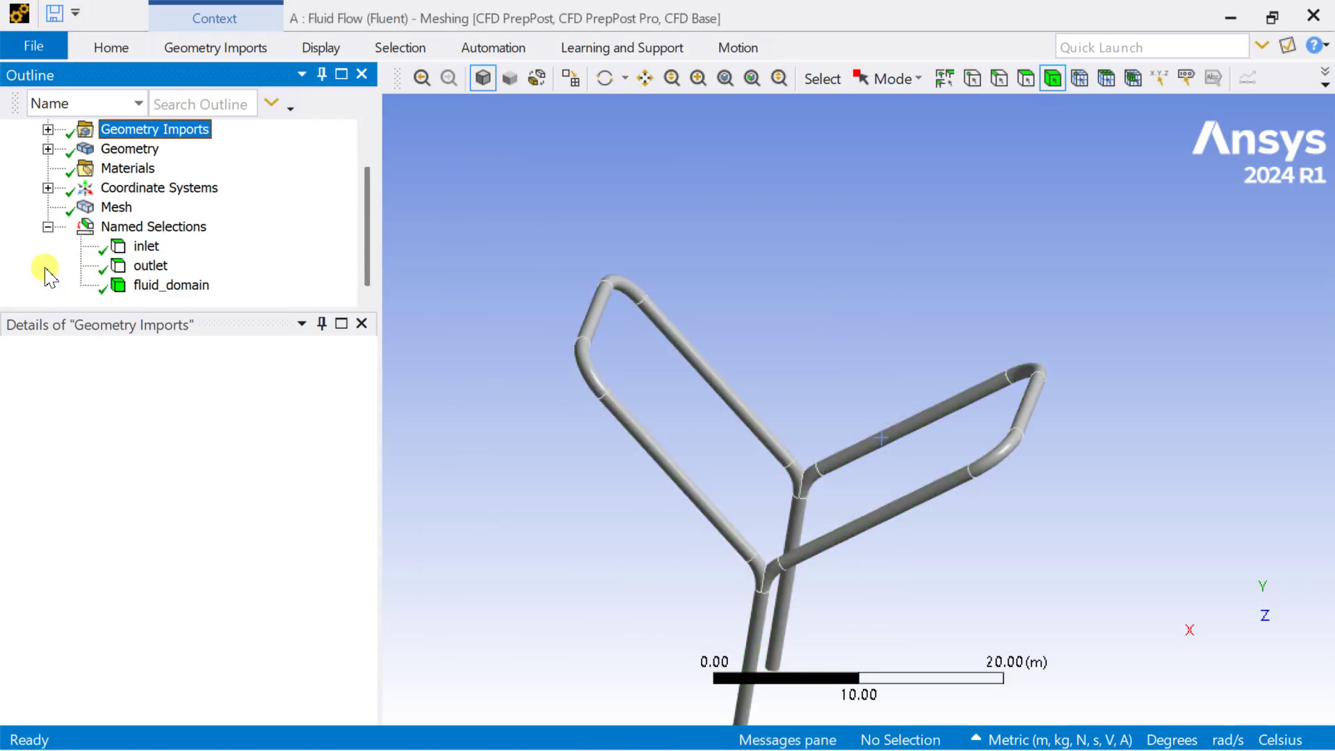
click(146, 245)
click(150, 265)
click(160, 285)
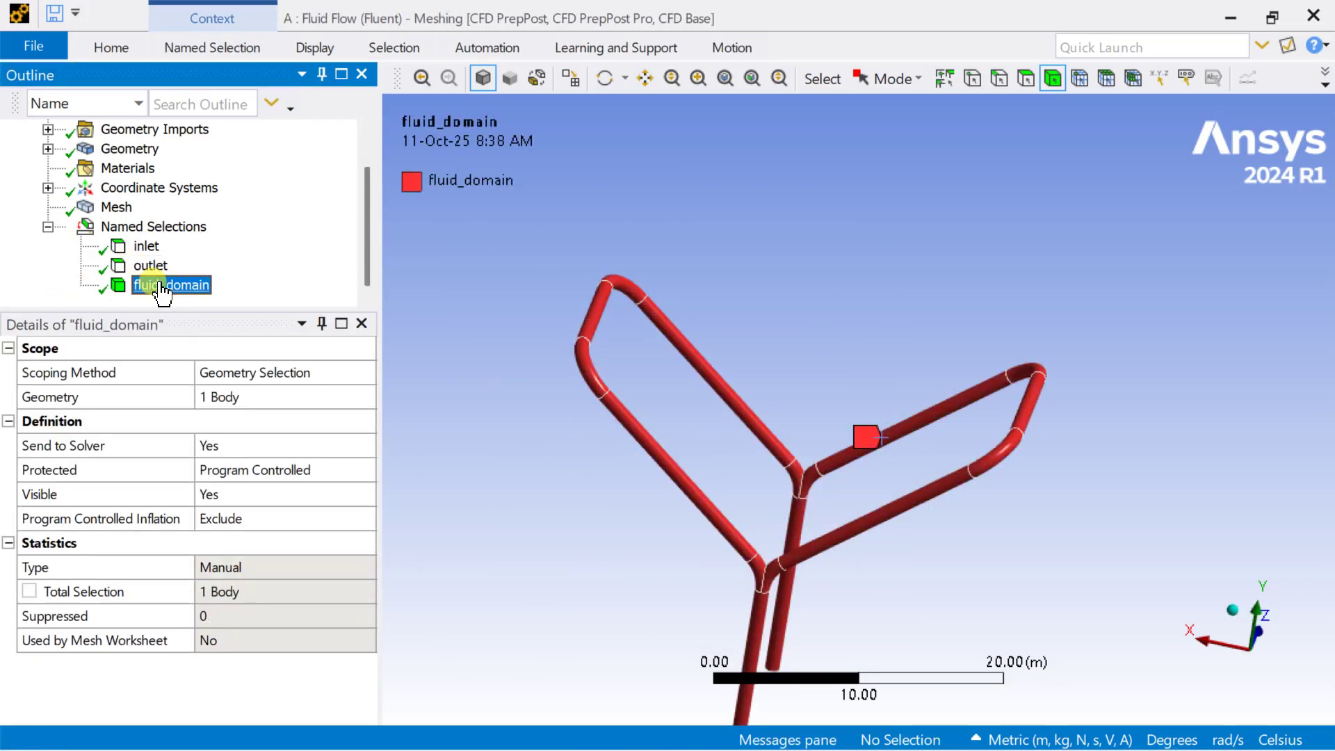
click(116, 207)
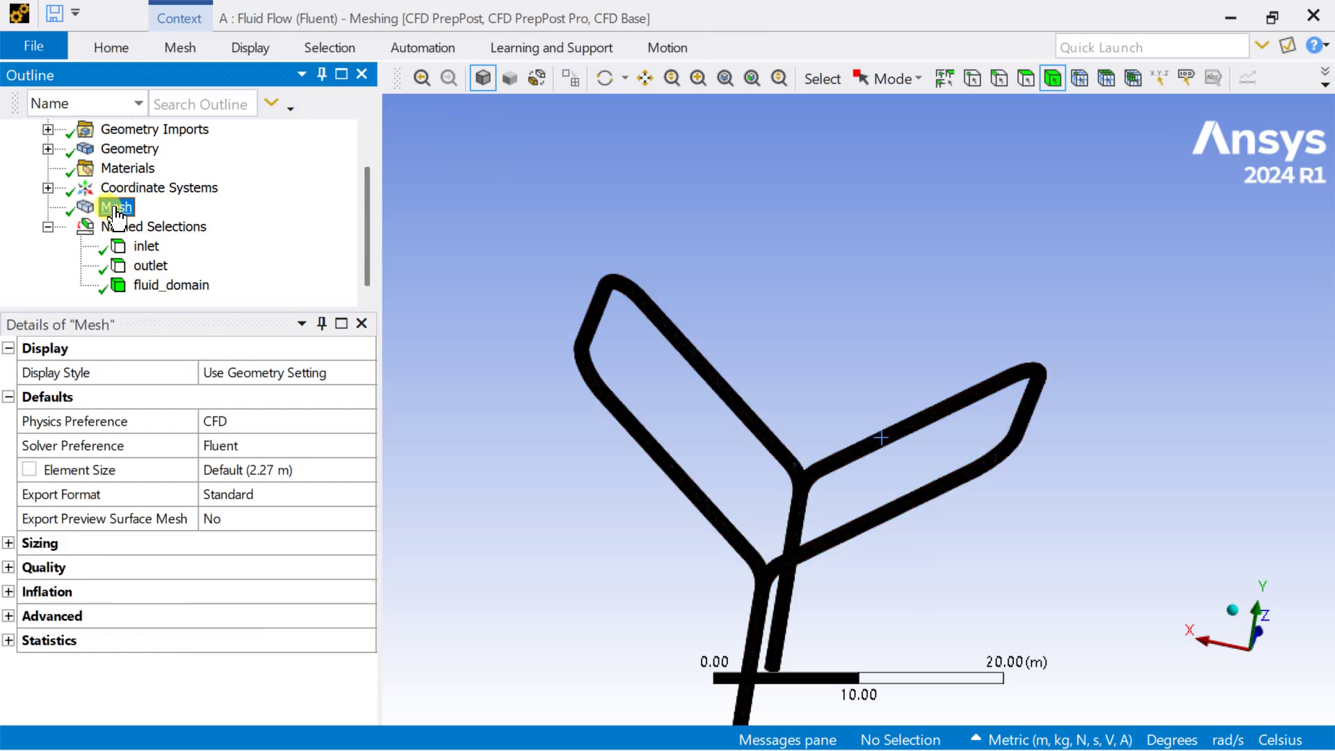
Update the mesh to translate it, including its named selections, for Fluent
right_click(116, 206)
click(137, 255)
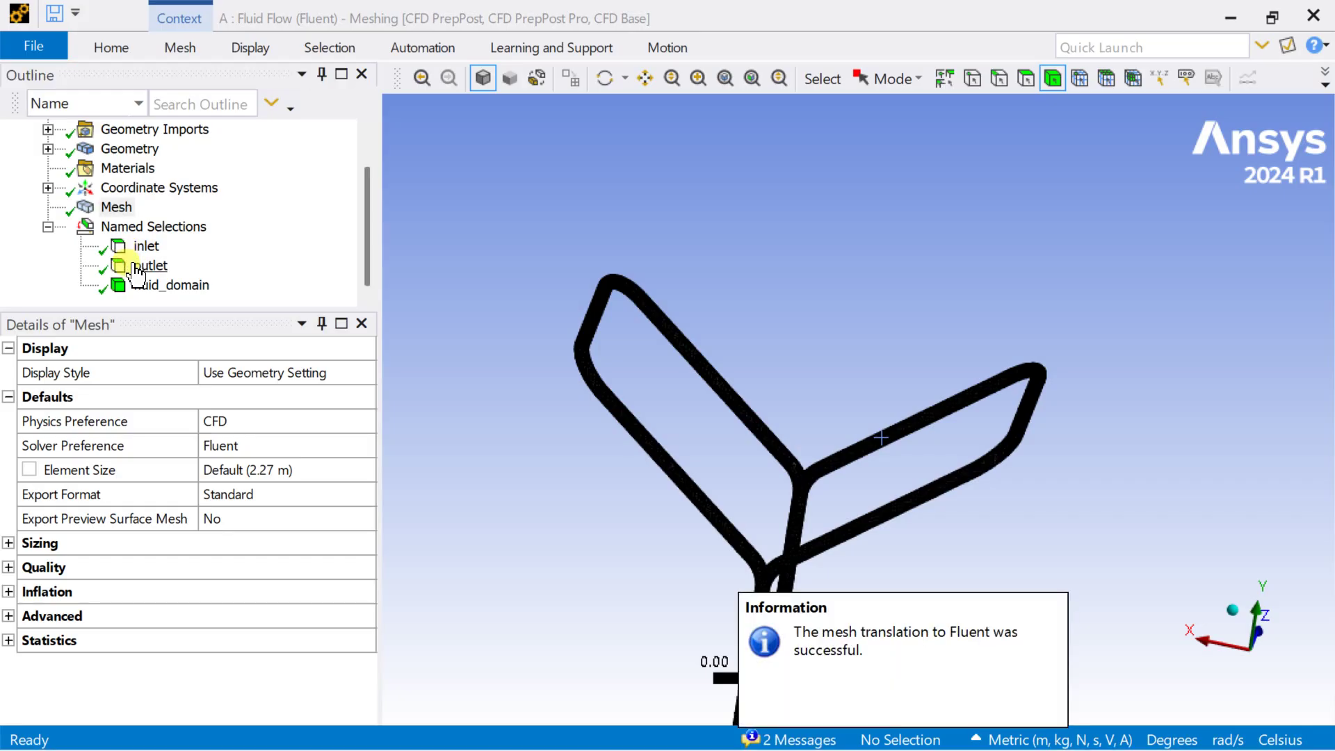
click(116, 207)
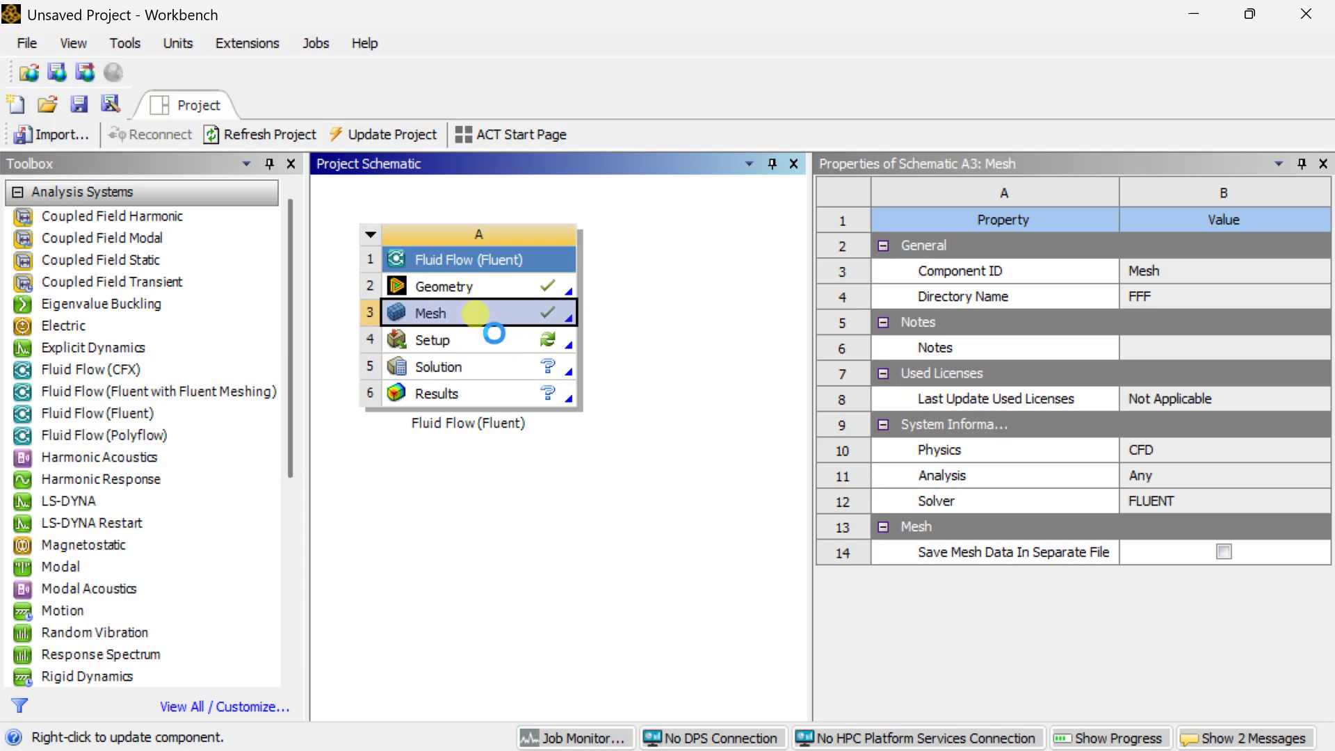
Switch to the Workbench project and launch Fluent for the Setup cell as a 3D, double-precision case with one solver process
click(495, 338)
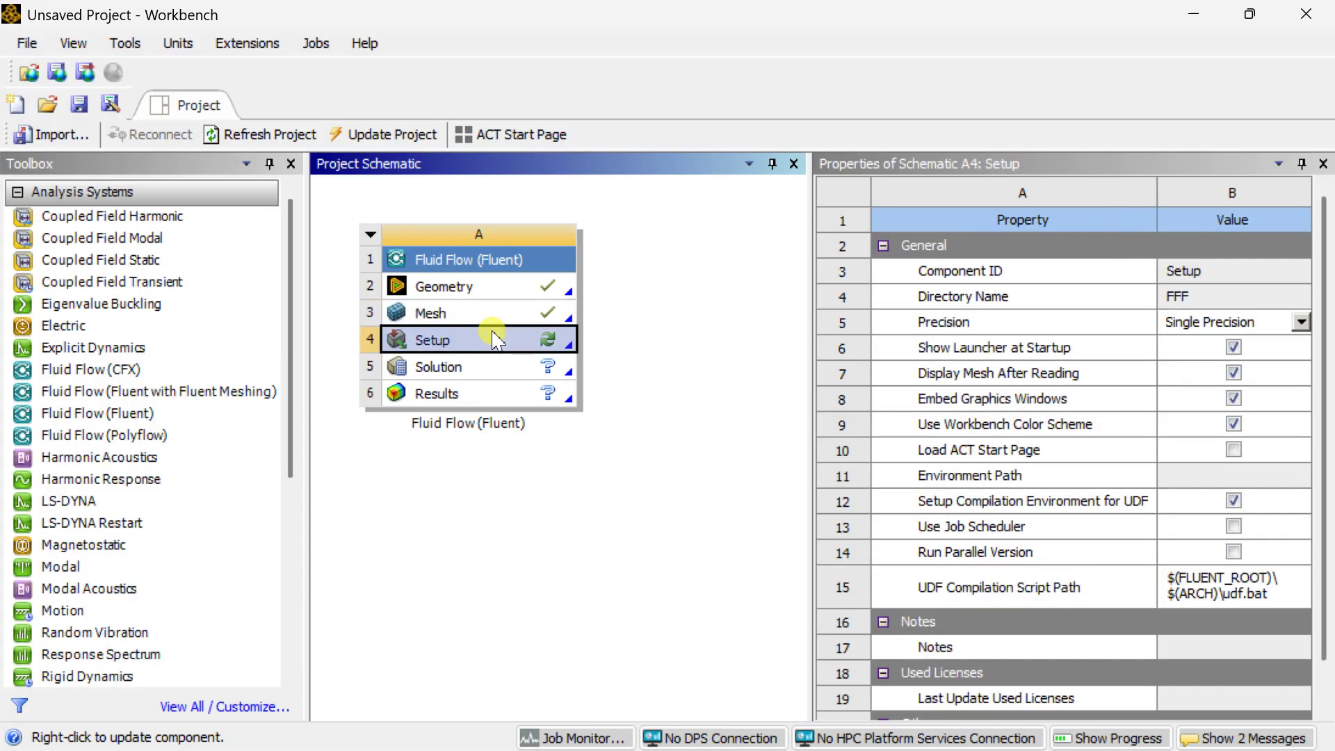
right_click(495, 339)
click(583, 284)
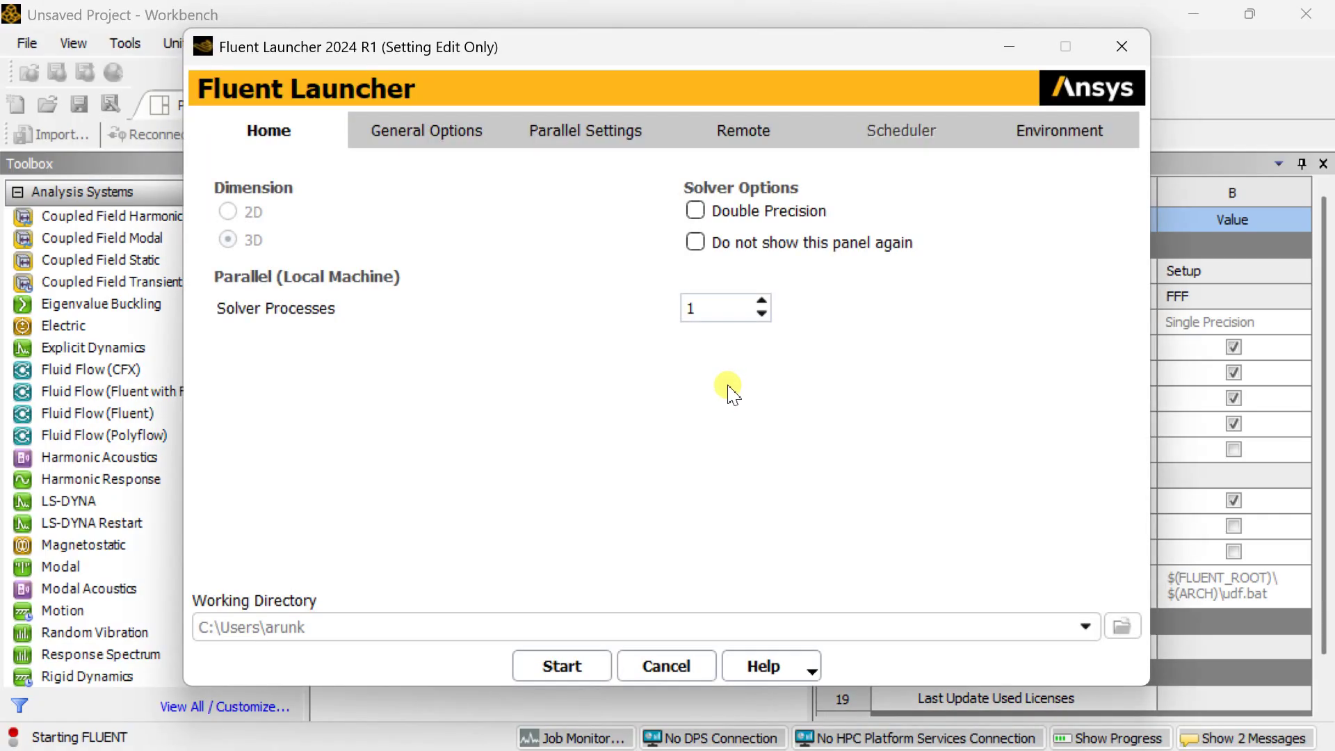
click(562, 666)
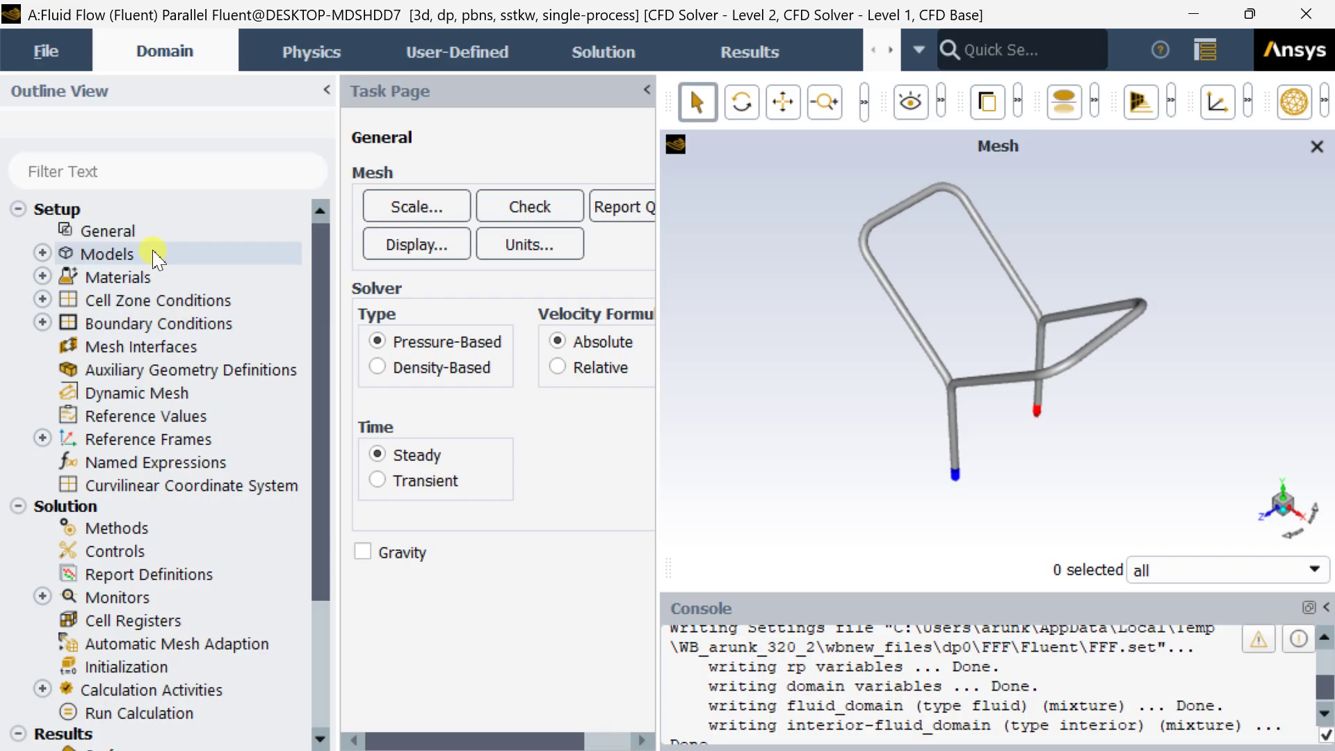
Set the viscous model to Laminar
double_click(155, 253)
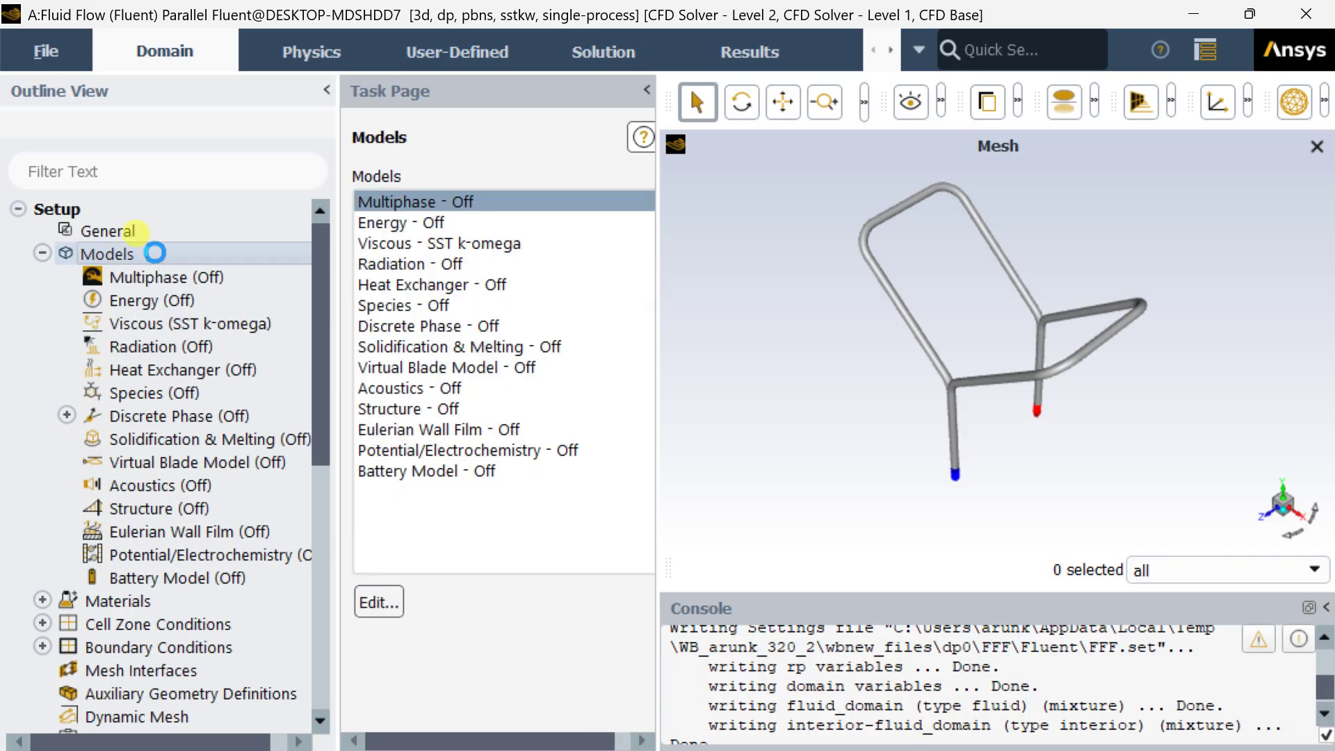
click(413, 245)
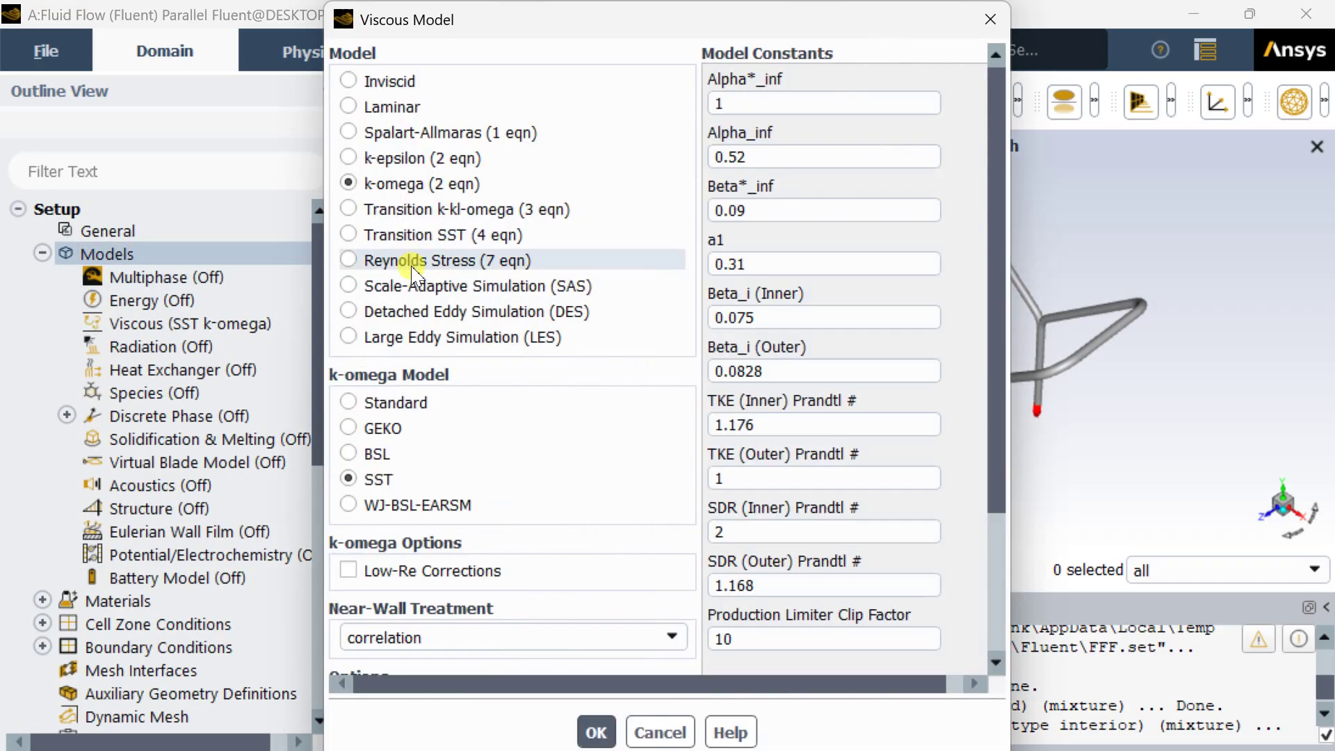
click(360, 113)
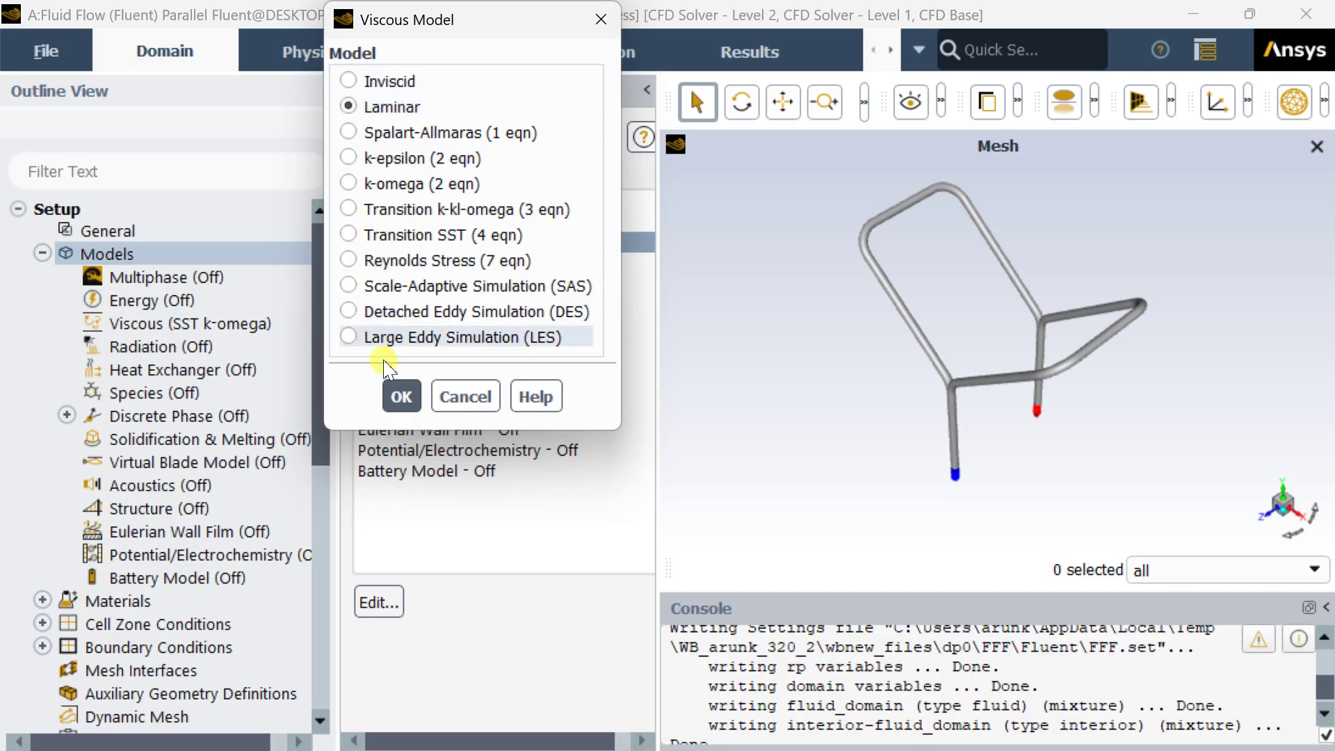
click(399, 393)
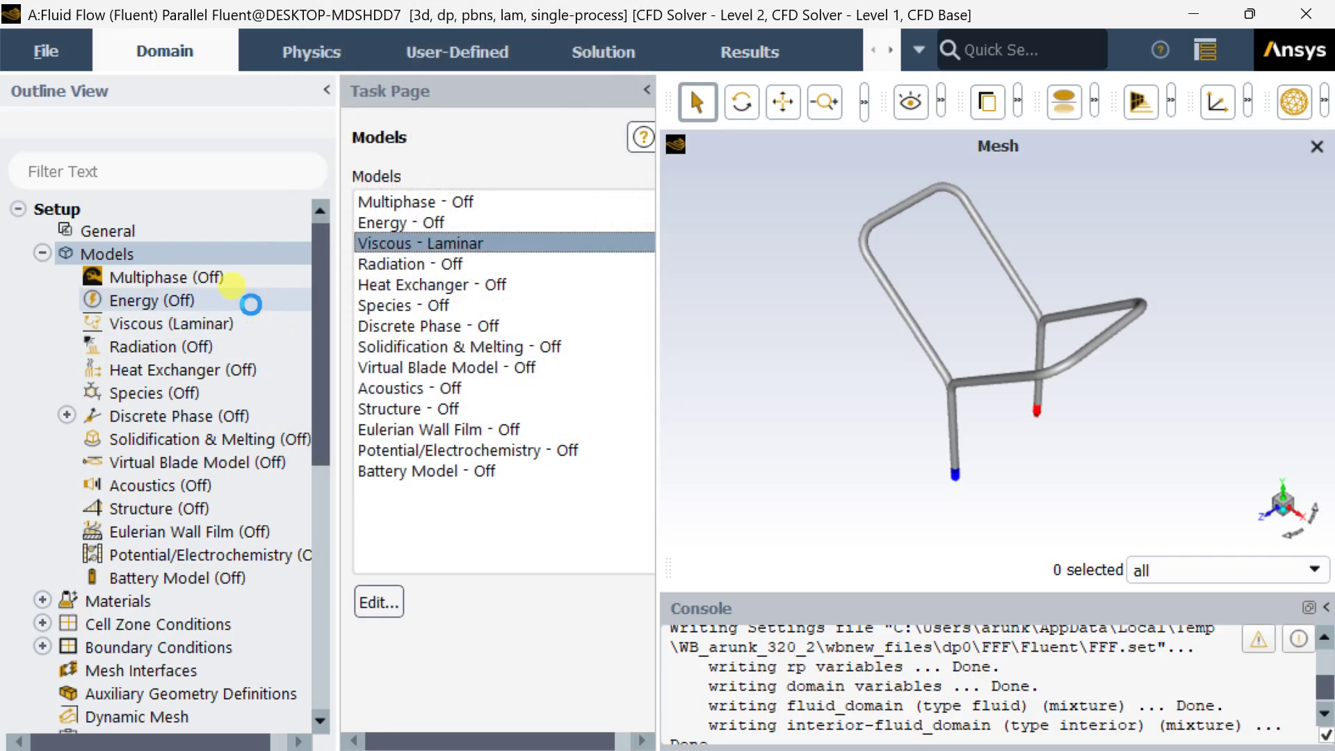
click(383, 249)
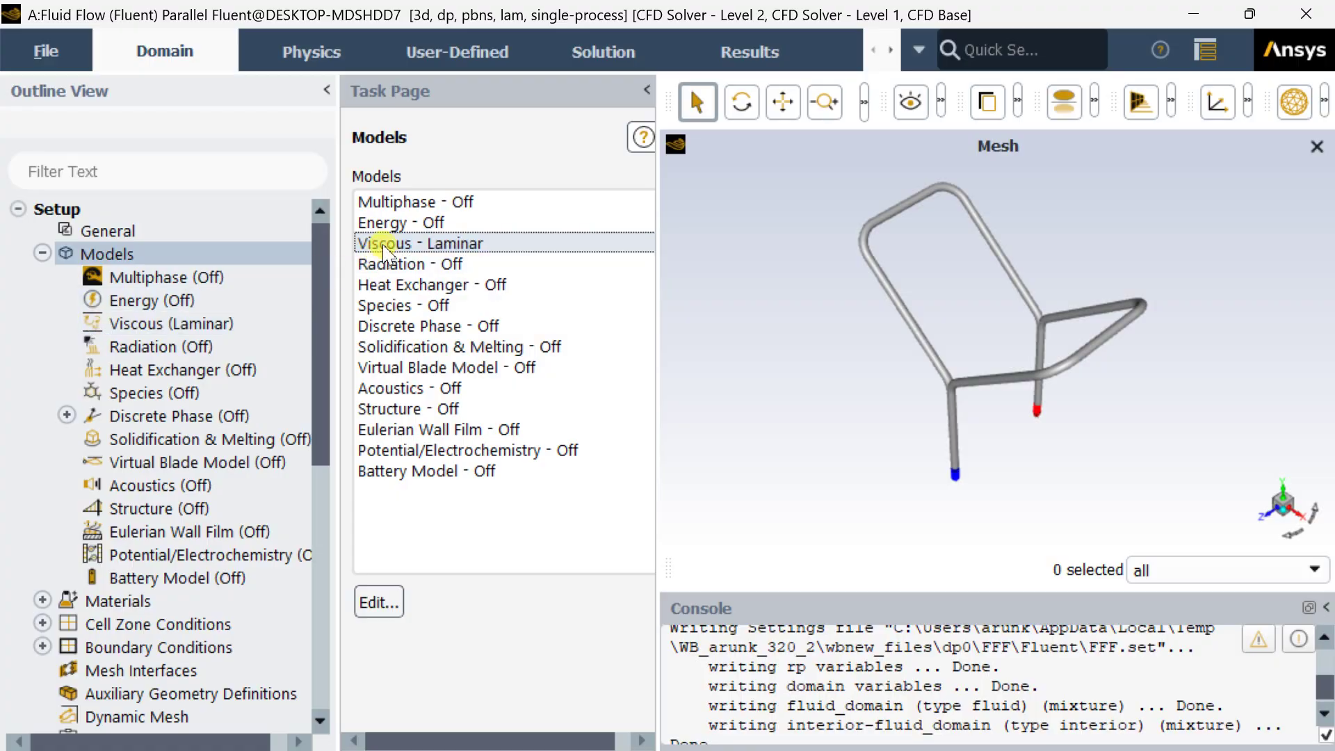
Review the fluid and solid materials and the cell zone conditions of the case
click(43, 253)
double_click(104, 278)
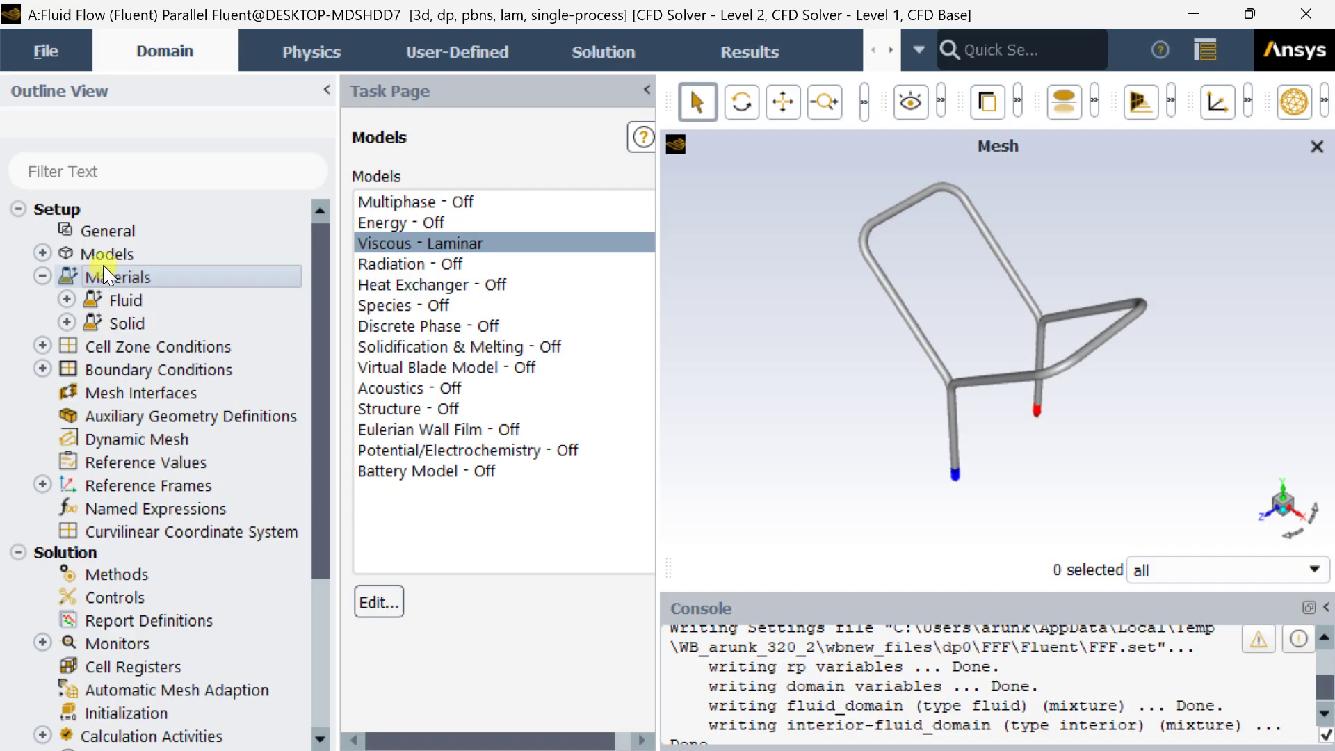
double_click(182, 348)
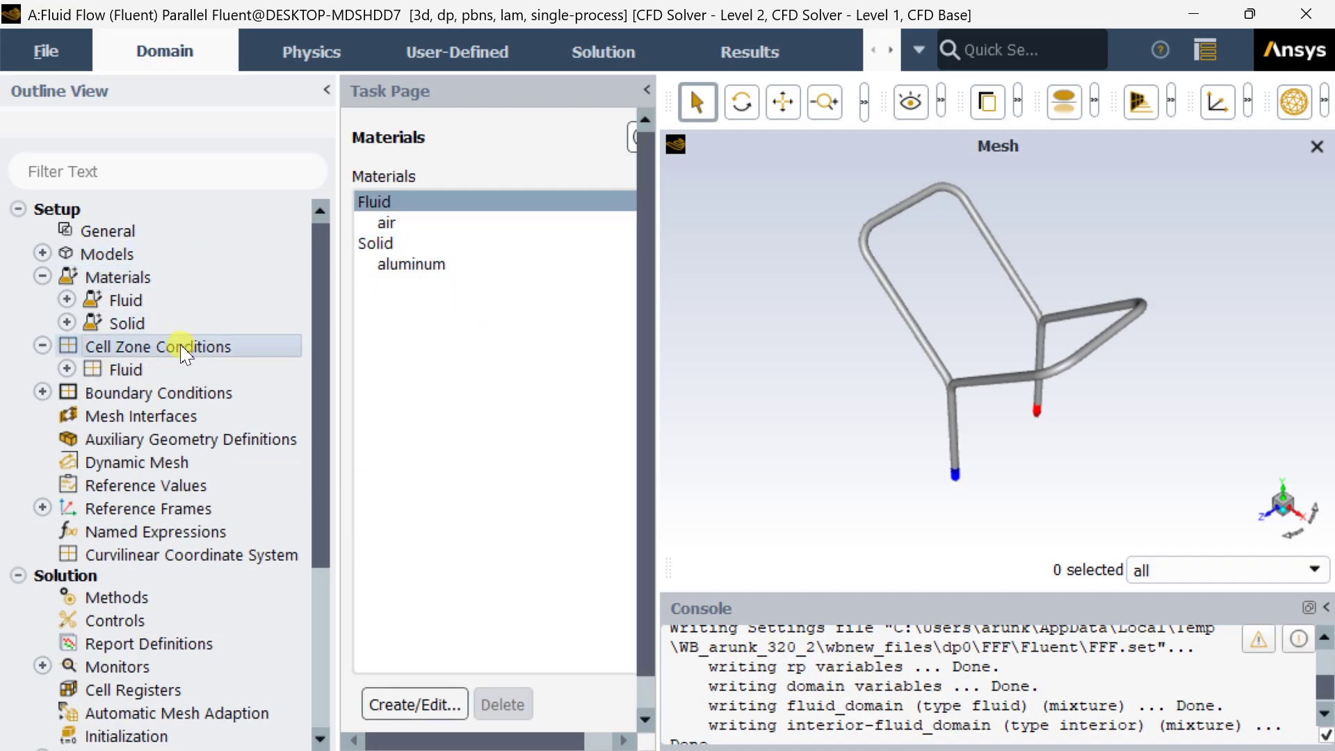
Set the velocity magnitude of the inlet boundary condition to 0.5 m/s and apply it
double_click(176, 396)
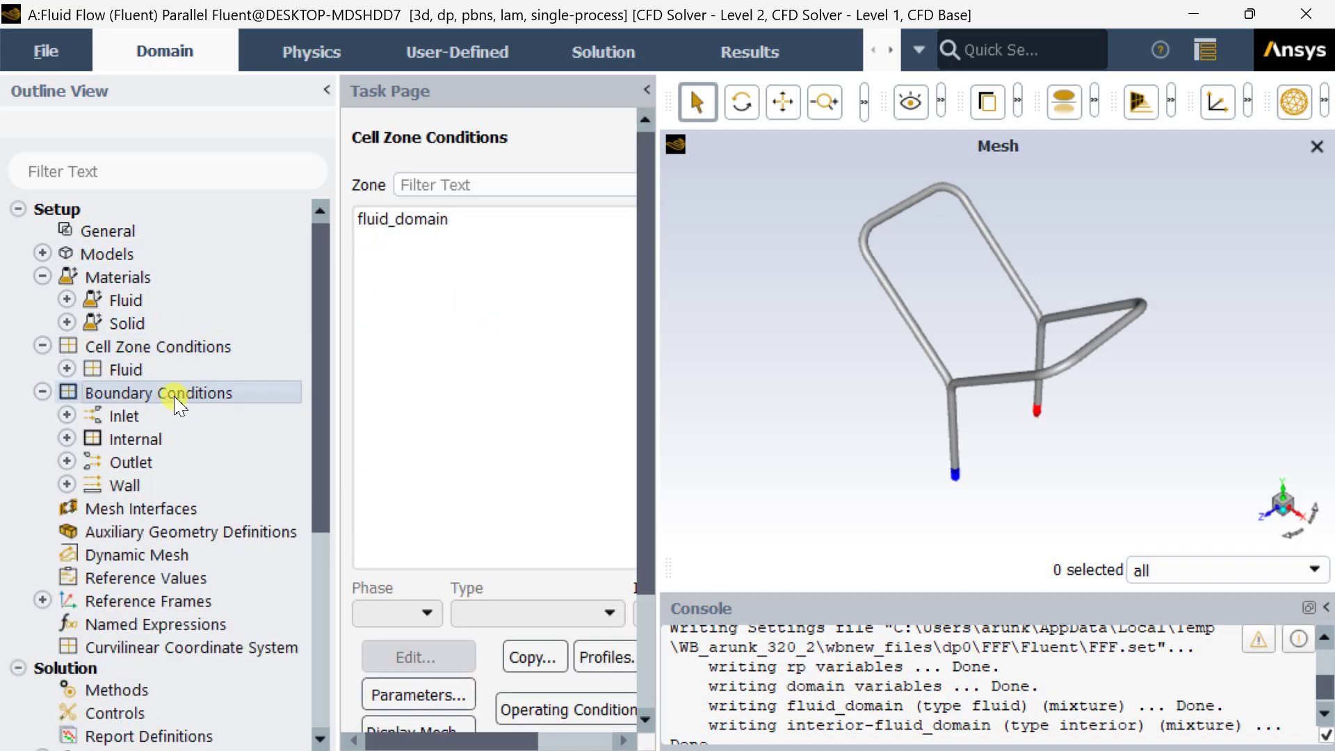
click(433, 220)
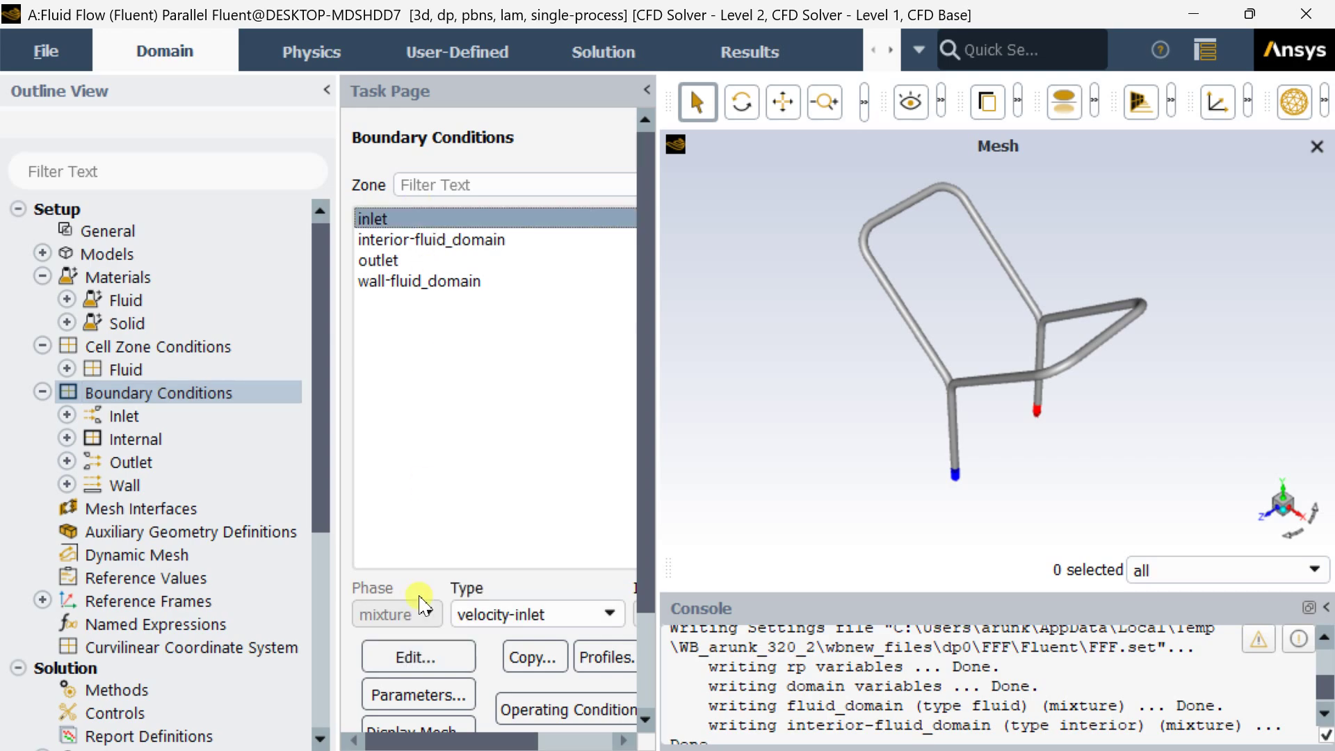
click(419, 656)
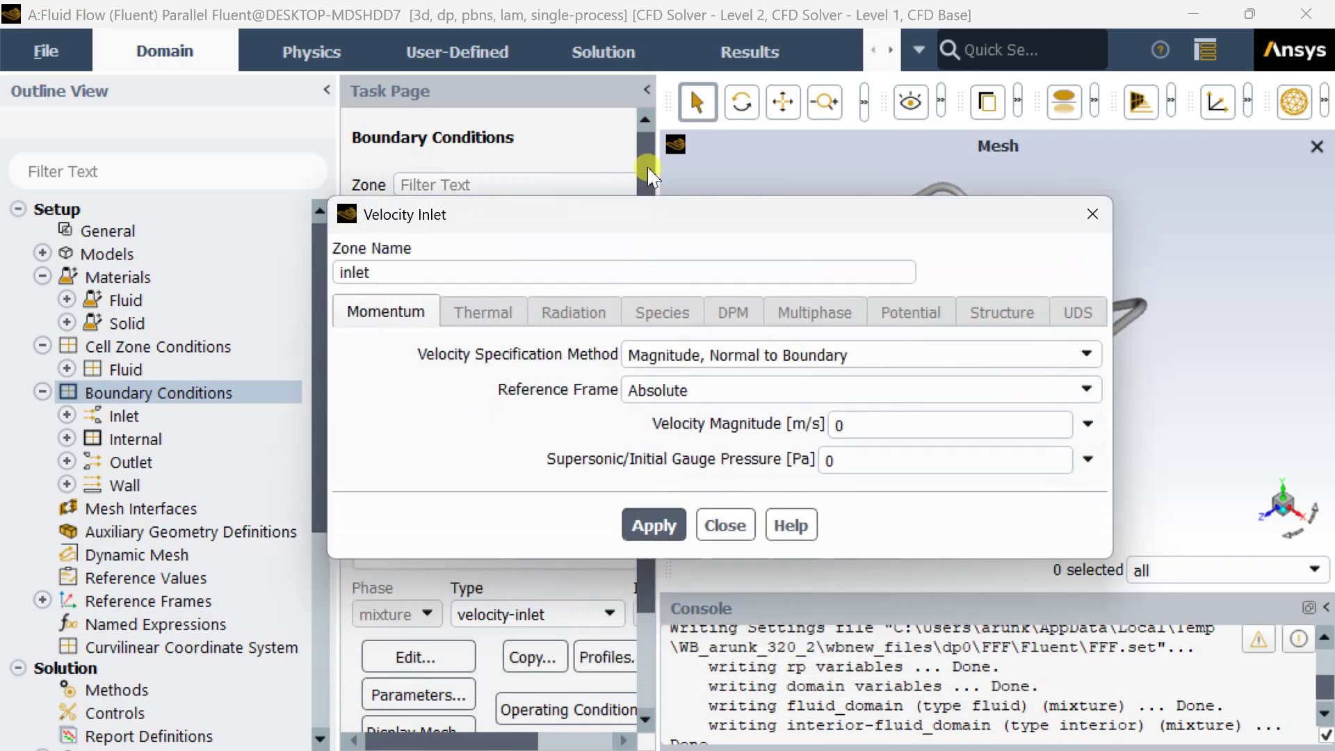
click(833, 320)
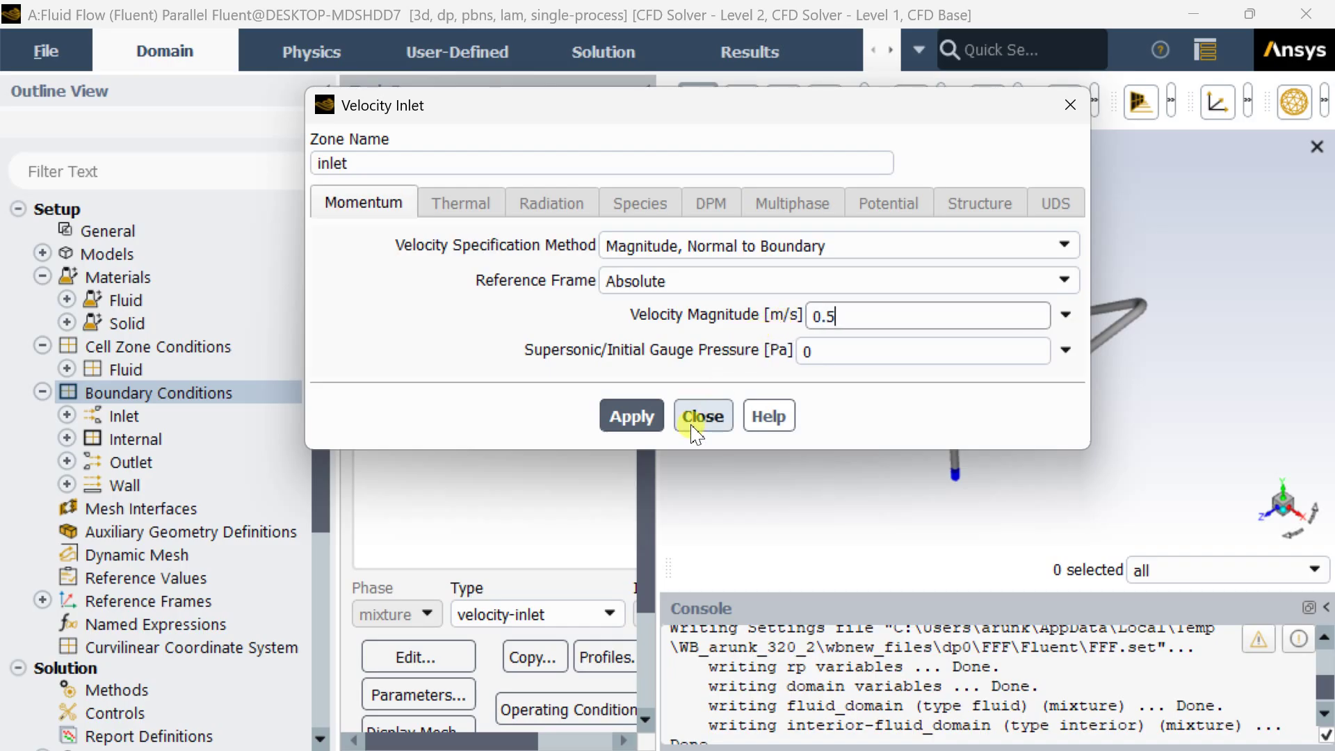
click(646, 419)
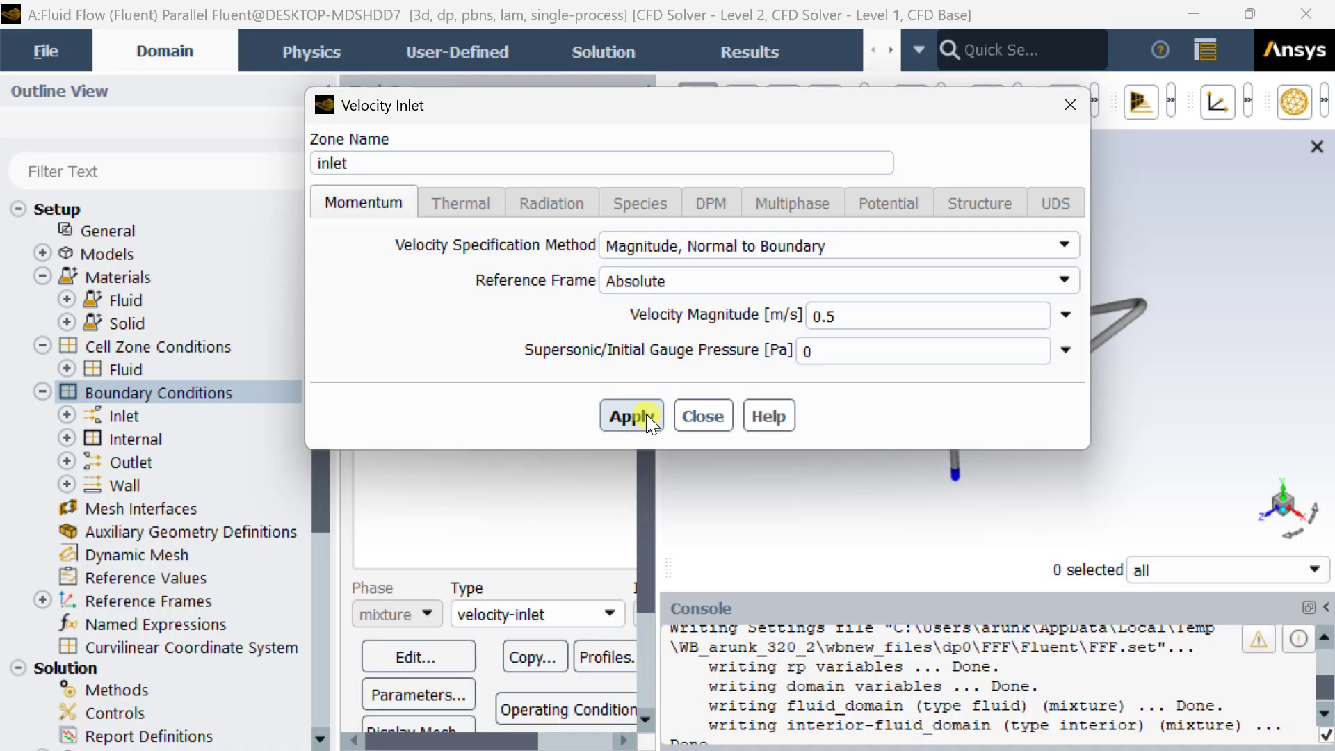
click(706, 414)
click(708, 421)
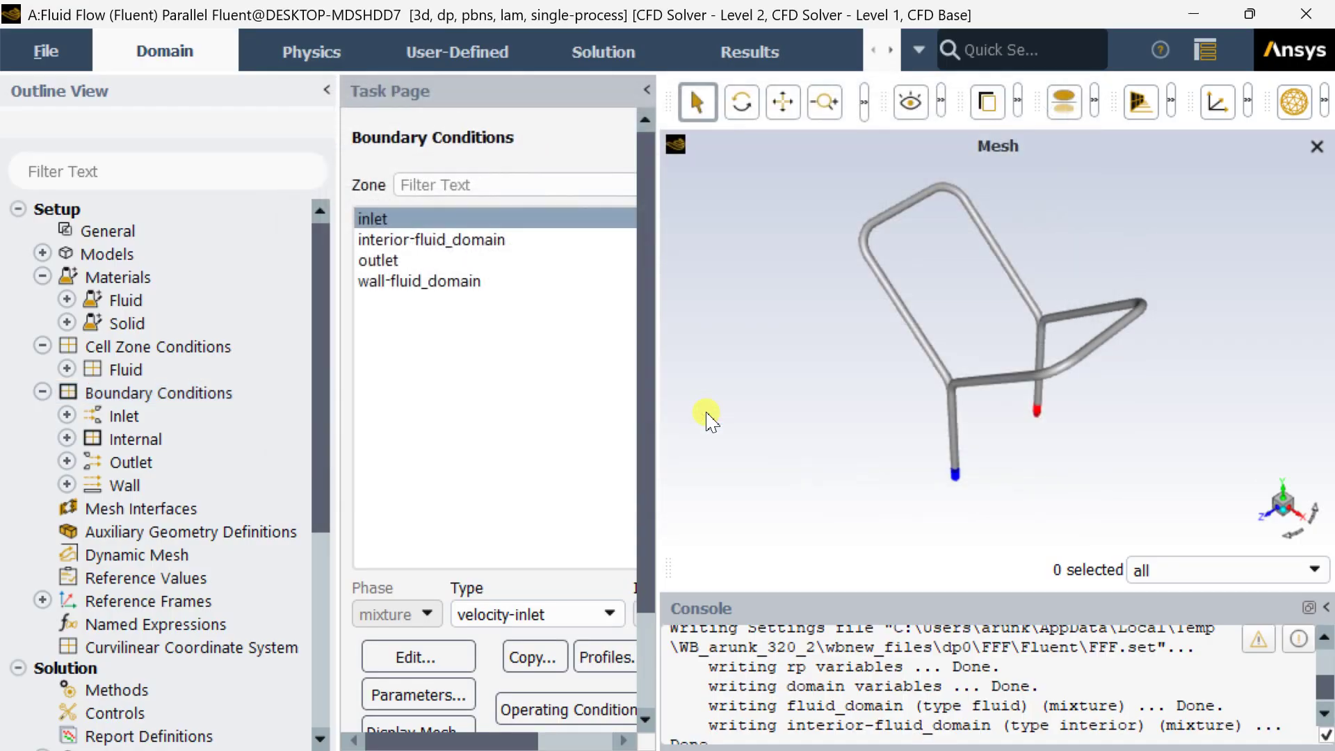
Check the boundary types assigned to the outlet, wall-fluid_domain and interior-fluid_domain zones
click(420, 263)
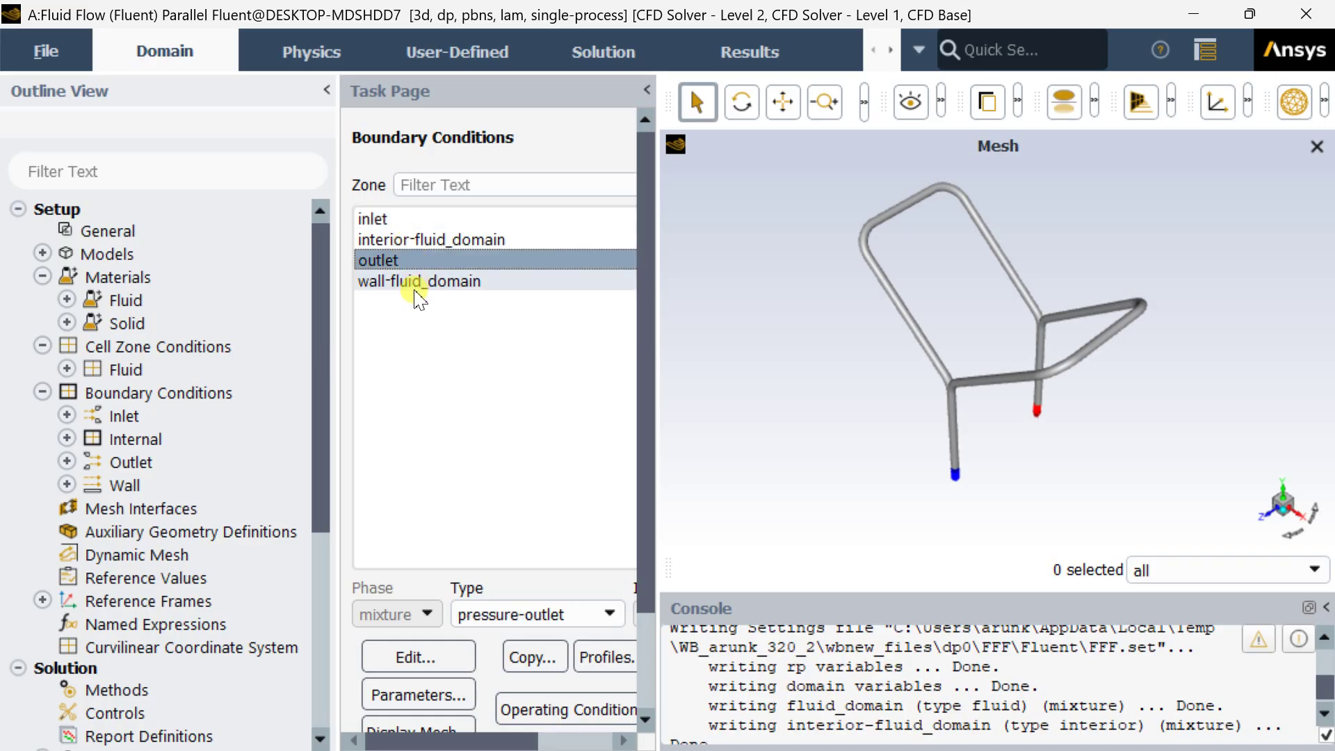
click(416, 286)
click(418, 240)
Set the gradient spatial discretization in the solution methods to Green-Gauss Cell Based
scroll(209, 492, down, 3)
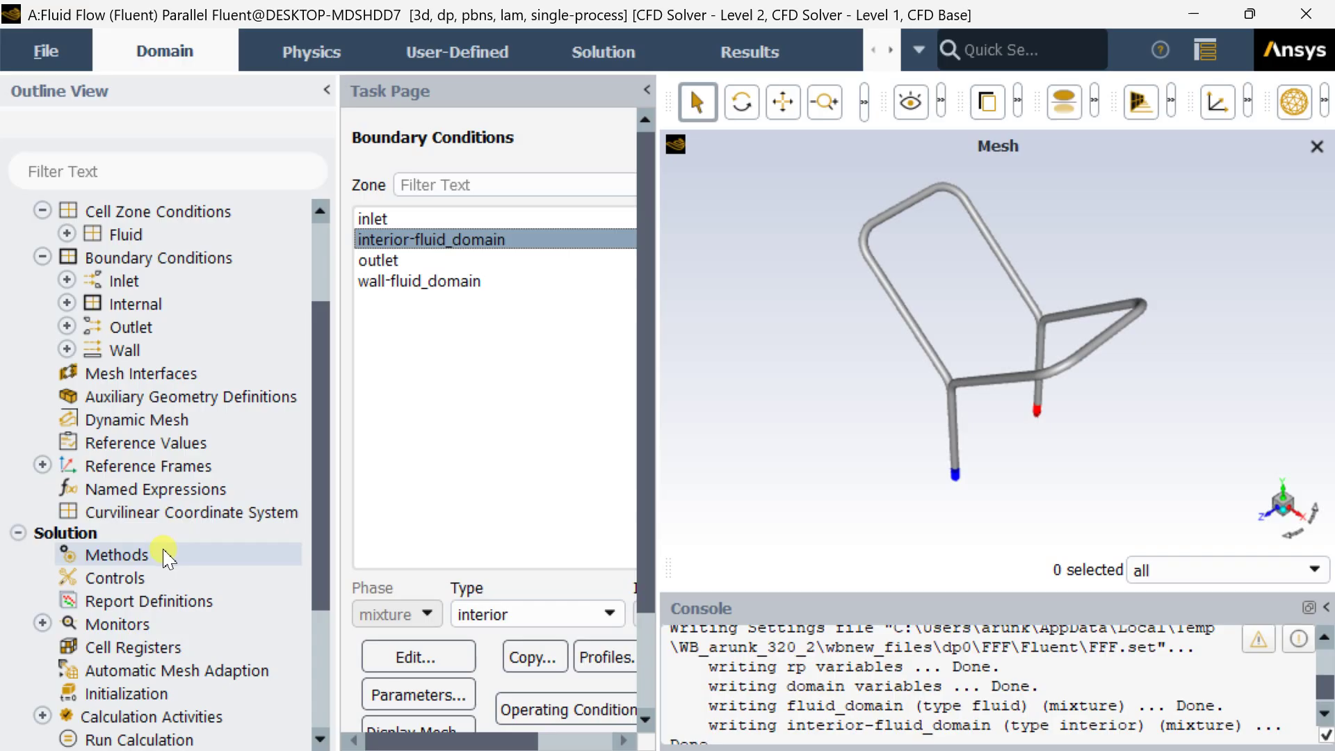
scroll(178, 466, up, 3)
scroll(178, 467, down, 3)
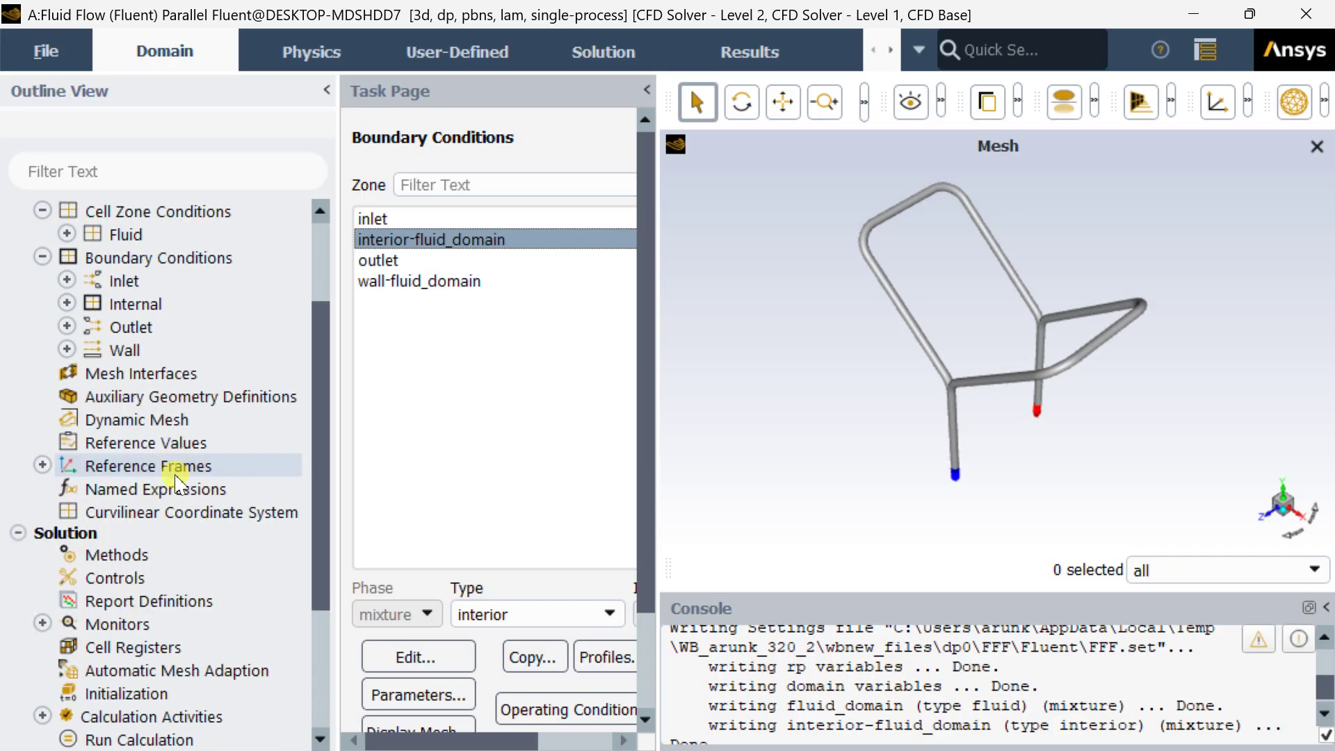
click(184, 417)
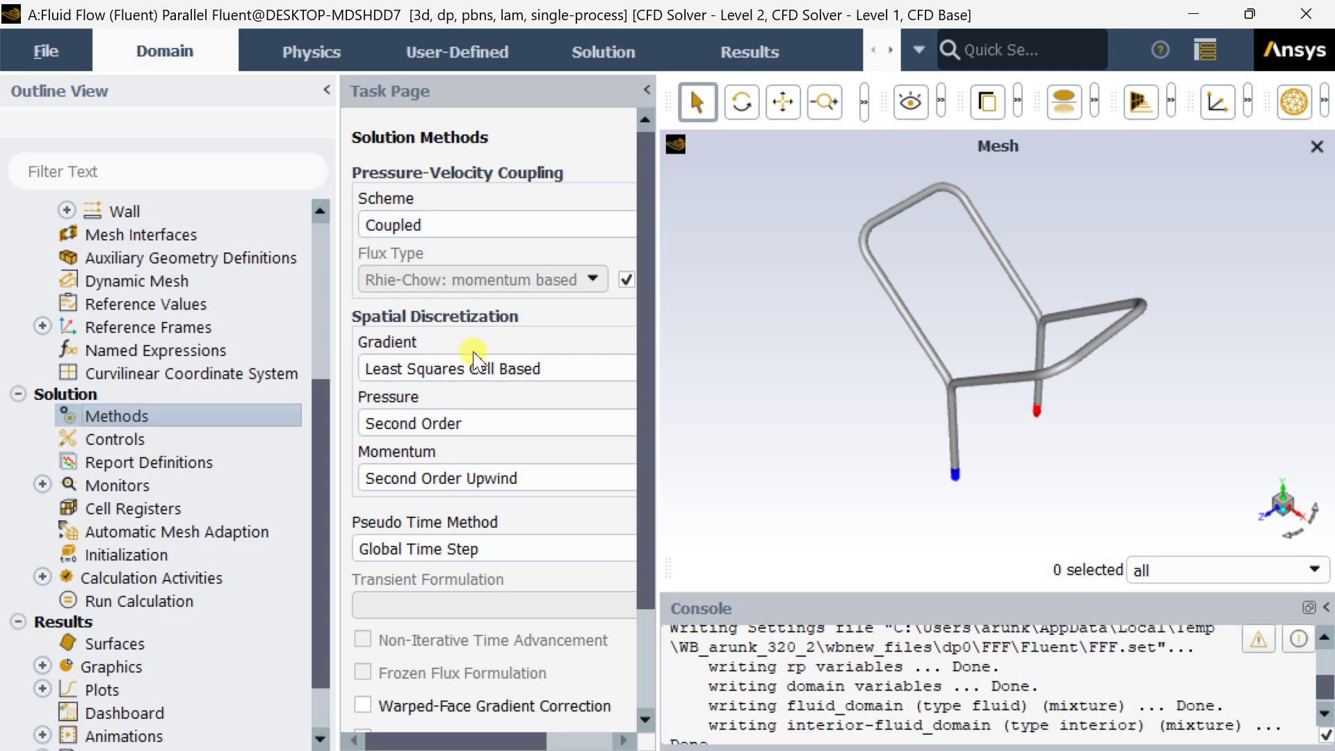
click(515, 369)
click(477, 388)
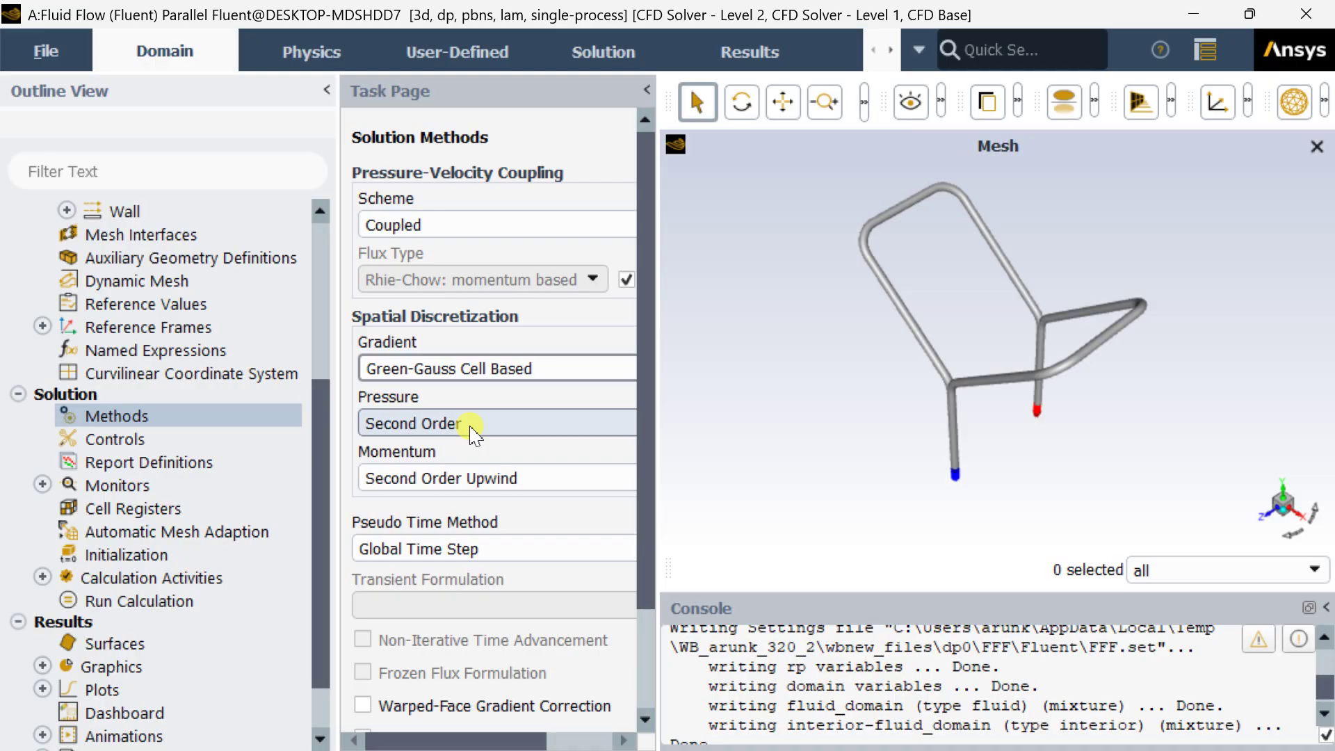
Set the absolute convergence criterion of the z-velocity residual to 1e-6 and copy the value
scroll(182, 459, down, 1)
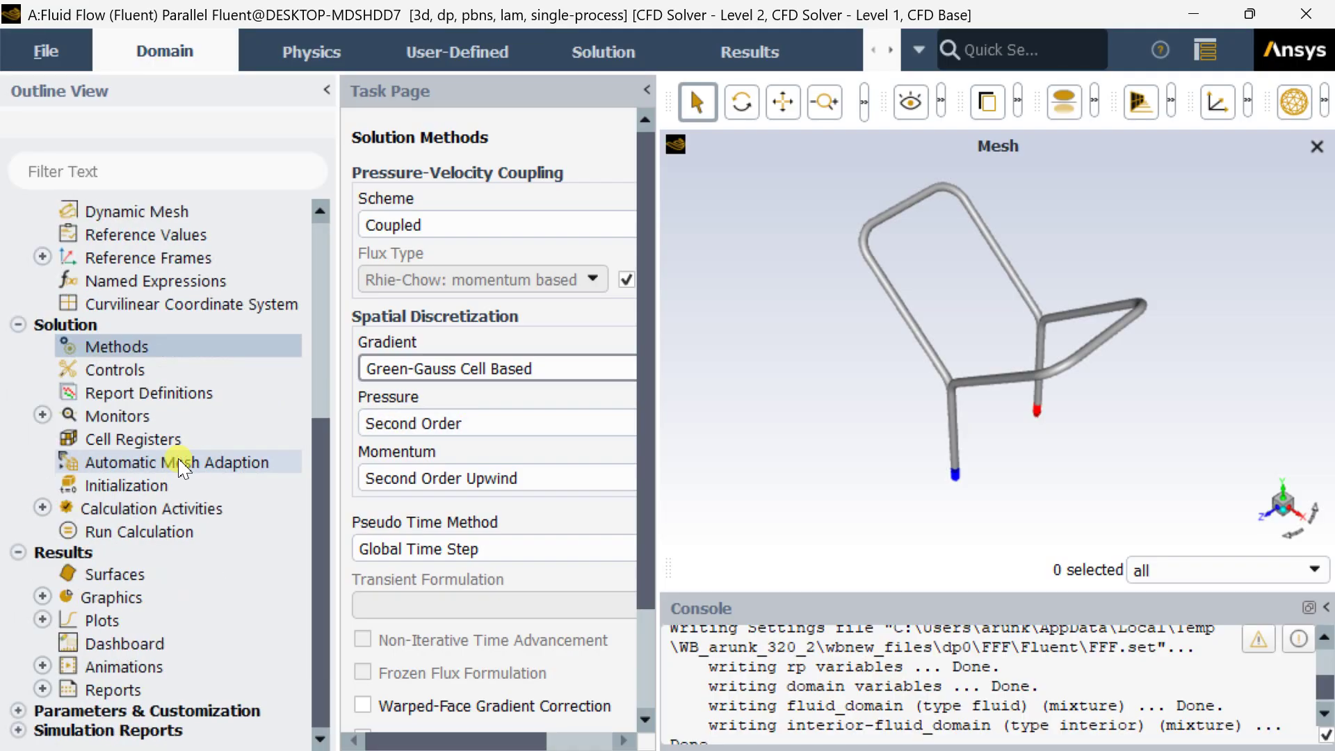
double_click(184, 417)
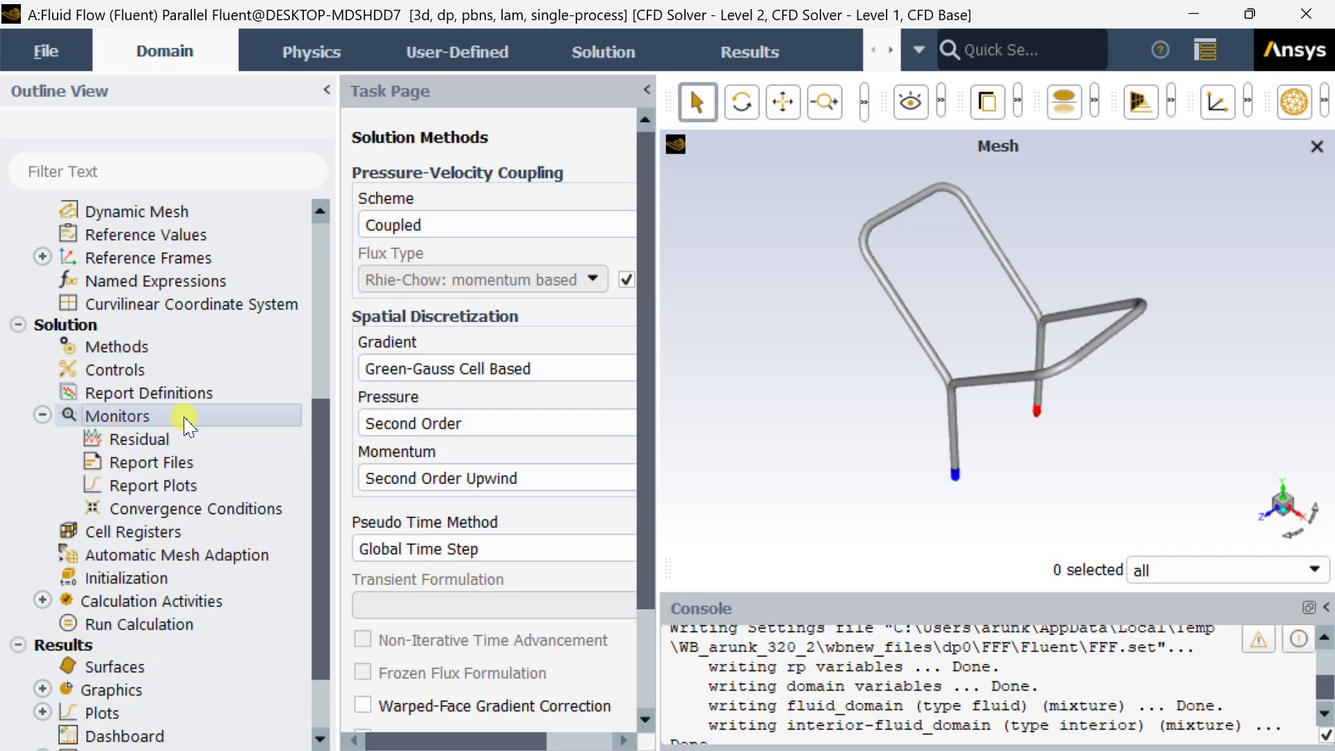
click(187, 442)
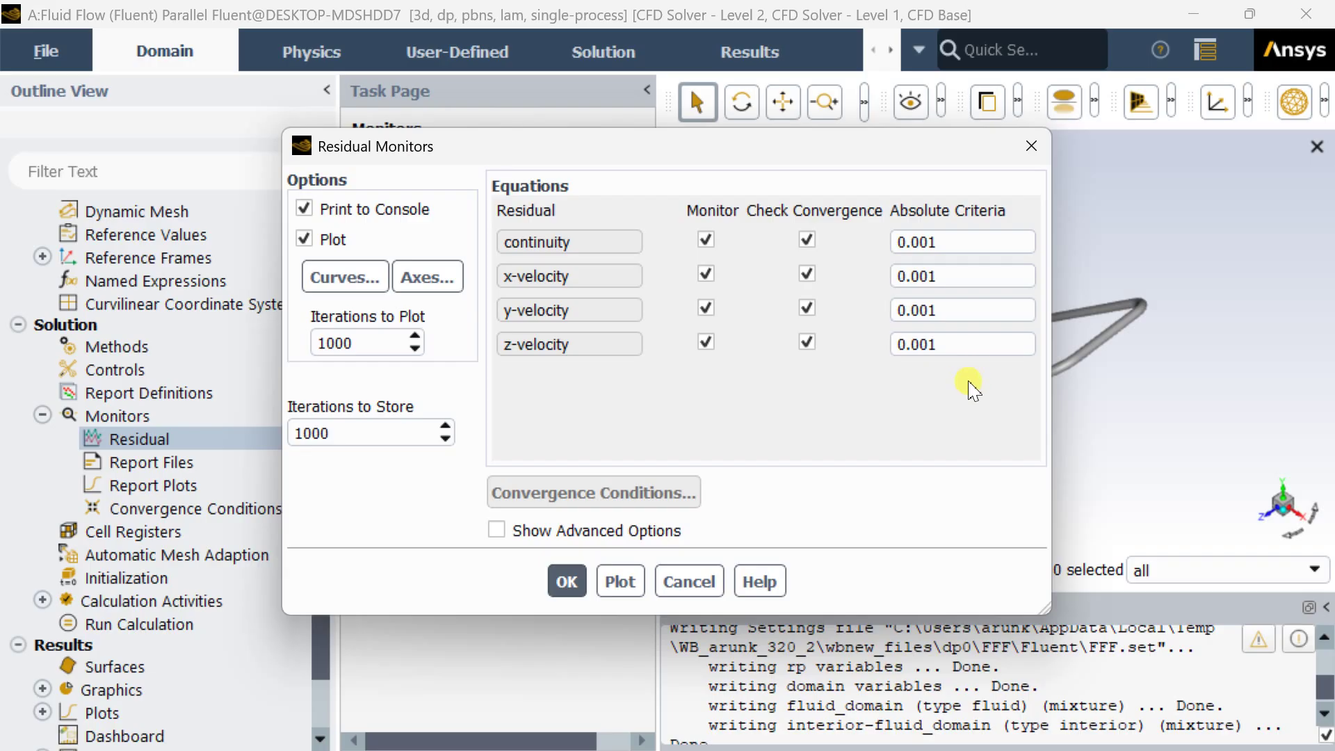
drag(962, 346, 769, 343)
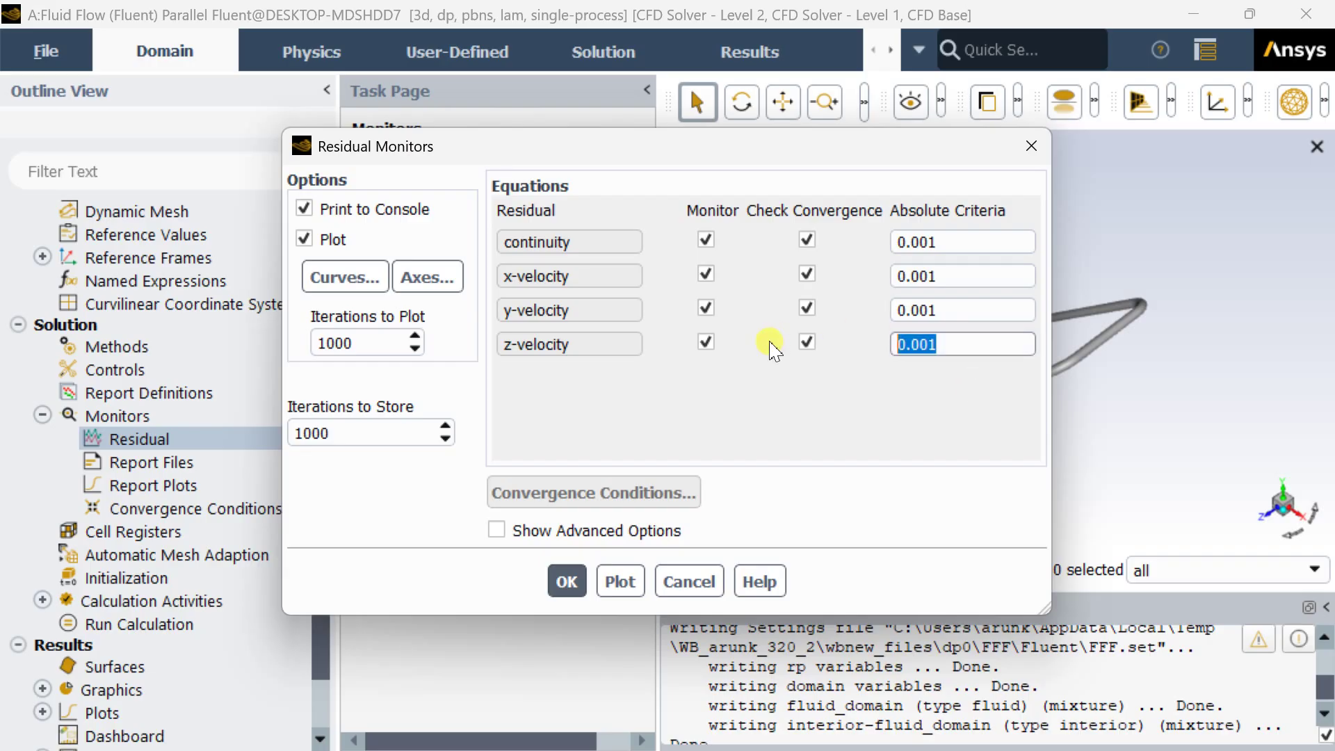
text(1e)
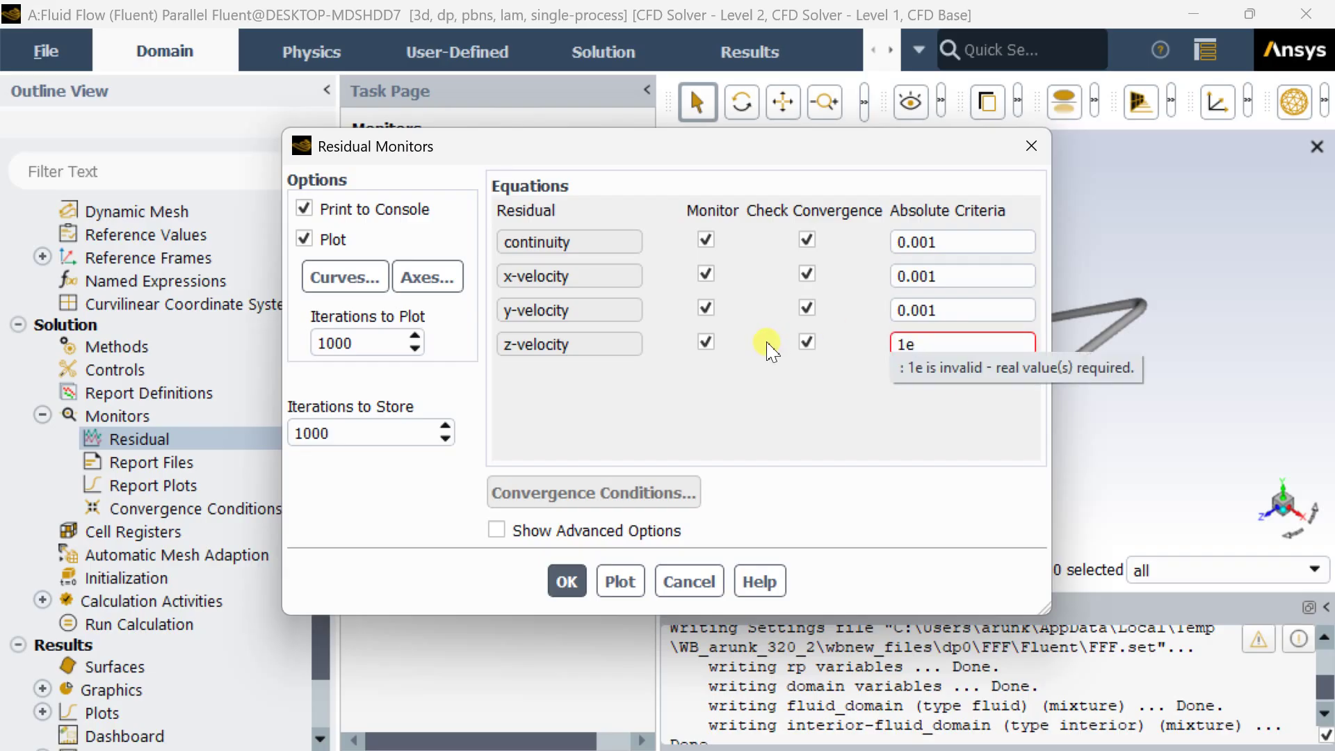
text(-)
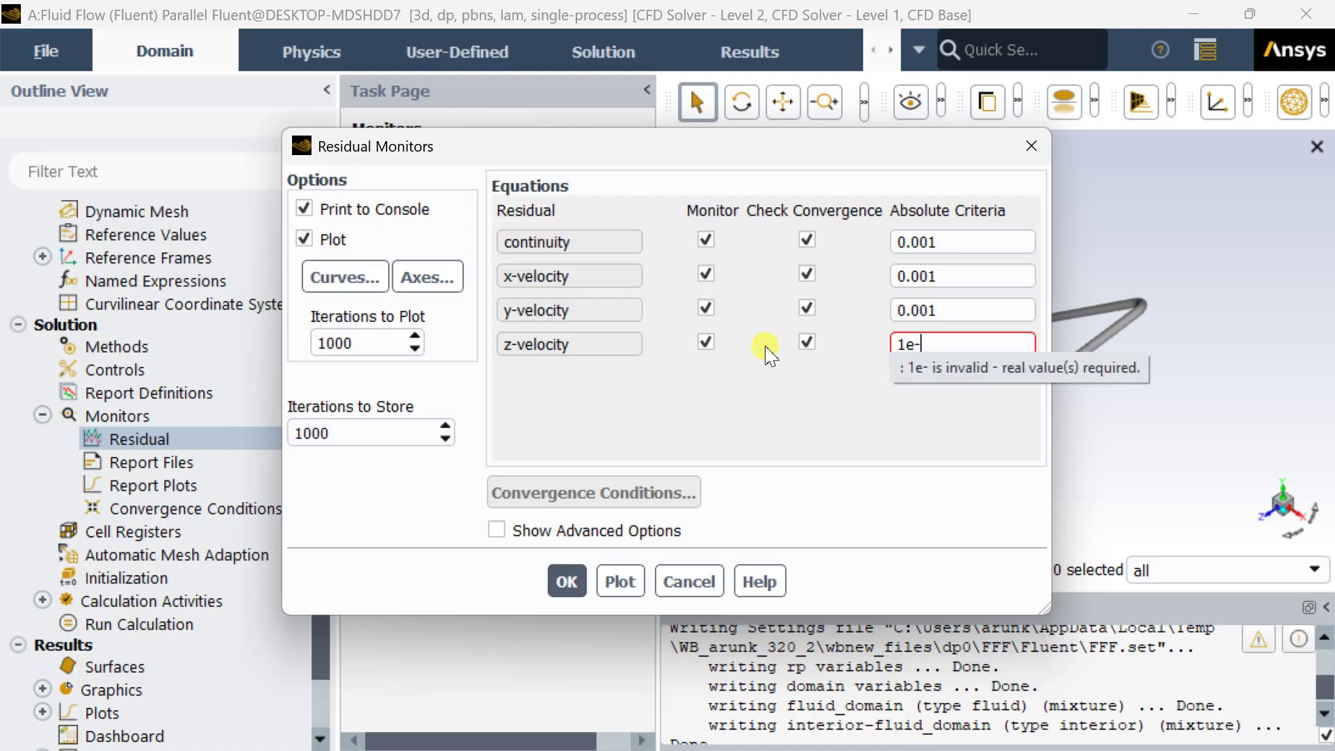
text(6)
key(Return)
key(ctrl+c)
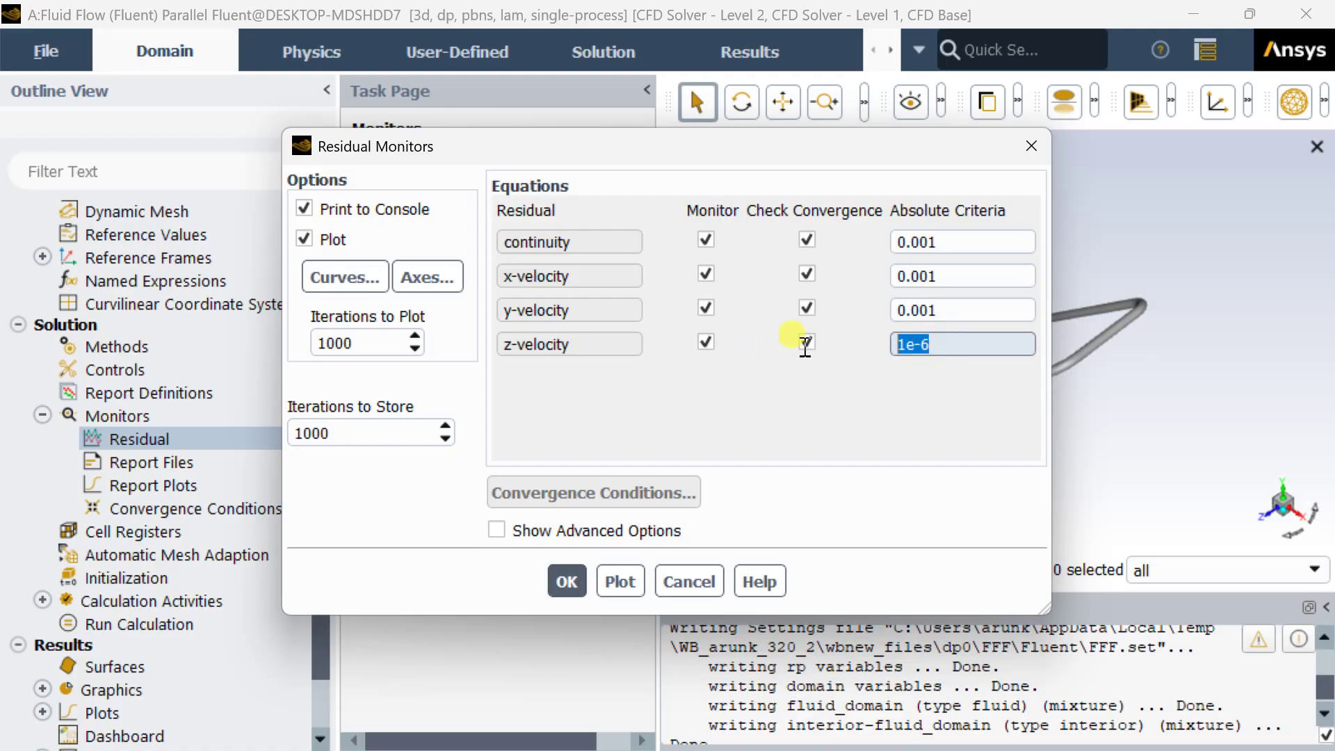
Set the absolute criteria of the y-velocity, x-velocity and continuity residuals to 1e-6 and accept the residual monitor settings
drag(968, 306, 799, 307)
key(ctrl+v)
drag(967, 282, 813, 276)
key(ctrl+v)
drag(967, 242, 813, 242)
key(ctrl+v)
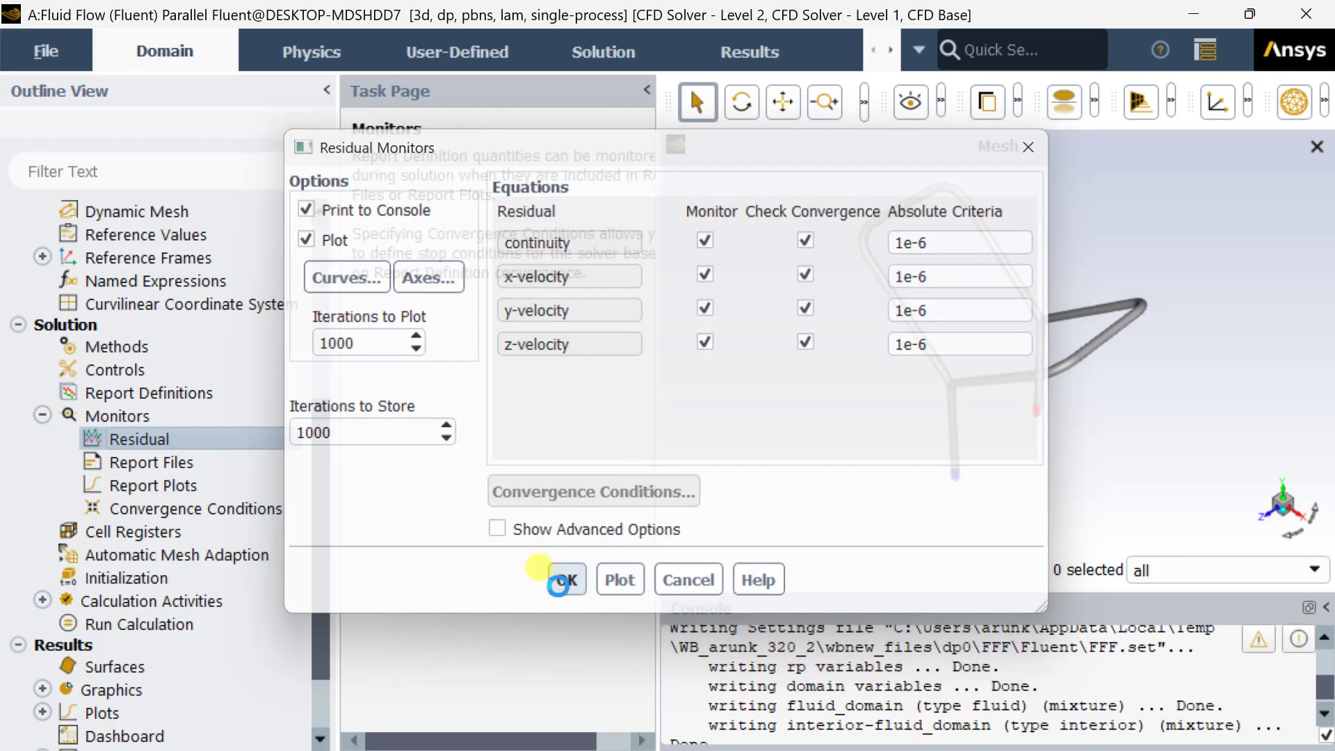
click(567, 581)
Initialize the solution using Hybrid Initialization
scroll(219, 445, down, 4)
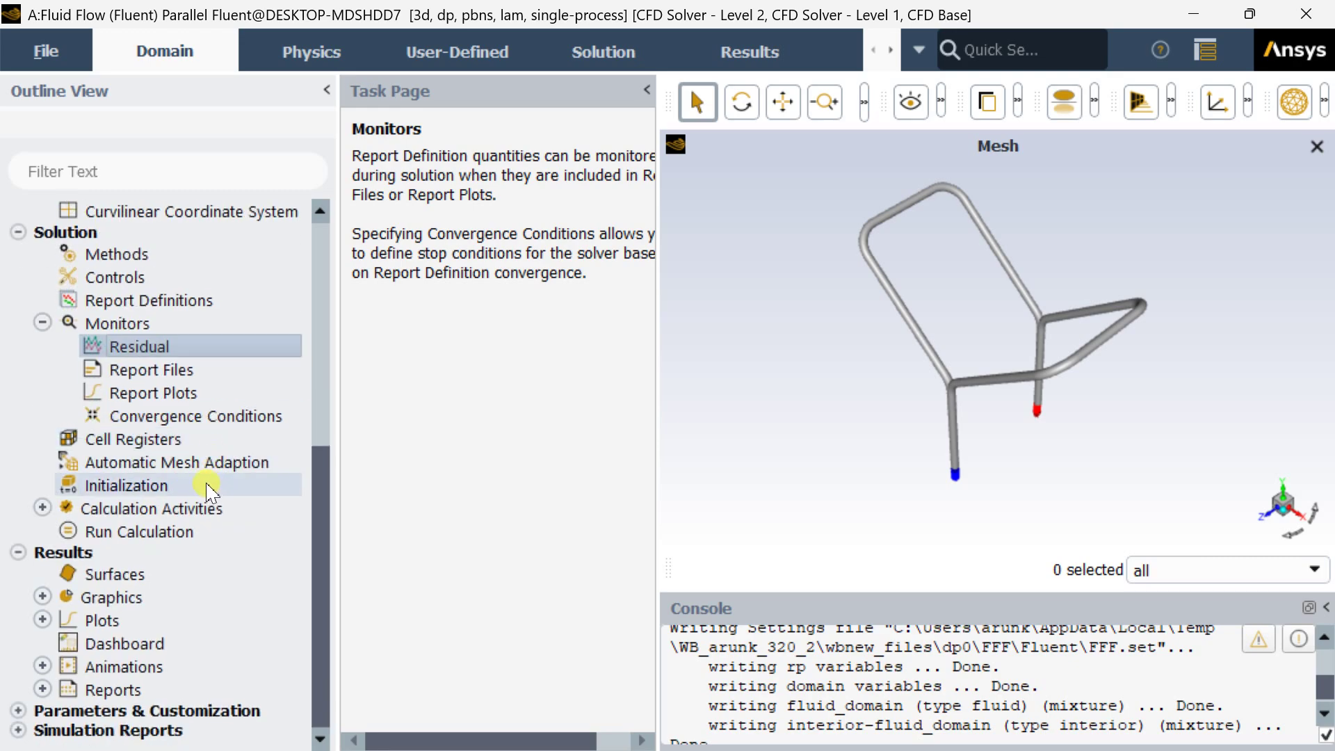
click(209, 486)
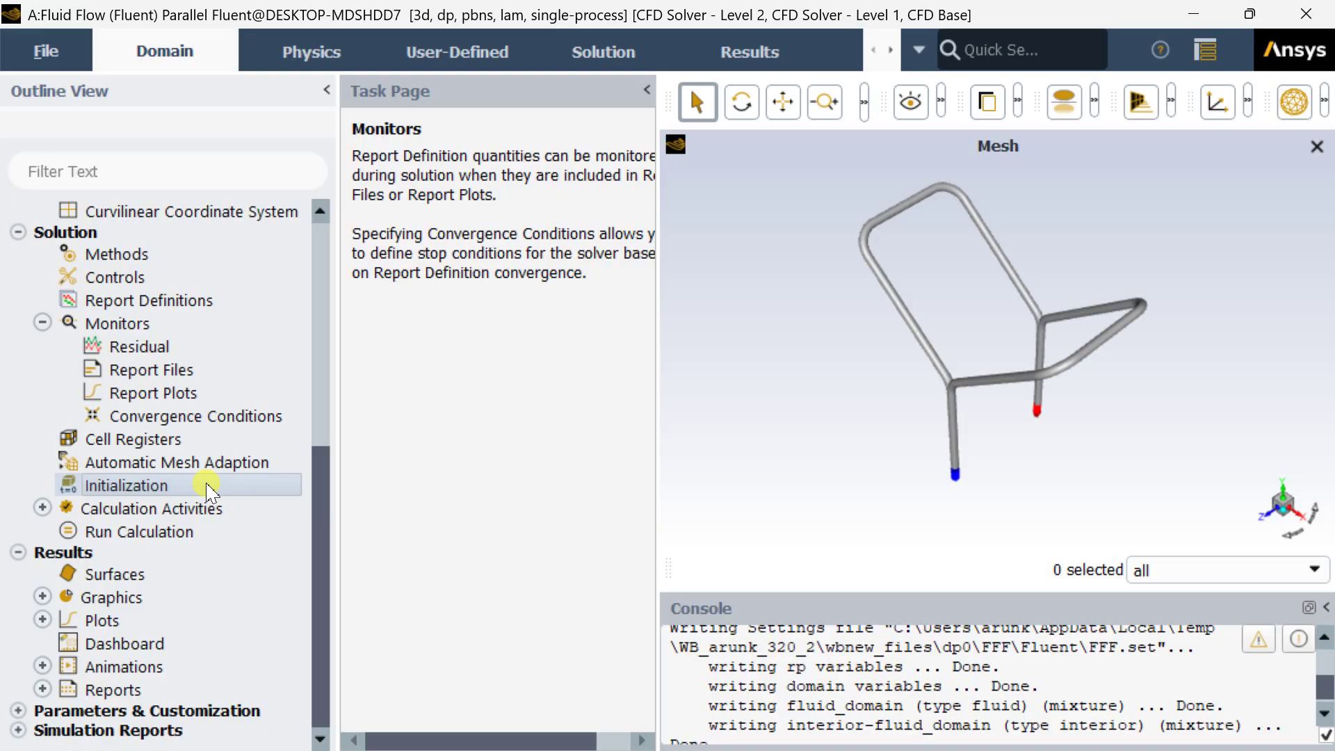
click(518, 278)
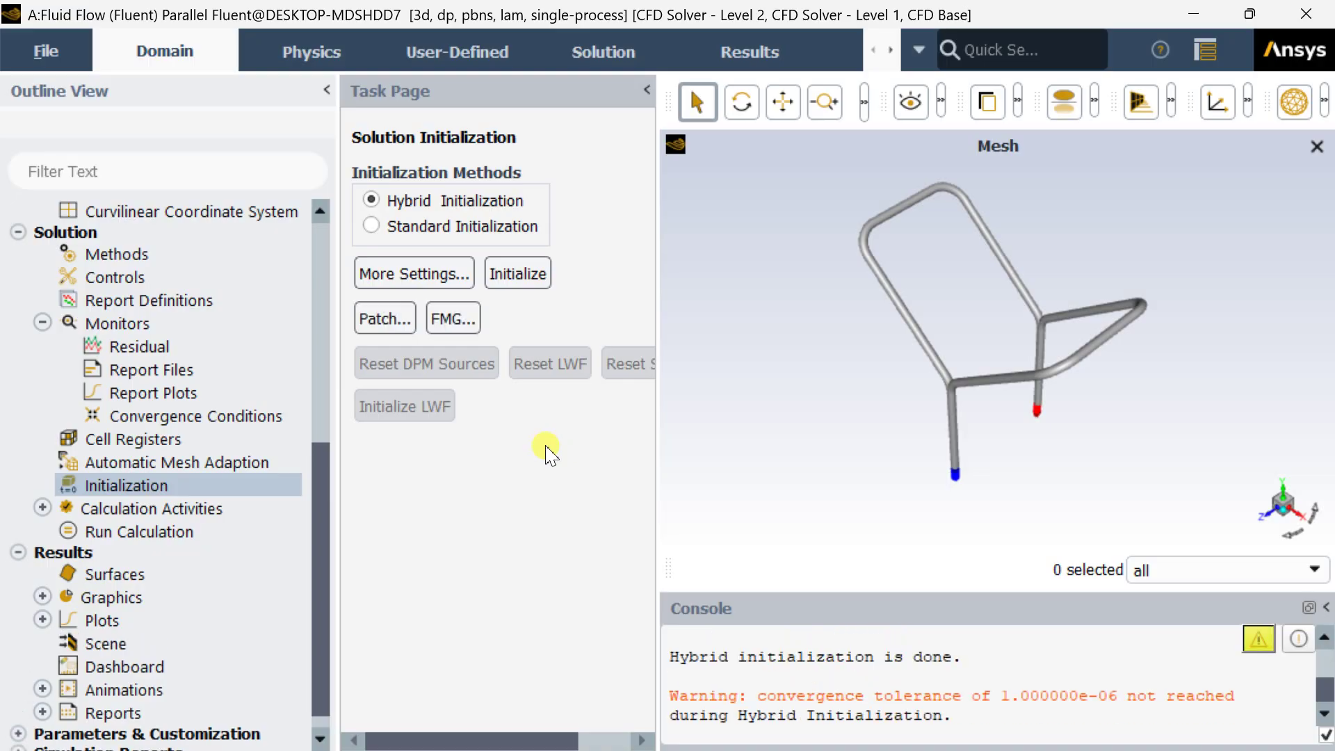
Set the number of iterations for the run calculation to 500
click(127, 533)
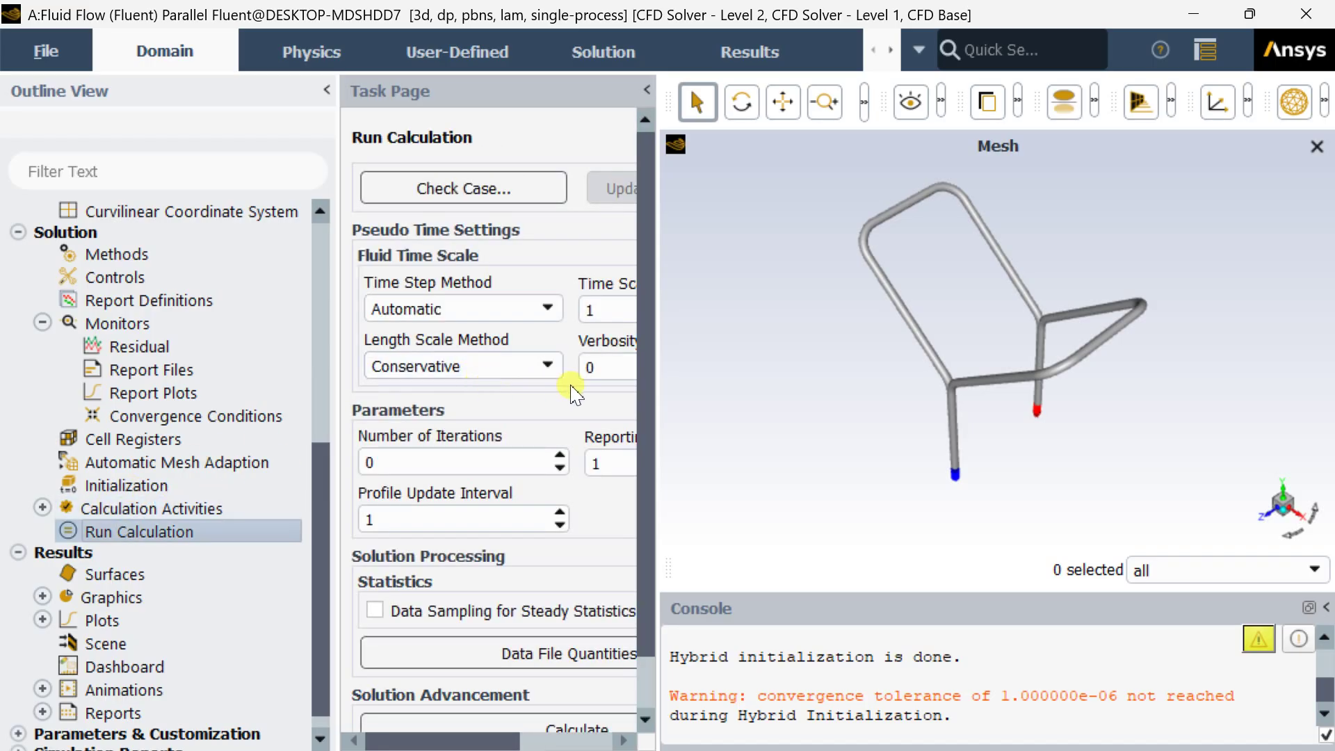
drag(659, 420, 791, 418)
click(435, 464)
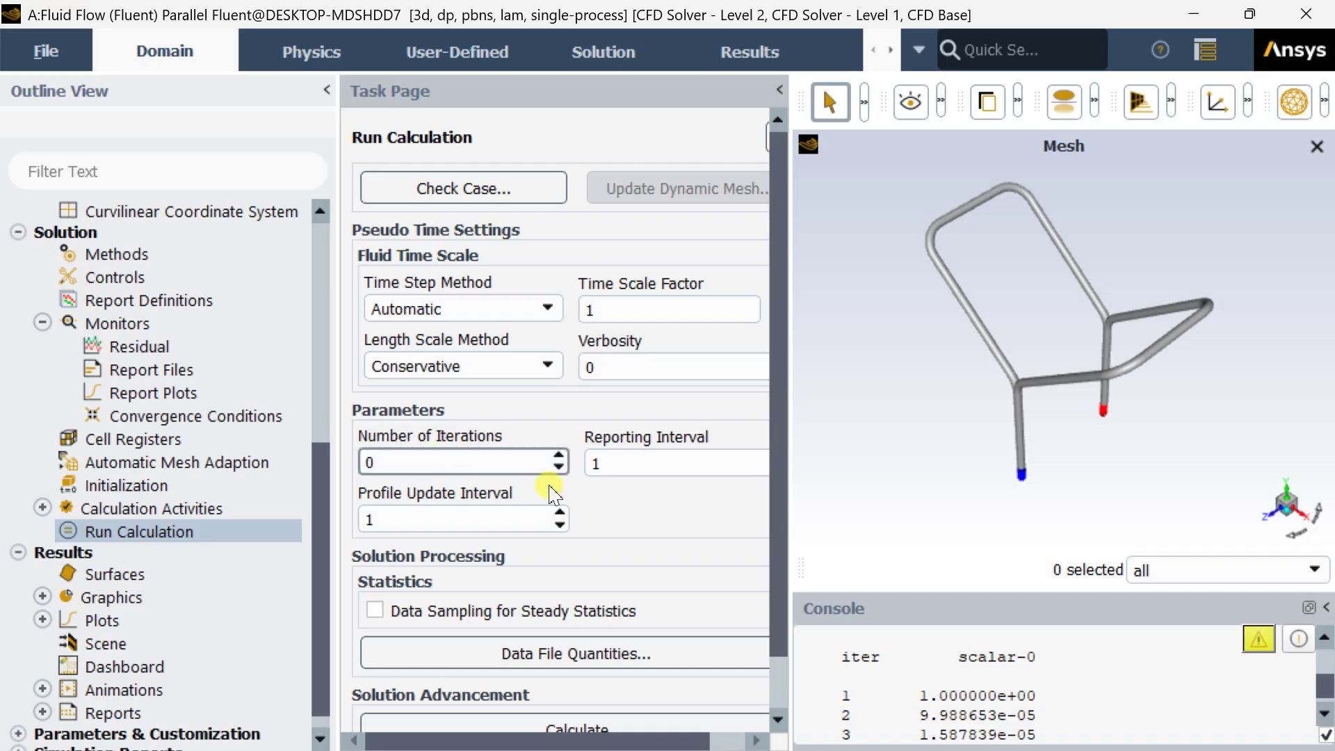
key(BackSpace)
text(1)
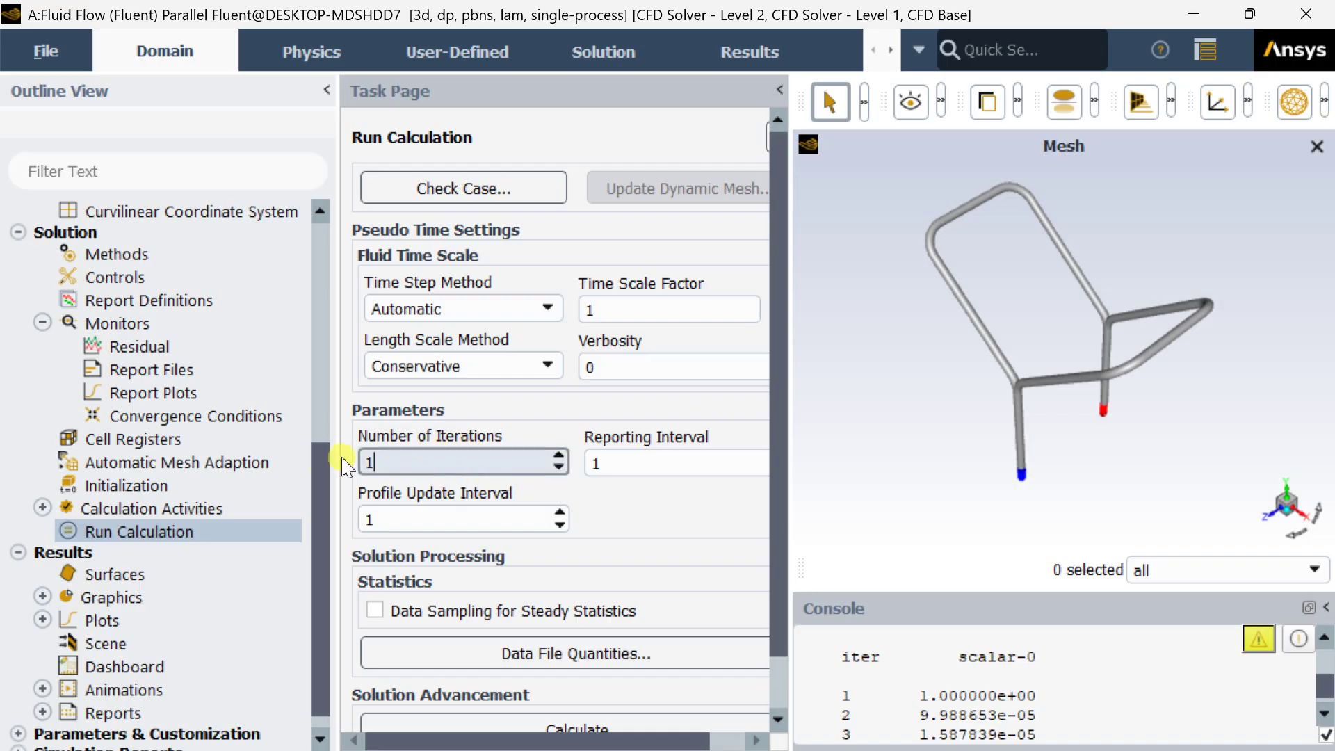
double_click(367, 463)
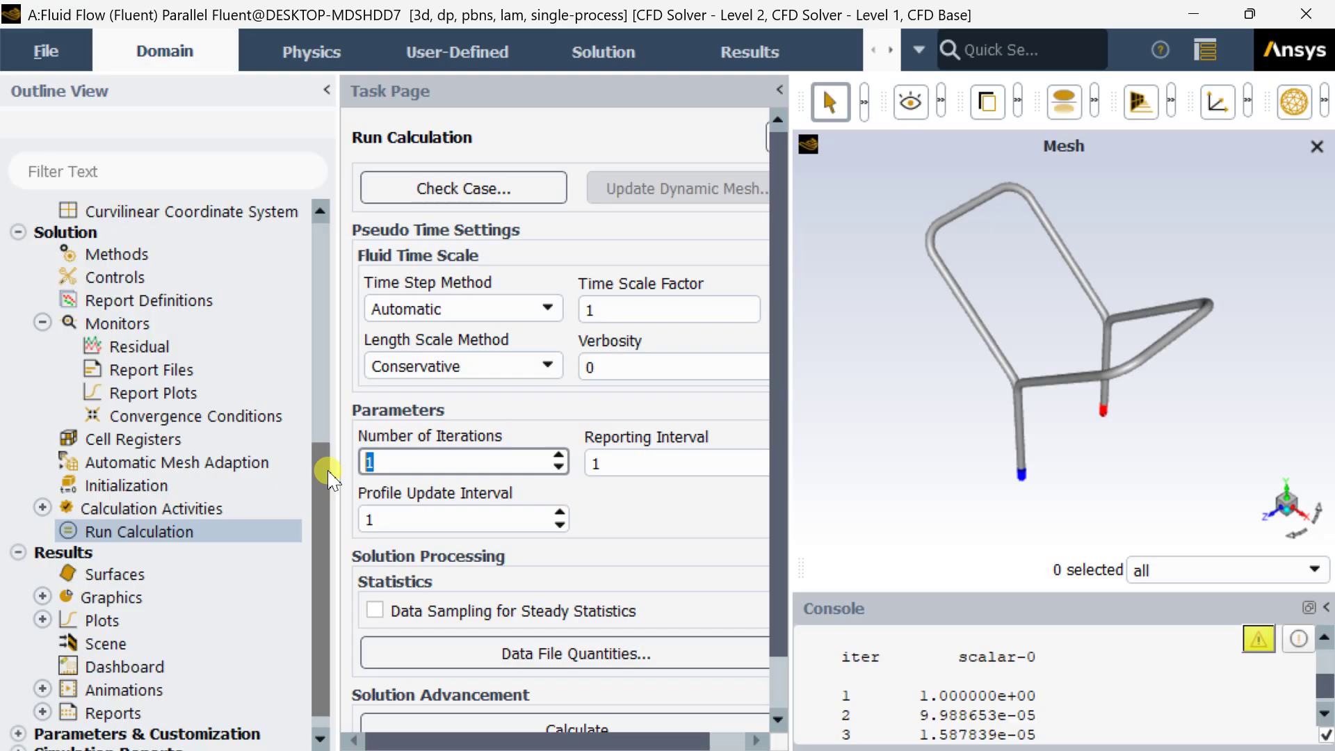
text(500)
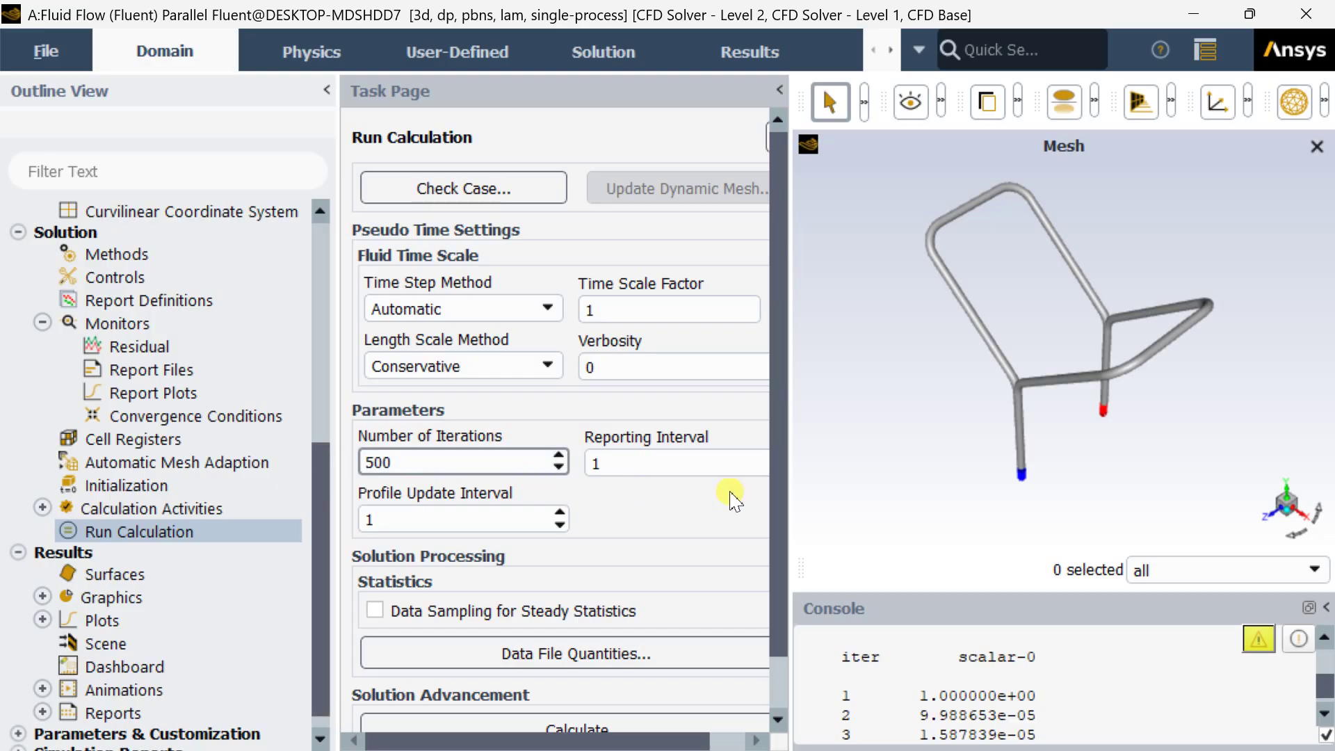
Run the calculation and acknowledge its completion
drag(782, 511, 784, 596)
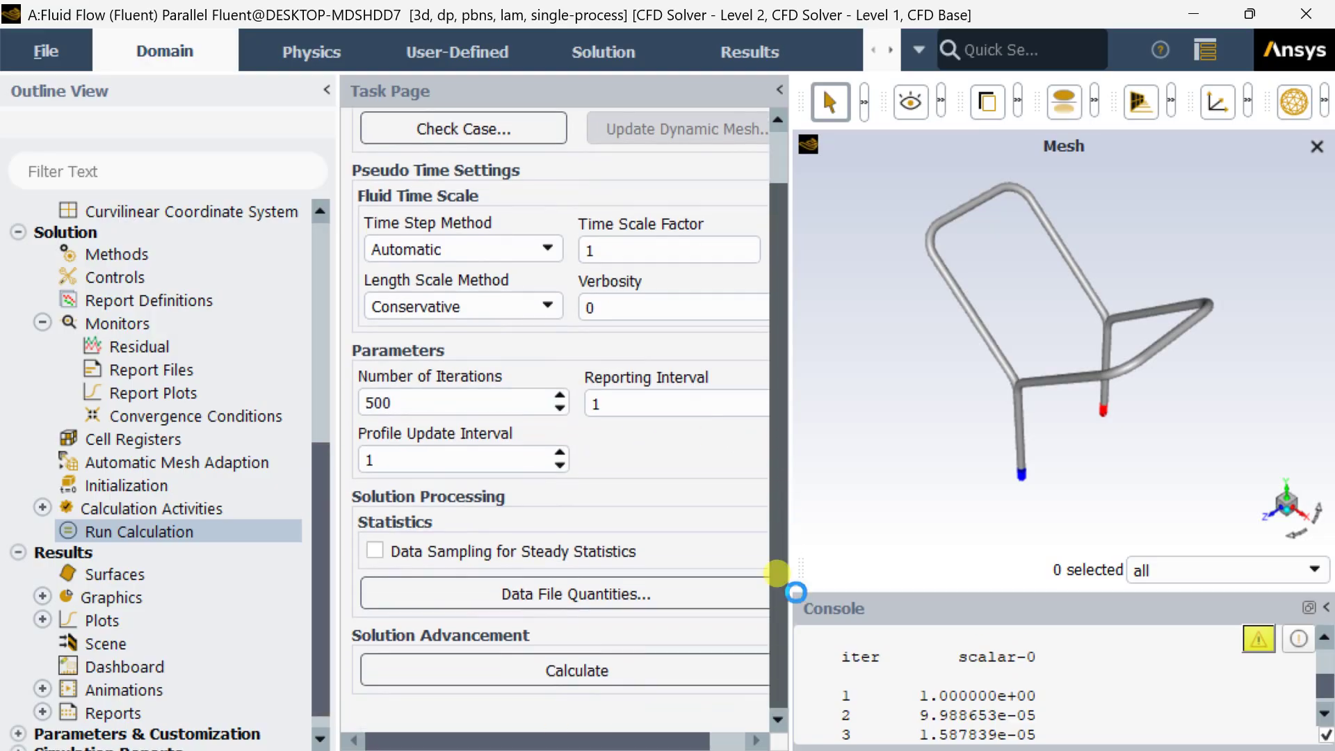
click(549, 672)
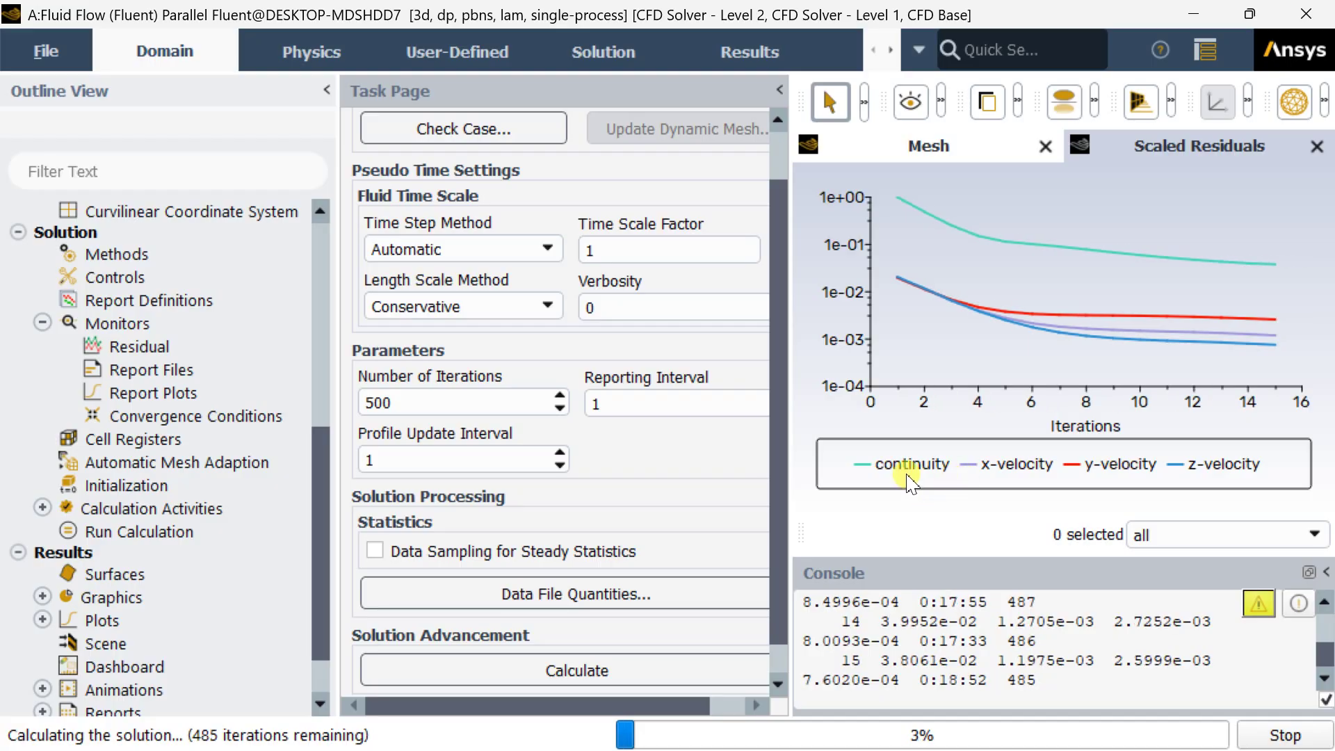
drag(791, 508, 504, 472)
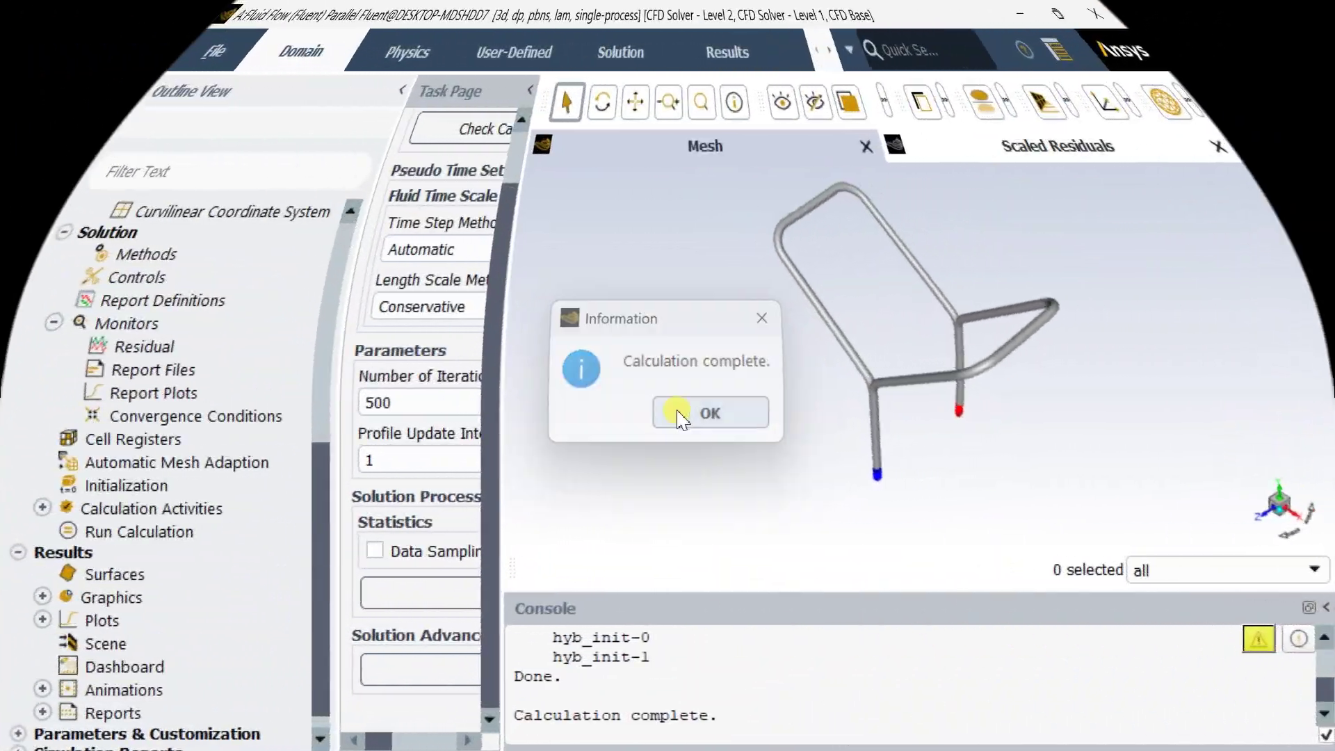
click(678, 414)
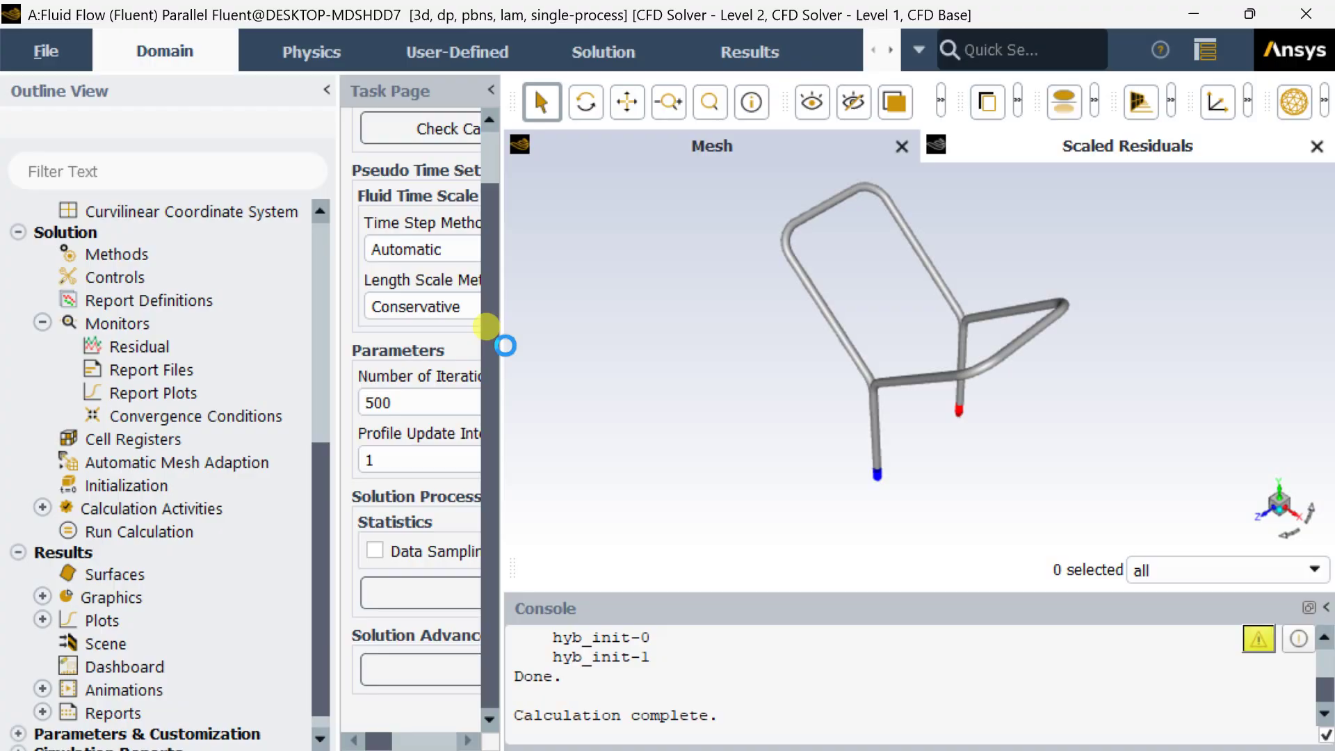
drag(503, 345, 635, 337)
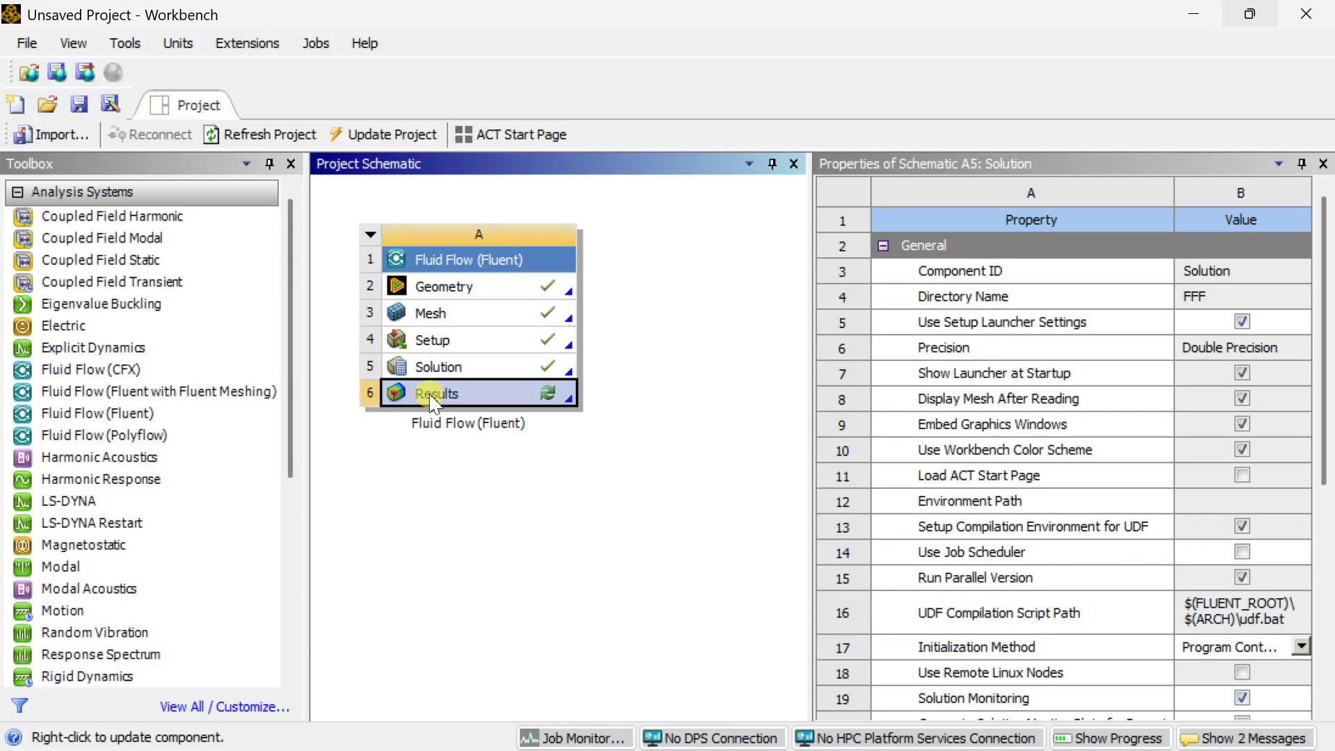
Switch to Workbench and open the Results cell of the Fluid Flow (Fluent) system in CFD-Post
click(433, 395)
right_click(433, 404)
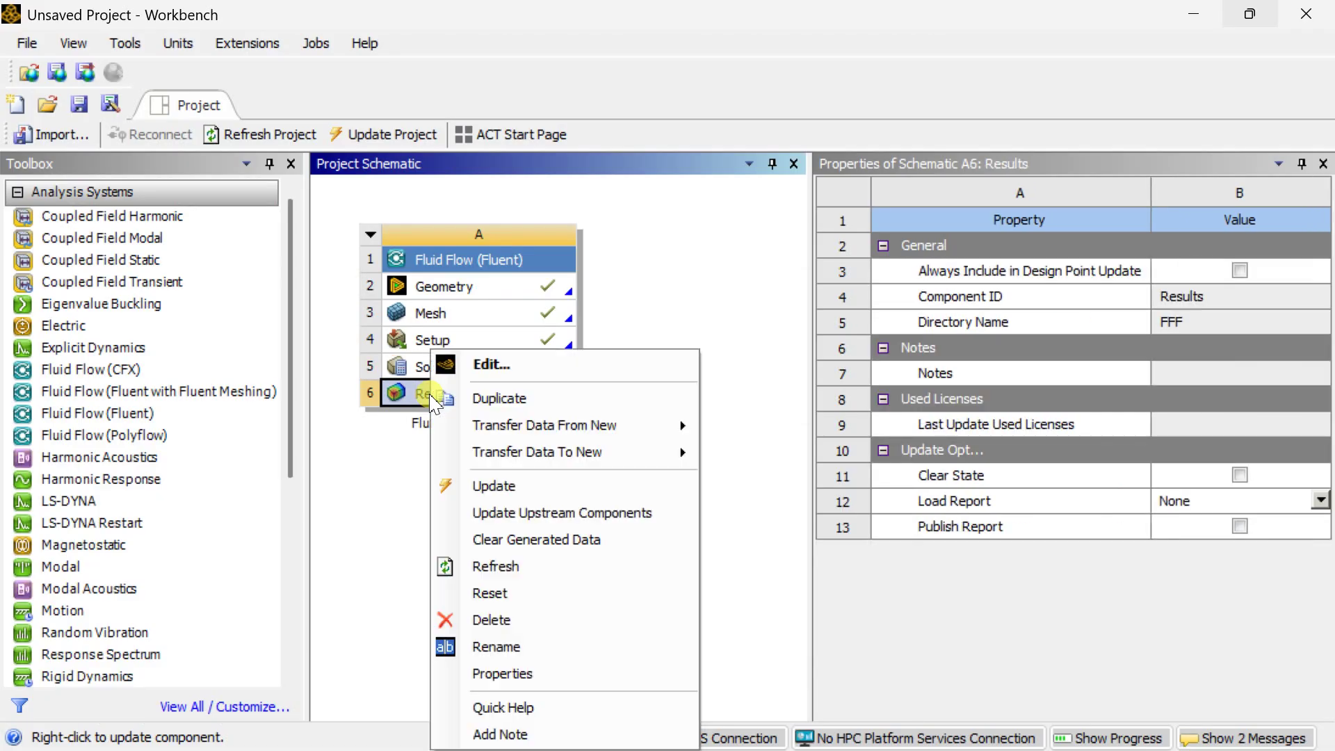
click(467, 369)
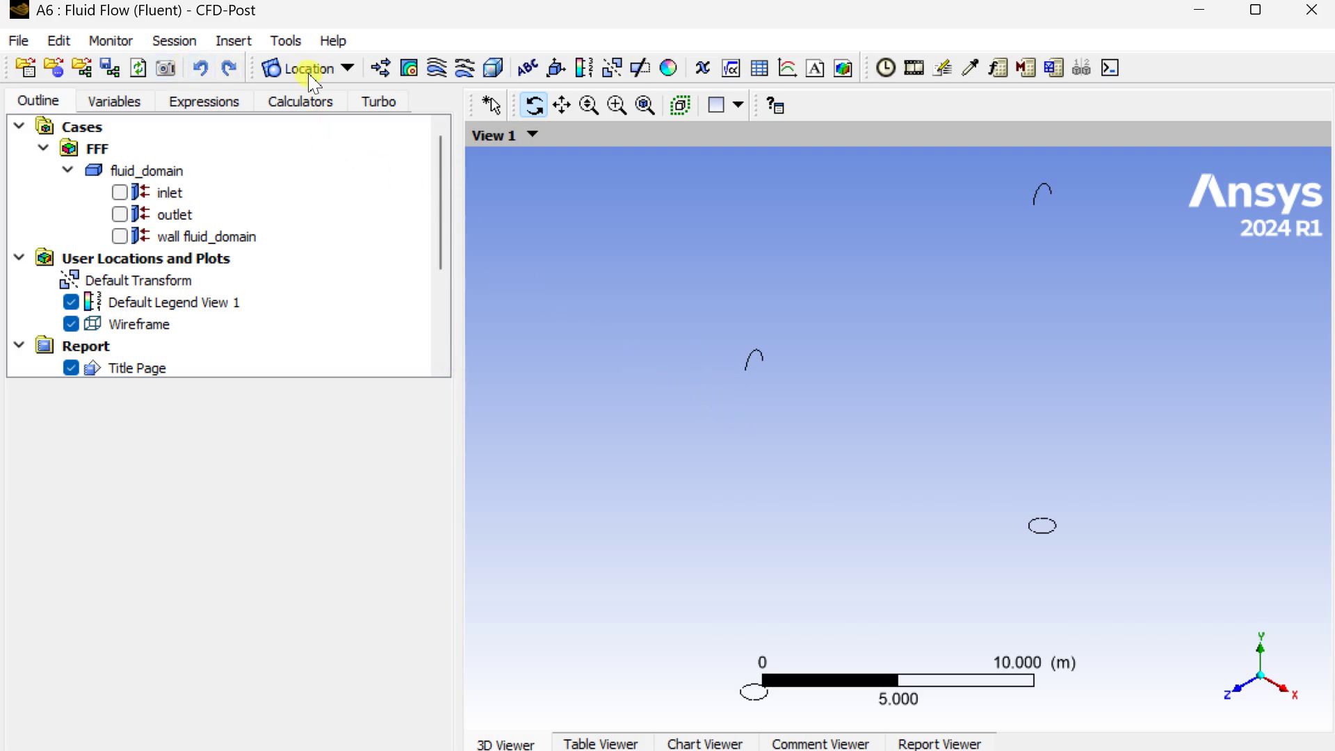
Insert a 3D velocity streamline starting from the inlet with 100 equally spaced points
click(437, 68)
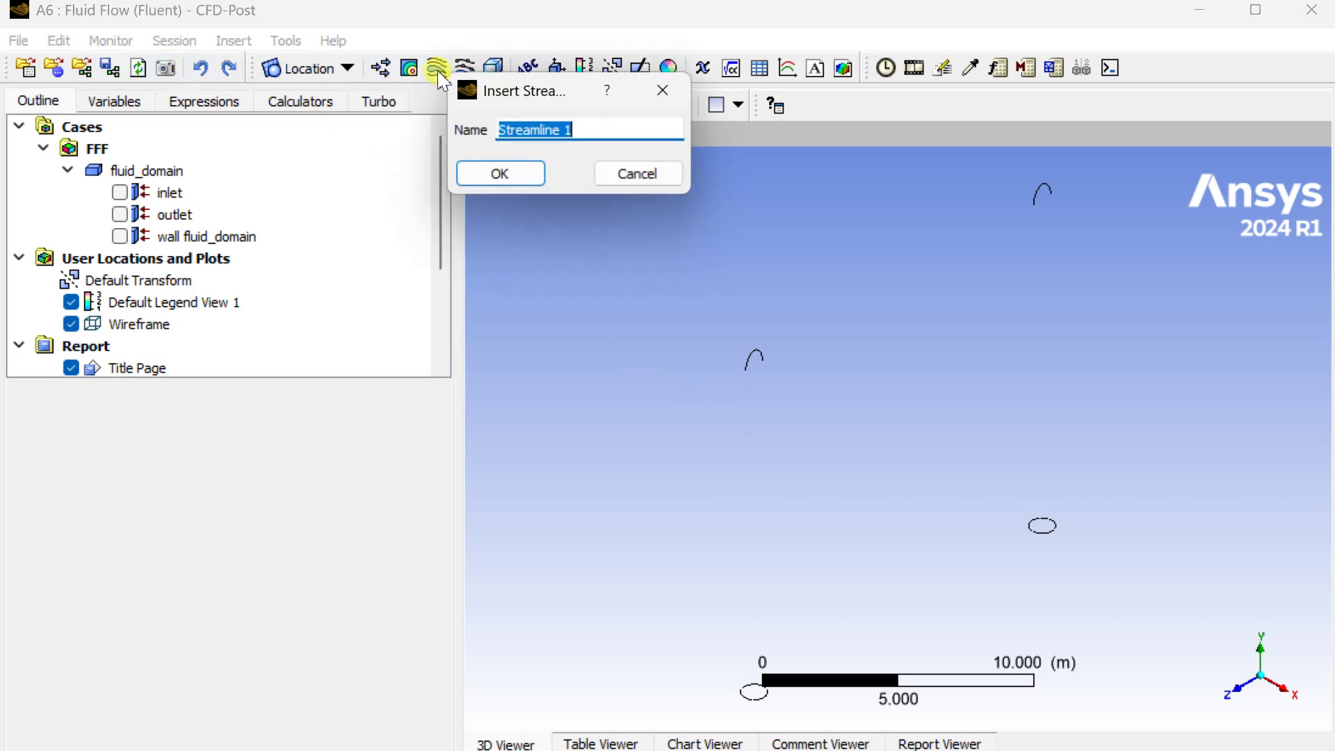
click(499, 175)
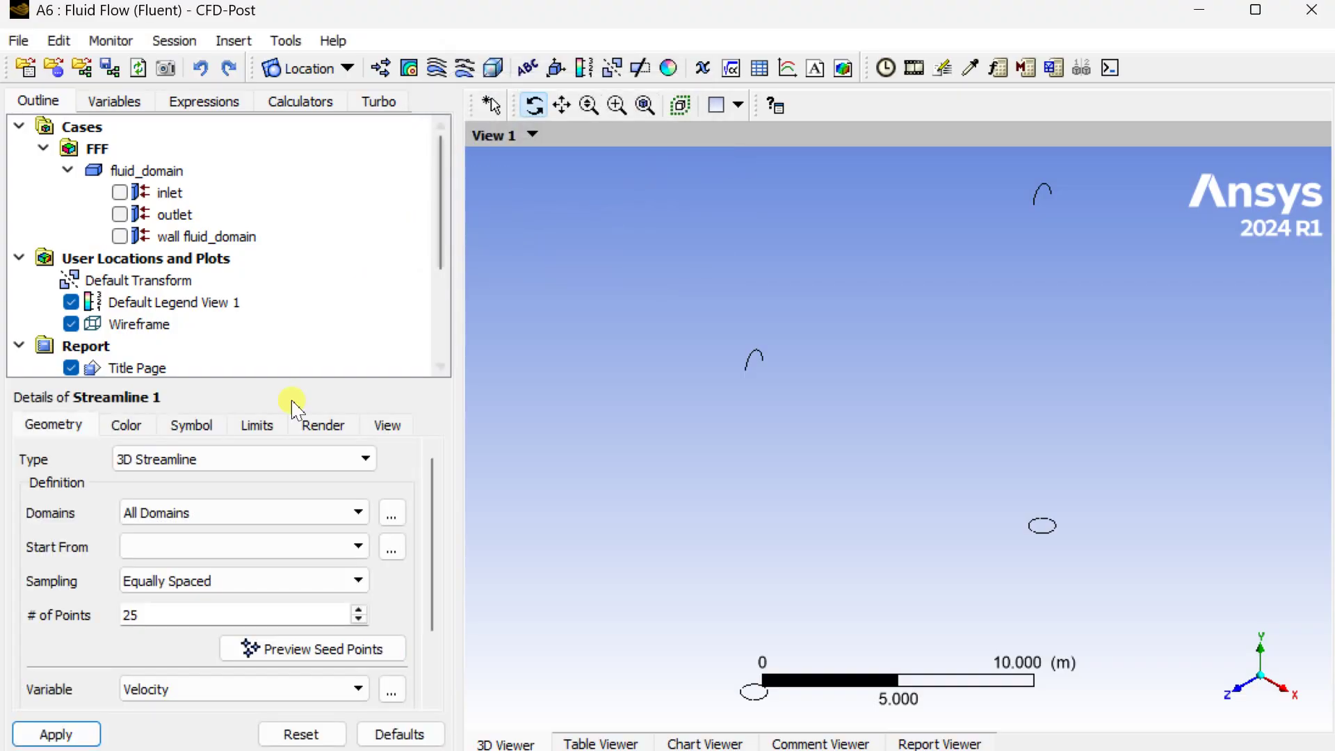
click(215, 545)
click(214, 581)
drag(139, 615, 112, 617)
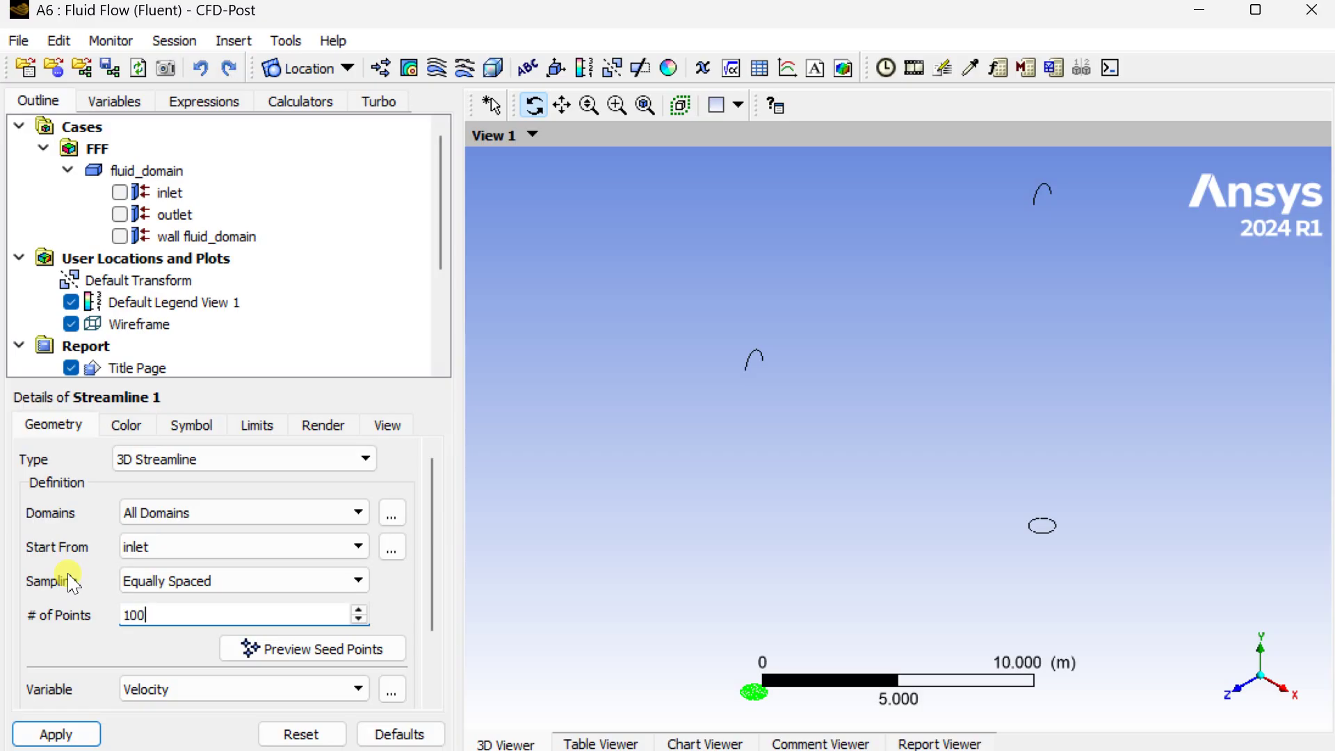
click(56, 733)
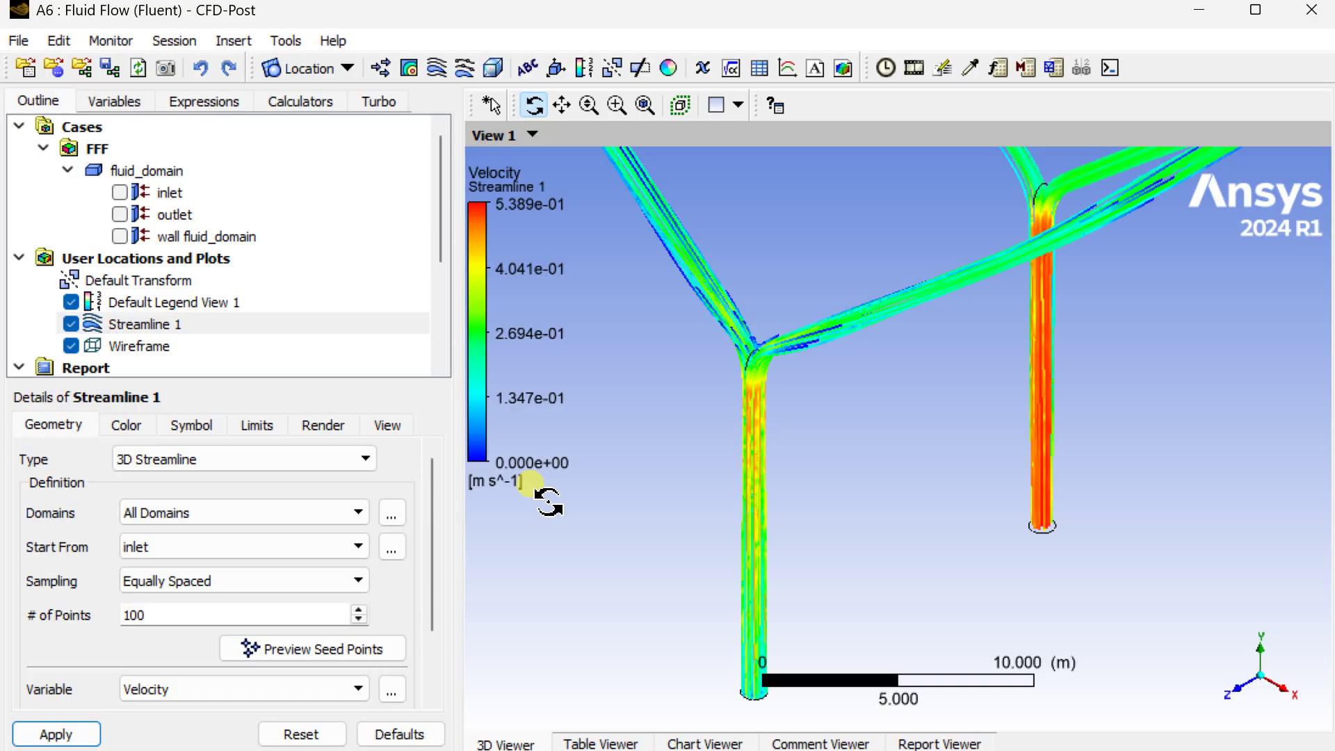
drag(835, 462, 1114, 613)
drag(1218, 664, 1002, 506)
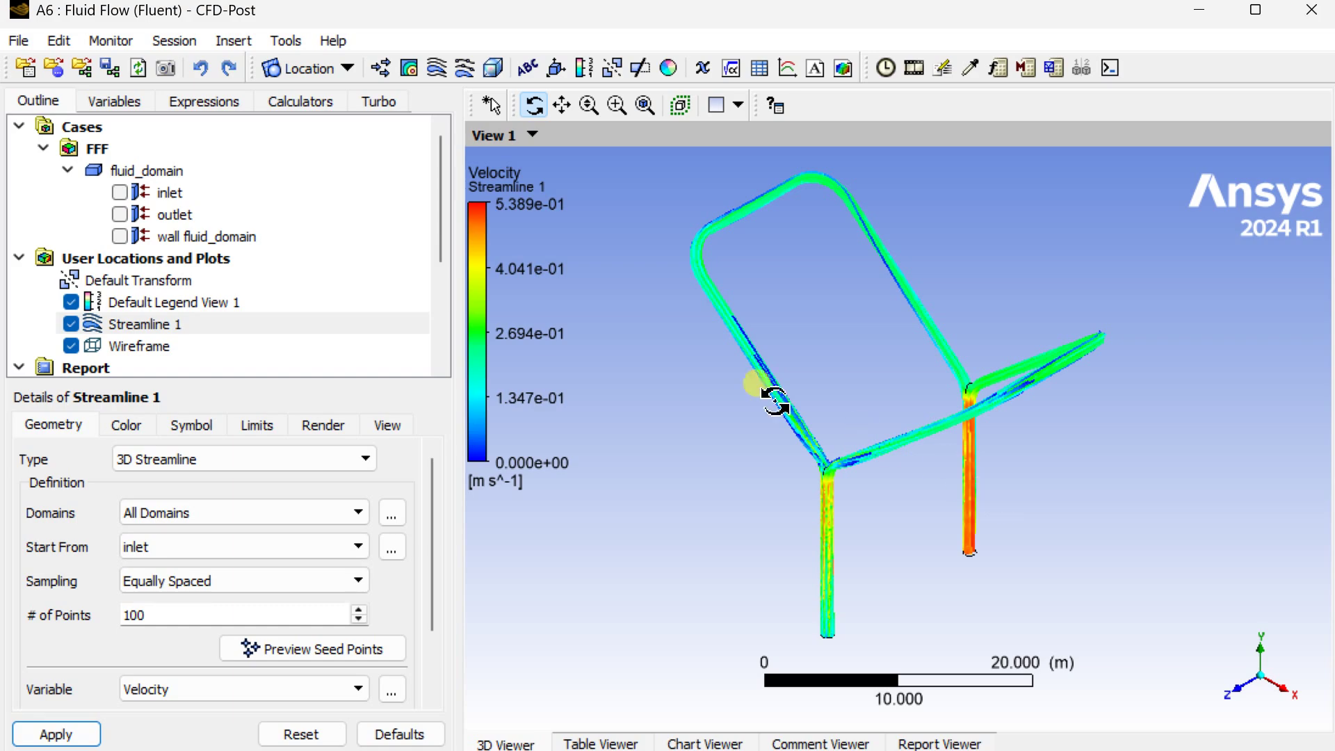
Play a slow sweep animation of the streamline with one repeat, saving it as the Windows Media Video Fddd.wmv
click(915, 69)
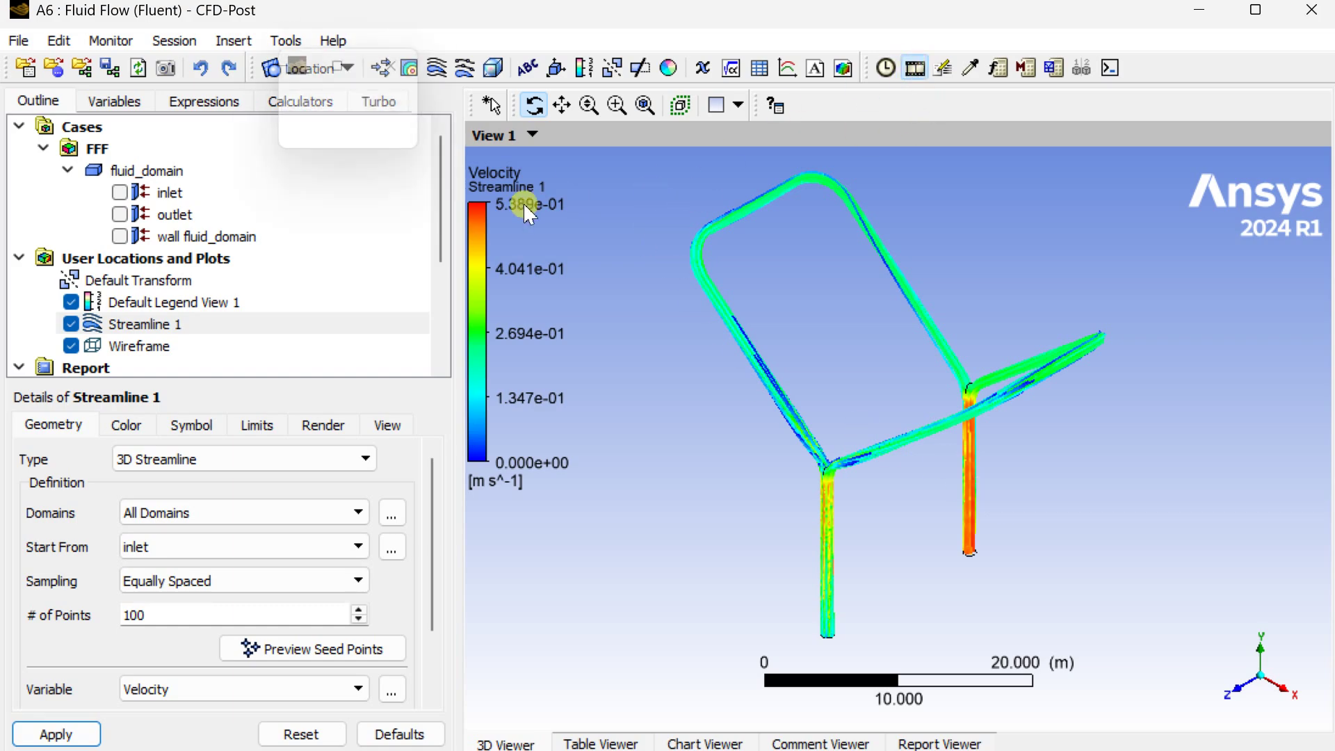
click(115, 328)
drag(281, 424, 424, 425)
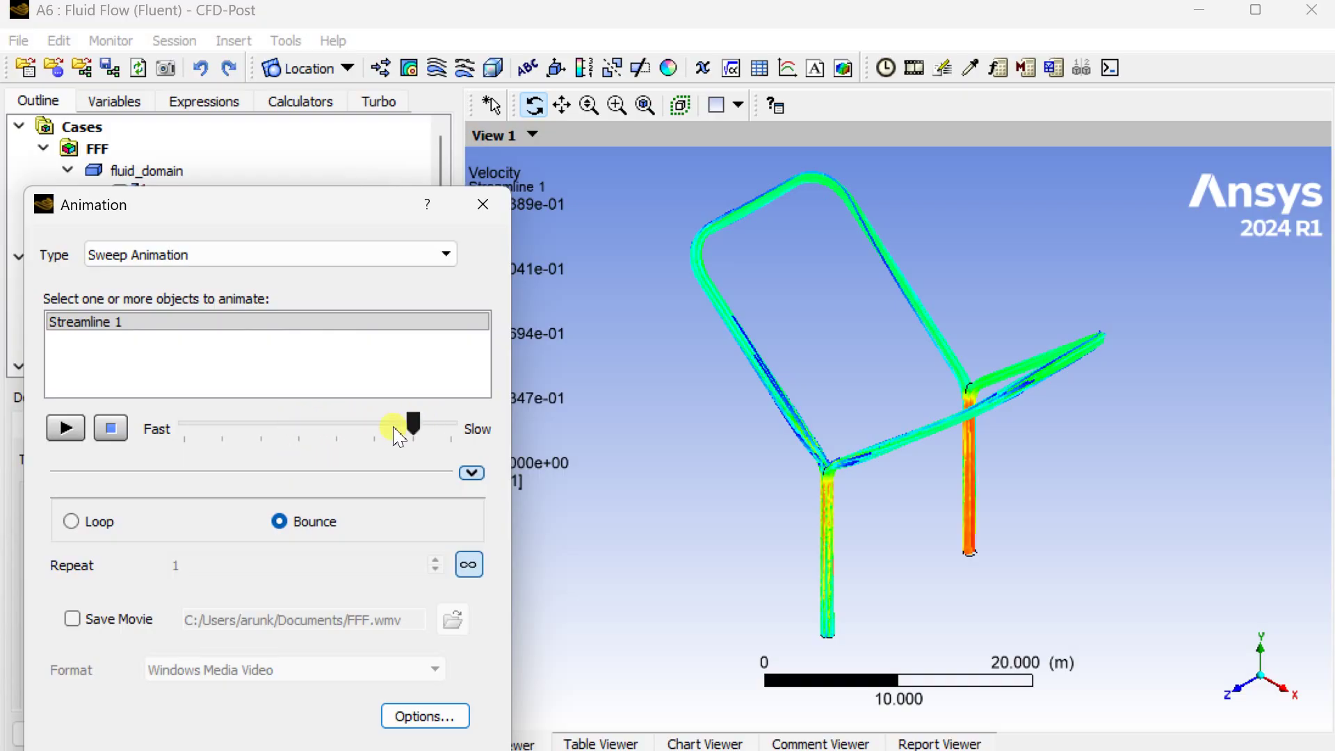
click(67, 429)
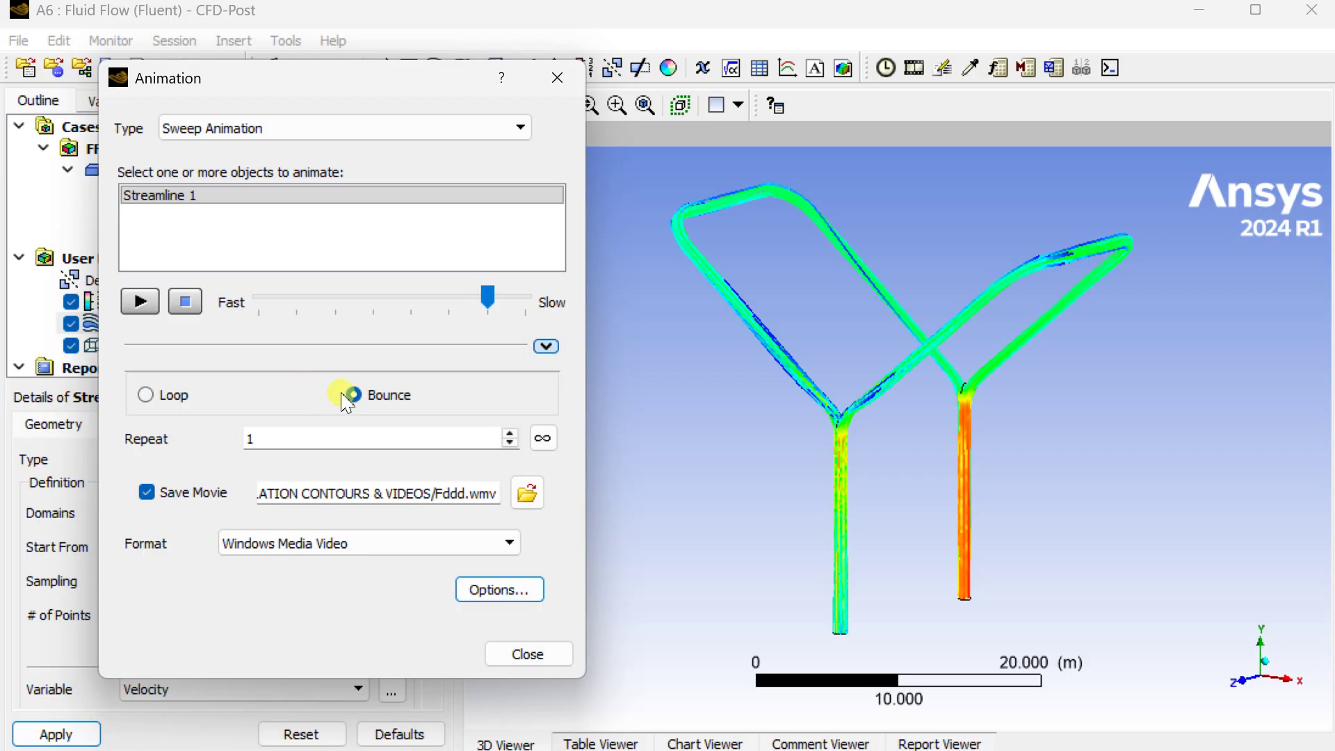
click(529, 671)
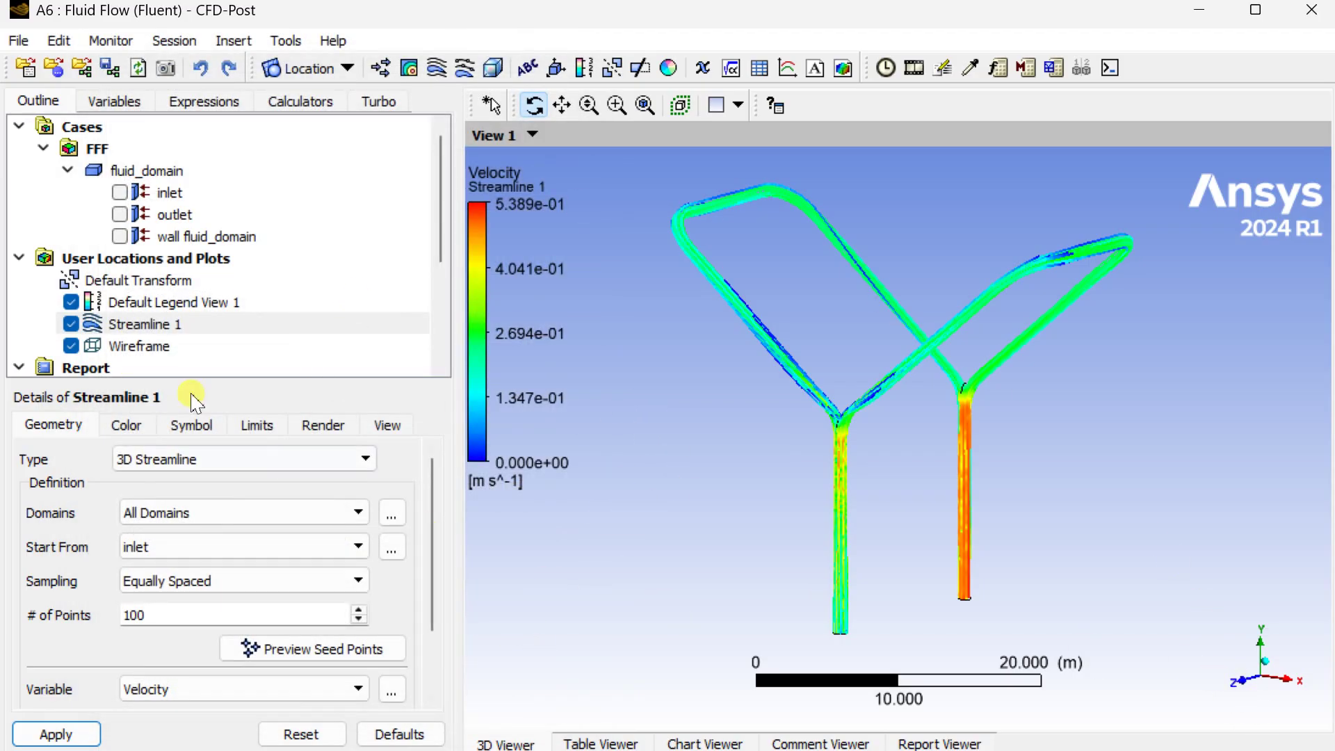
Hide the streamline and create an XY slice plane at Z 0.10 m through all domains
click(71, 325)
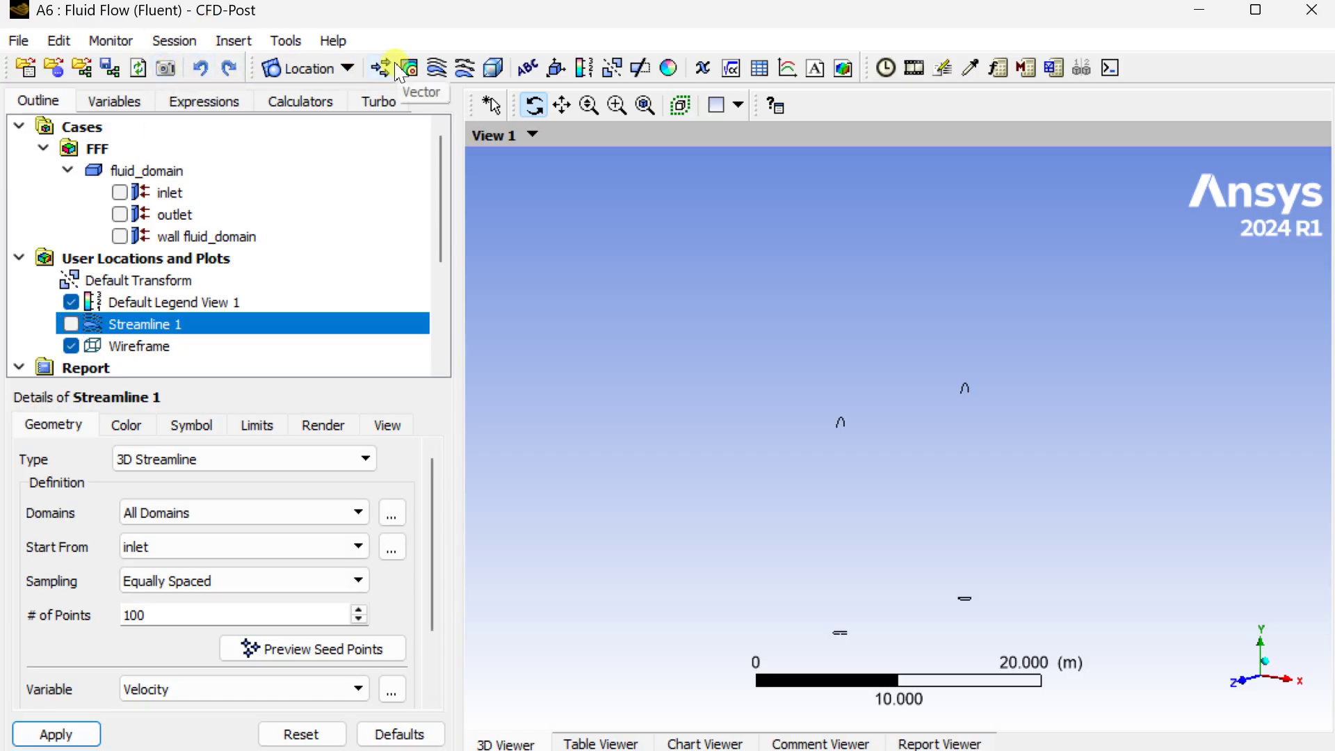
click(346, 67)
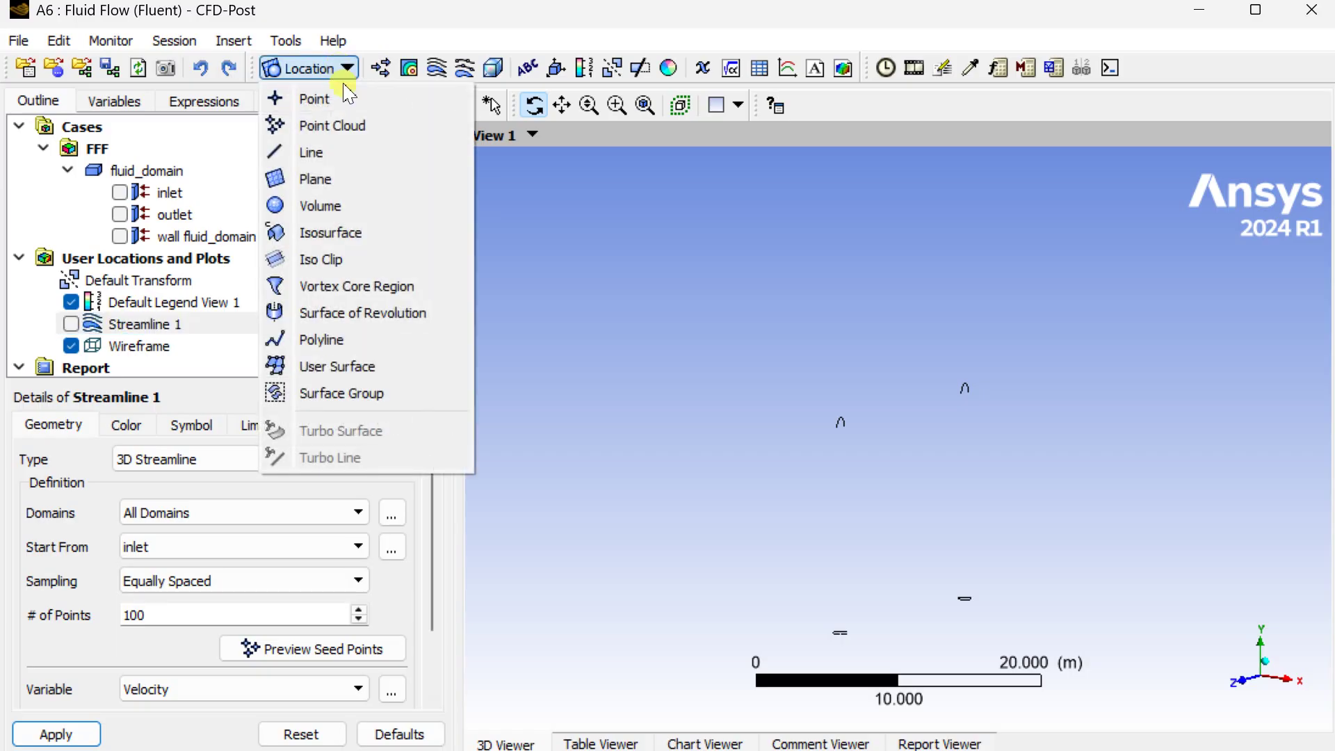
click(358, 182)
click(426, 289)
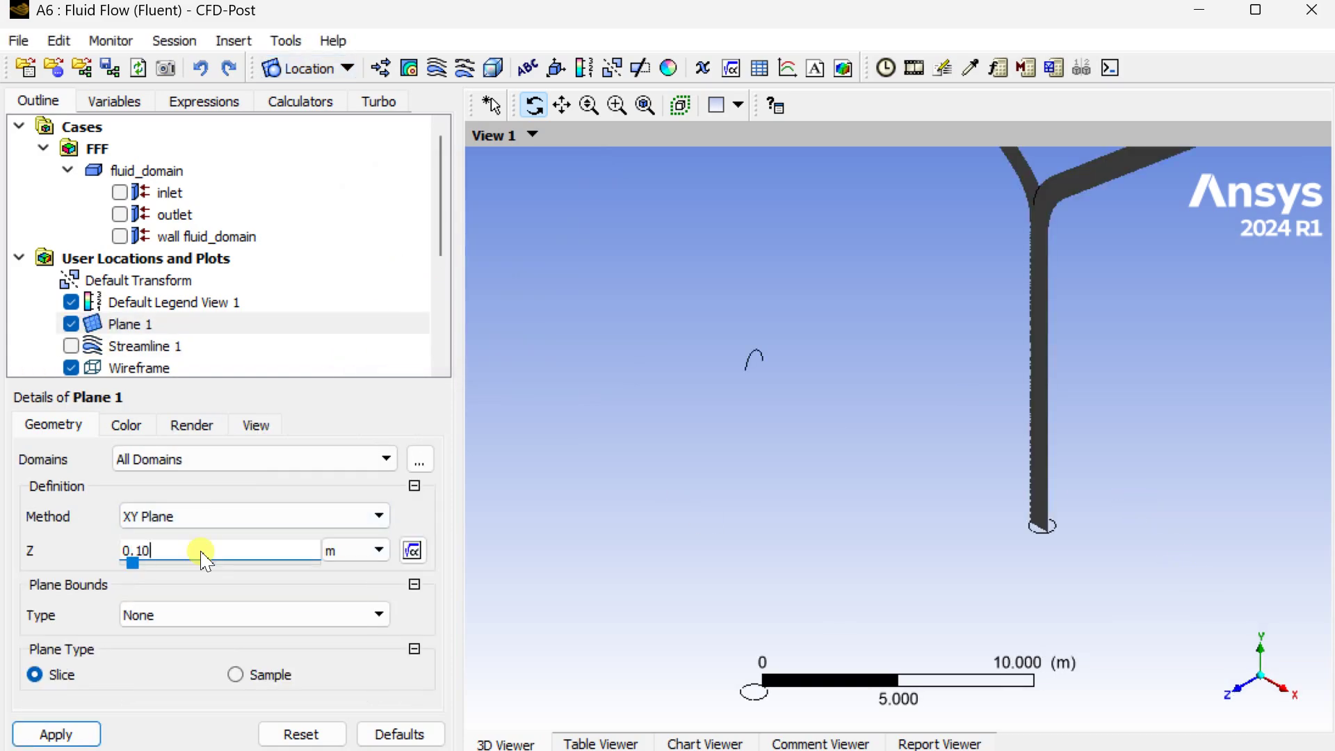
click(78, 736)
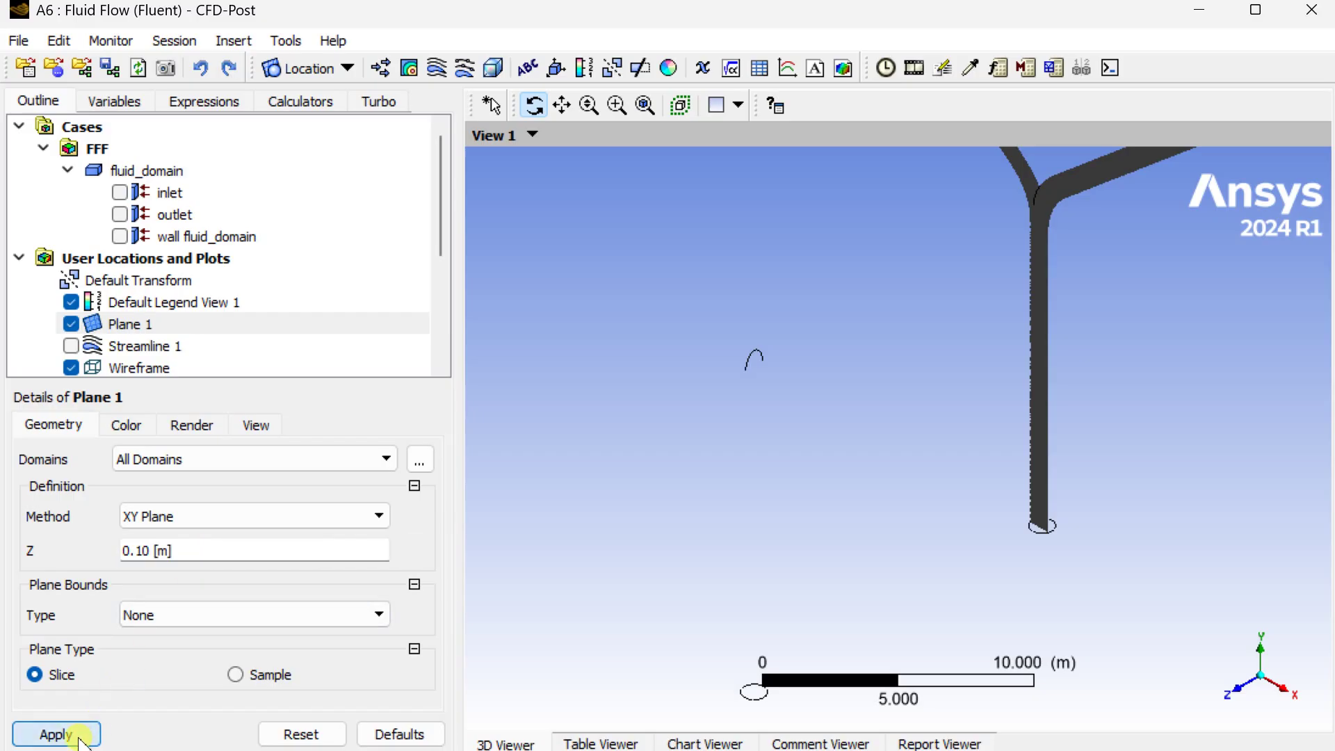
drag(1203, 685, 1225, 604)
drag(1263, 688, 1029, 480)
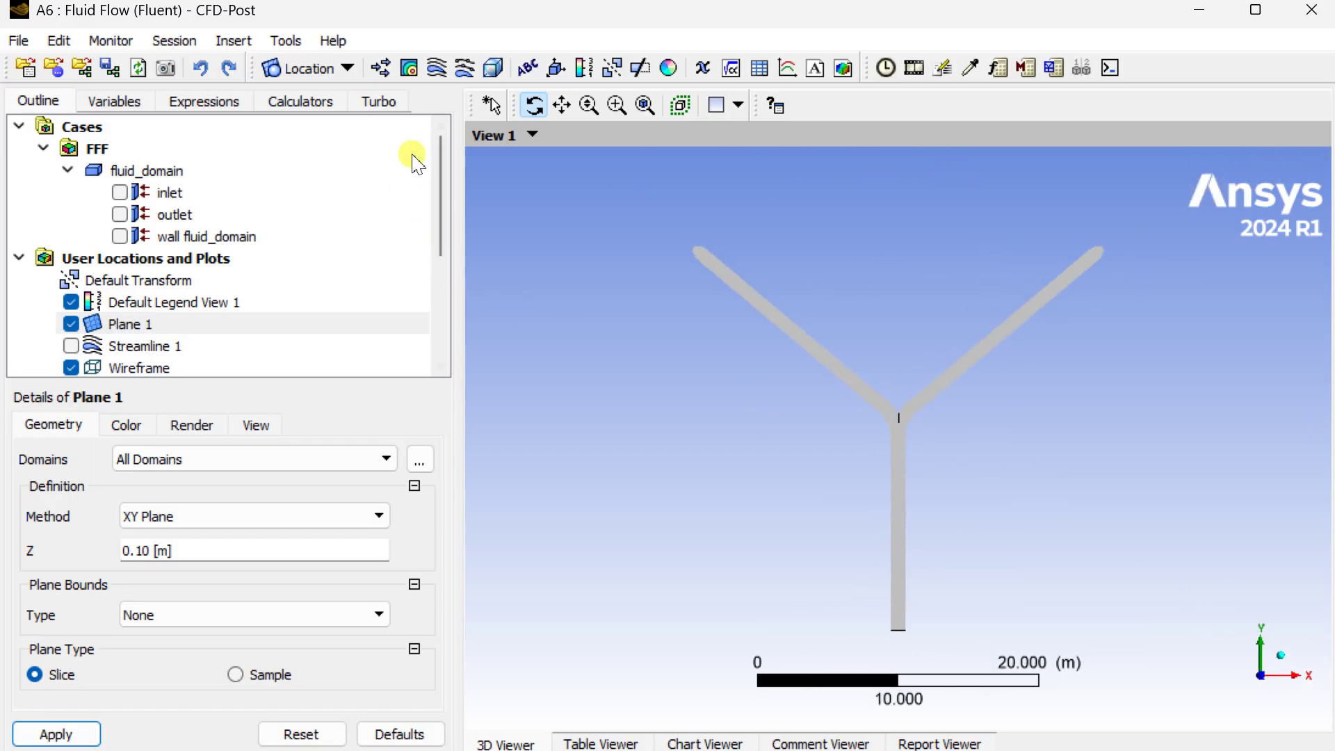
Insert a velocity contour on Plane 1 with local range and 100 contours
click(409, 68)
click(462, 167)
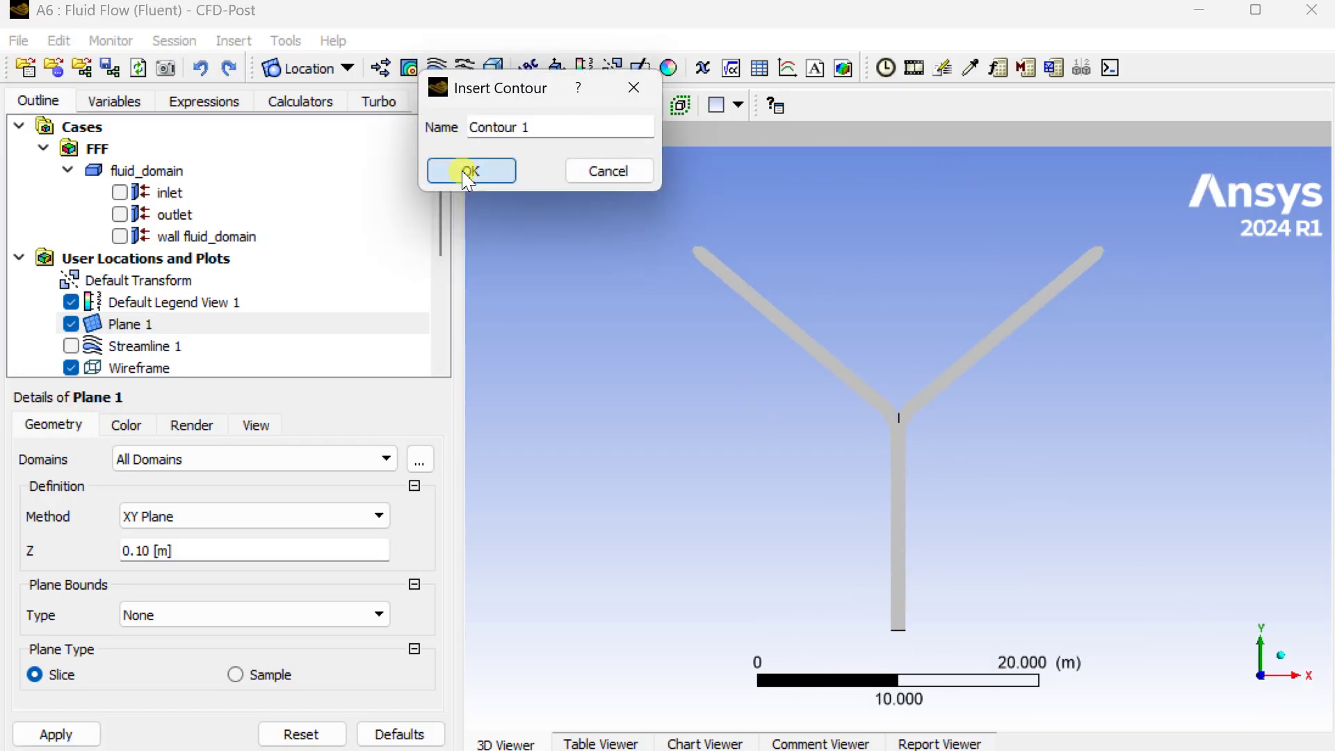
click(209, 495)
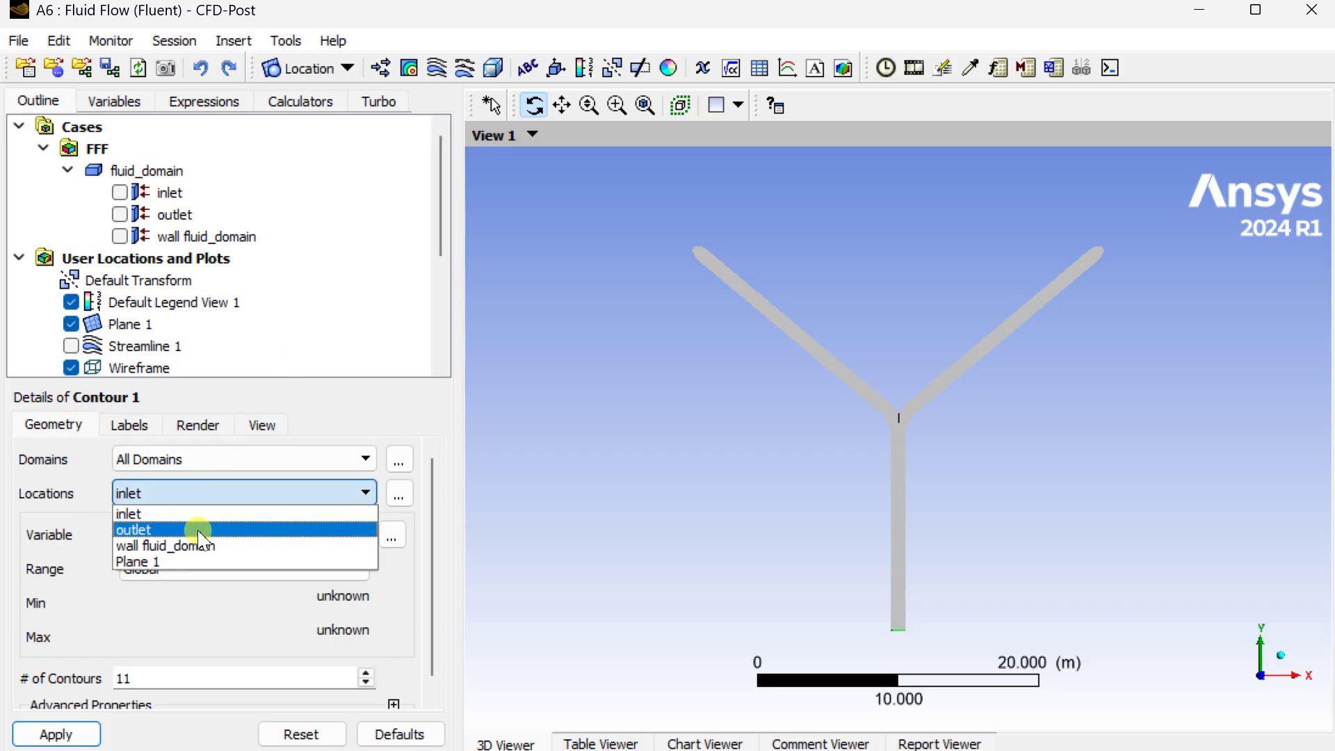
click(185, 559)
click(202, 537)
scroll(191, 590, up, 2)
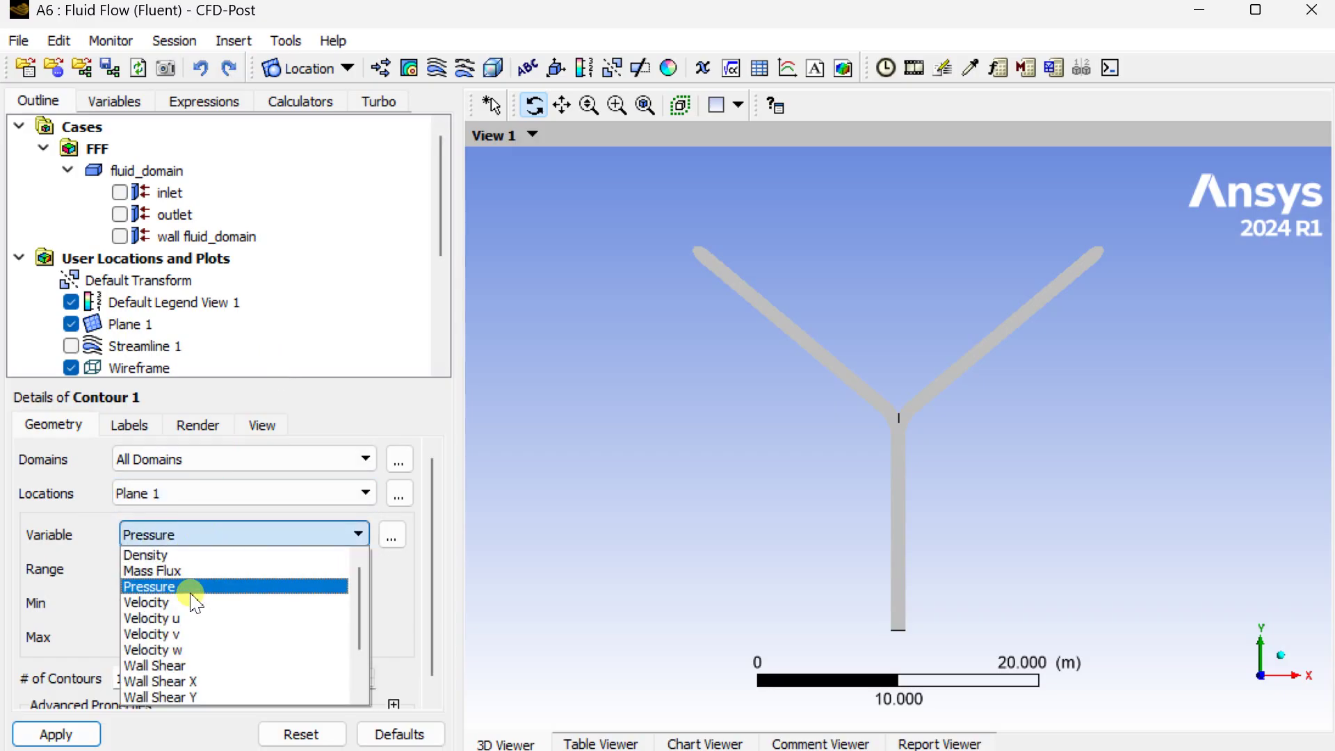
click(185, 601)
click(190, 579)
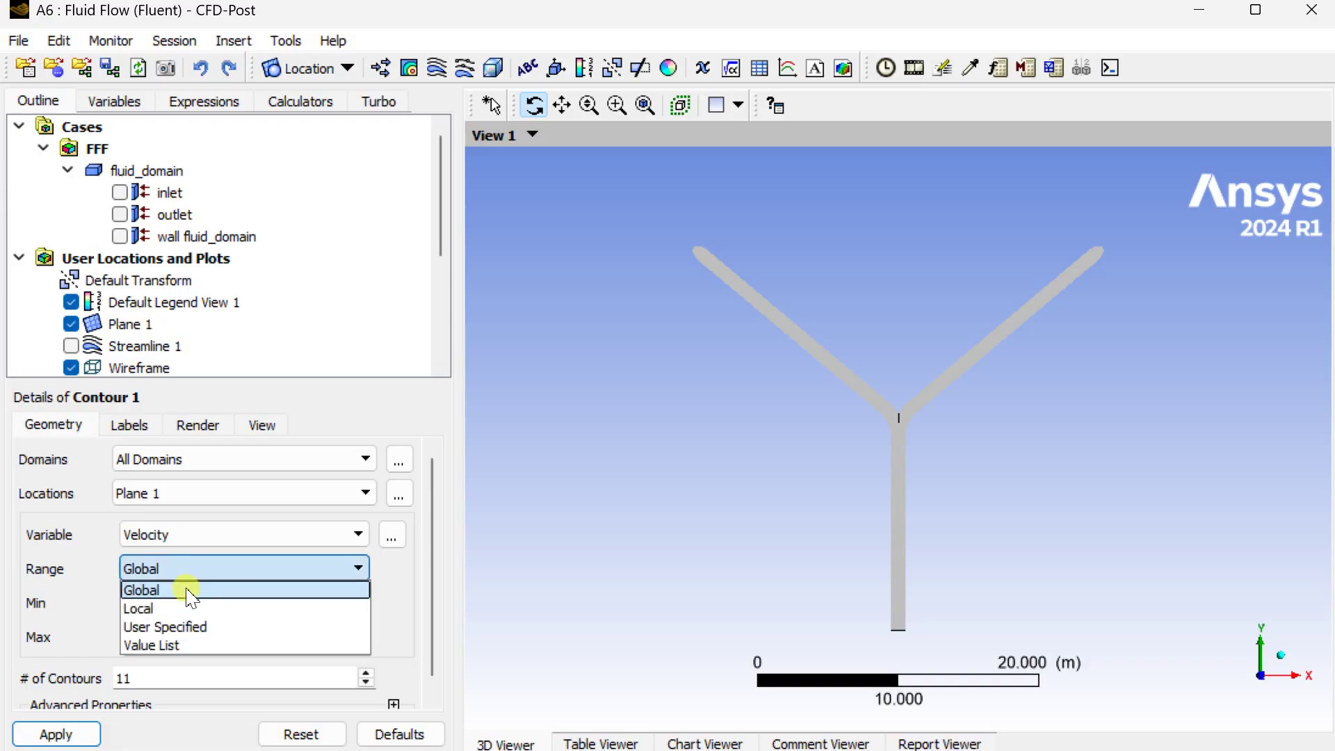
click(185, 605)
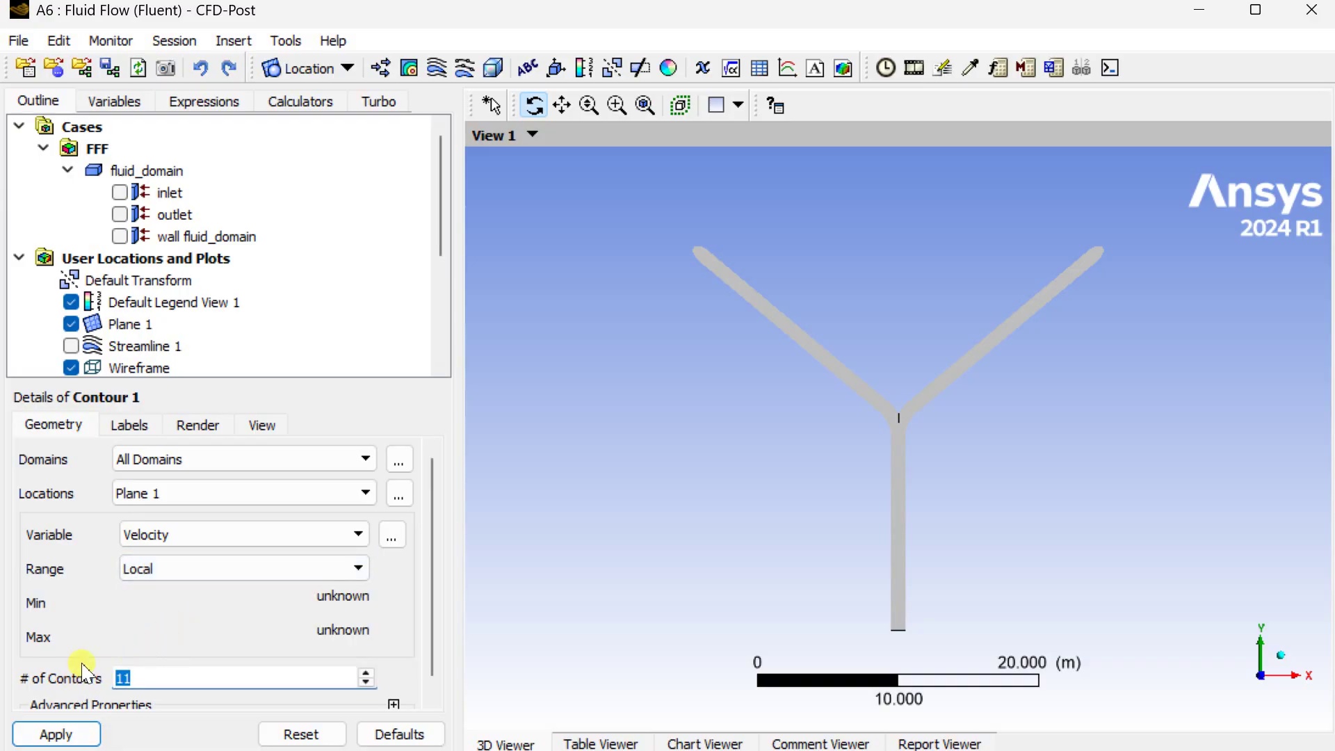
click(75, 731)
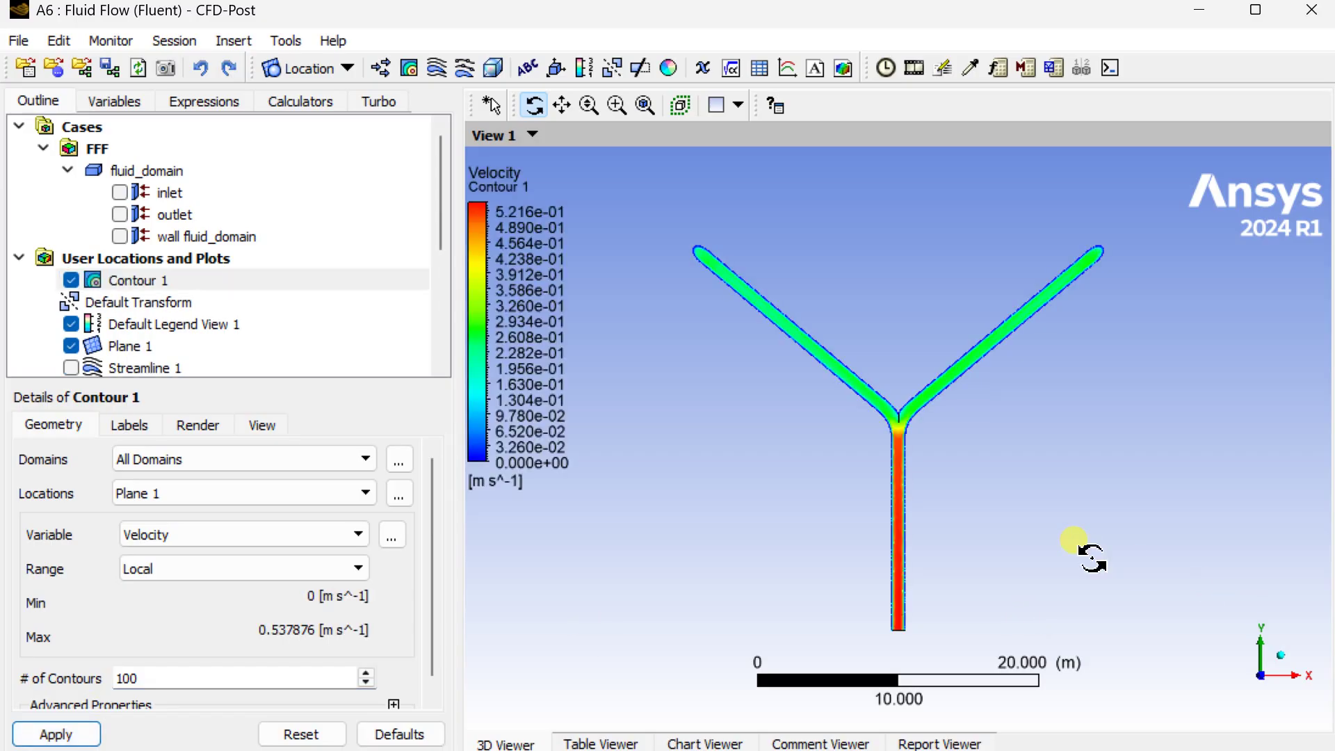
drag(946, 579, 349, 267)
Create a second XY slice plane at Z 15 m through all domains
click(149, 346)
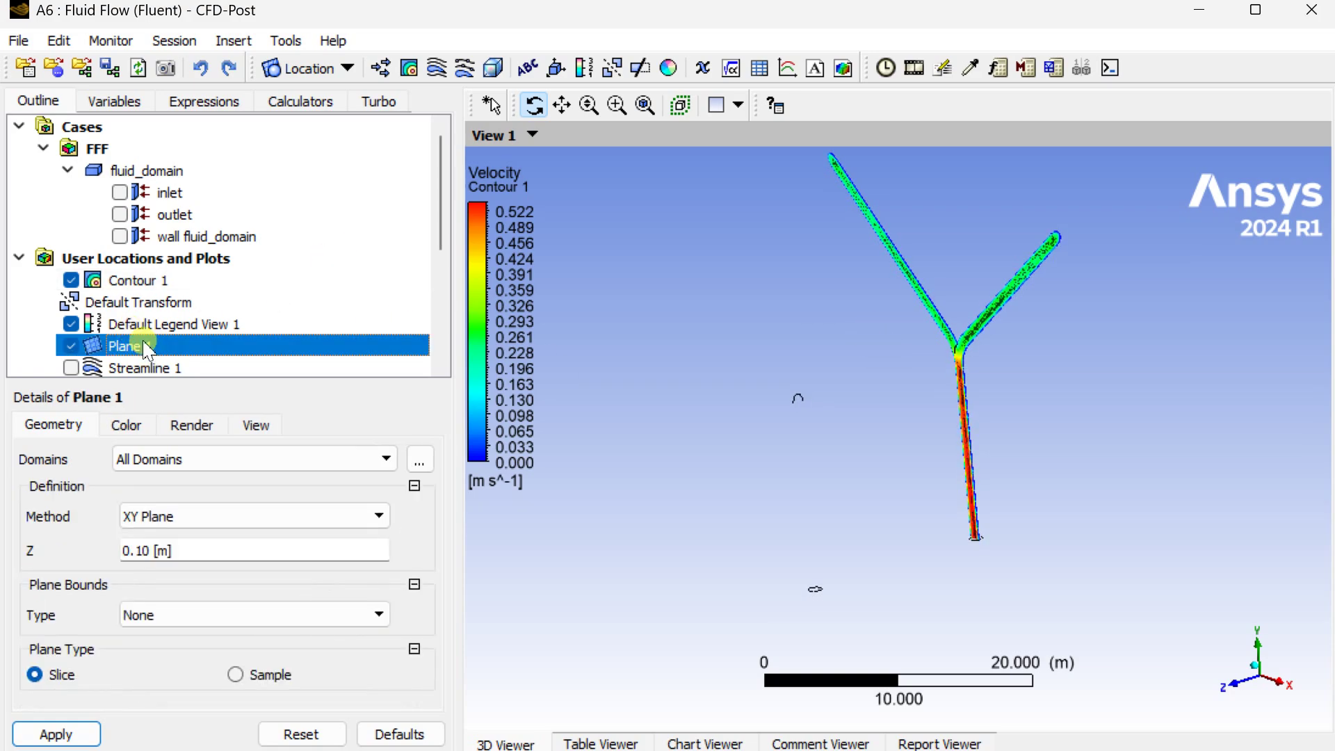
click(343, 72)
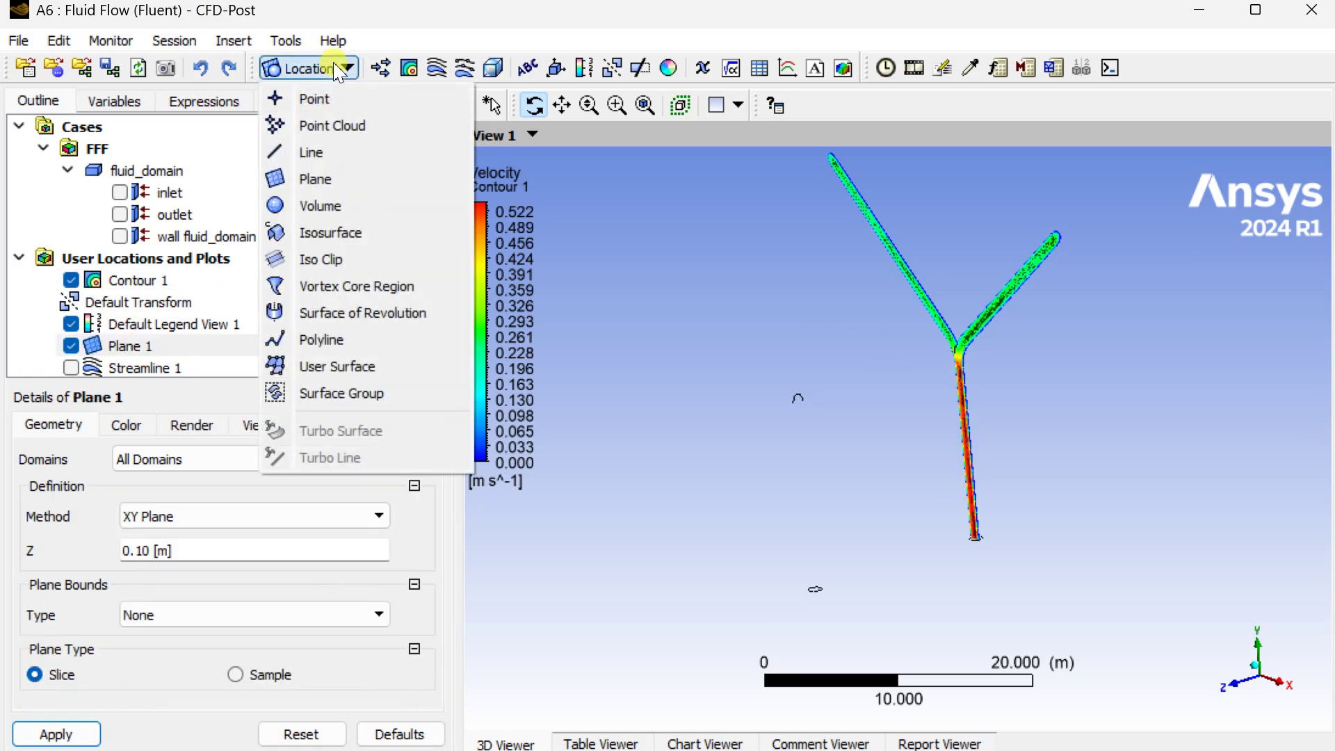
click(313, 170)
click(381, 272)
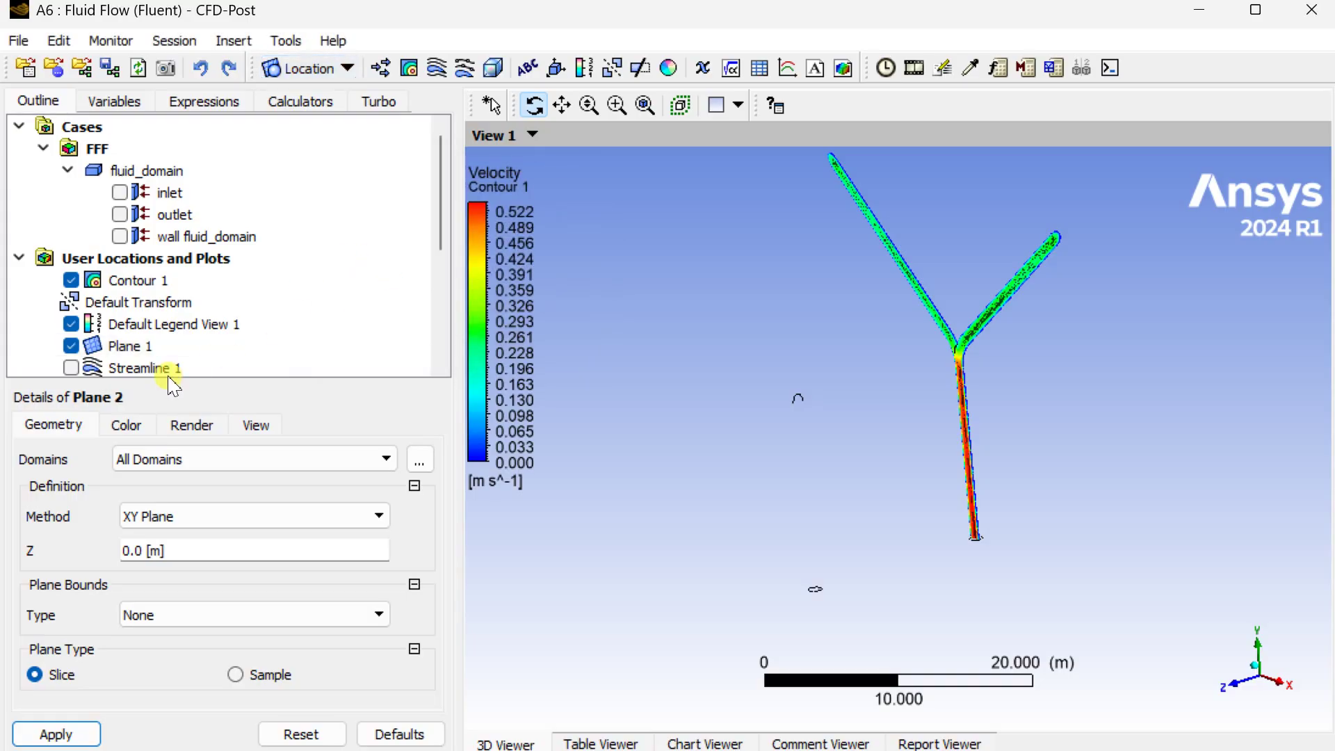
click(207, 549)
double_click(144, 560)
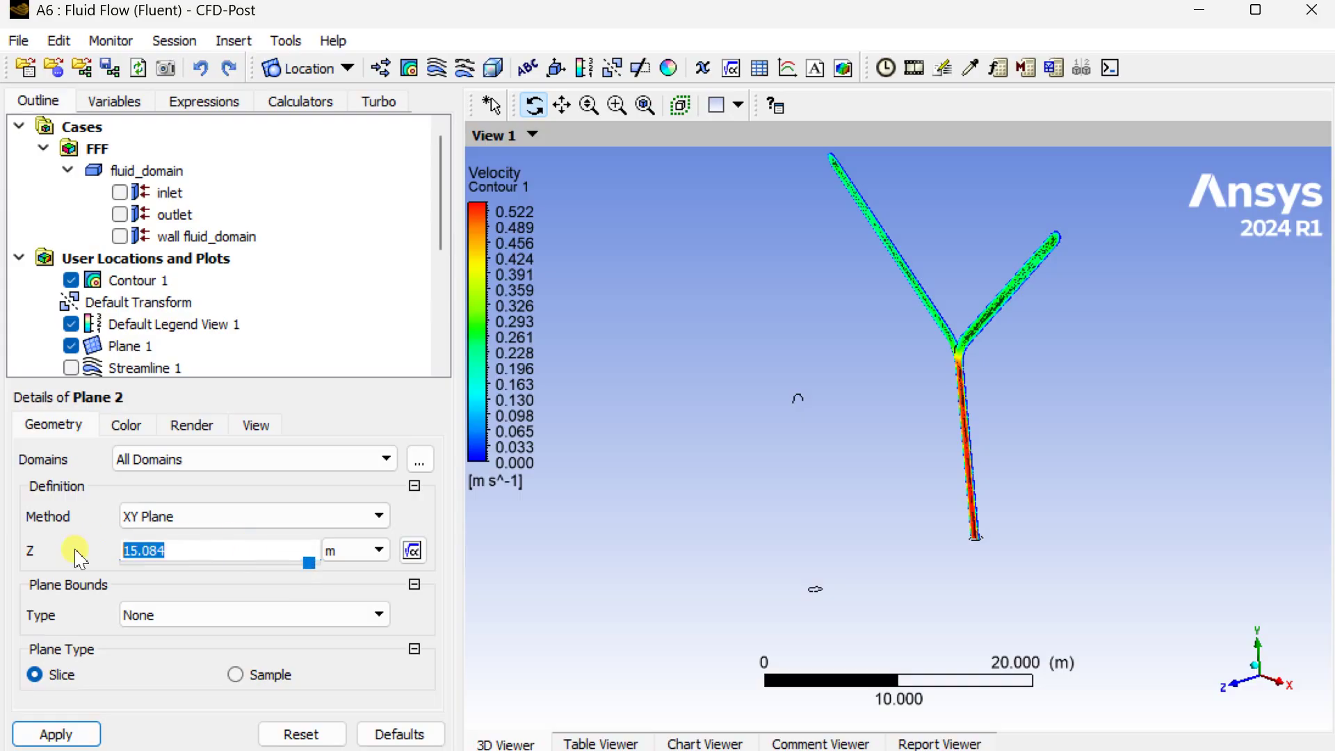
click(84, 733)
drag(696, 477, 745, 430)
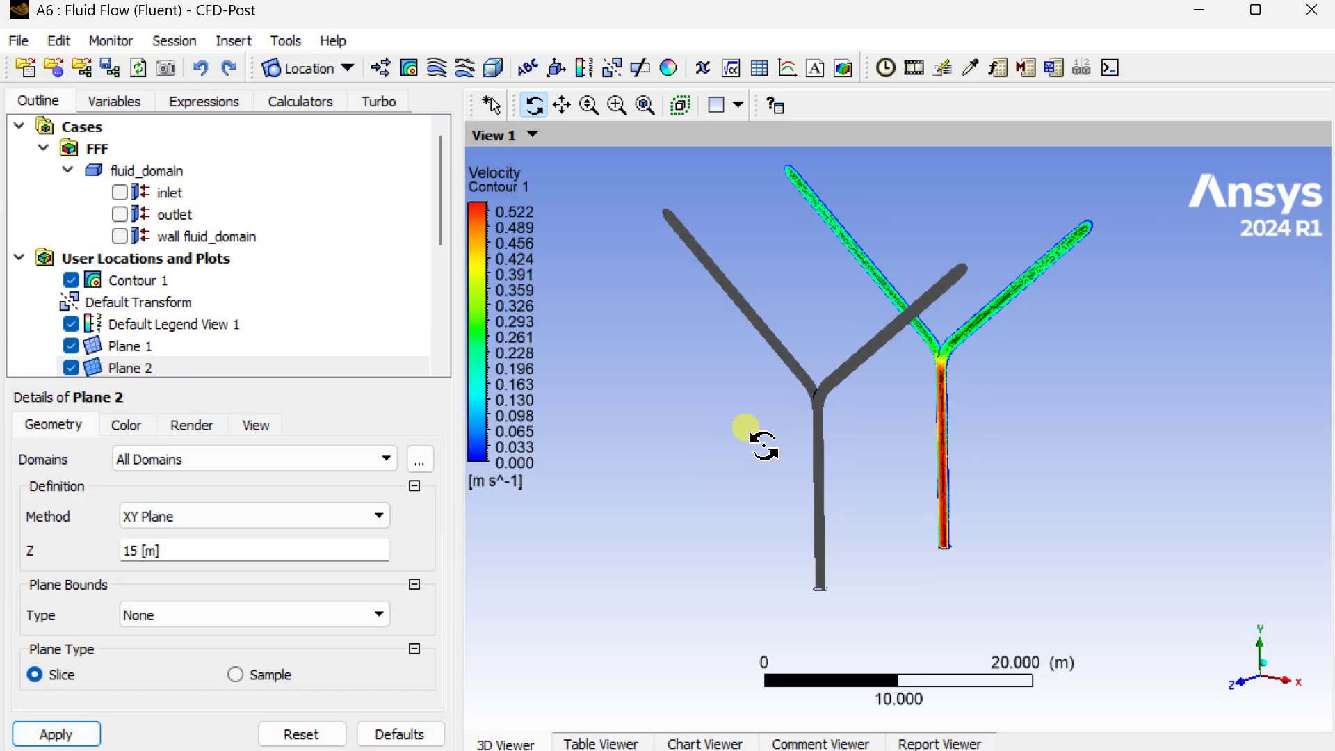
Add Plane 2 to the locations of the velocity contour alongside Plane 1
click(118, 281)
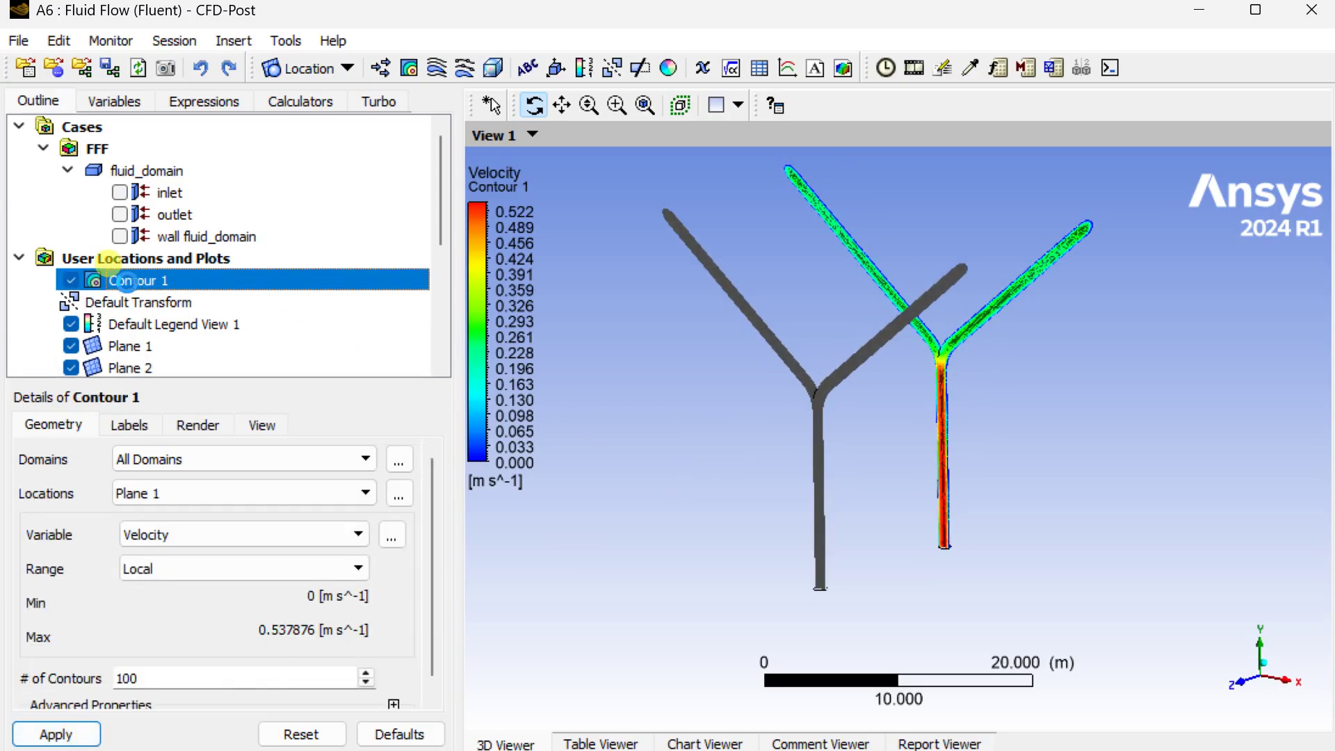
click(401, 495)
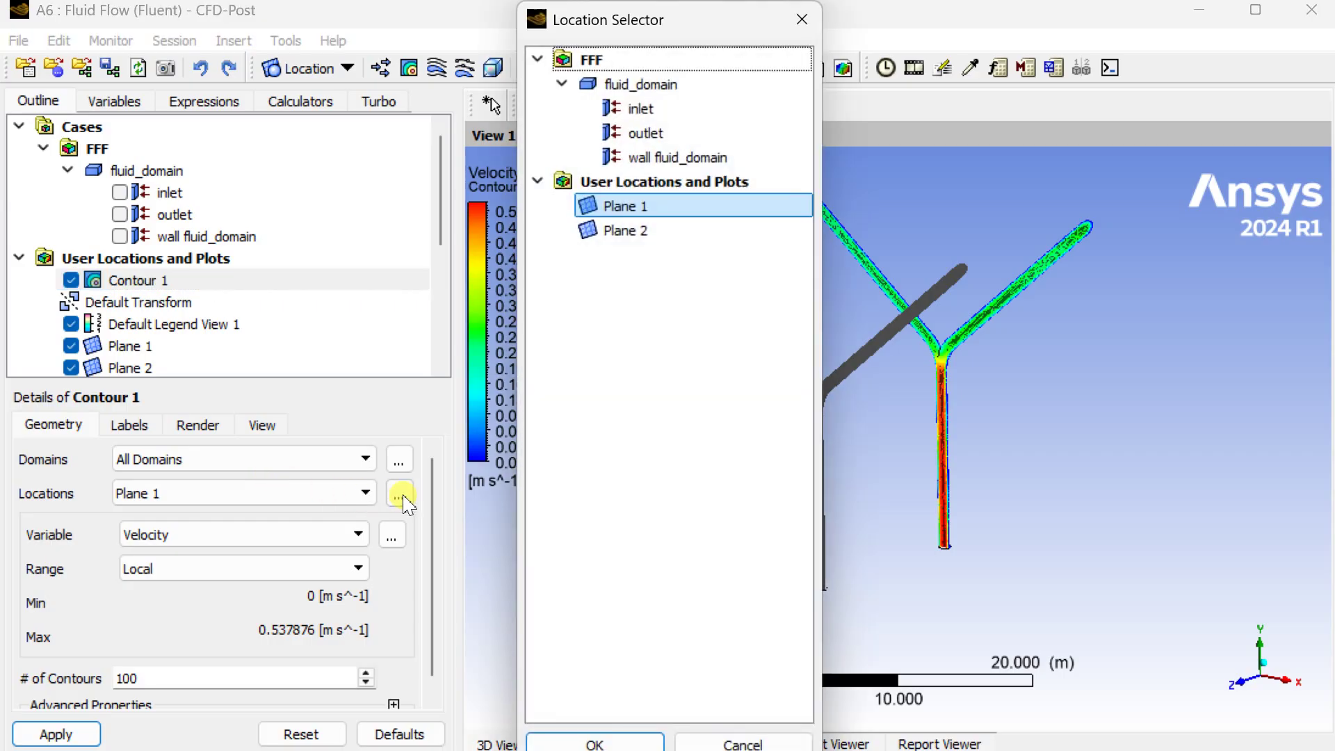
ctrl+click(628, 232)
click(594, 743)
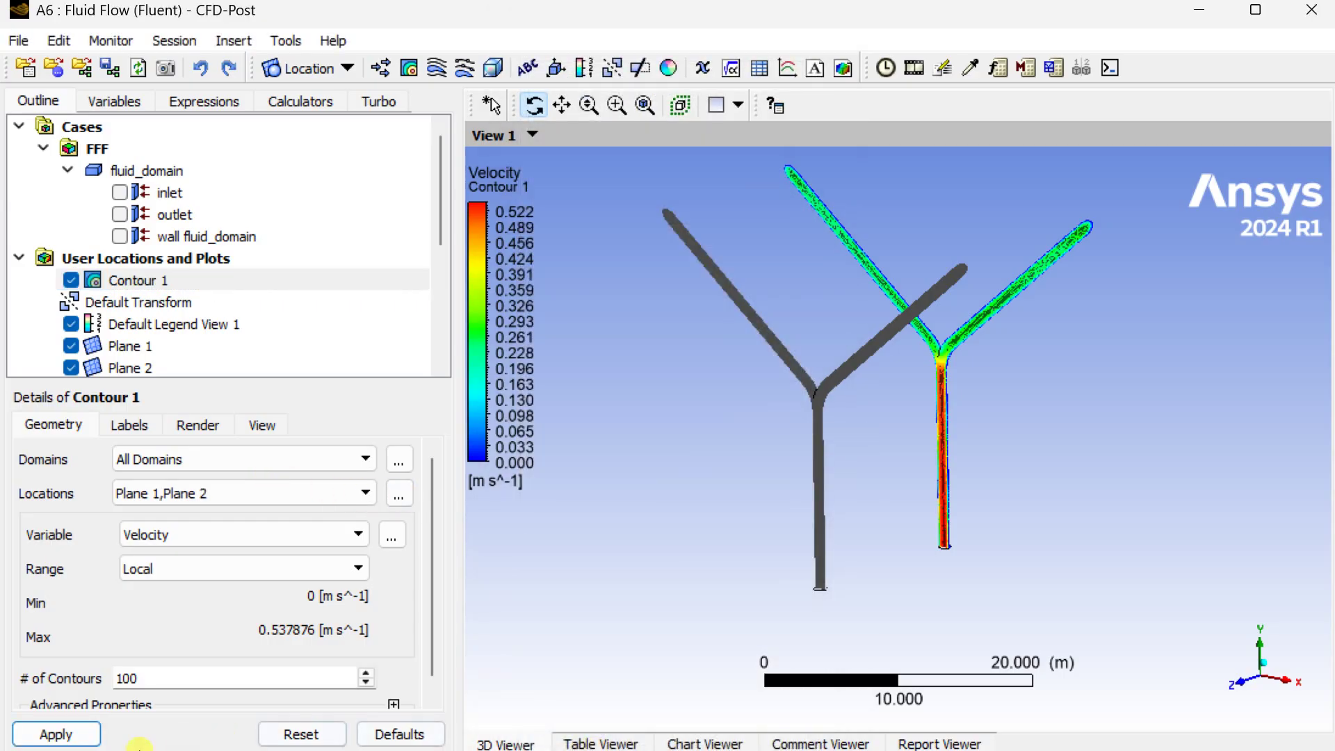
click(41, 737)
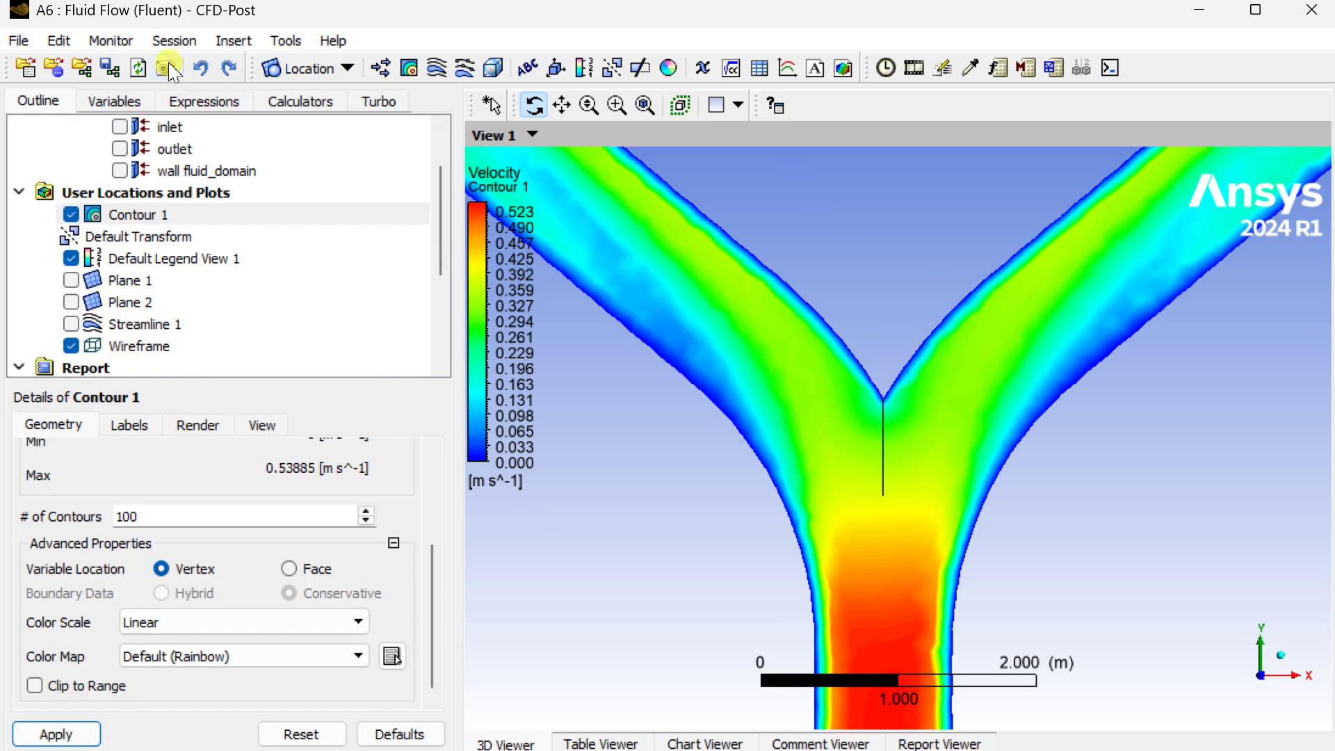
Save a picture of the junction's velocity contour as a 4k PNG with a white background
click(173, 71)
drag(595, 246, 245, 88)
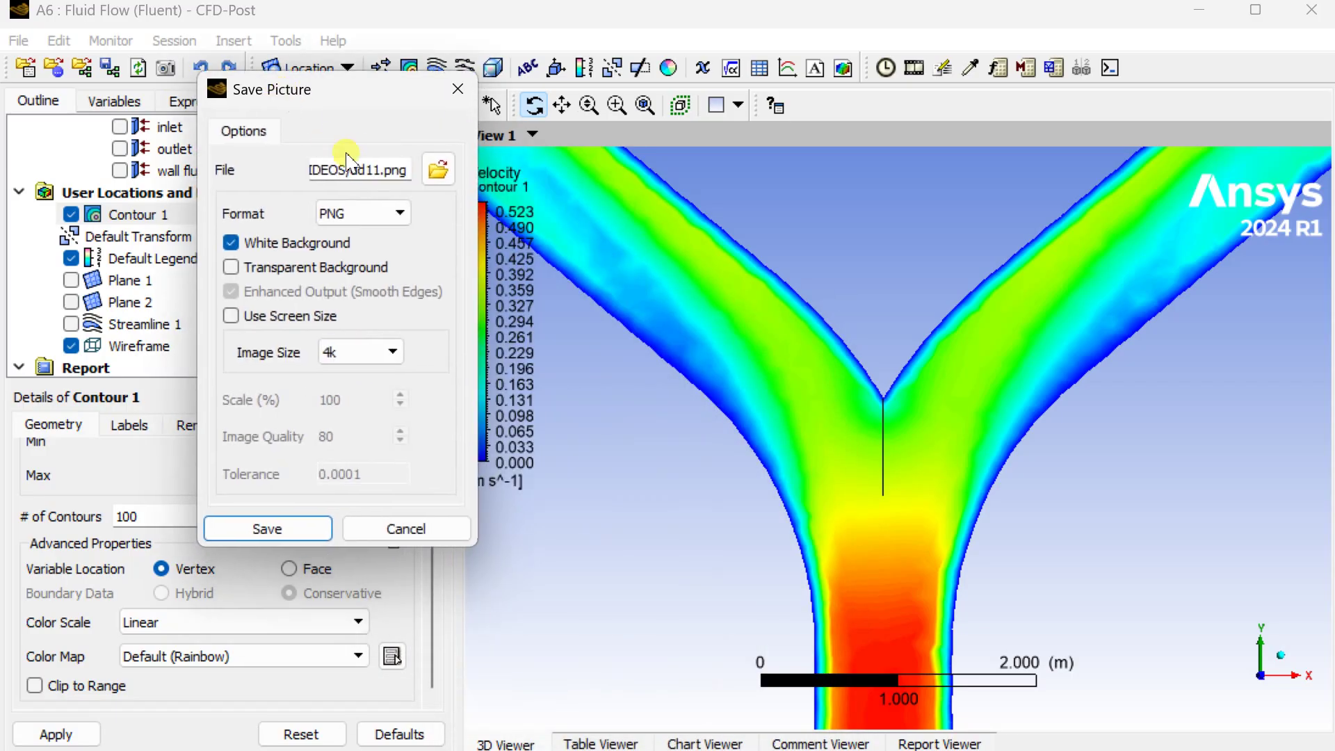
click(269, 528)
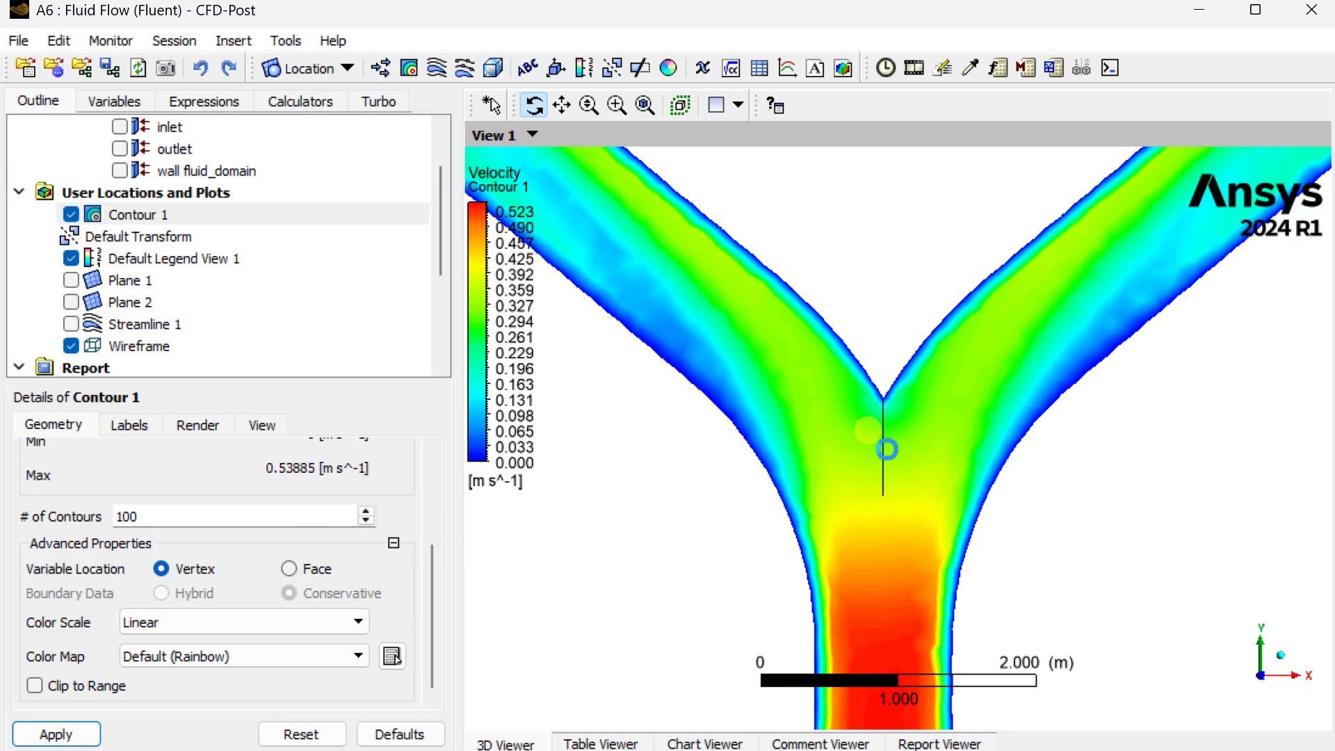
Examine the velocity contours on both planes along the straight pipes, the branches and around the two Y-junctions
scroll(880, 444, down, 5)
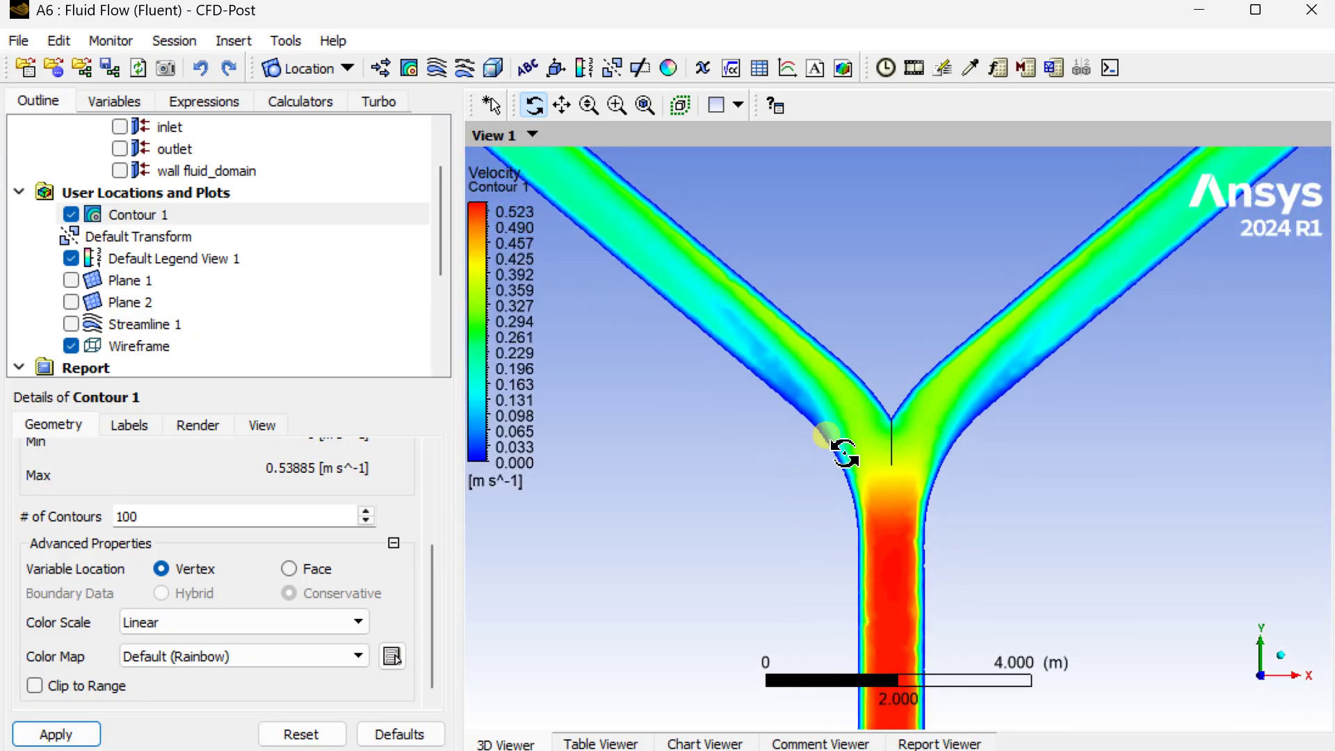
middle_drag(769, 483, 866, 581)
scroll(865, 580, down, 5)
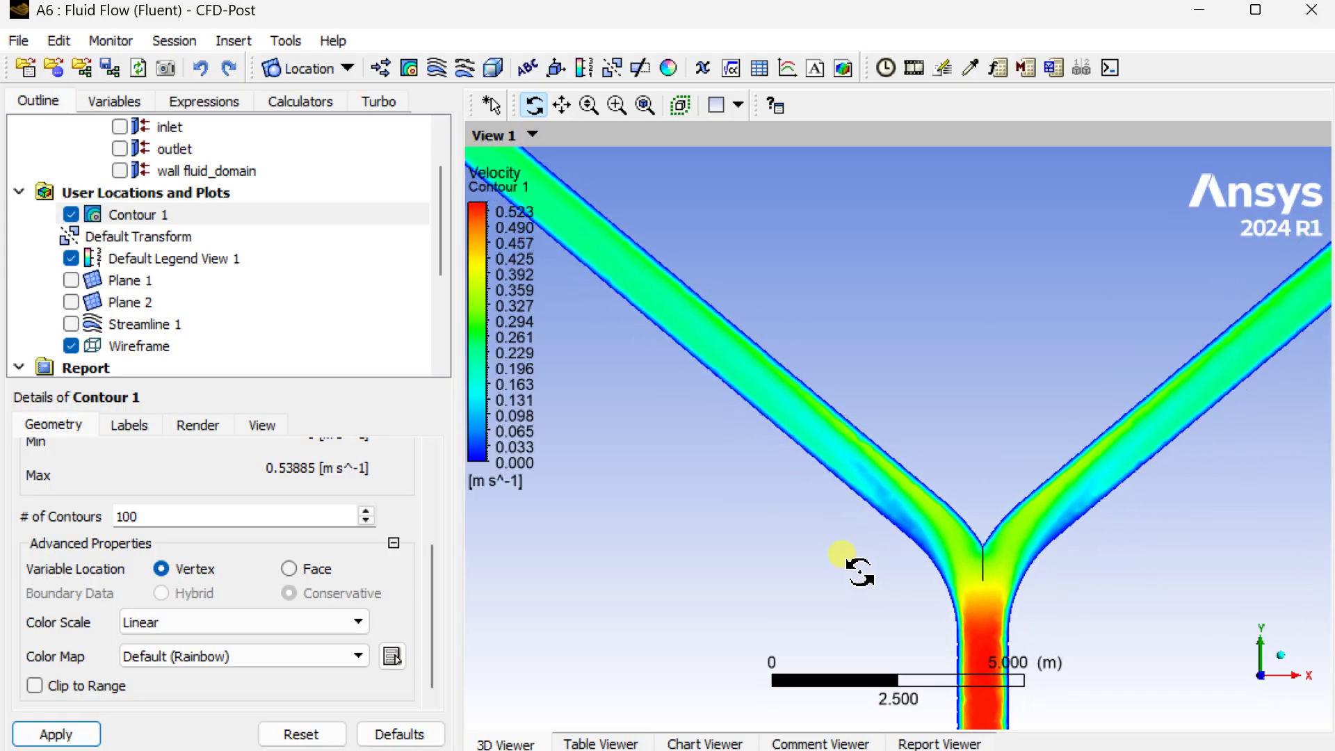
scroll(863, 552, down, 1)
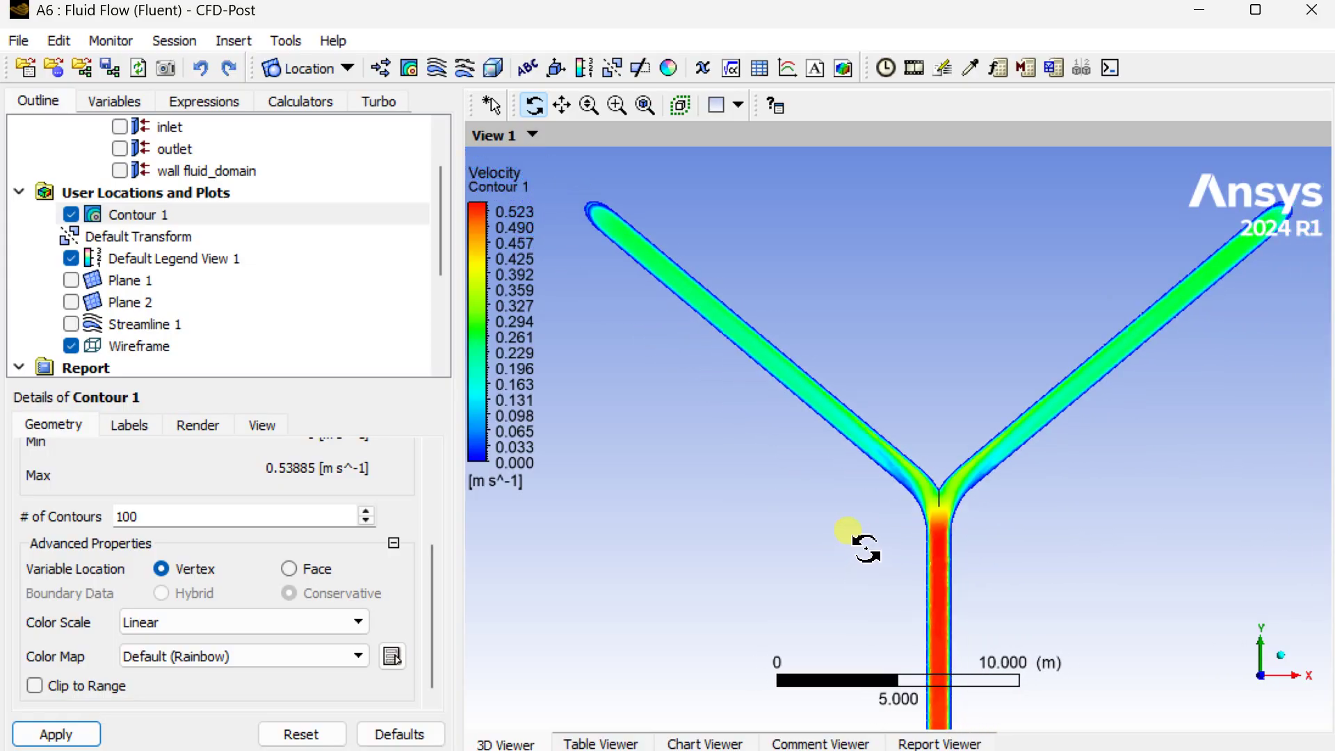
middle_drag(902, 557, 822, 341)
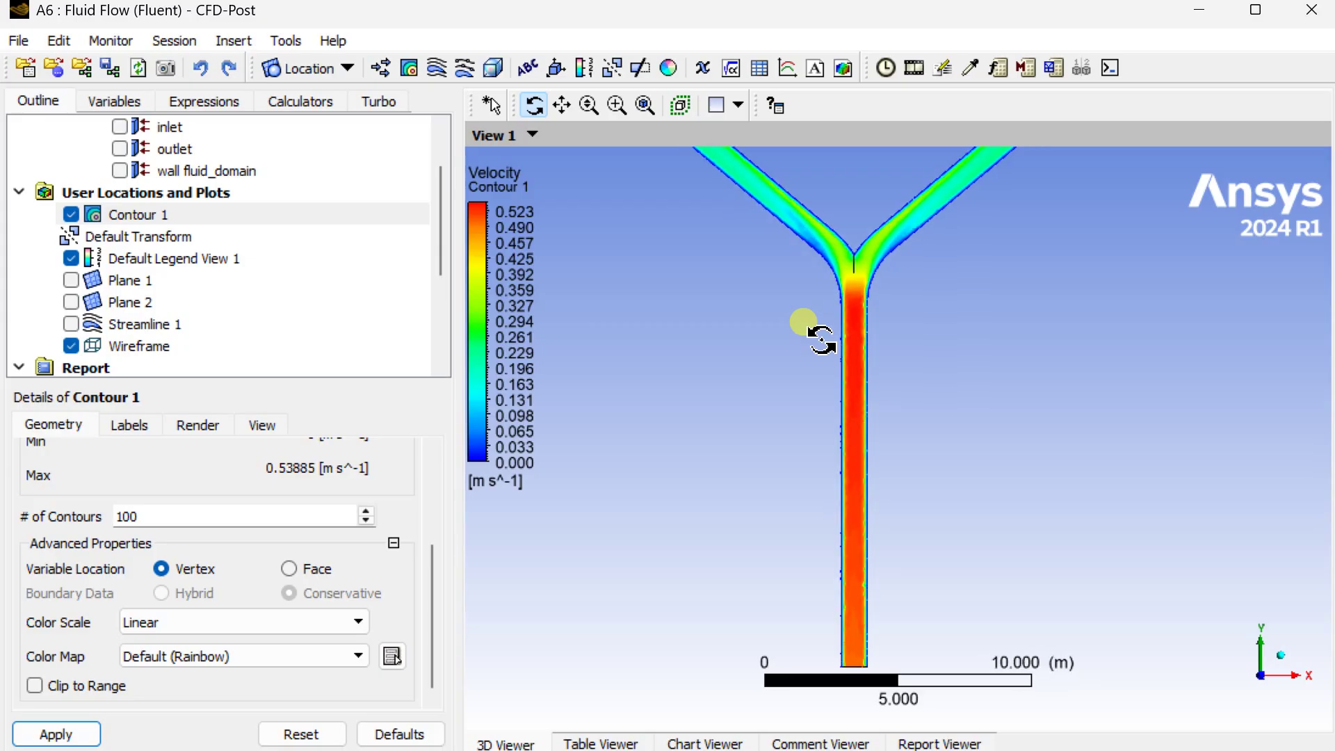
scroll(822, 341, up, 2)
scroll(821, 341, up, 2)
drag(781, 337, 858, 555)
scroll(873, 540, up, 6)
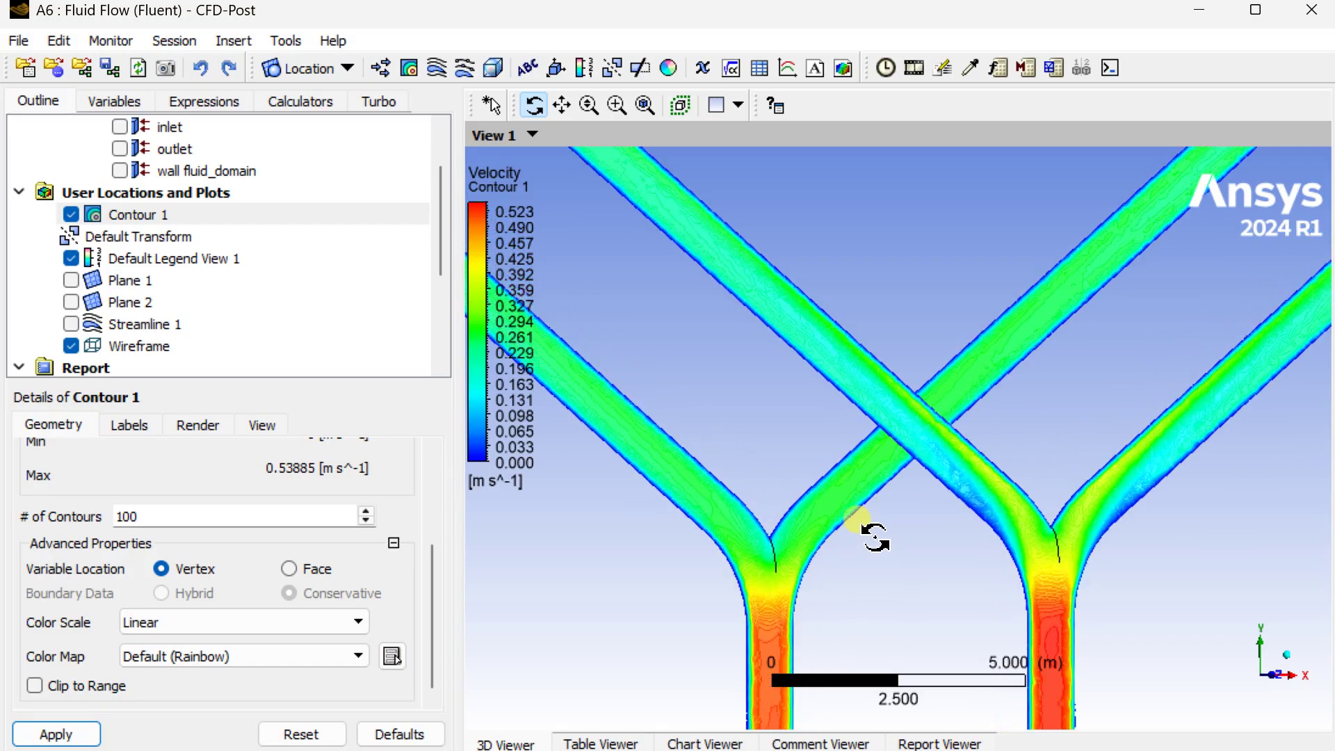
drag(858, 543, 855, 400)
scroll(855, 399, up, 4)
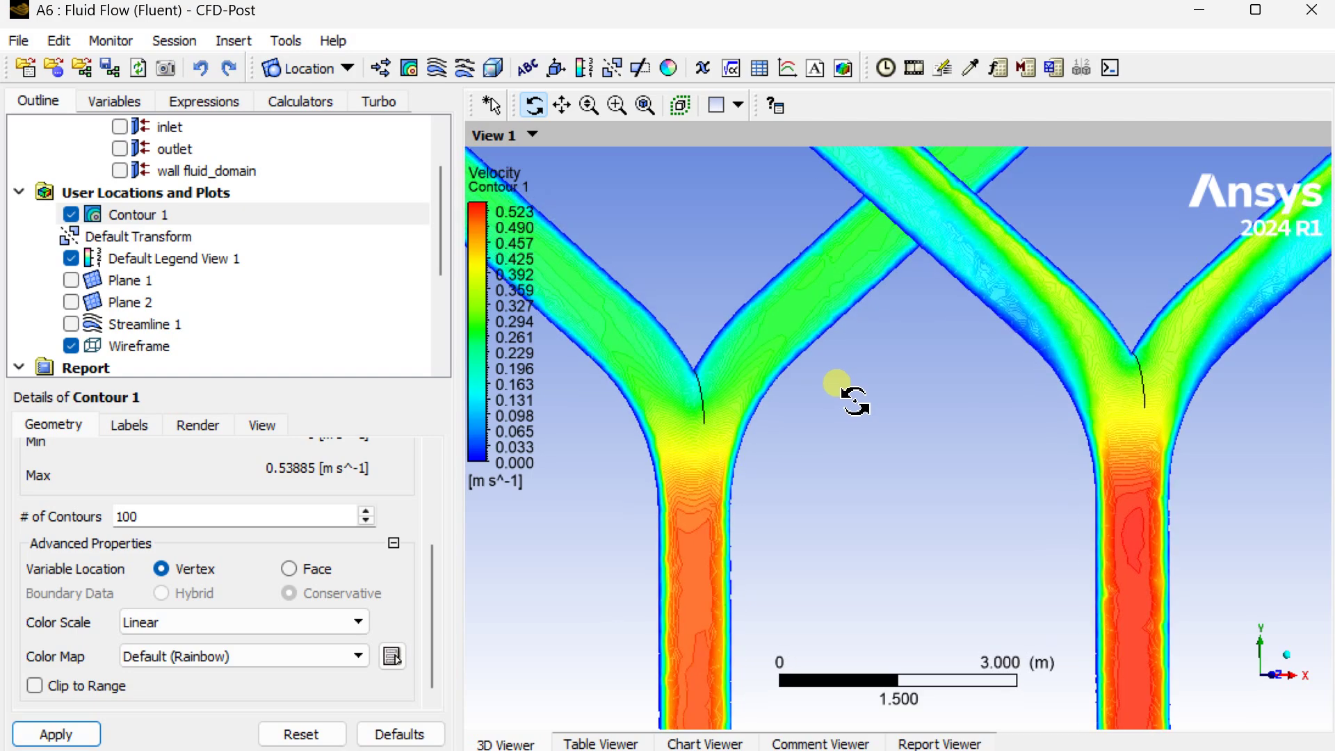
drag(815, 405, 776, 426)
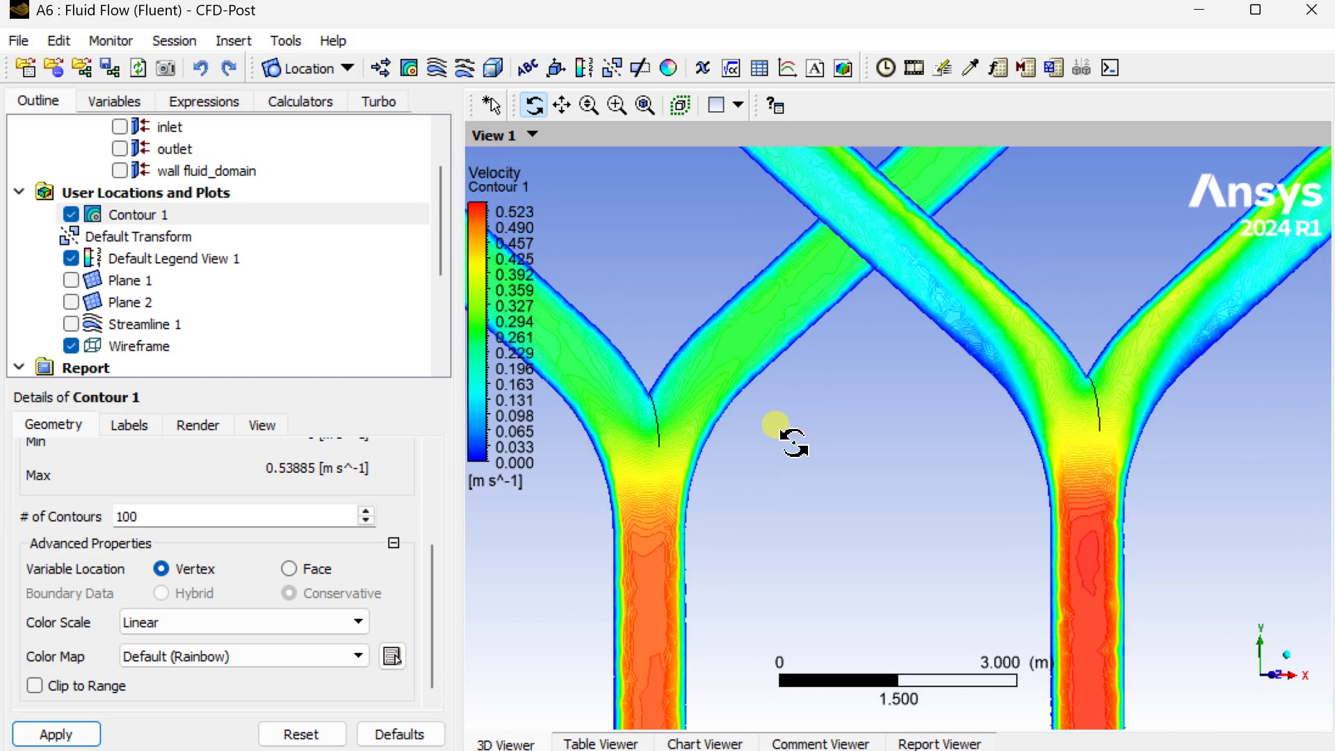